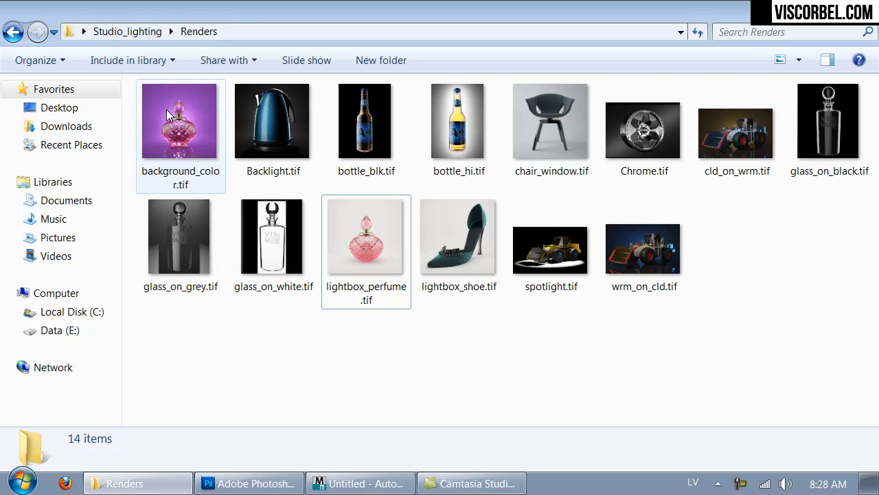
Open background_color.tif from the Renders folder in Photoshop
left_click_drag(168, 116, 350, 139)
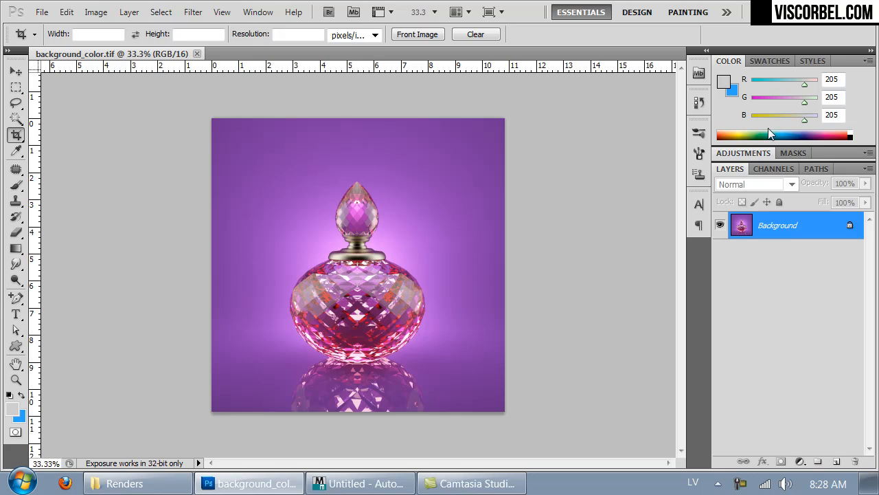
key("ctrl+minus")
key("ctrl+plus")
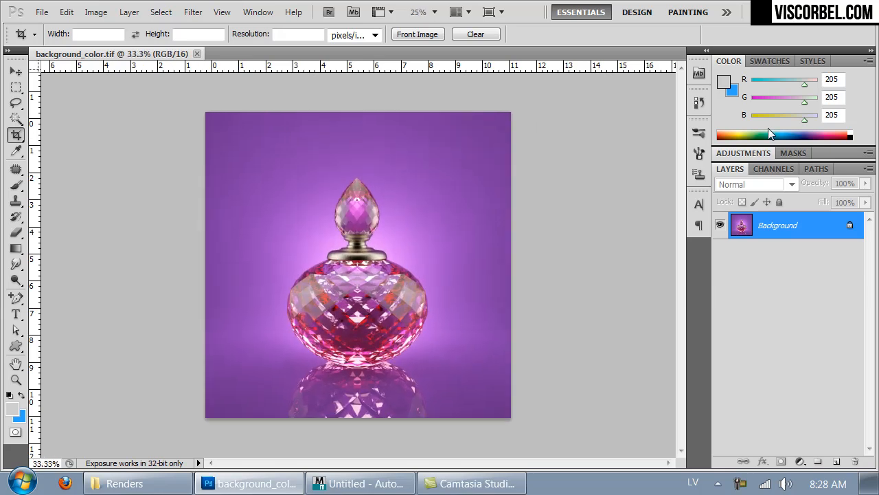
key("ctrl+plus")
key("ctrl+plus")
key("ctrl+minus")
key("ctrl+minus")
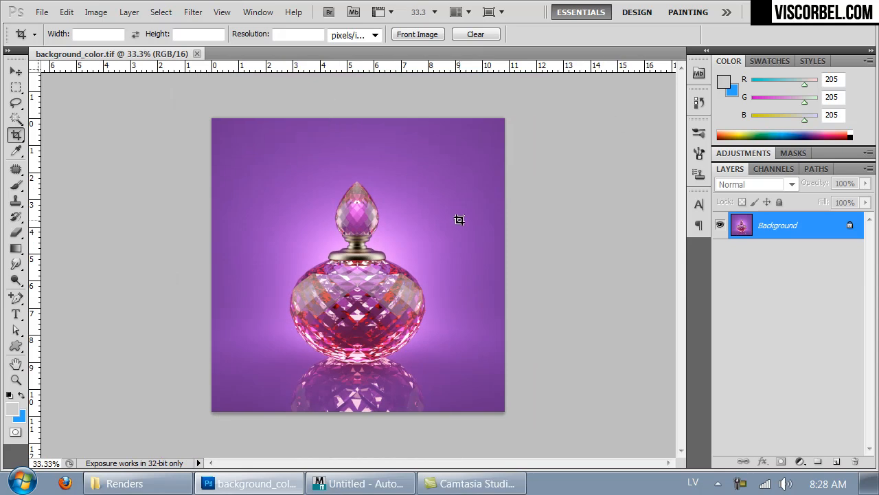
Duplicate the Background layer and apply Curves to the copy, with RGB points at input 114, output 102 and input 192, output 192
key("ctrl+j")
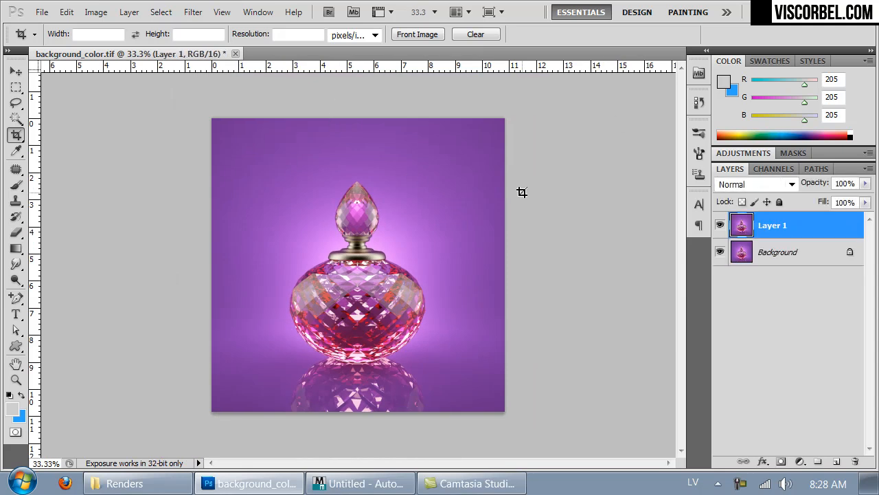
left_click(96, 12)
mouse_move(140, 55)
left_click(339, 86)
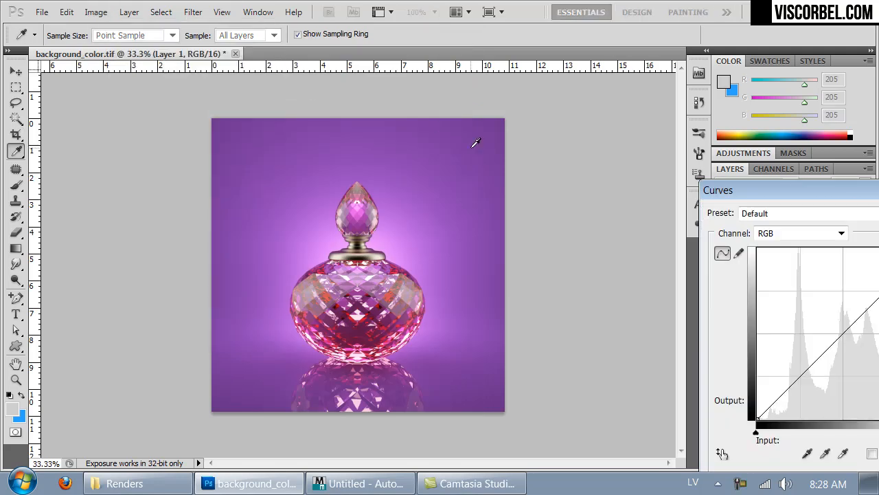
left_click_drag(823, 191, 604, 94)
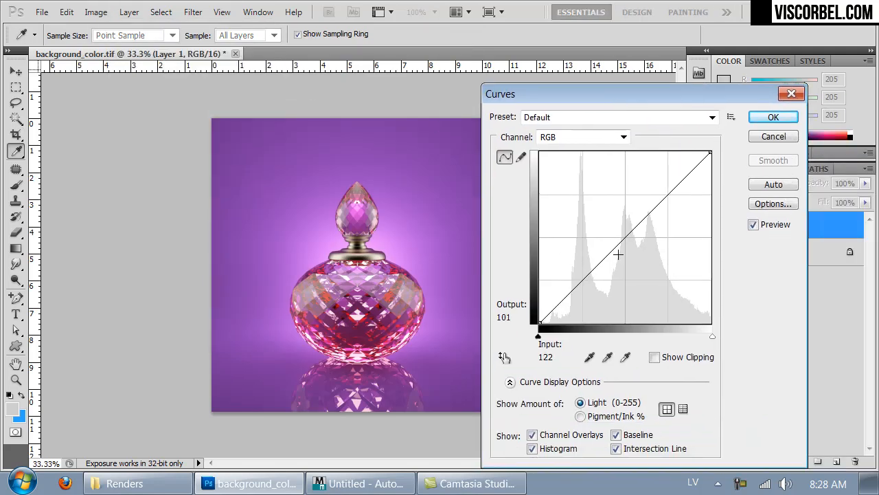
left_click_drag(617, 251, 616, 254)
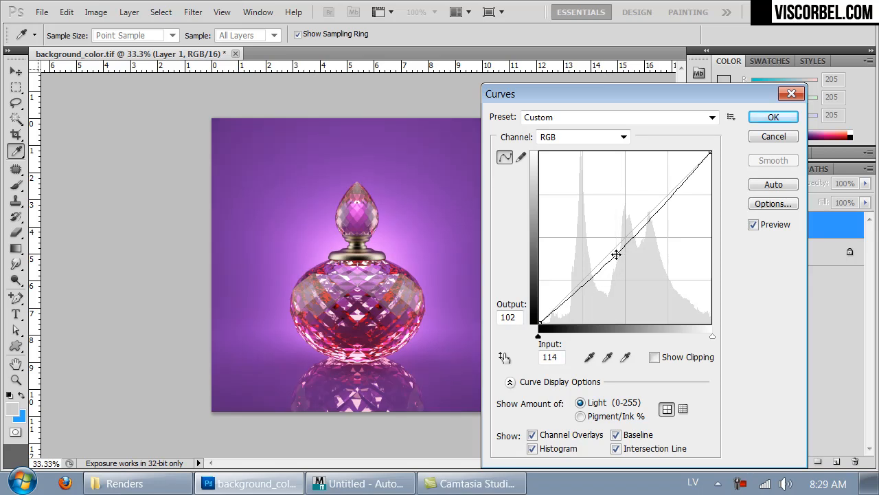
left_click_drag(667, 199, 669, 194)
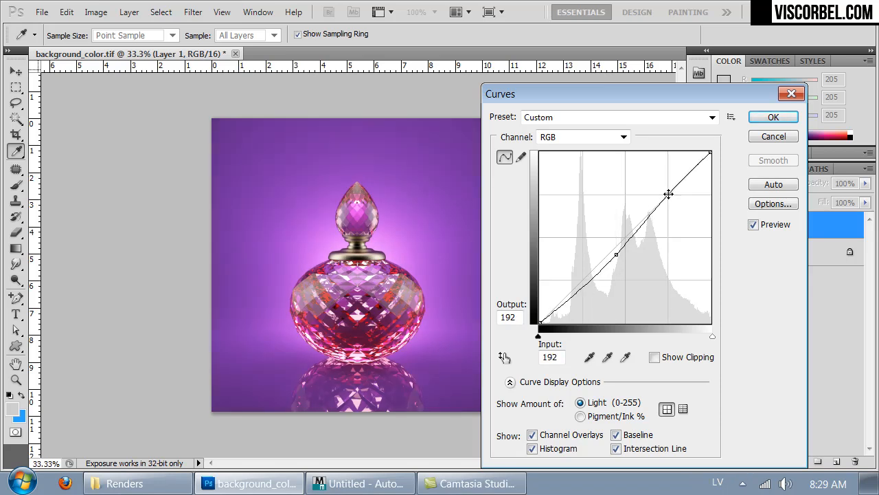
left_click(774, 116)
key("c")
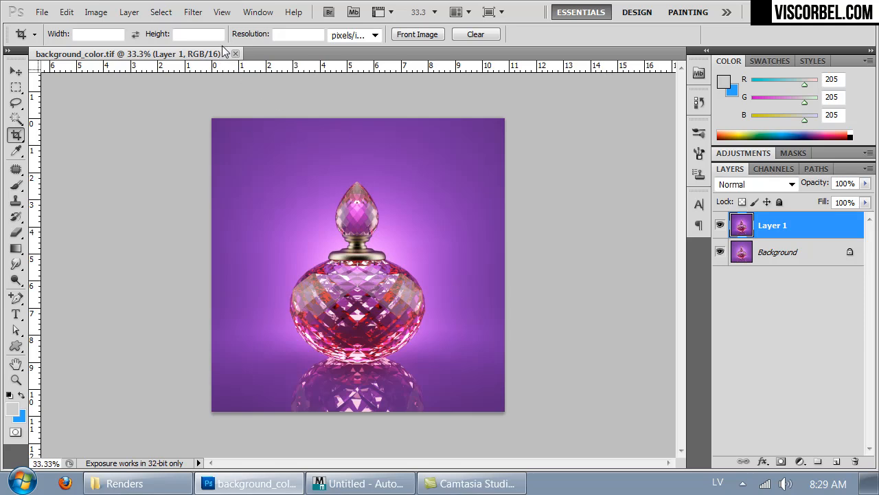
Add a dark vignette to Layer 1 with Lens Correction, using Amount -100 and Midpoint +8, and compare it with the original
left_click(193, 12)
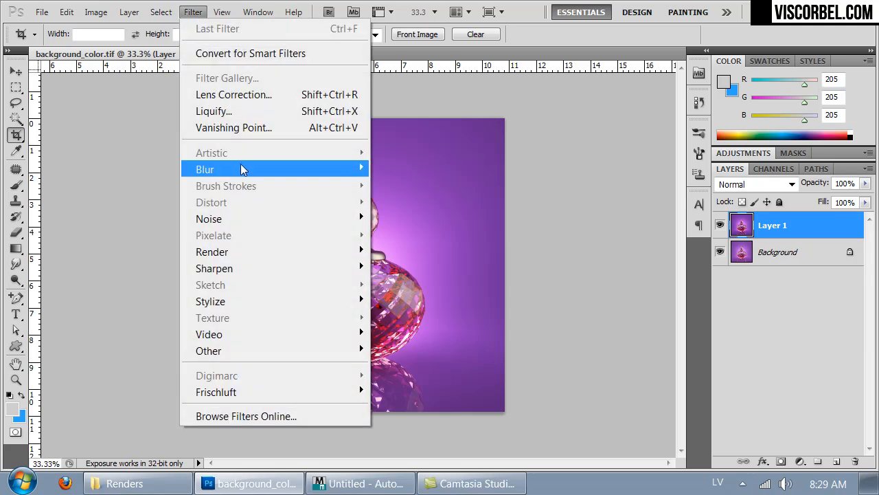
left_click(238, 95)
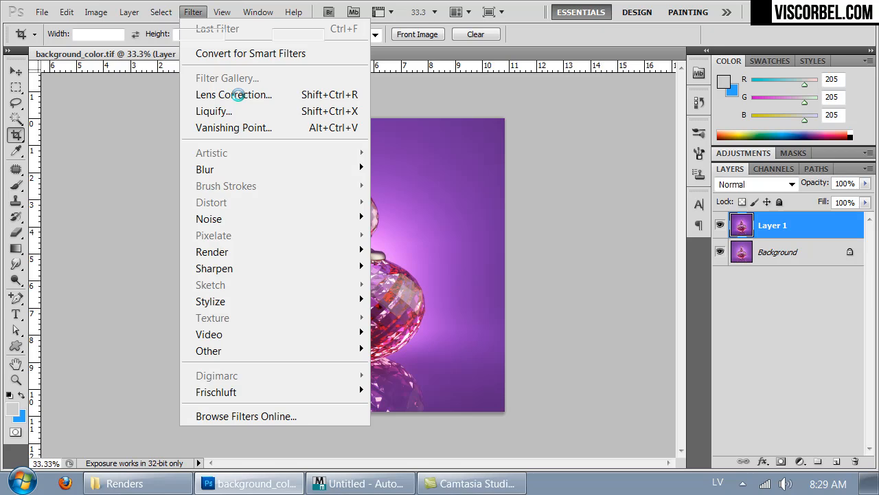
left_click(739, 85)
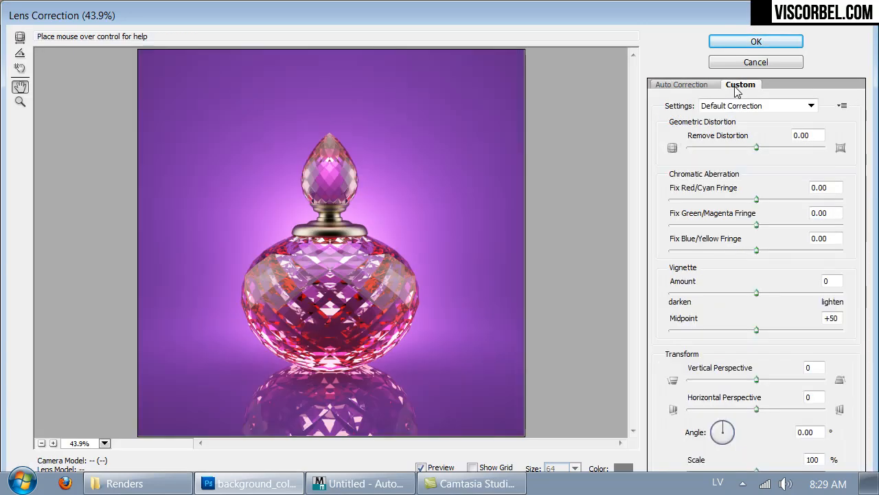
left_click_drag(715, 296, 652, 302)
left_click(684, 330)
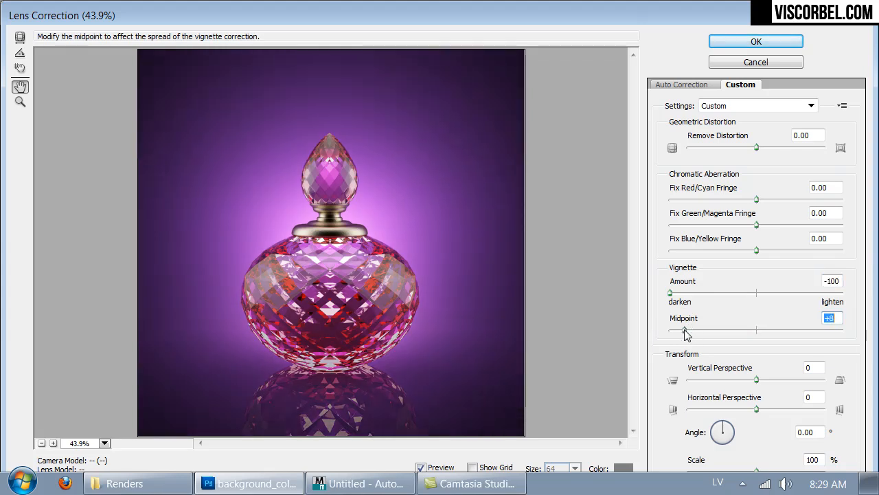
left_click(756, 42)
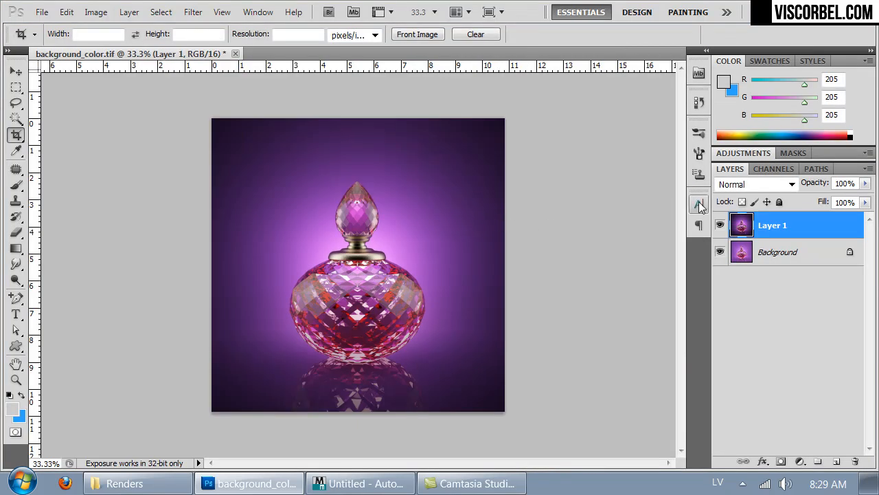
left_click(720, 226)
left_click(720, 226)
left_click(720, 226)
left_click(720, 226)
Duplicate Layer 1 and convert the copy to Black & White with Reds 179%, Yellows 47% and Magentas 99%
key("ctrl+j")
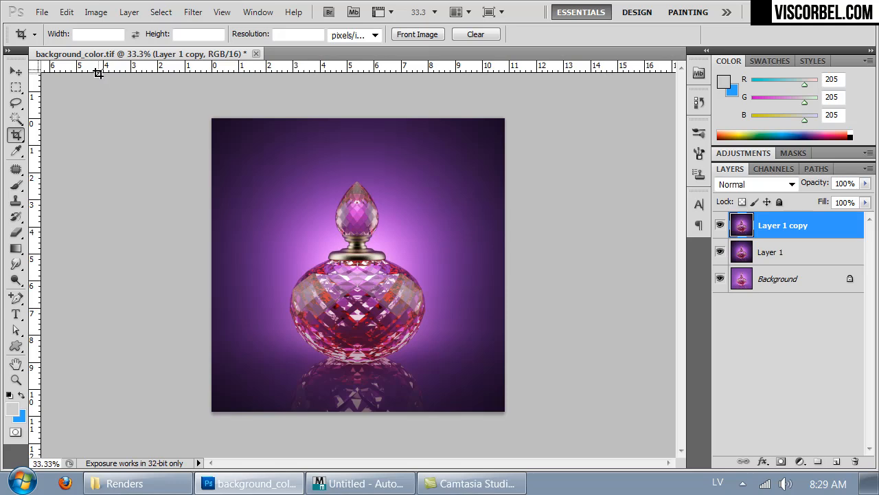
left_click(98, 14)
mouse_move(147, 55)
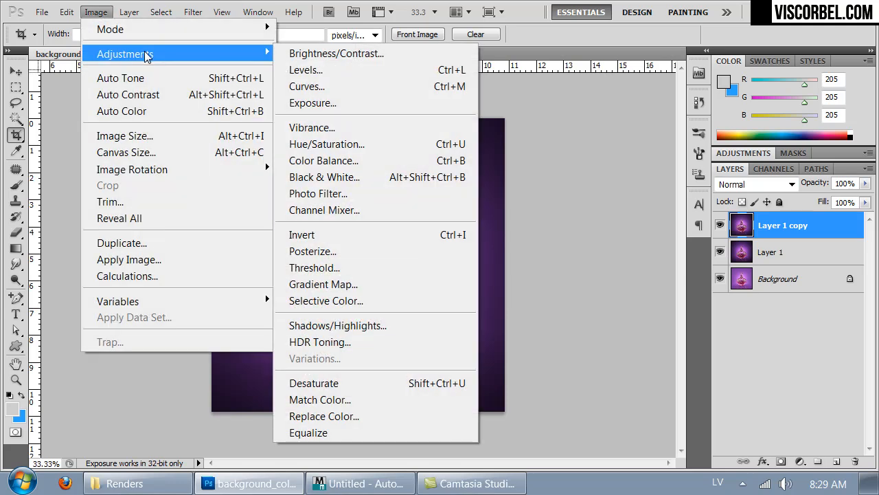
left_click(334, 179)
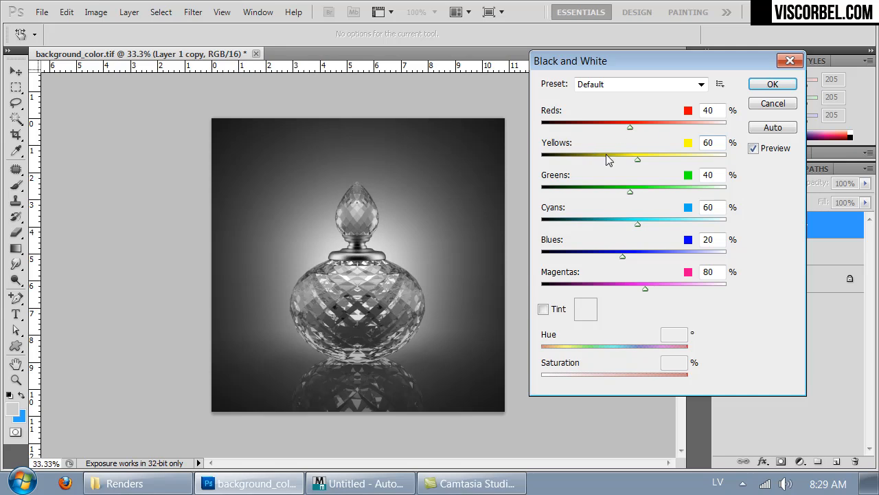
left_click_drag(629, 129, 633, 184)
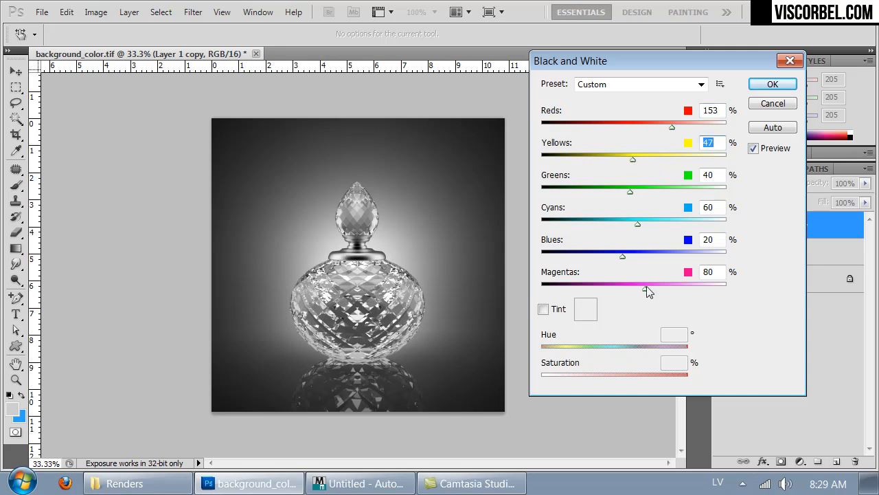
mouse_move(658, 288)
left_mouse_down()
mouse_move(666, 285)
mouse_move(652, 286)
left_mouse_up()
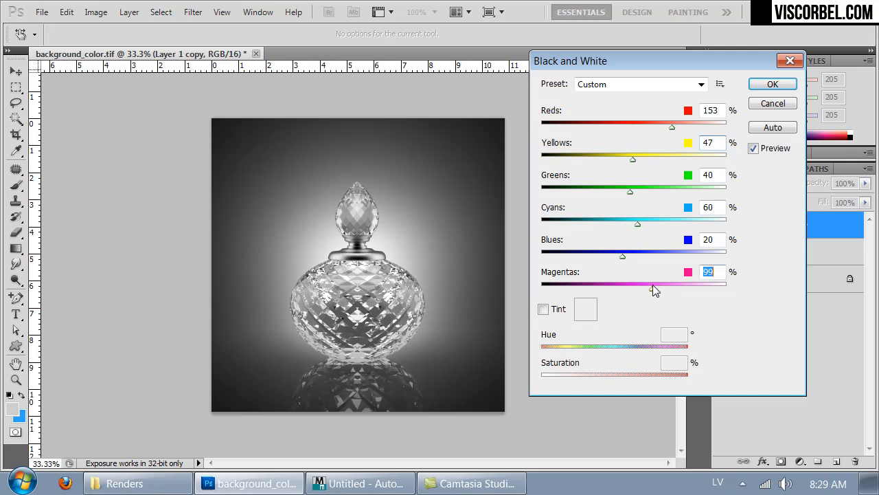
left_click_drag(682, 130, 681, 128)
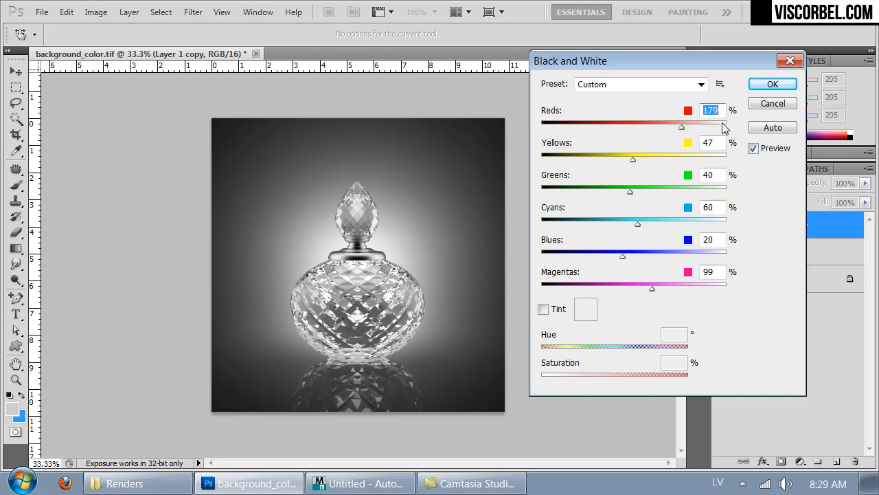
left_click(771, 84)
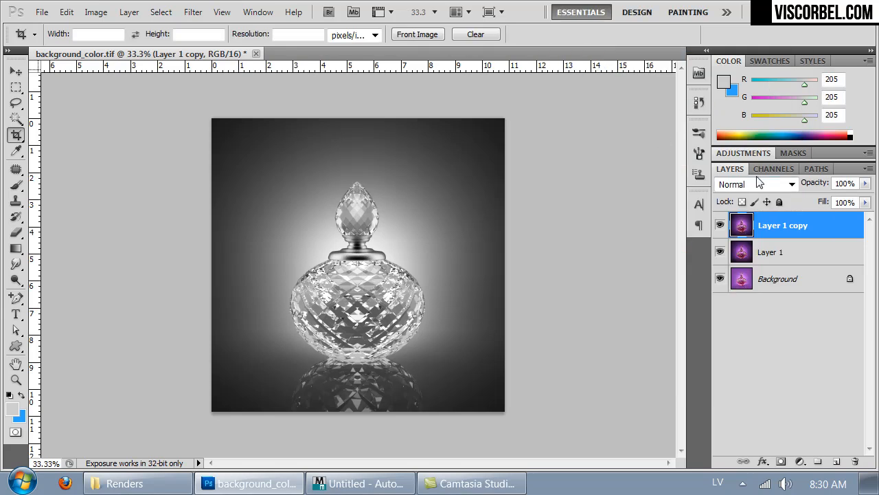
Set the black-and-white layer's blend mode to Soft Light
left_click(759, 185)
left_click(752, 213)
key("Down")
key("Down")
key("Down")
key("Up")
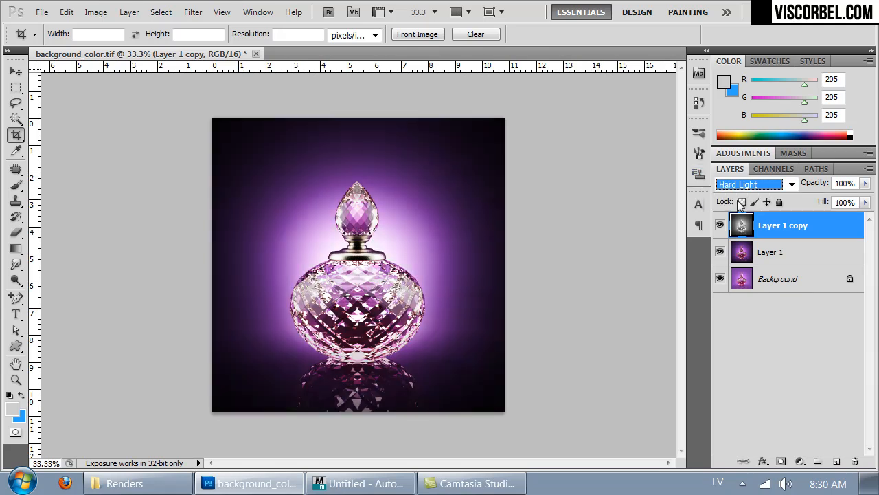
key("Up")
key("Up")
key("Down")
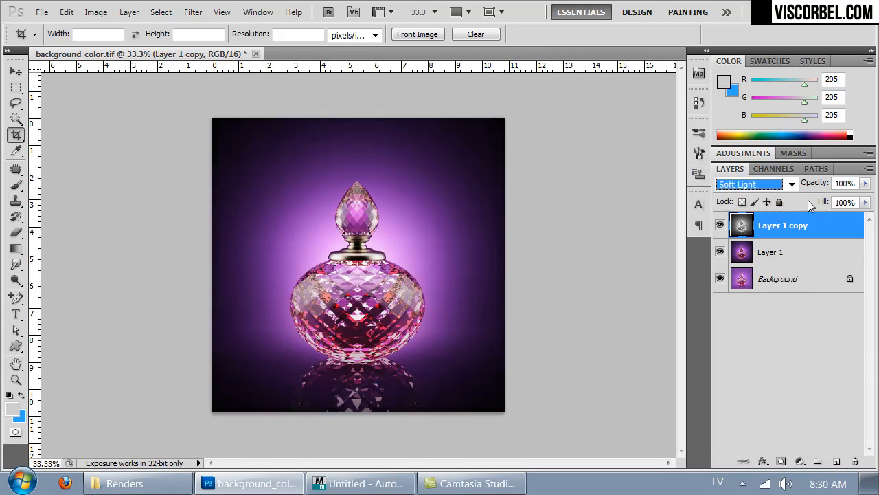
Compare the image with and without the black-and-white layer and reduce that layer's opacity to 50%
left_click(719, 227)
left_click(720, 227)
left_click(720, 226)
left_click(720, 227)
left_click(720, 226)
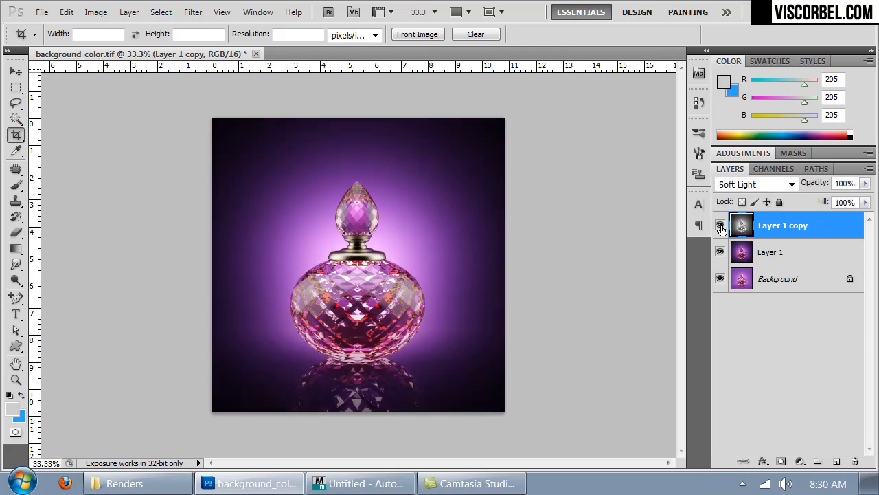
left_click(865, 184)
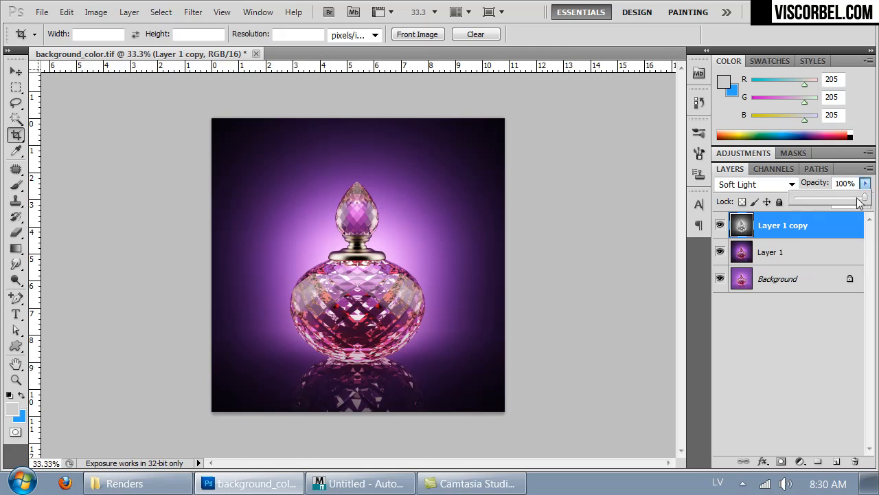
mouse_move(860, 200)
left_mouse_down()
mouse_move(841, 200)
mouse_move(854, 199)
left_mouse_up()
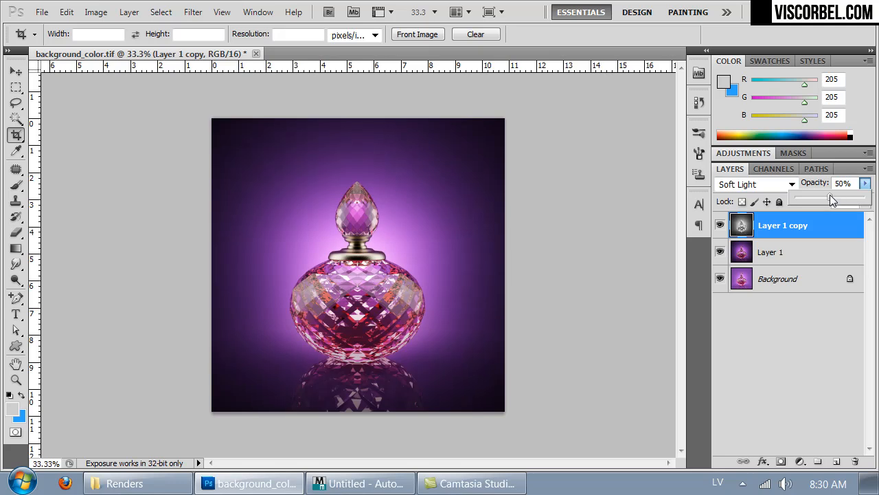
left_click(777, 270)
left_click(780, 227)
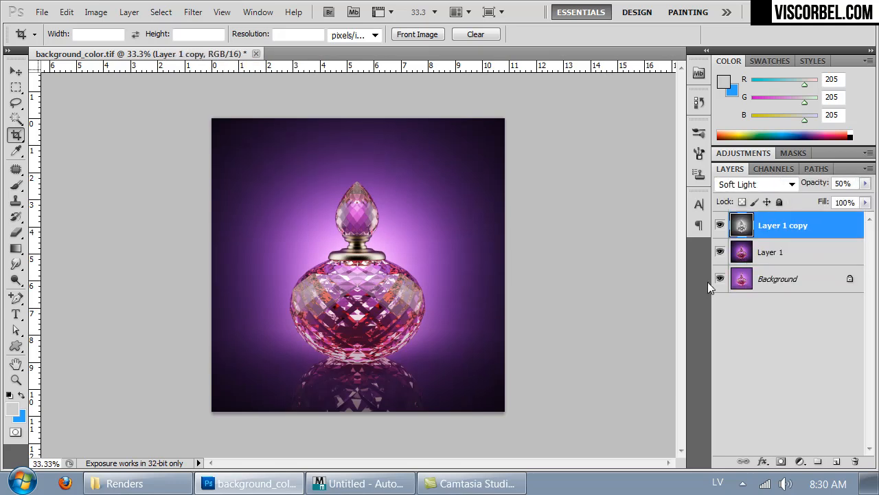
Examine the bottle and its reflection at 100% zoom, and check the whole image with and without the black-and-white layer
key("ctrl+1")
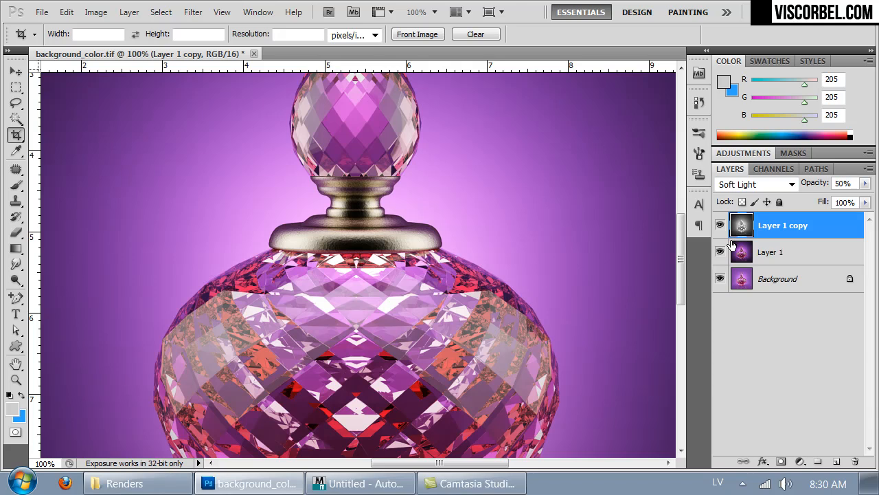
left_click_drag(410, 196, 405, 103)
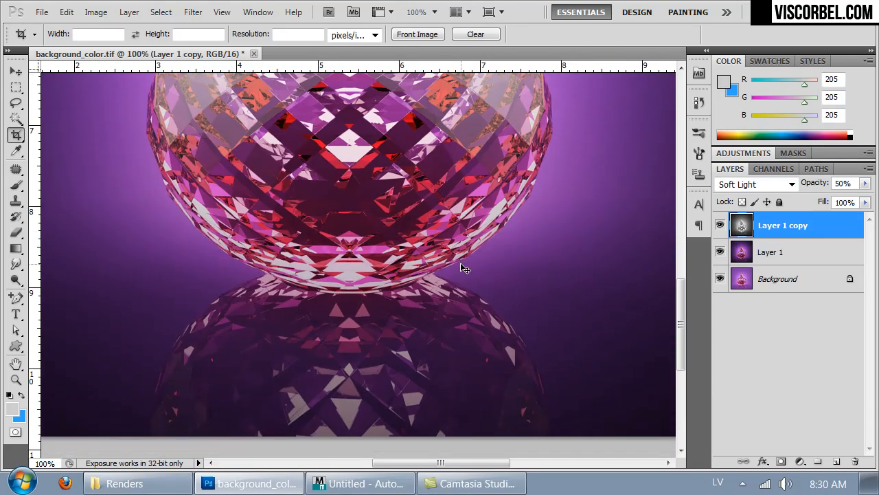
key("ctrl+minus")
key("ctrl+minus")
key("ctrl+minus")
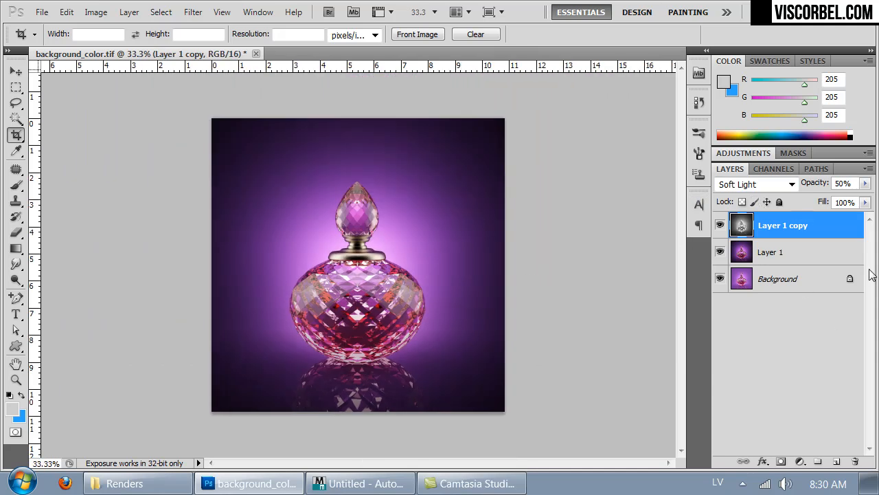
left_click(719, 225)
left_click(719, 226)
Lower the opacity of Layer 1 to 71% to soften the vignette
left_click(764, 255)
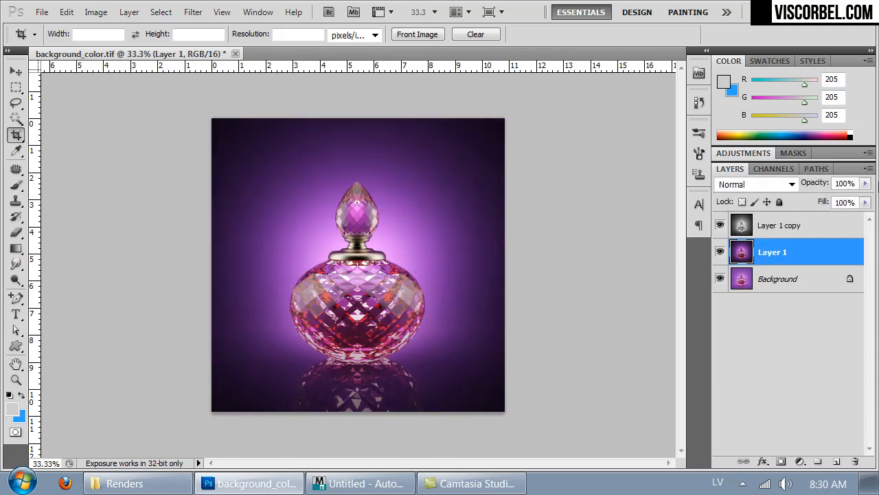
left_click(865, 183)
left_click_drag(860, 199, 846, 201)
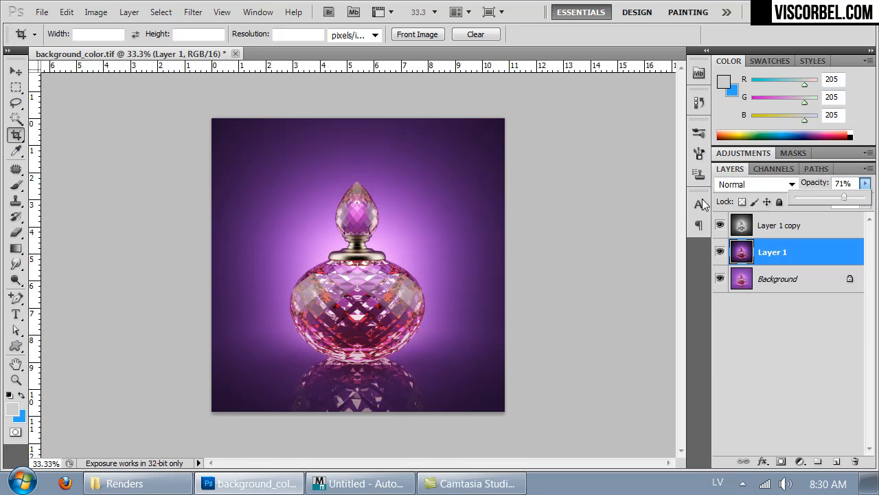
left_click(579, 207)
Save the perfume bottle image as background_color.psd in Photoshop format with Maximize Compatibility and close it
key("ctrl+shift+s")
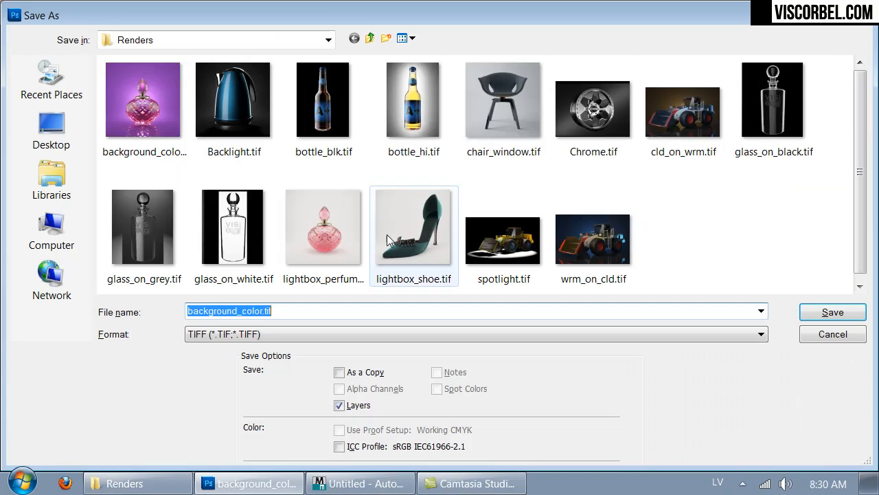
left_click(304, 334)
left_click(258, 350)
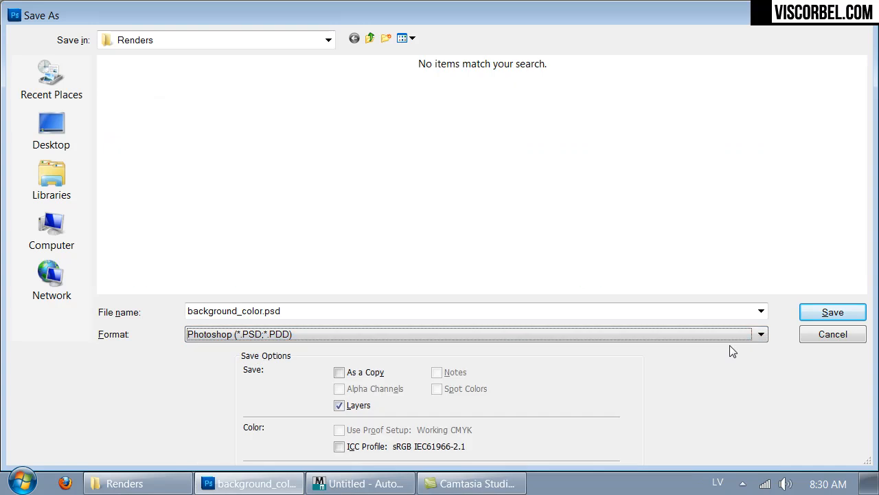
left_click(855, 318)
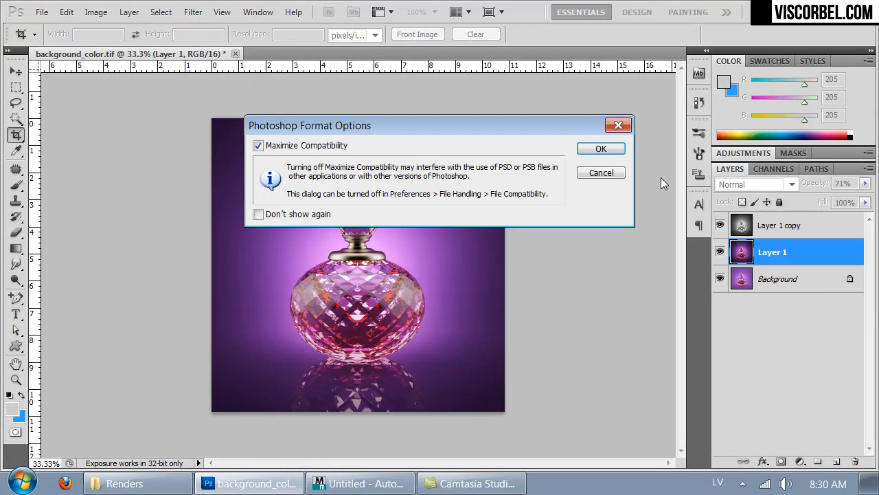
left_click(599, 148)
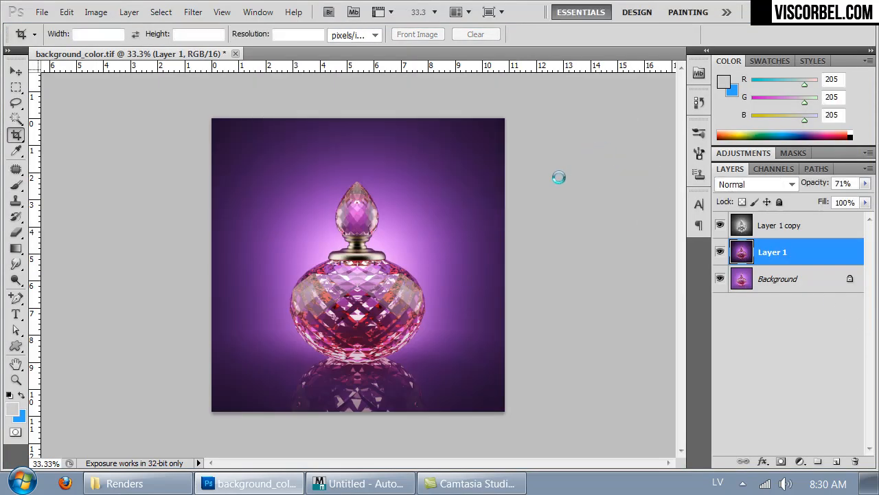
key("ctrl+w")
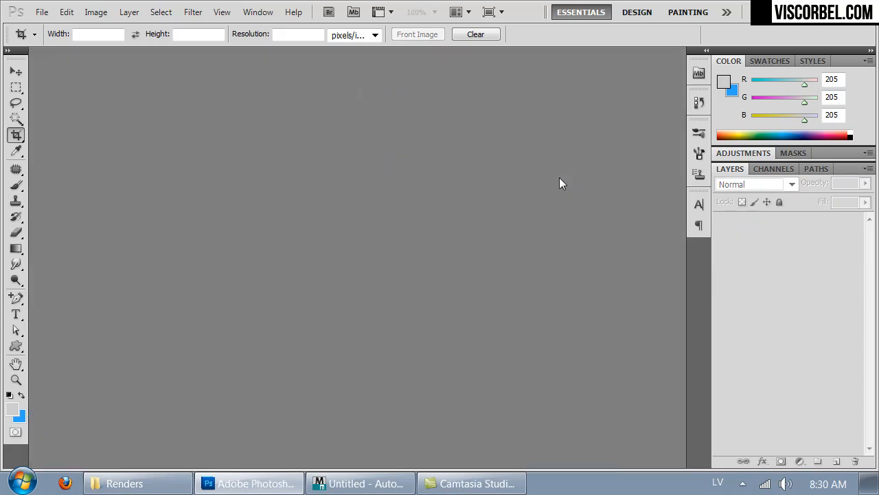
Open Backlight.tif from the Renders folder and duplicate its Background layer
key("ctrl+o")
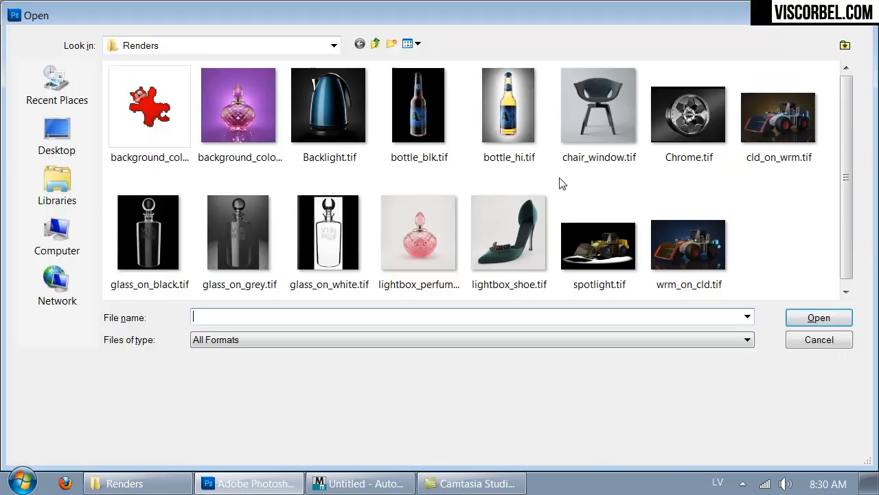
double_click(320, 107)
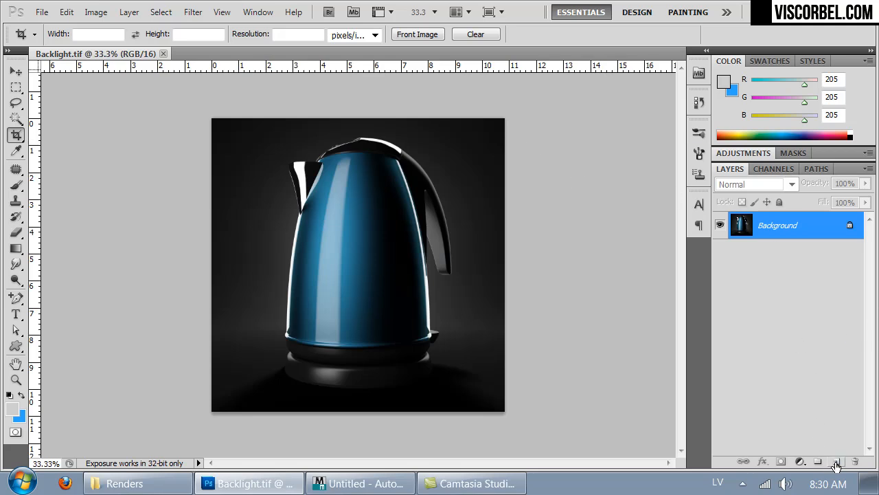
left_click_drag(836, 466, 836, 466)
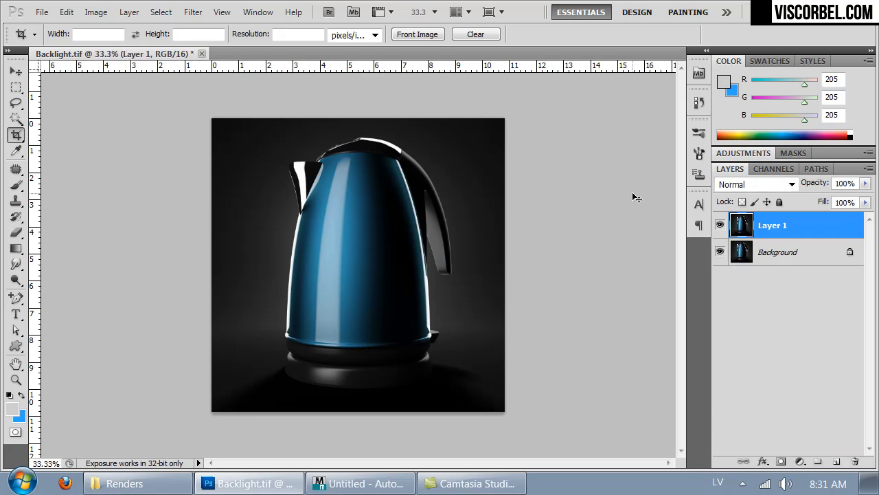
Brighten Layer 1 with an RGB Curves adjustment, raising the midtones and adding an upper point at input 185, output 218
left_click(95, 13)
mouse_move(147, 55)
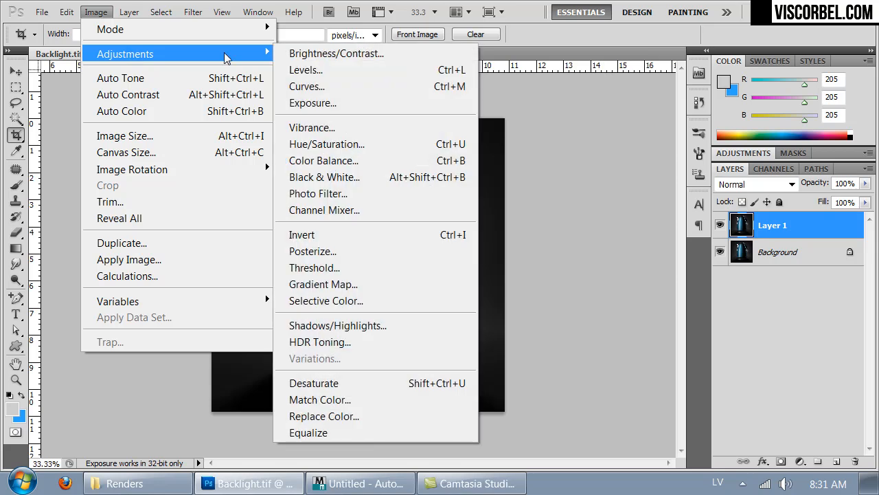
left_click(379, 85)
left_click_drag(619, 236, 616, 234)
mouse_move(576, 91)
left_mouse_down()
mouse_move(733, 95)
mouse_move(592, 90)
left_mouse_up()
left_click_drag(632, 229, 623, 230)
left_click_drag(673, 183, 678, 176)
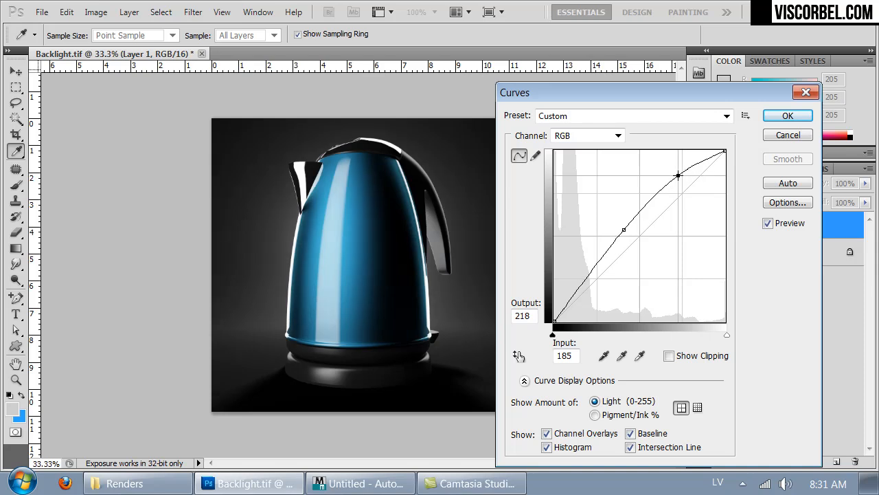
left_click(786, 116)
key("c")
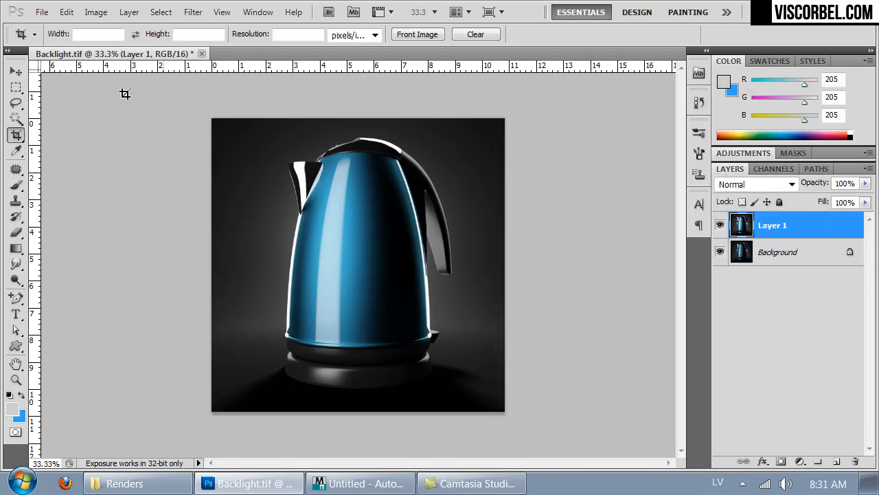
Select the kettle's white highlights by Color Range with fuzziness 45, sampling the spout, and copy them to a new layer
left_click(163, 13)
left_click(200, 159)
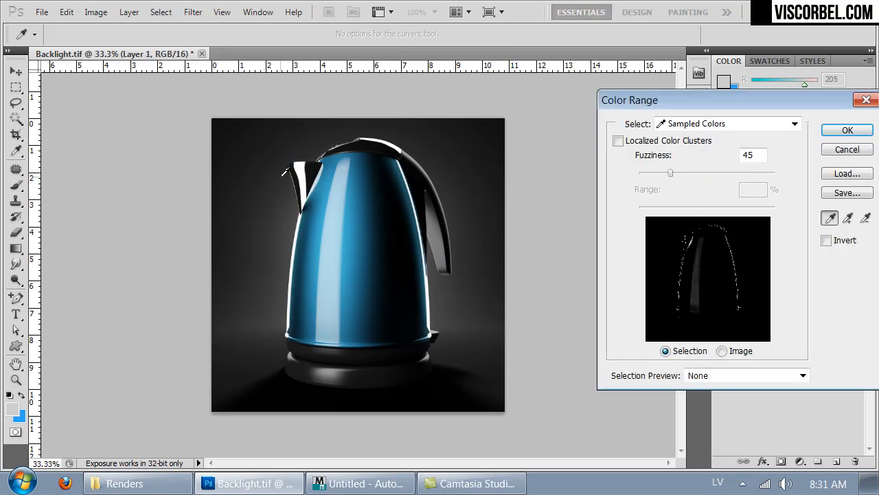
left_click(302, 166)
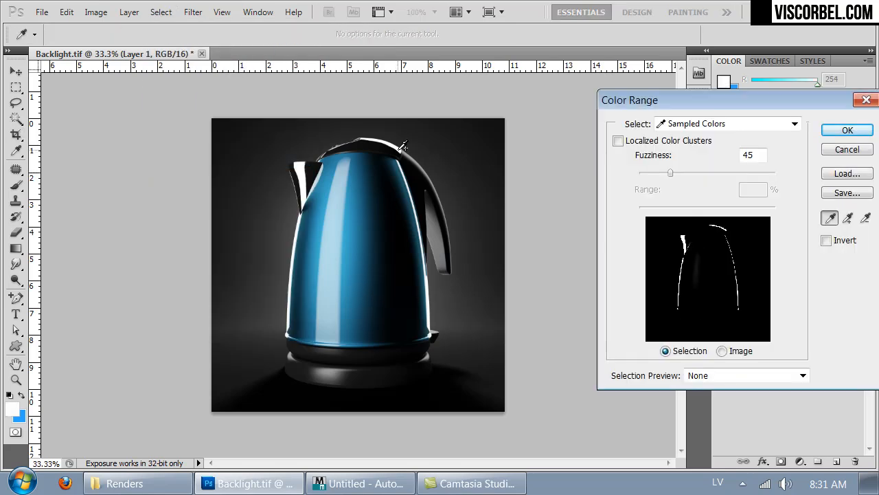
left_click(846, 132)
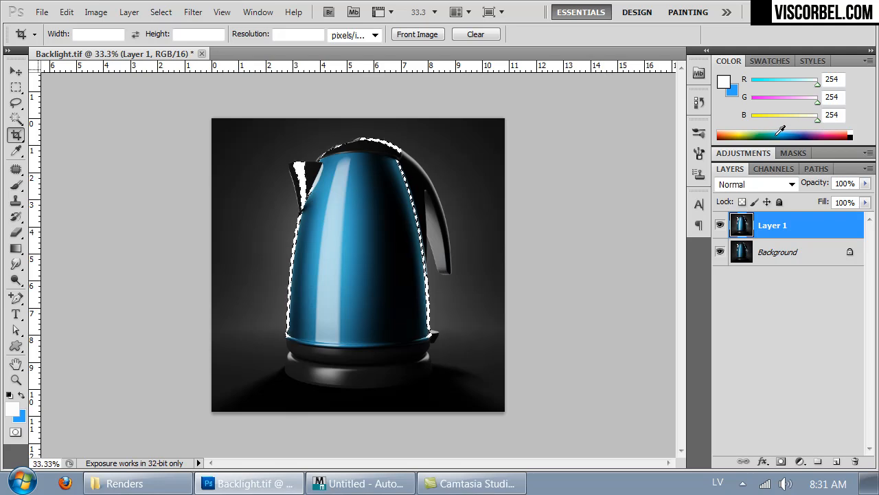
key("ctrl+j")
Apply a Gaussian Blur with a 4.4-pixel radius to the highlight layer
left_click(193, 11)
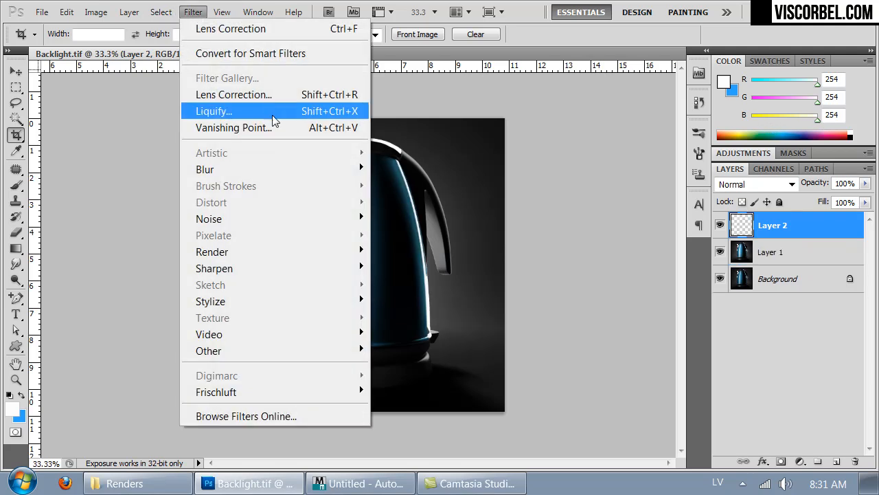
mouse_move(300, 166)
left_click(134, 237)
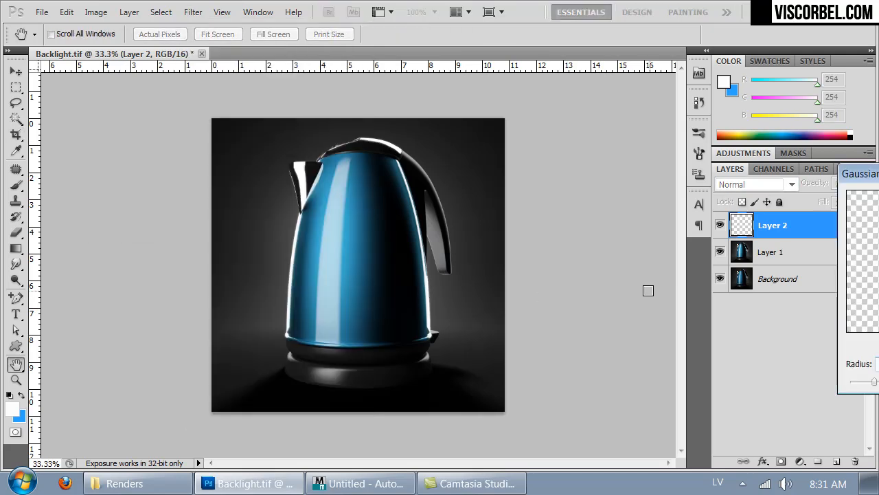
left_click_drag(856, 176, 581, 132)
left_click(606, 338)
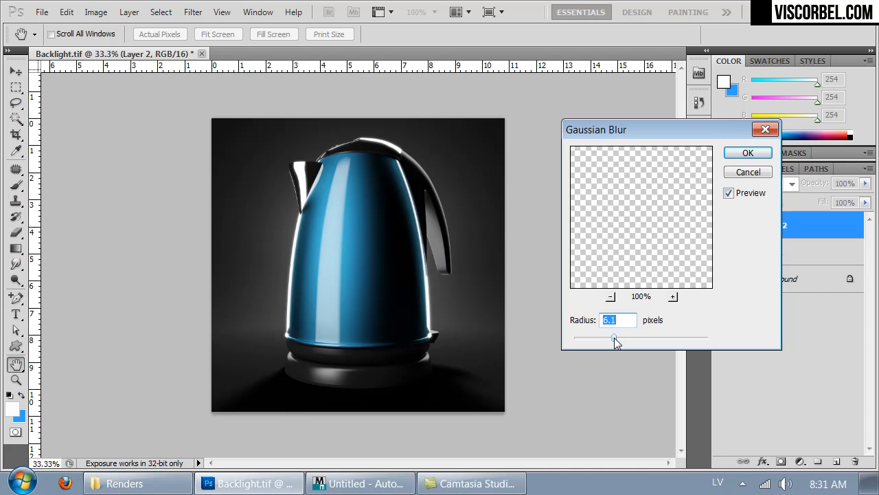
left_click_drag(620, 338, 595, 336)
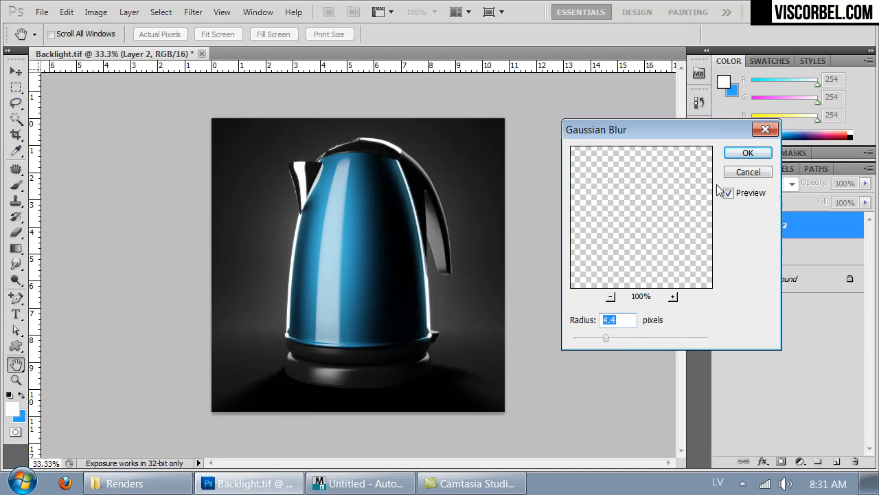
left_click(748, 153)
Lower the opacity of Layer 2 to 46%
left_click_drag(867, 184, 829, 199)
left_click(797, 251)
left_click(792, 224)
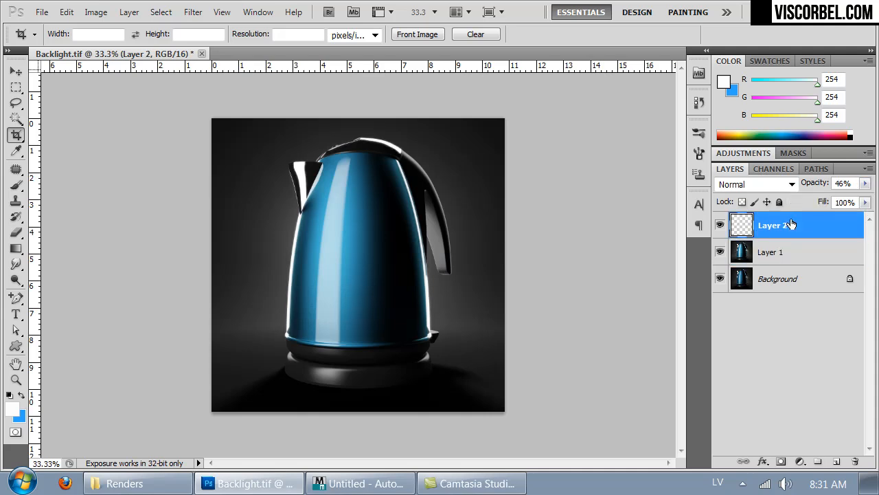
Duplicate Layer 2 and apply a Gaussian Blur with a 16.7-pixel radius to the copy
key("ctrl+j")
left_click(192, 12)
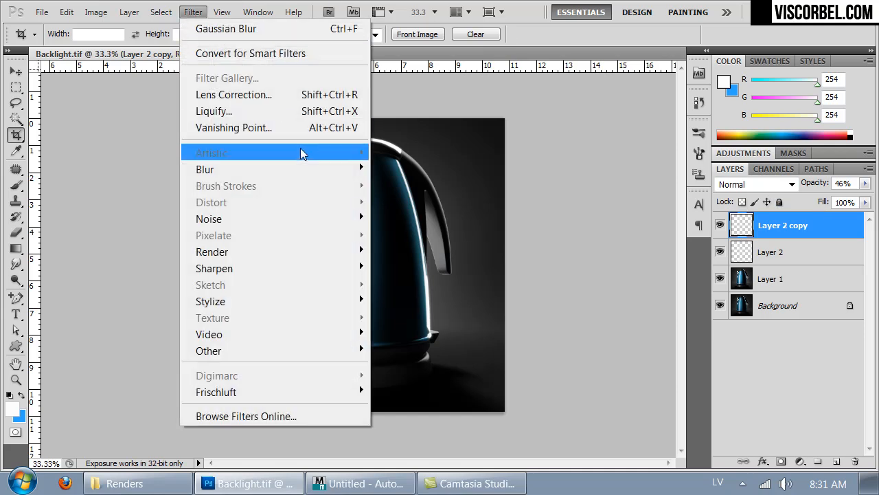
mouse_move(305, 172)
left_click(138, 232)
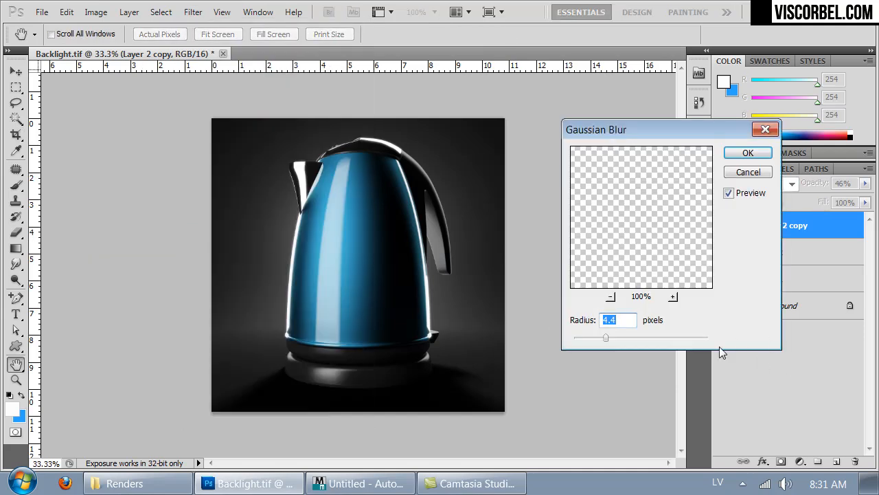
left_click_drag(633, 338, 635, 339)
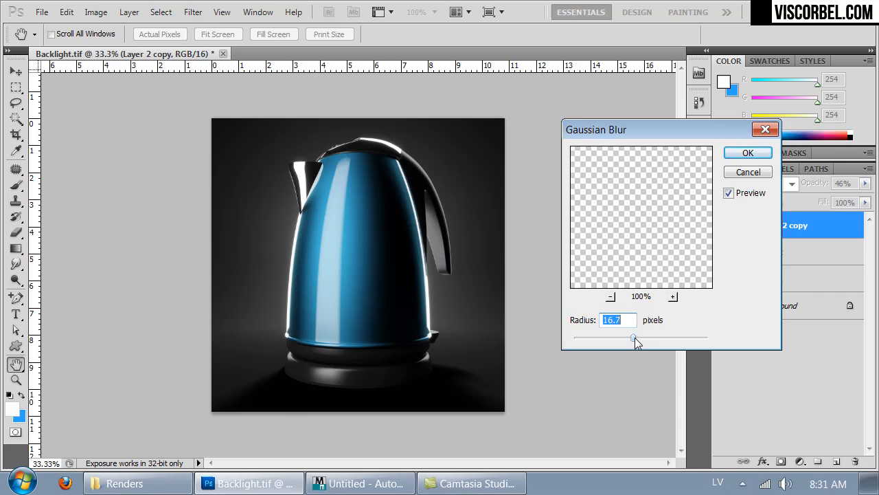
left_click(748, 157)
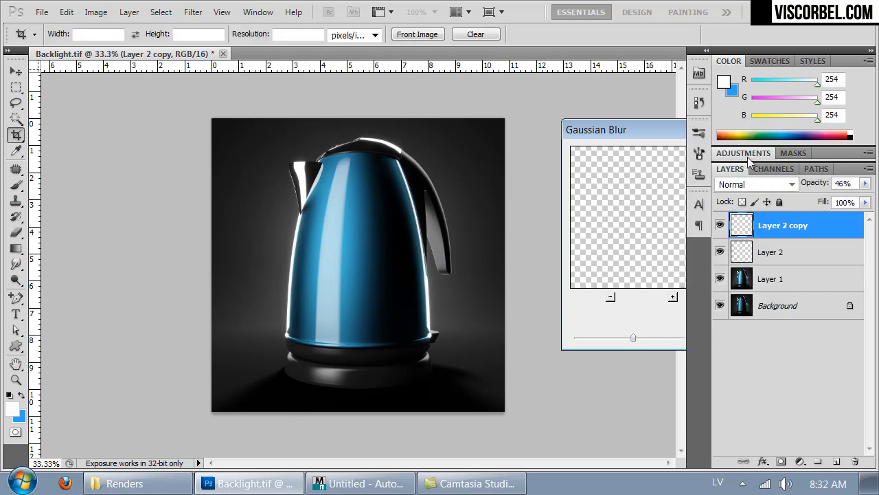
Check the image with each glow layer hidden, and set Layer 2 copy to Overlay blend mode at 100% opacity
left_click(719, 226)
left_click(719, 225)
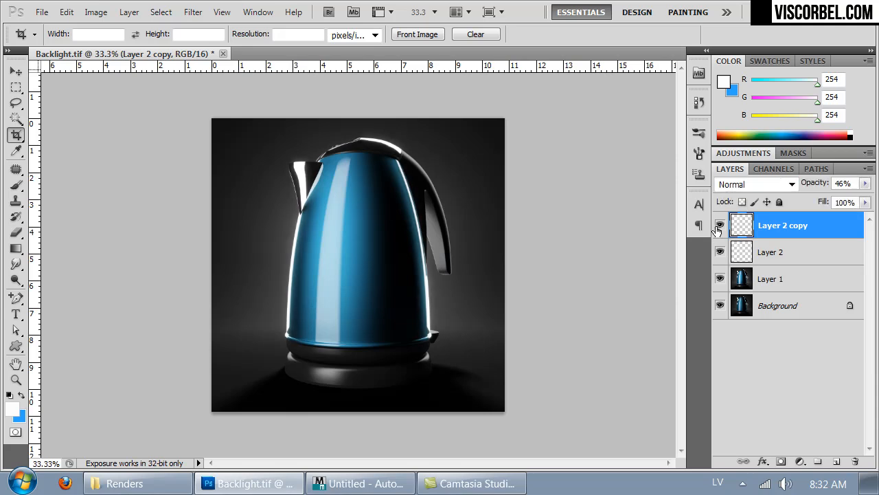
left_click(720, 254)
left_click(720, 252)
left_click(780, 184)
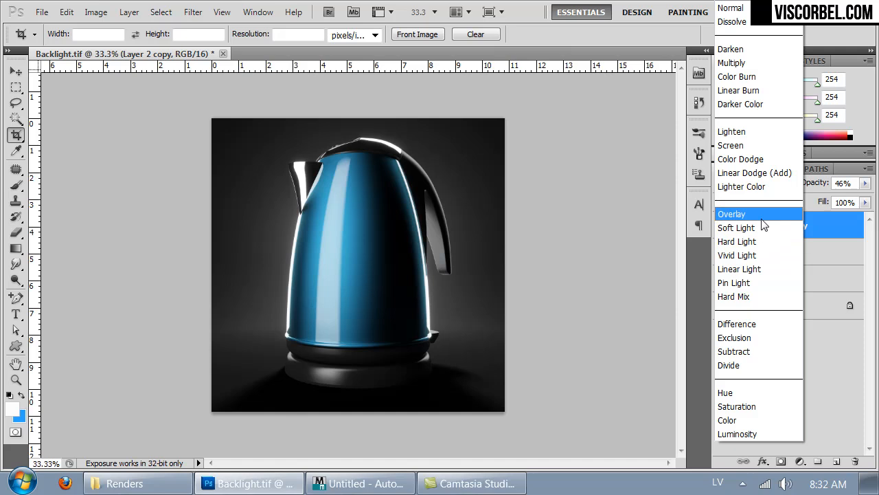
left_click(761, 226)
key("Down")
key("Up")
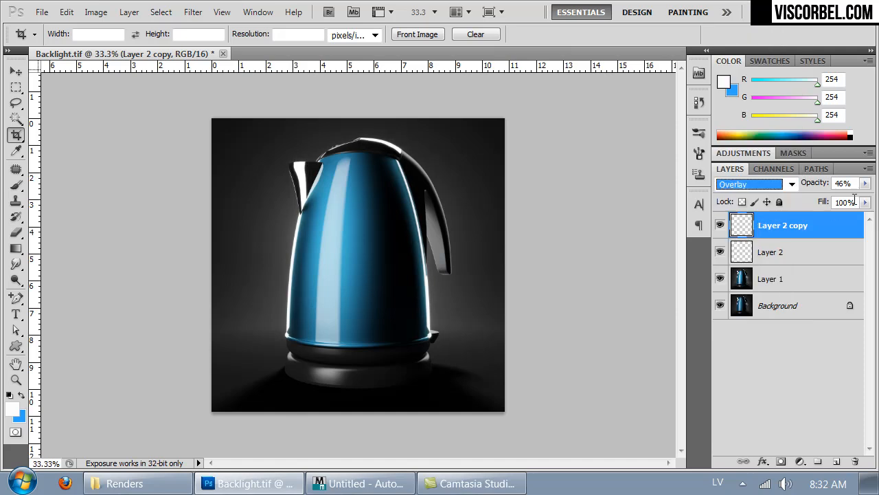
left_click_drag(865, 184, 877, 207)
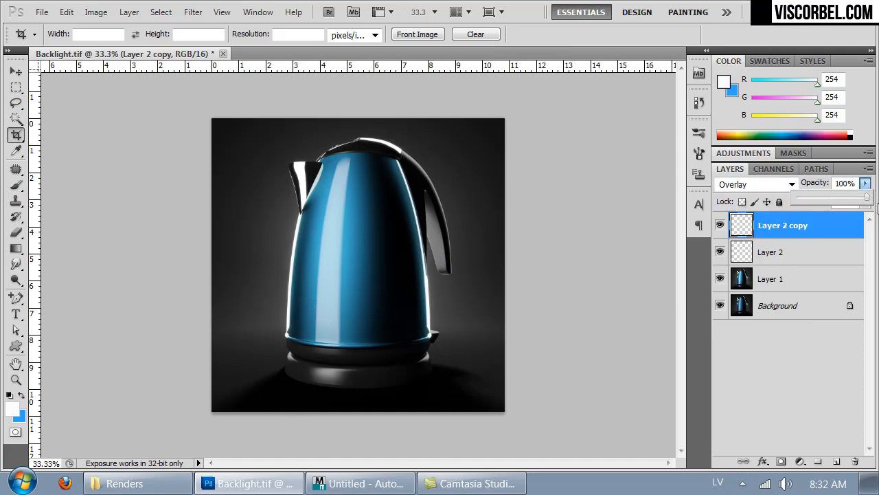
Compare the kettle with and without Layer 2 copy and examine its glowing edges at 100% zoom
left_click(722, 226)
left_click(721, 226)
left_click(723, 228)
left_click(721, 227)
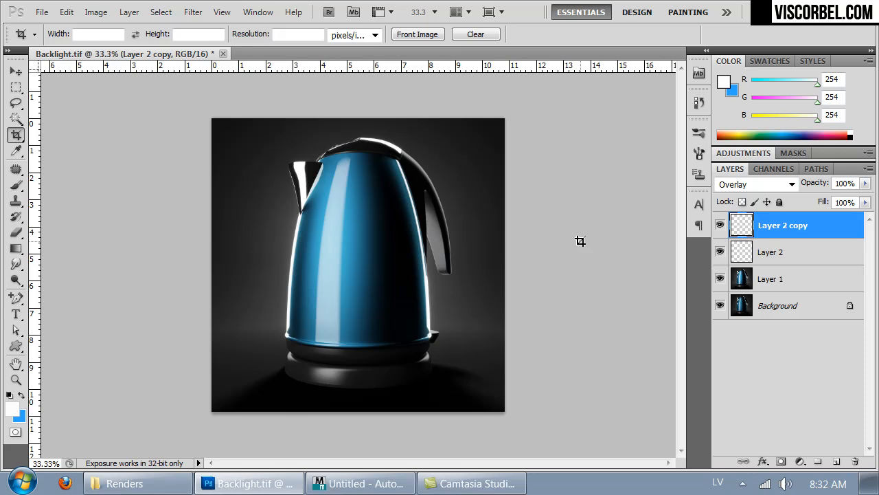
key("ctrl+1")
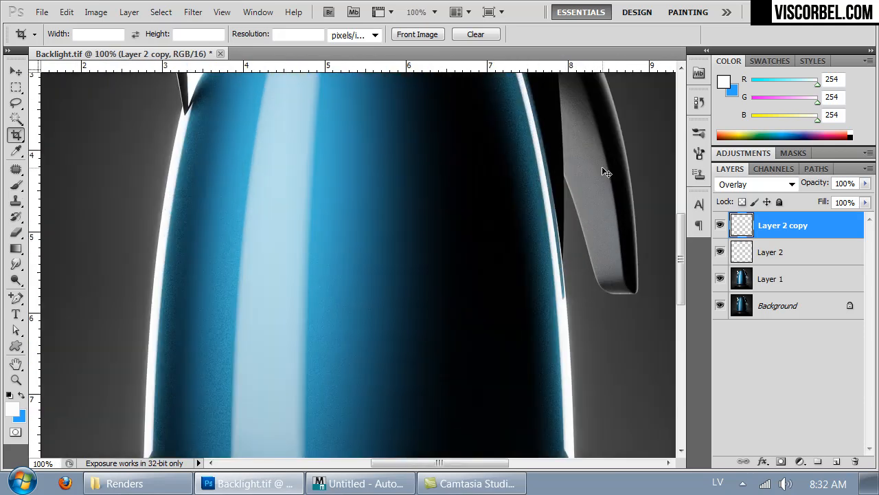
key("ctrl+minus")
key("ctrl+minus")
key("ctrl+minus")
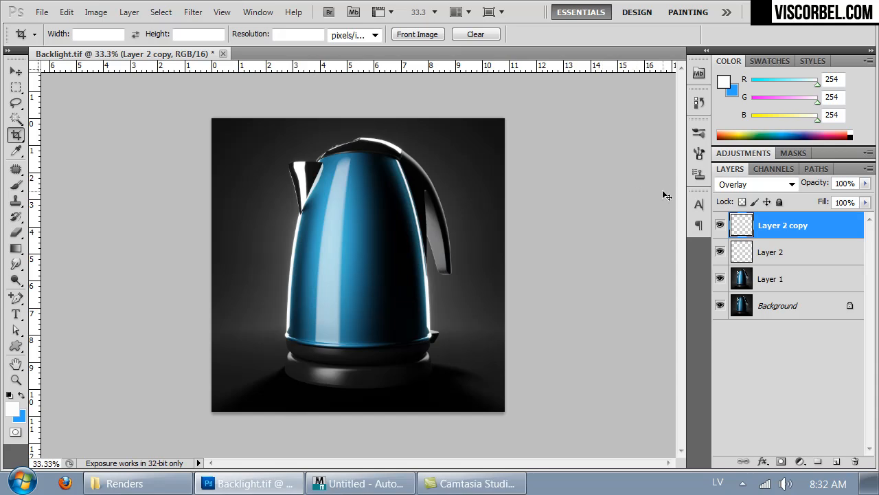
Save the kettle image as Backlight.psd in Photoshop format and close it
key("ctrl+shift+s")
left_click(239, 335)
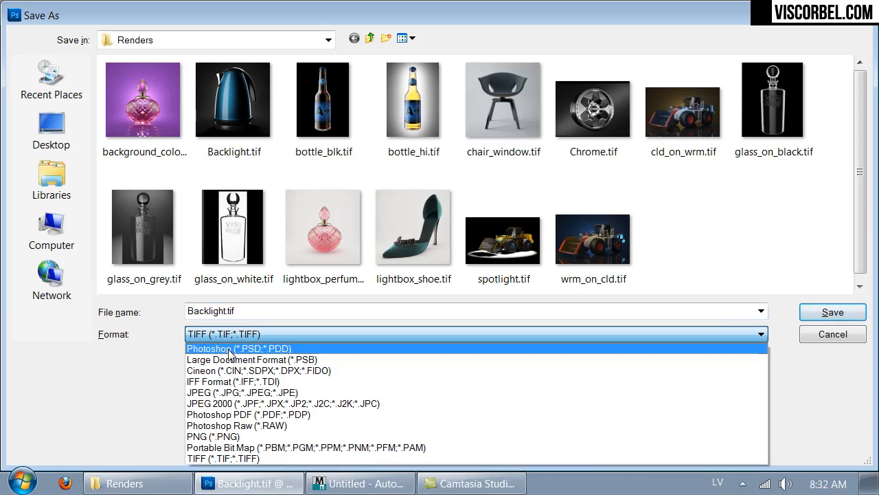
left_click(230, 349)
left_click(843, 313)
left_click(601, 148)
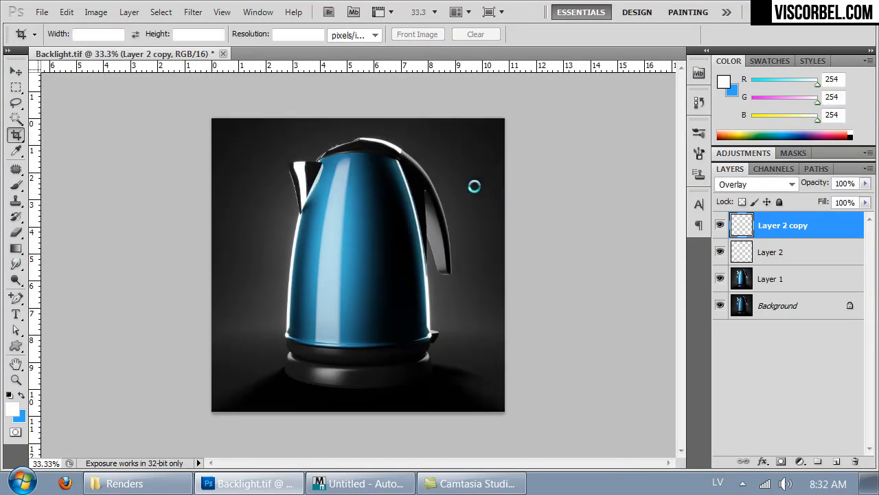
key("ctrl+w")
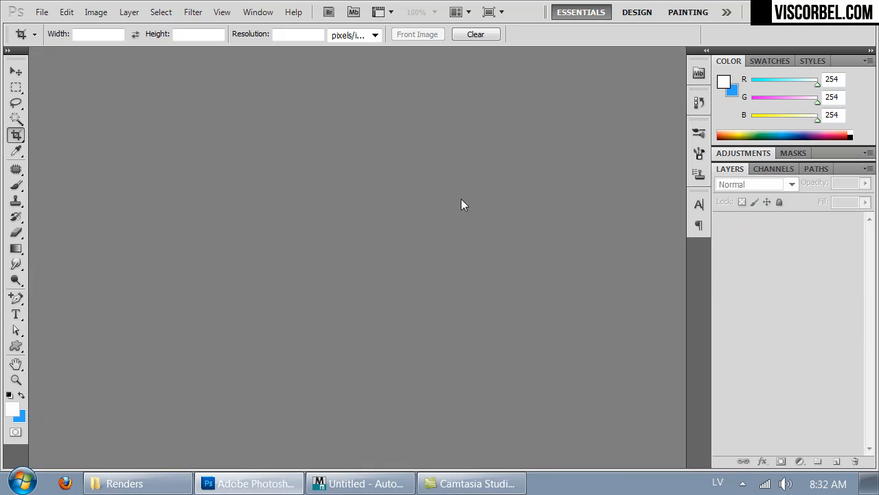
Open bottle_blk.tif and bottle_hi.tif from the Renders folder in Photoshop and flip between the two images, ending on bottle_hi.tif
left_click(124, 483)
left_click_drag(352, 366, 439, 391)
left_click(643, 129)
left_click(554, 156, "ctrl")
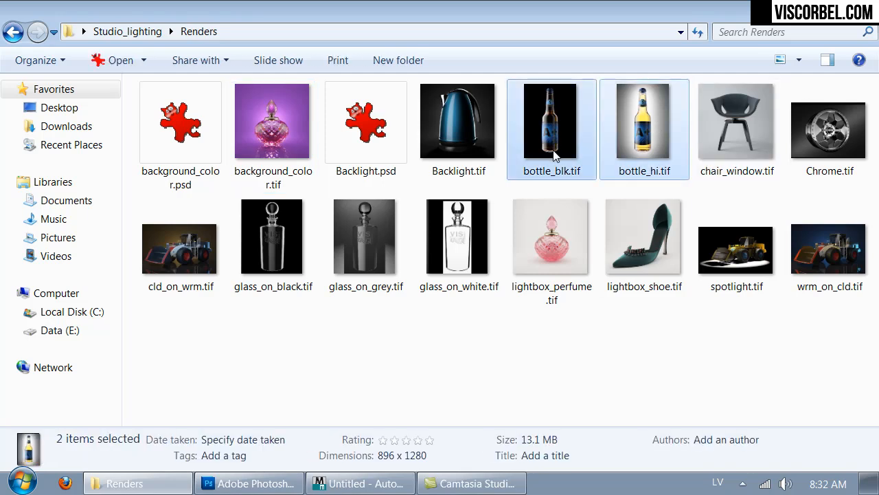
left_click_drag(554, 128, 361, 146)
key("ctrl+Tab")
key("ctrl+Tab")
key("ctrl+Tab")
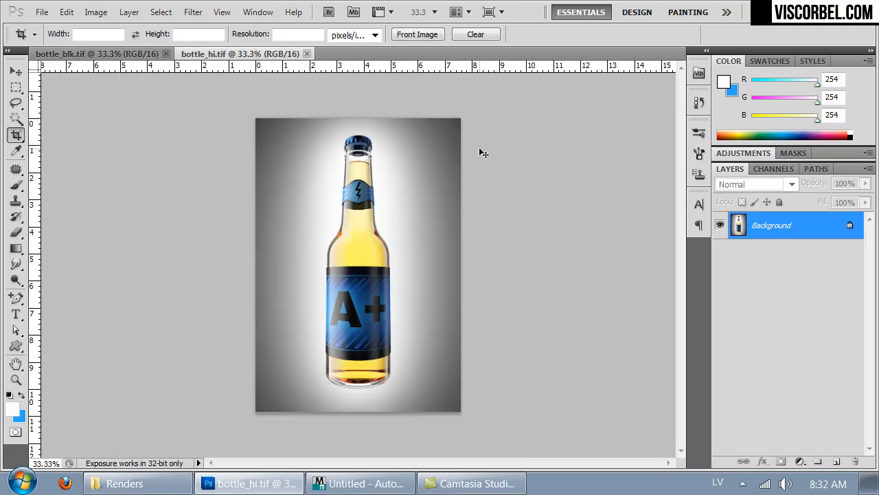
Switch to 3ds Max and open bottle_on_black.max from the Scenes folder inside Studio_lighting
key("ctrl+Tab")
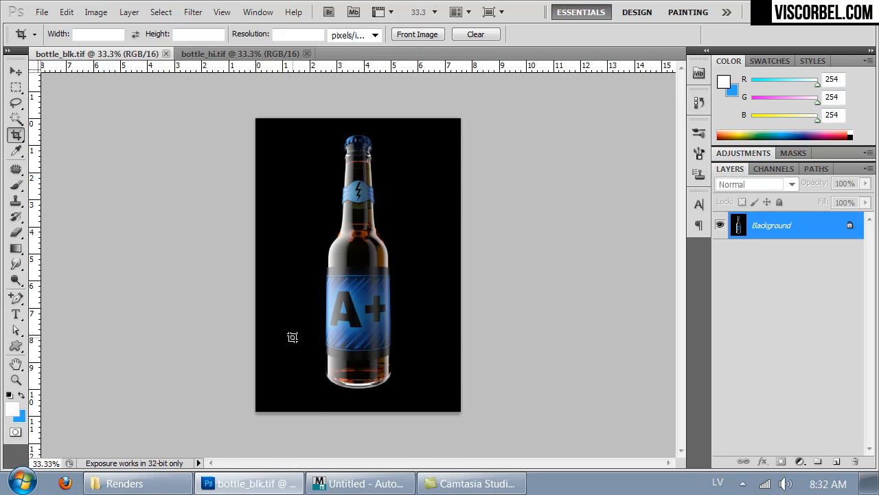
key("ctrl+Tab")
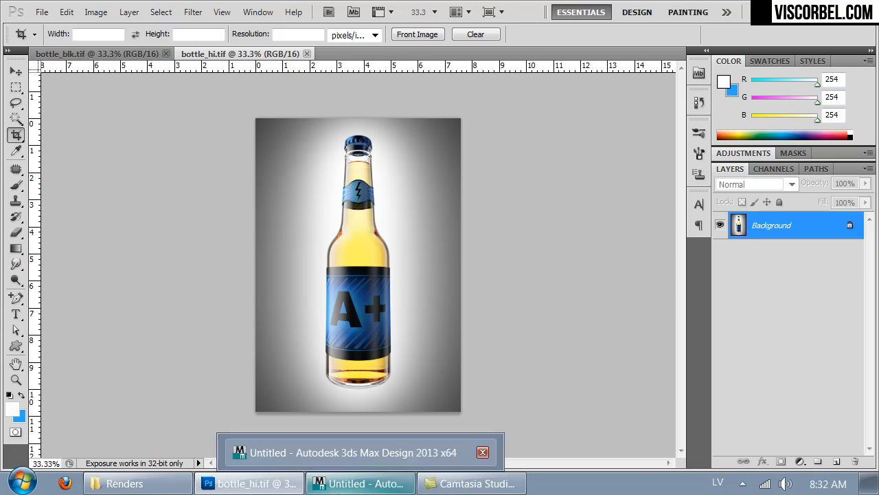
left_click(361, 483)
left_click(16, 12)
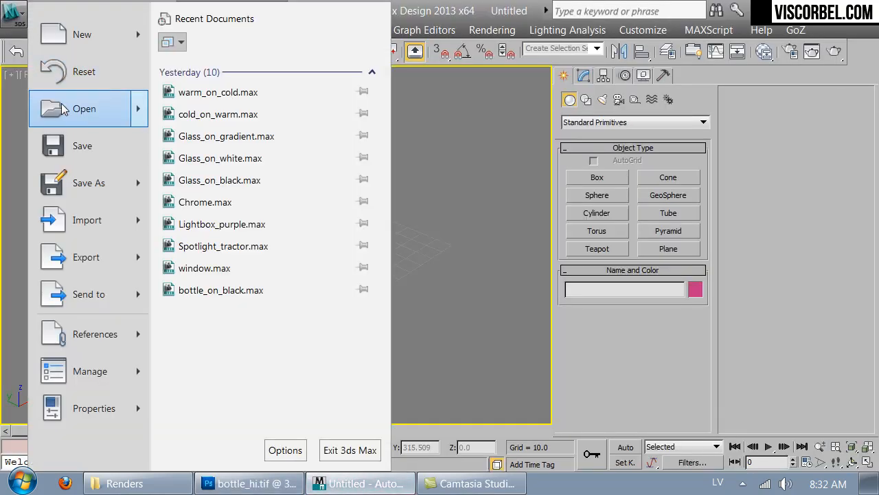
left_click(66, 106)
left_click(127, 68)
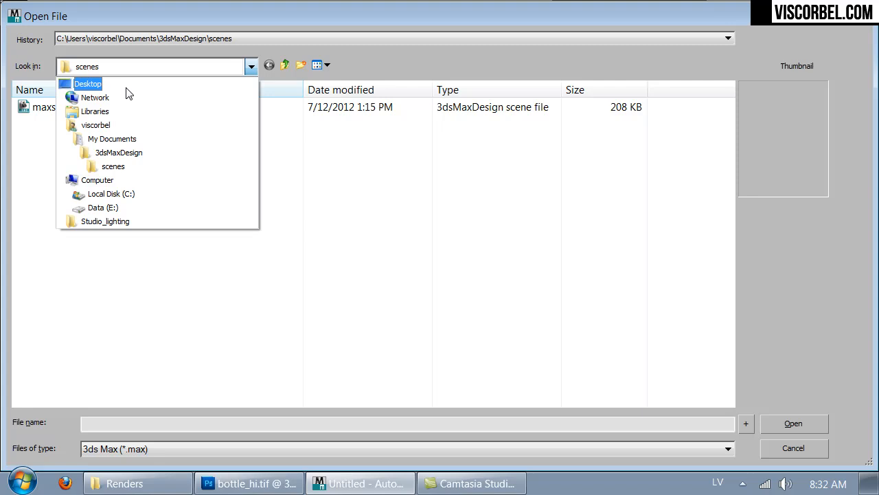
left_click(108, 224)
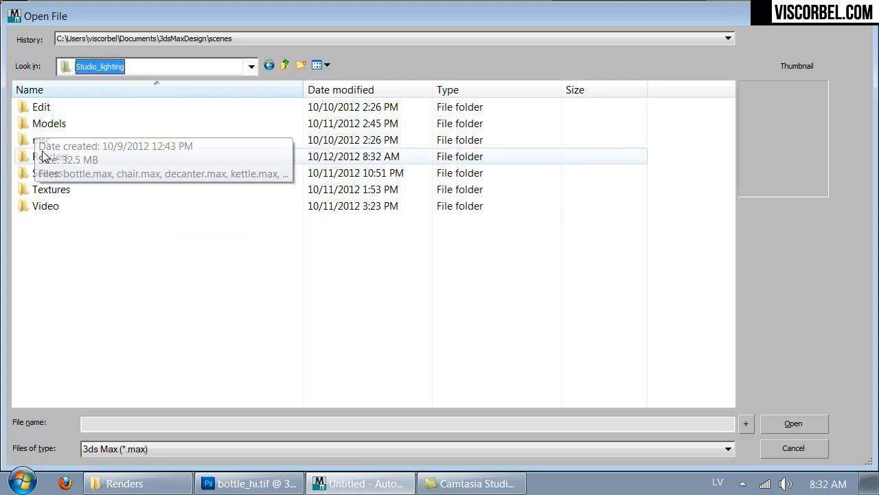
double_click(48, 173)
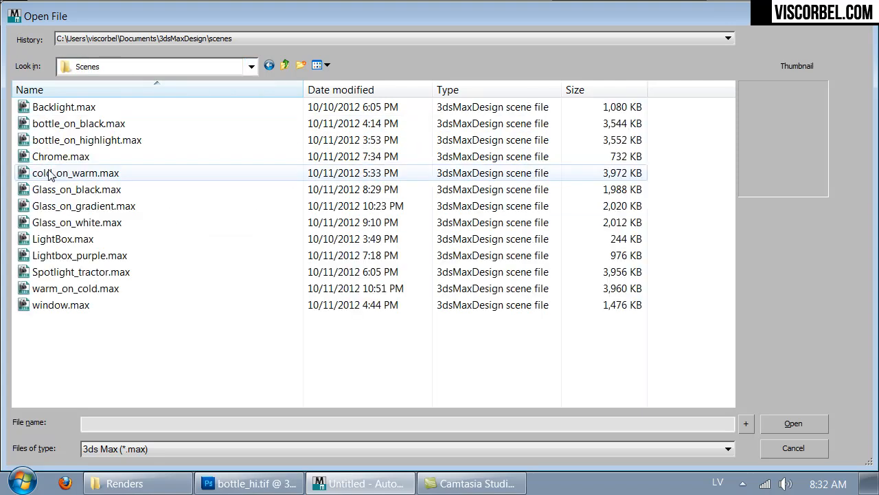
left_click(73, 126)
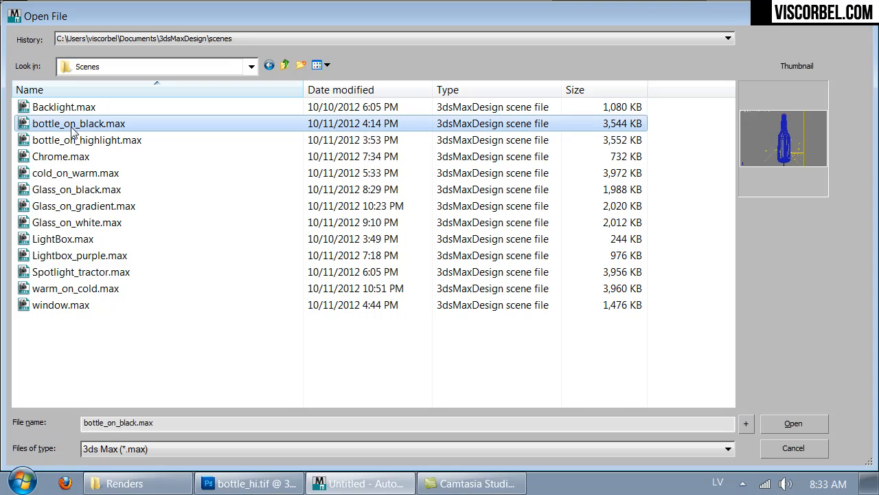
left_click(791, 422)
Examine the bottle, lights and camera setup of the scene in the Top view
left_click(297, 167)
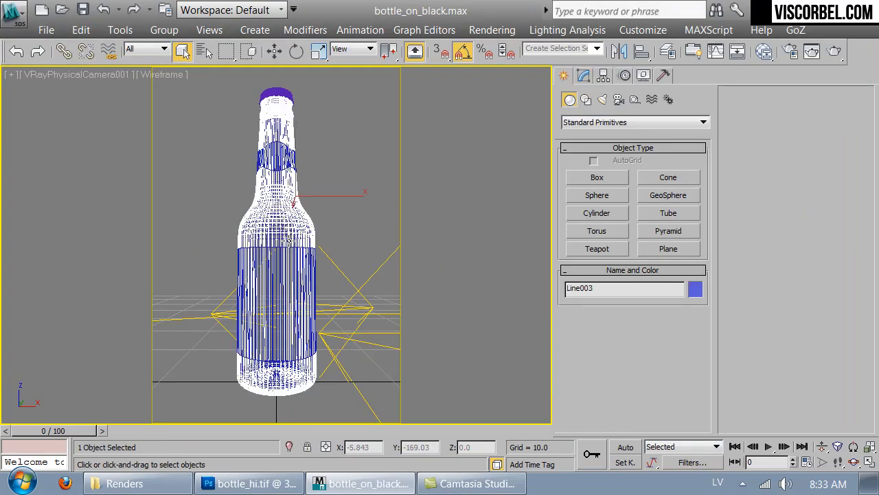
left_click_drag(315, 79, 255, 186)
left_click(293, 267, "ctrl")
key("t")
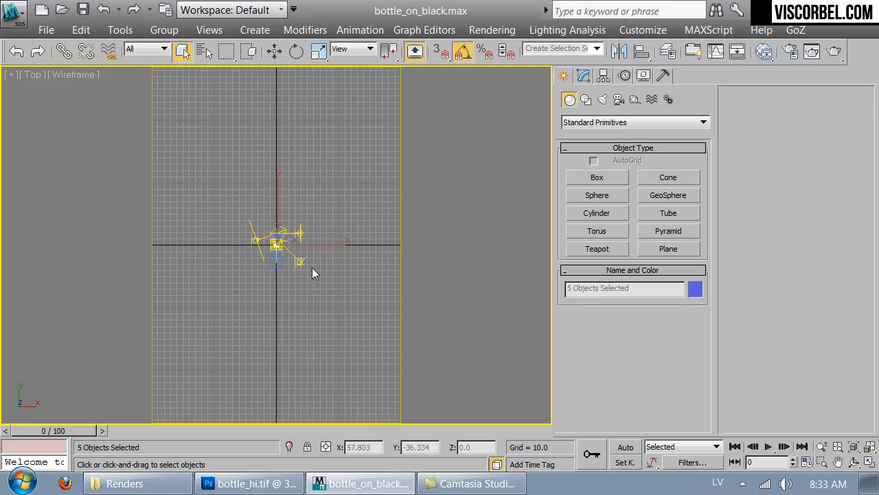
scroll(281, 277, "up", 6)
left_click_drag(222, 113, 265, 213)
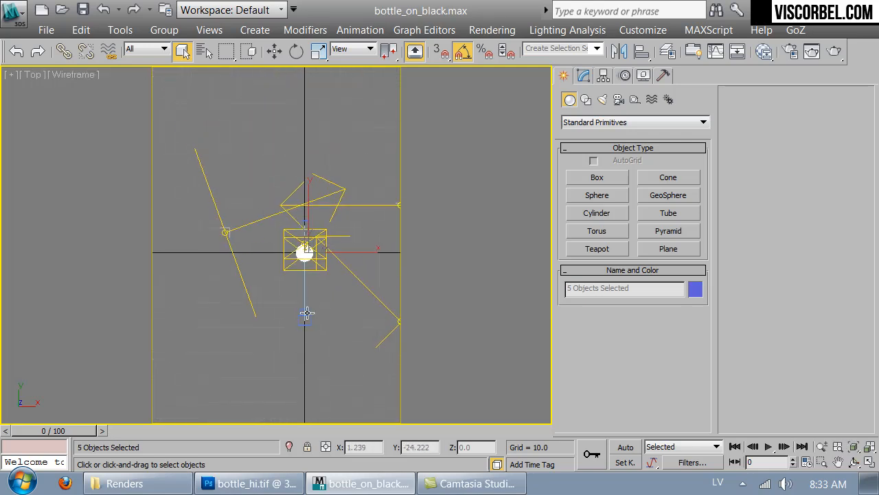
left_click(306, 313, "ctrl")
scroll(336, 251, "up", 4)
left_click_drag(338, 245, 347, 337)
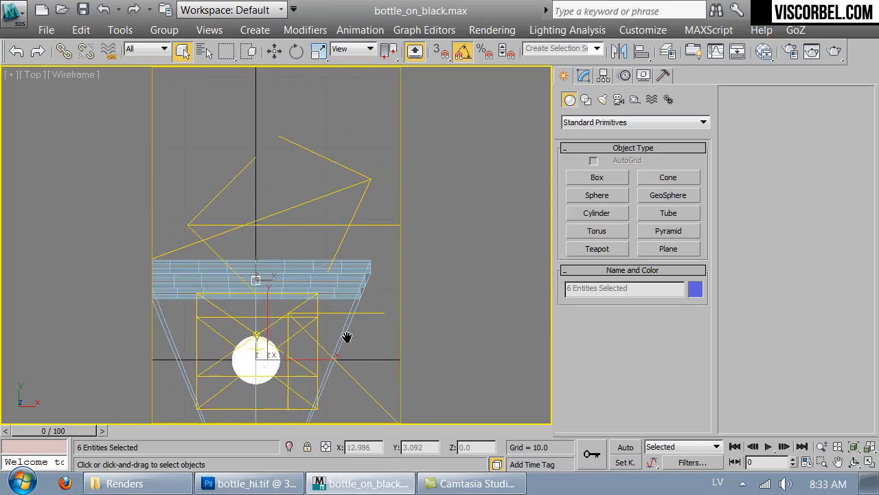
Inspect the scene in perspective, return to the VRayPhysicalCamera001 view and display it with Smooth + Highlights shading
key("p")
scroll(347, 338, "down", 5)
left_click_drag(316, 305, 358, 221)
left_click(363, 375)
left_click_drag(364, 329, 279, 313)
key("c")
left_click(292, 145)
key("F3")
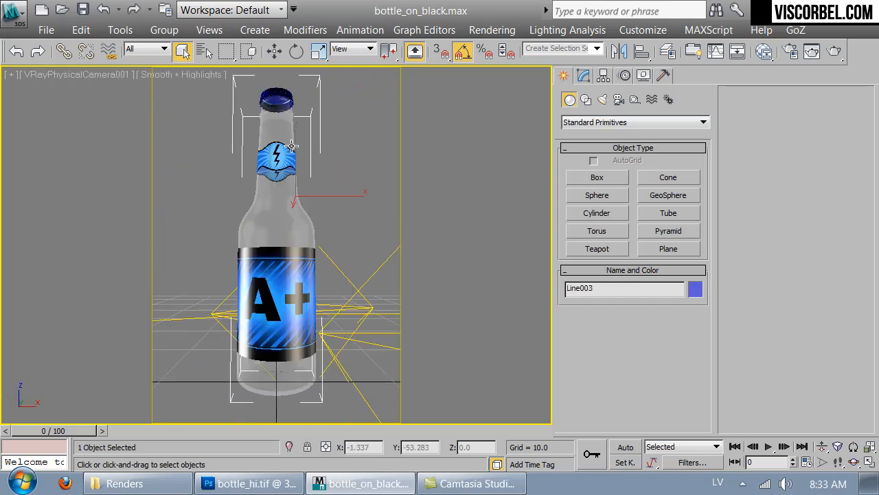
Deselect everything and create a new VRayMtl material in the first Material Editor slot
left_click(370, 190)
key("m")
left_click_drag(596, 12, 450, 53)
left_click(286, 165)
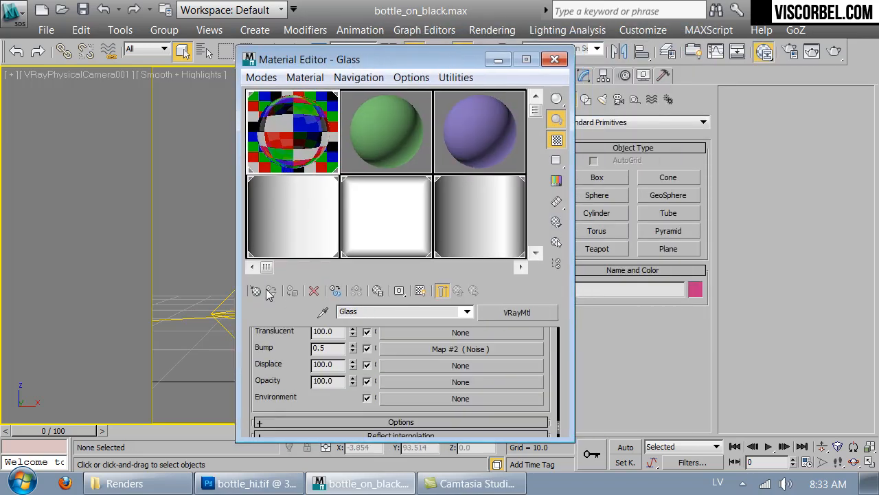
left_click(256, 291)
double_click(241, 383)
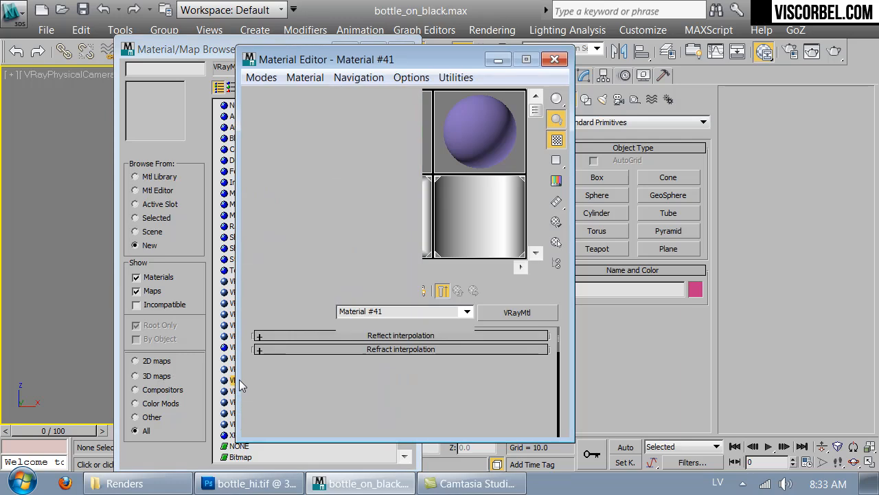
left_click(404, 48)
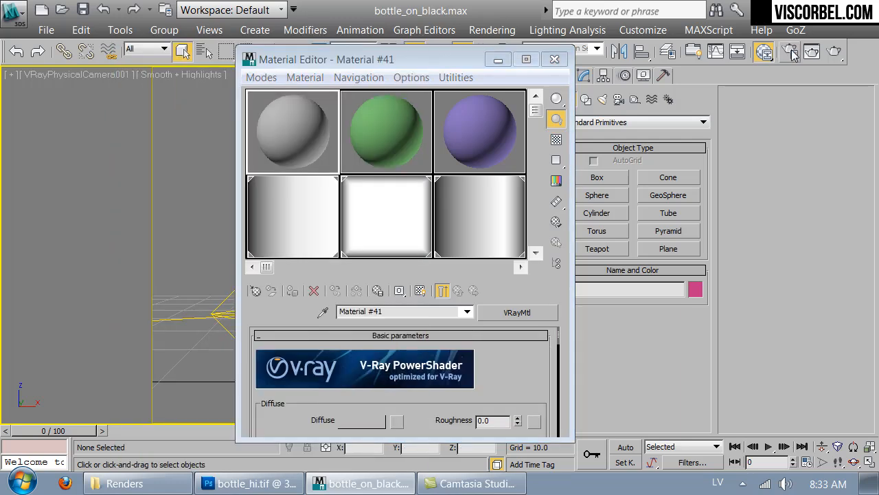
Enable Override mtl in the V-Ray Global switches and assign the new VRayMtl as the override material
key("F10")
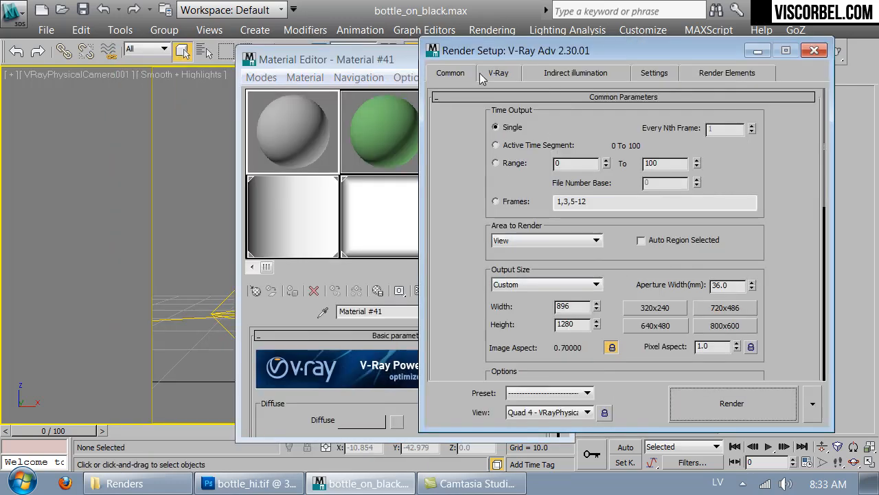
left_click(500, 75)
left_click(627, 138)
left_click(672, 268)
left_click_drag(298, 122, 743, 261)
left_click(564, 290)
left_click_drag(347, 61, 175, 60)
left_click(383, 60)
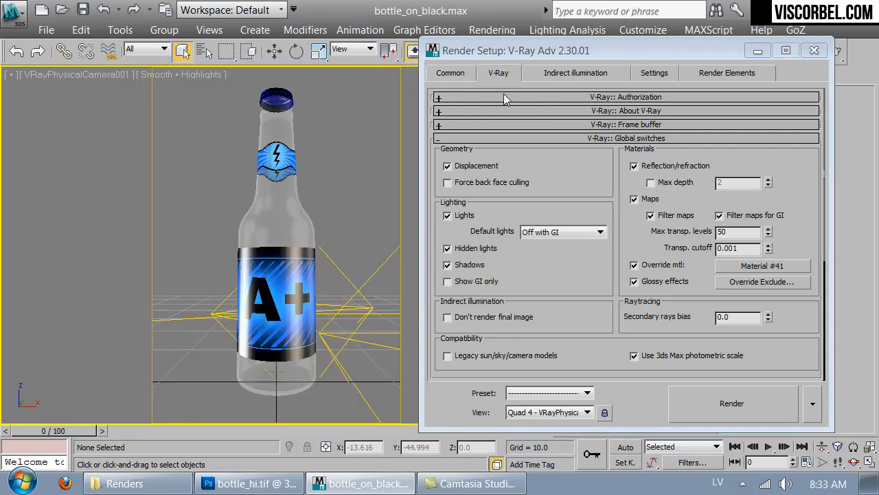
Turn off Lights in the V-Ray Global switches, render the camera view and display its alpha channel
left_click(457, 216)
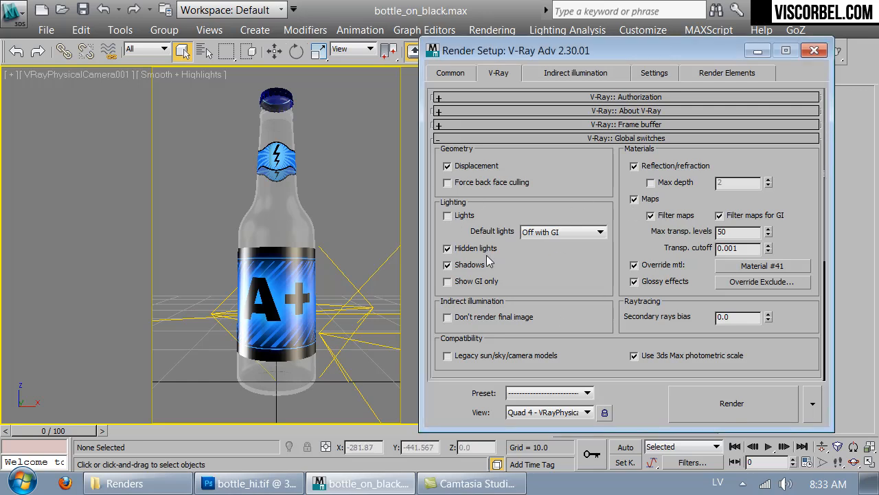
left_click(719, 399)
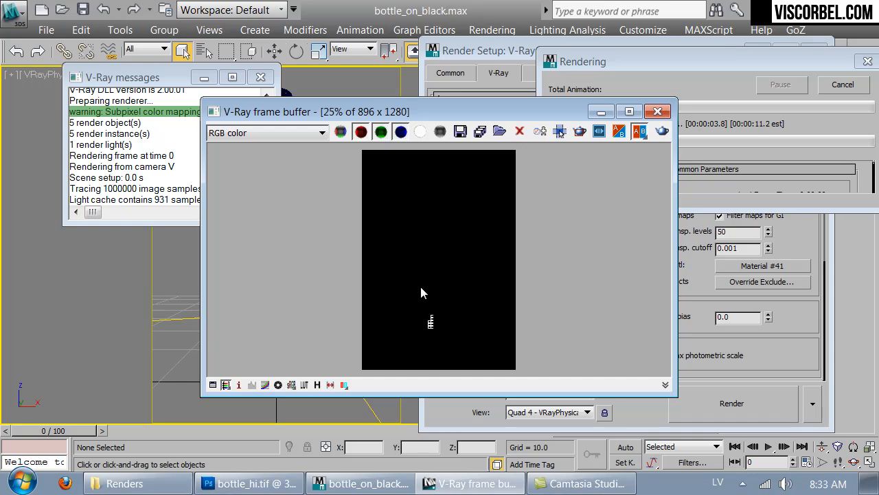
left_click(420, 131)
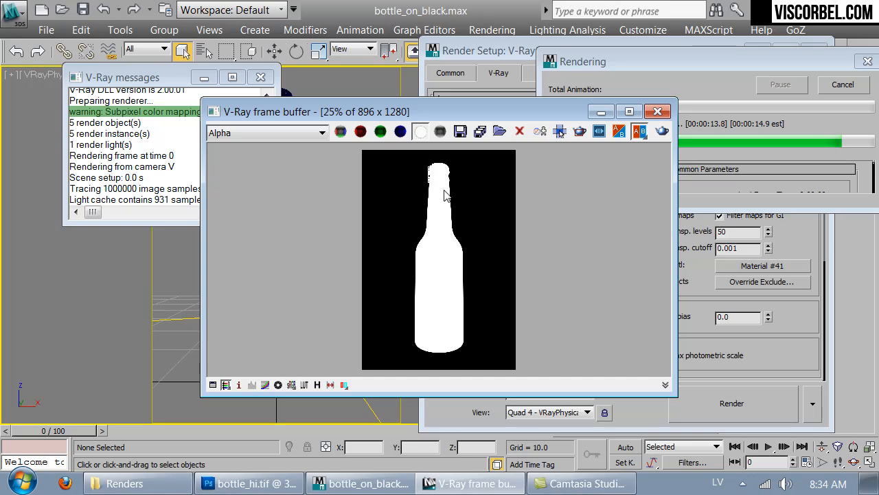
Try to save the alpha image in the Renders folder as bottle_mask.tiff
left_click(459, 131)
left_click(174, 67)
left_click(118, 180)
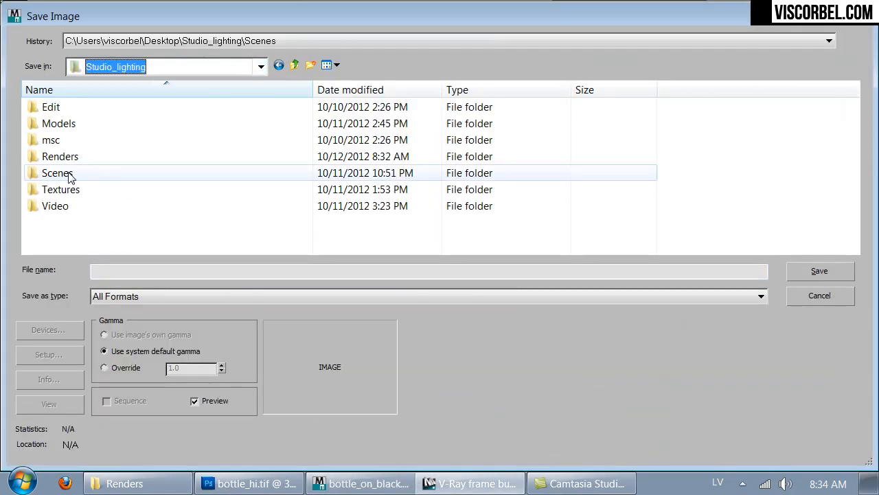
double_click(62, 158)
type("bott")
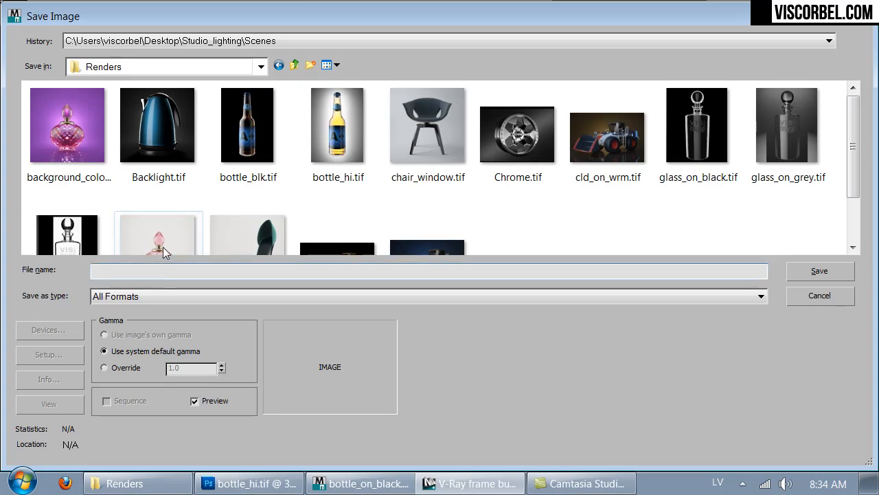
type("le_mas")
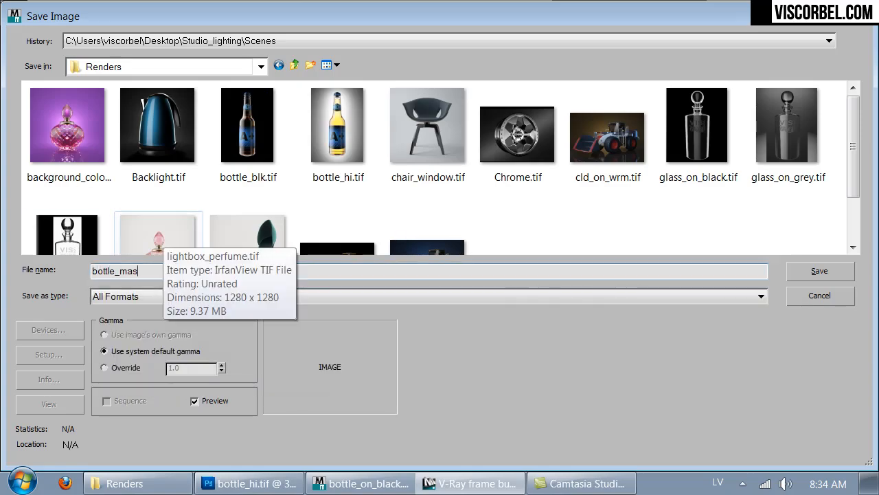
type("k.tiff")
key("Return")
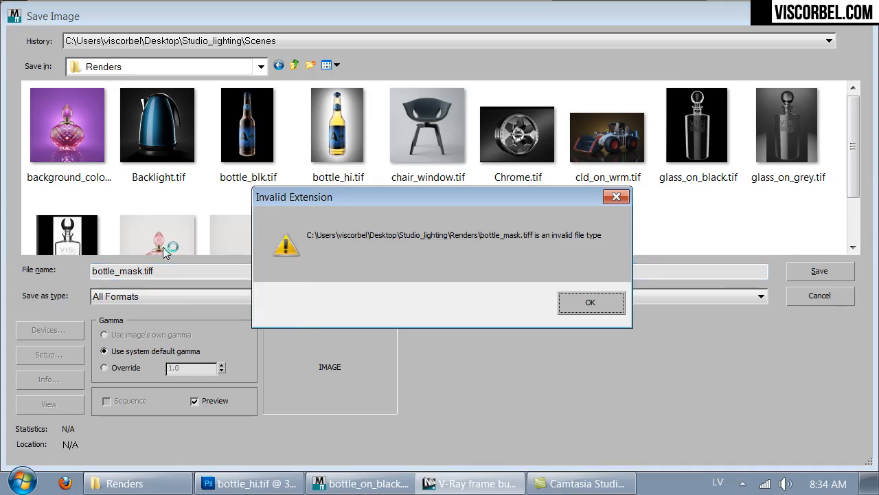
left_click(591, 307)
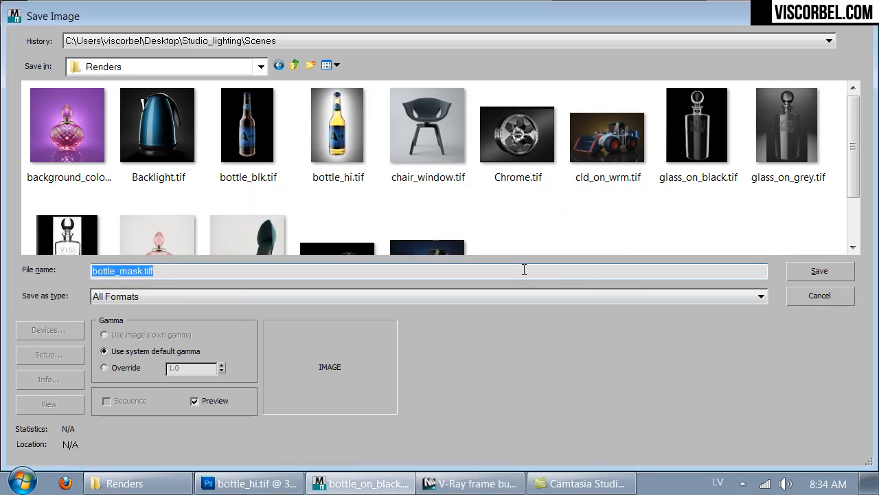
Correct the file name to bottle_mask.tif and save the alpha image
left_click(522, 268)
key("BackSpace")
key("Return")
left_click(347, 237)
left_click(529, 272)
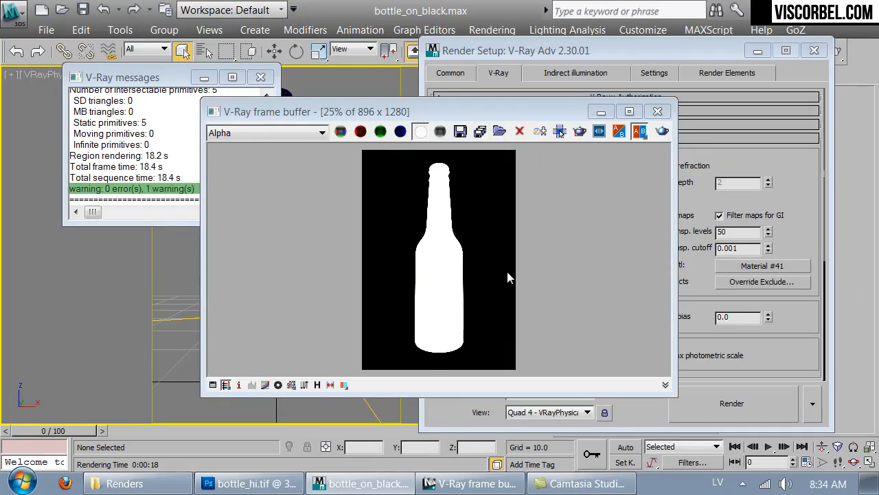
Switch to Photoshop, open bottle_mask.tif from the Renders folder and copy the entire mask image
left_click(251, 484)
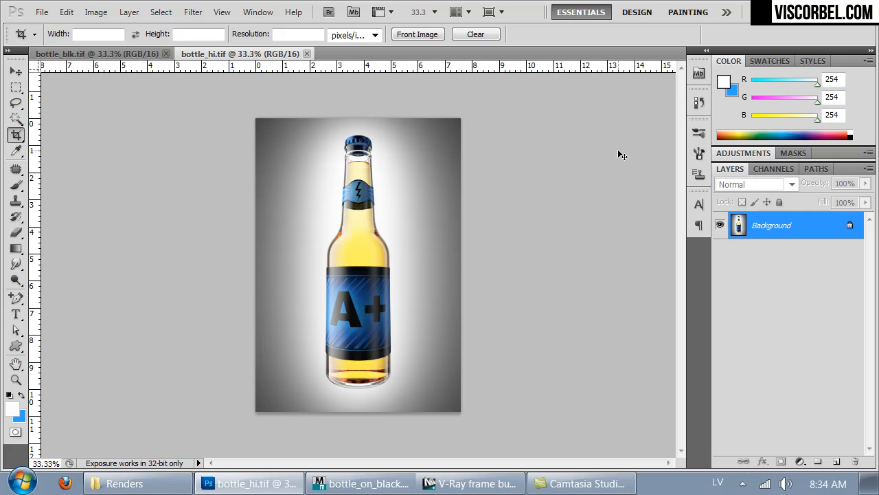
key("ctrl+o")
left_click(444, 128)
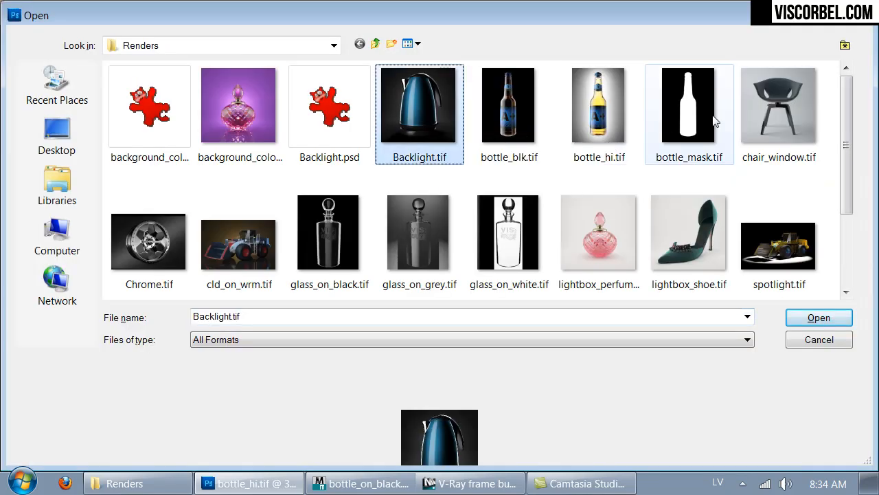
double_click(691, 126)
key("ctrl+a")
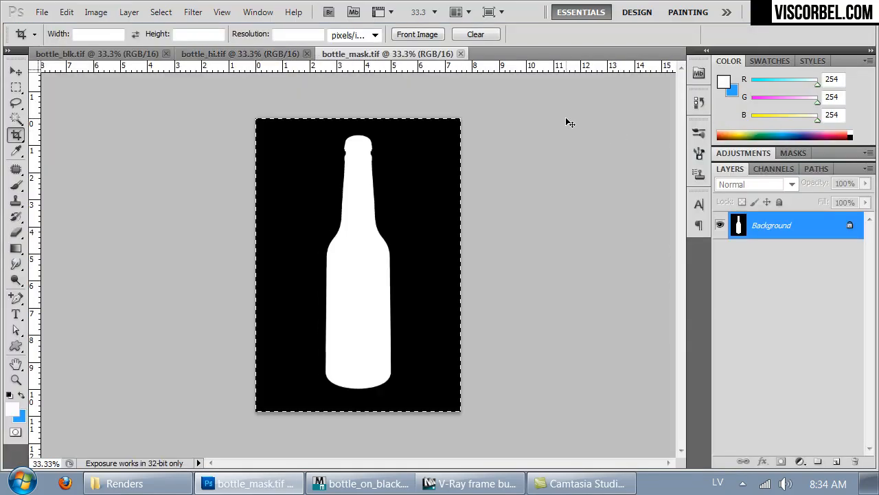
Duplicate the Background layer of bottle_hi.tif and add a layer mask to the duplicate
left_click(234, 55)
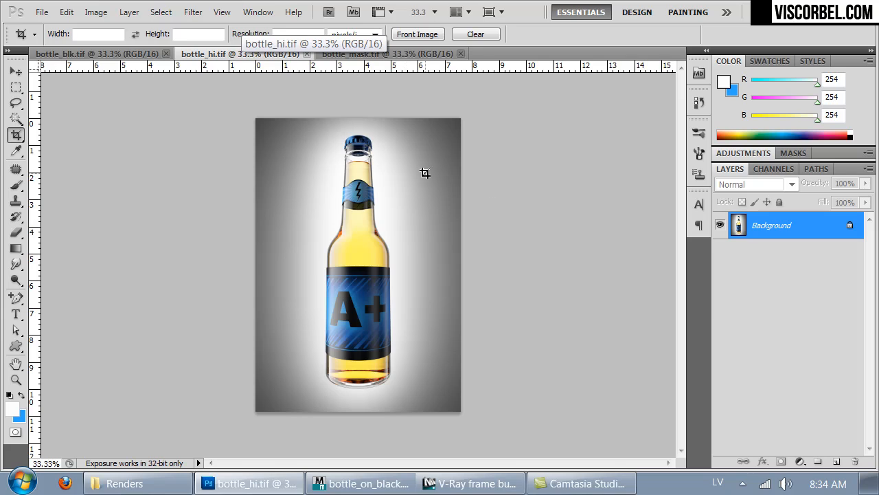
key("ctrl+j")
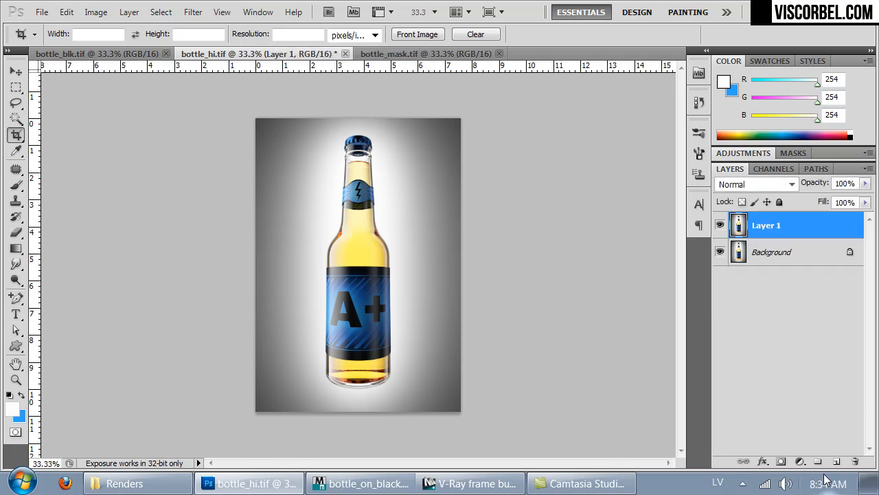
left_click(781, 461)
Paste the copied bottle mask into the Layer 1 Mask channel and hide the mask overlay
left_click(769, 169)
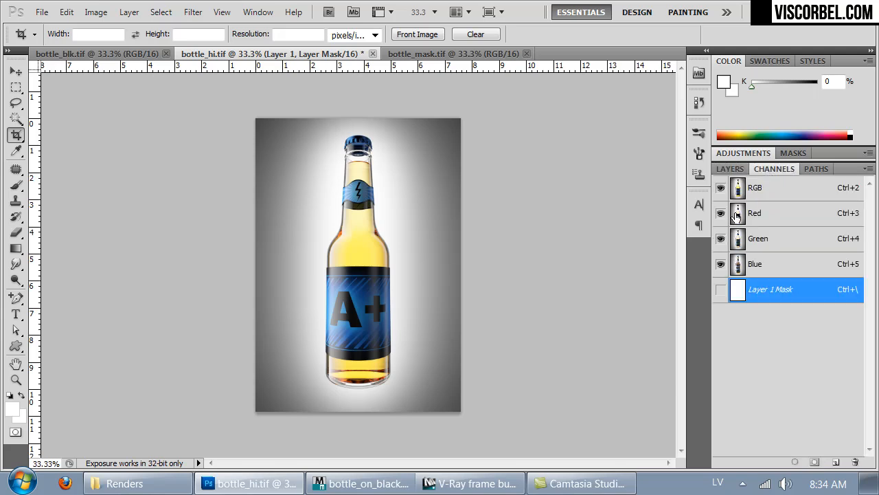
key("d")
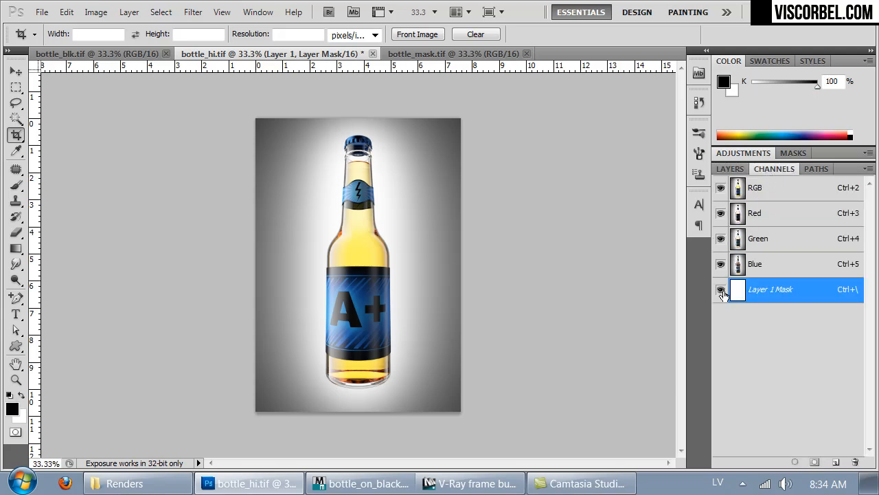
key("ctrl+v")
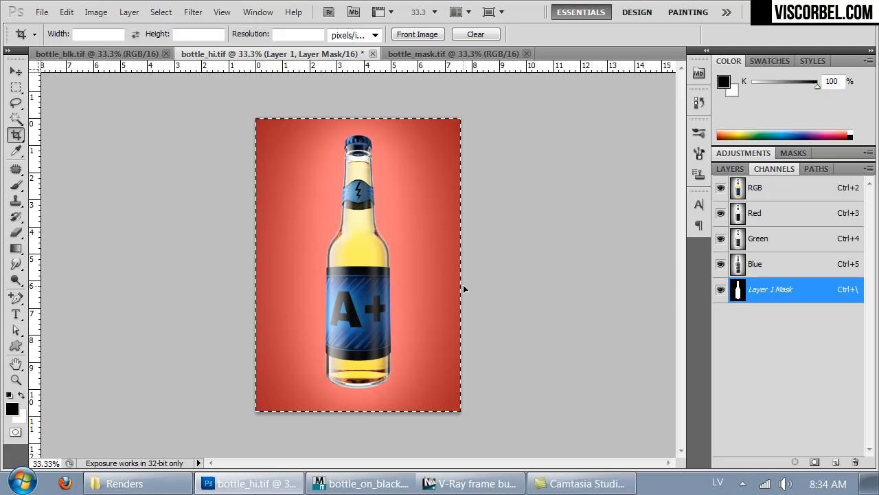
left_click(721, 292)
key("x")
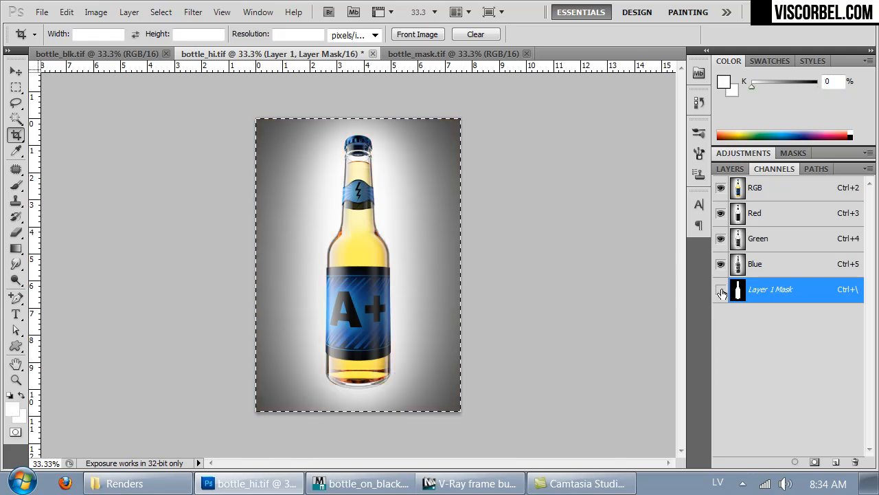
Clear the selection and raise the lightness of the Background layer to +66 with Hue/Saturation
left_click(730, 169)
key("ctrl+d")
left_click(788, 257)
left_click(736, 232)
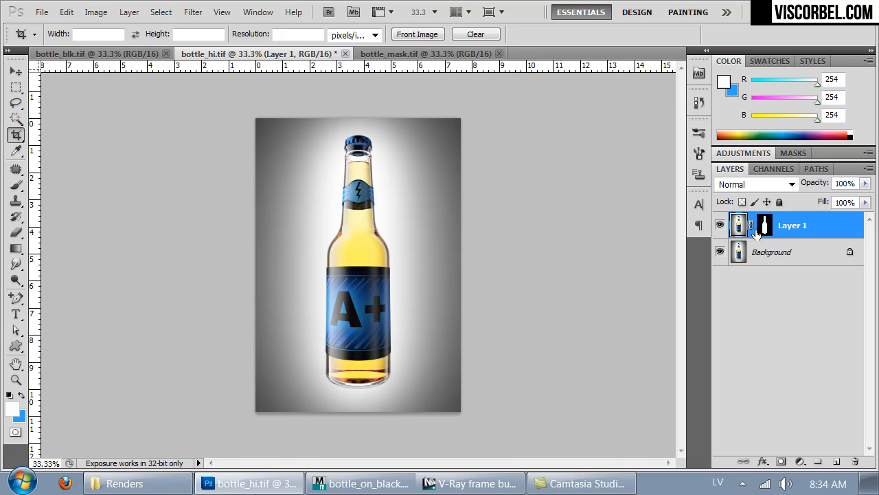
left_click(759, 259)
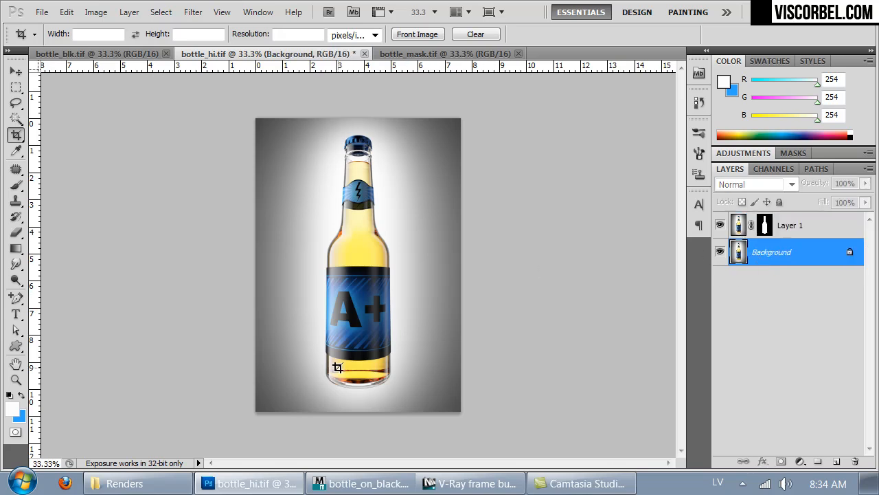
key("ctrl+u")
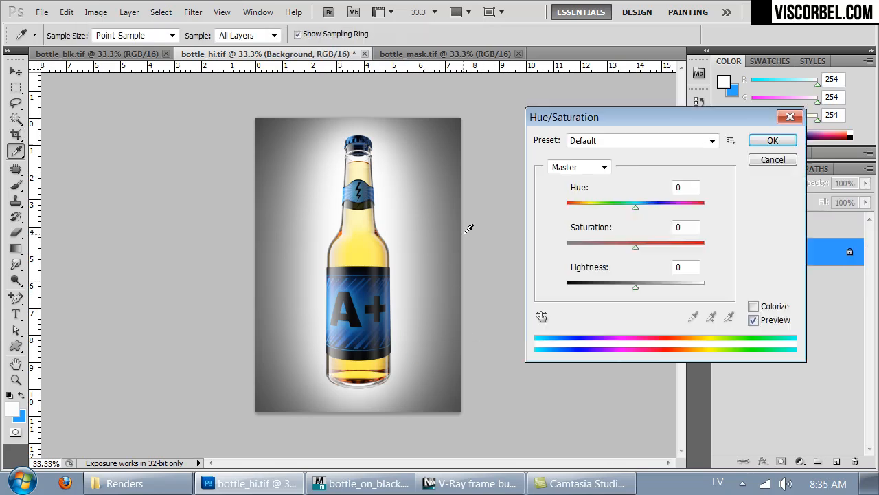
left_click_drag(644, 289, 680, 288)
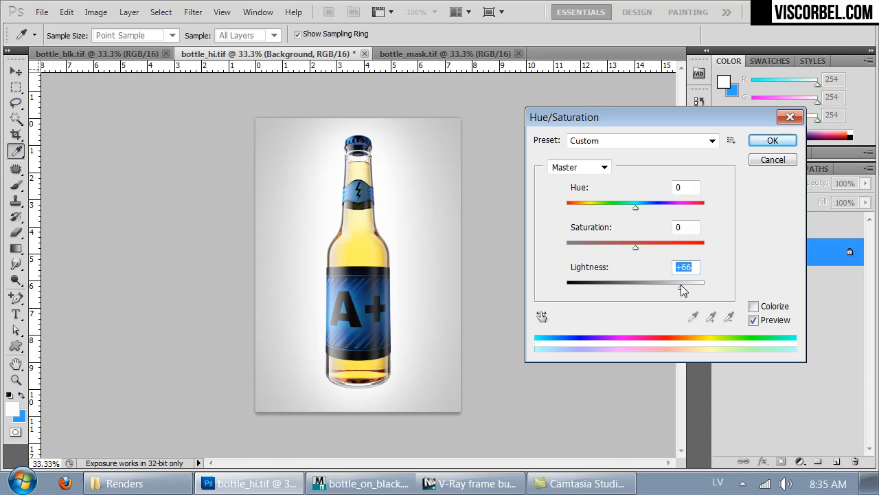
left_click(773, 140)
key("c")
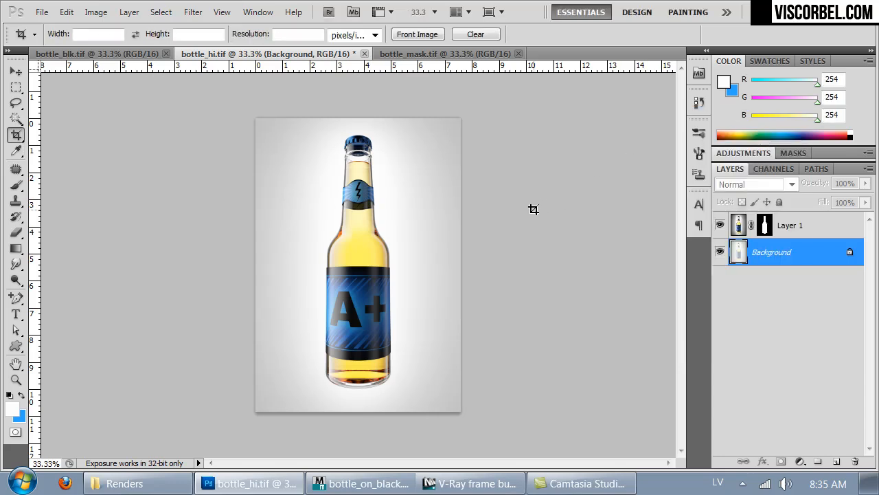
Apply the Warming Filter (81) photo filter to the Background layer at 4% density
left_click(95, 12)
mouse_move(156, 55)
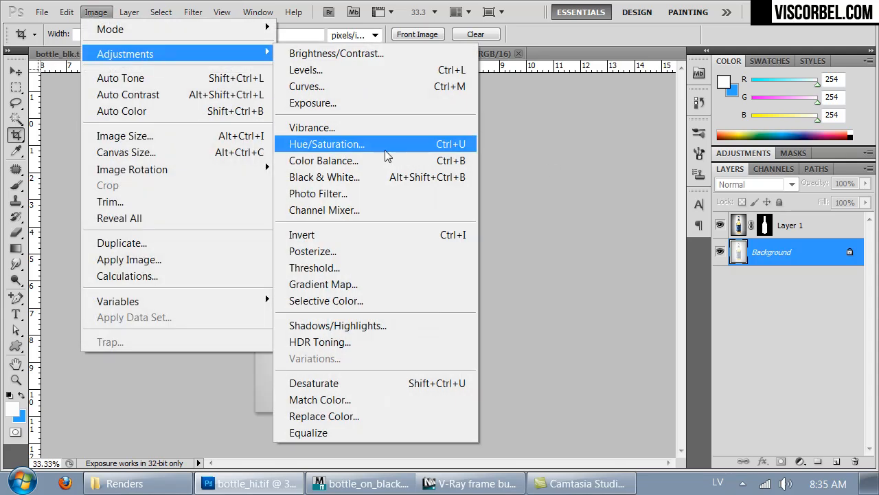
left_click(357, 193)
left_click(670, 171)
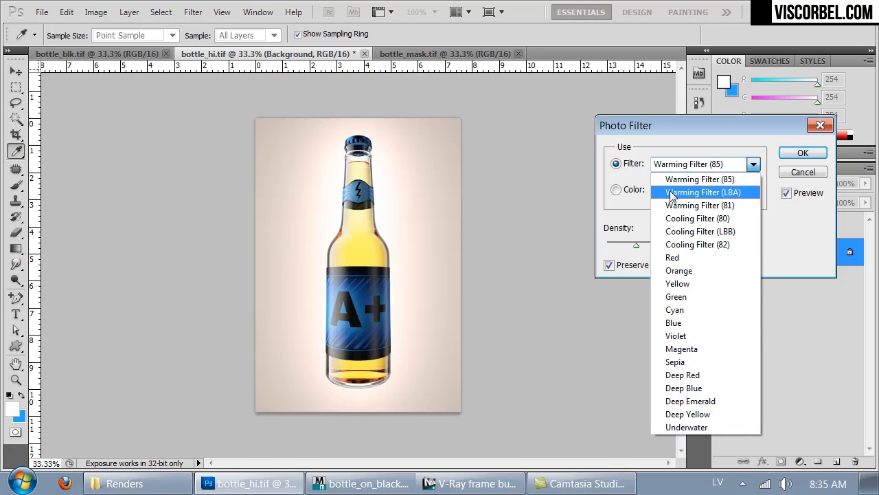
left_click(687, 201)
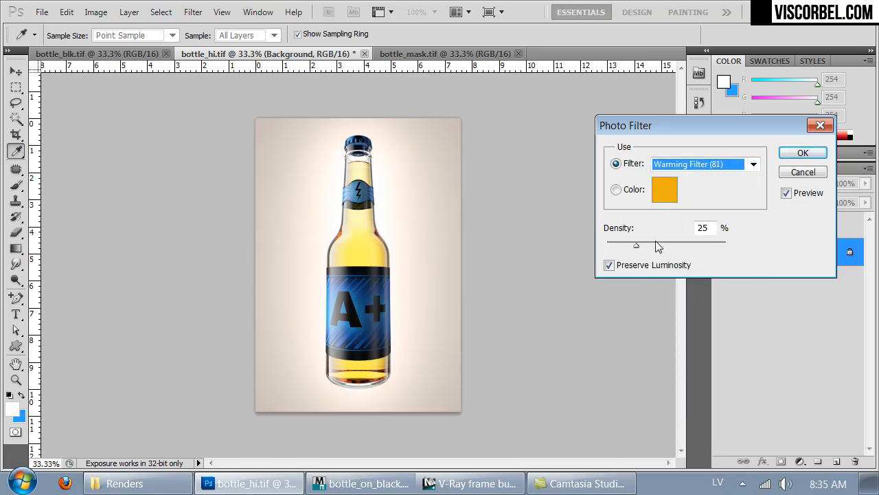
left_click_drag(638, 245, 613, 247)
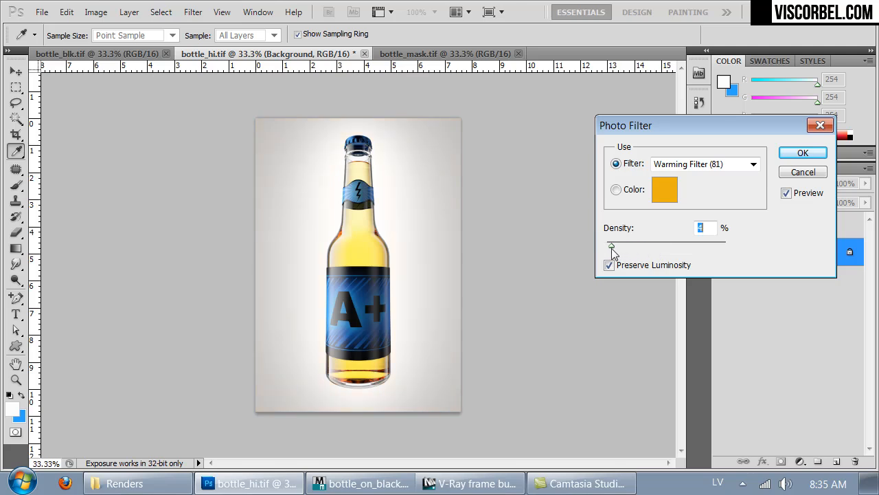
left_click(801, 155)
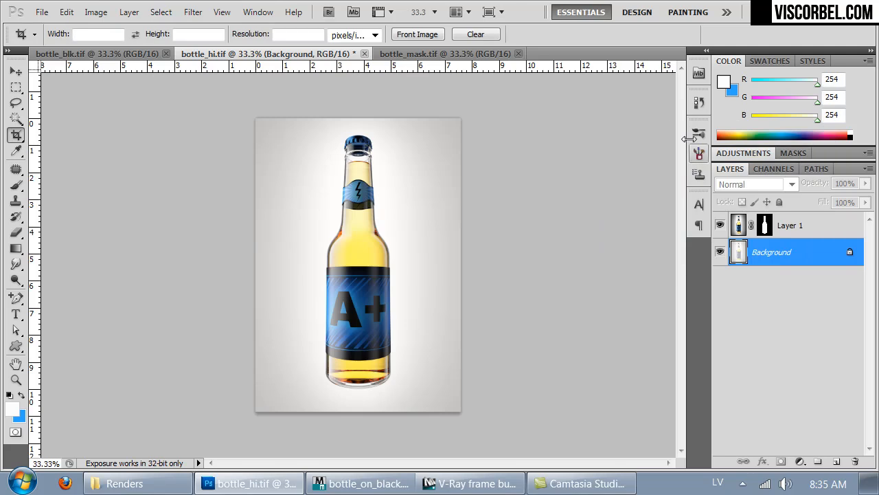
Adjust the Background layer's Levels to input values of 31, 1.24 and 251
key("ctrl+l")
left_click_drag(560, 269, 582, 275)
mouse_move(660, 269)
left_mouse_down()
mouse_move(696, 274)
mouse_move(622, 274)
mouse_move(650, 274)
left_mouse_up()
mouse_move(735, 275)
left_mouse_down()
mouse_move(724, 276)
mouse_move(734, 274)
left_mouse_up()
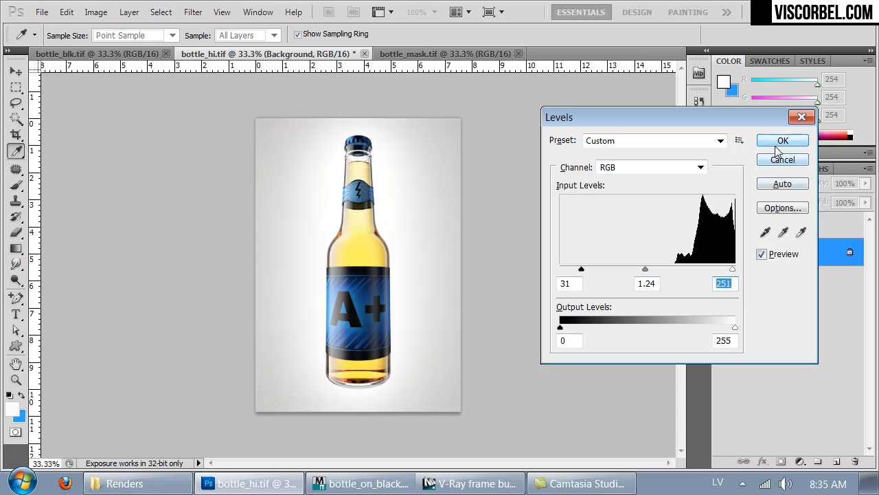
left_click(779, 143)
key("c")
Load the bottle mask of Layer 1 as a selection and add a new layer directly above the Background
left_click(720, 252)
left_click(720, 252)
left_click(720, 252)
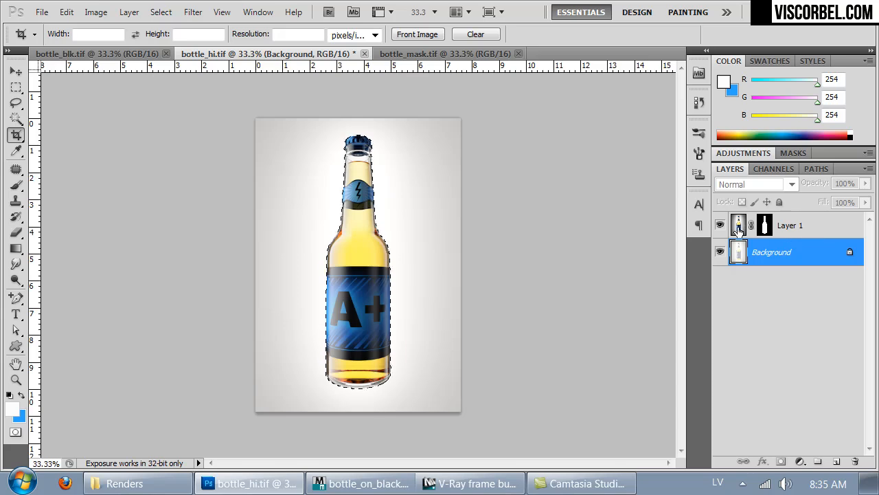
left_click(739, 231)
left_click(767, 249)
left_click(835, 463)
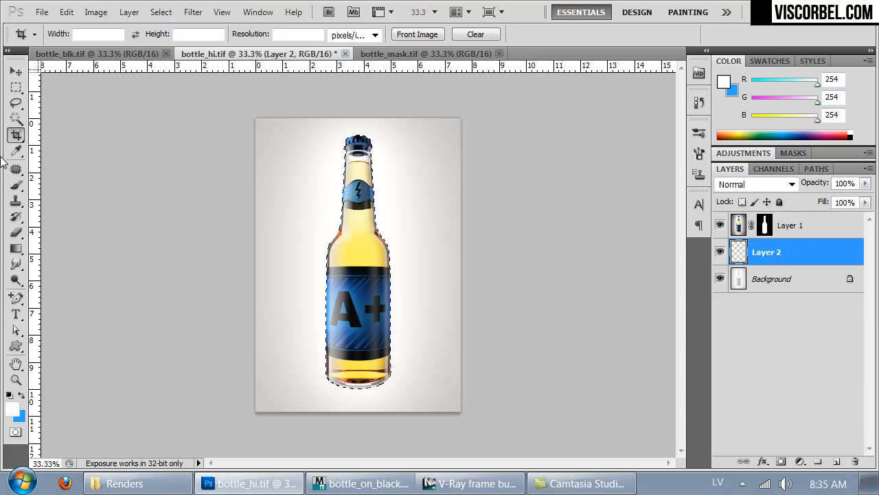
Fill the bottle-shaped selection on Layer 2 with the white foreground color using the Paint Bucket, and deselect
left_click(18, 263)
right_click(22, 261)
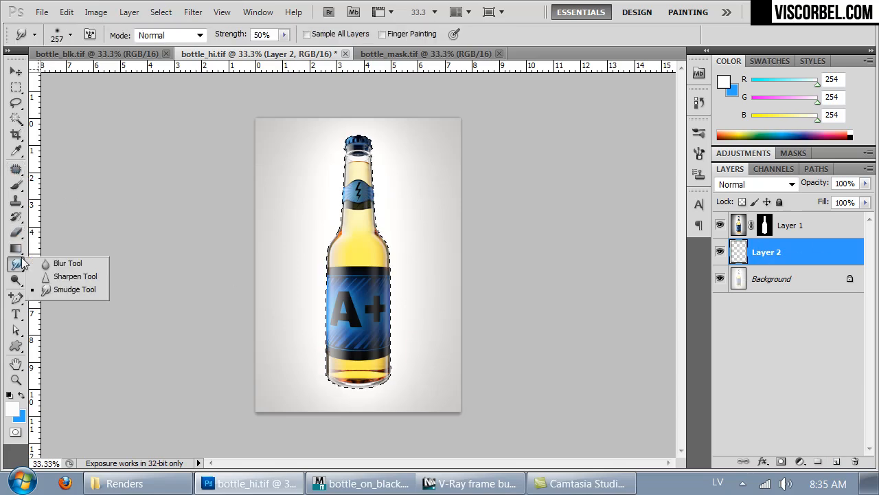
left_click(18, 249)
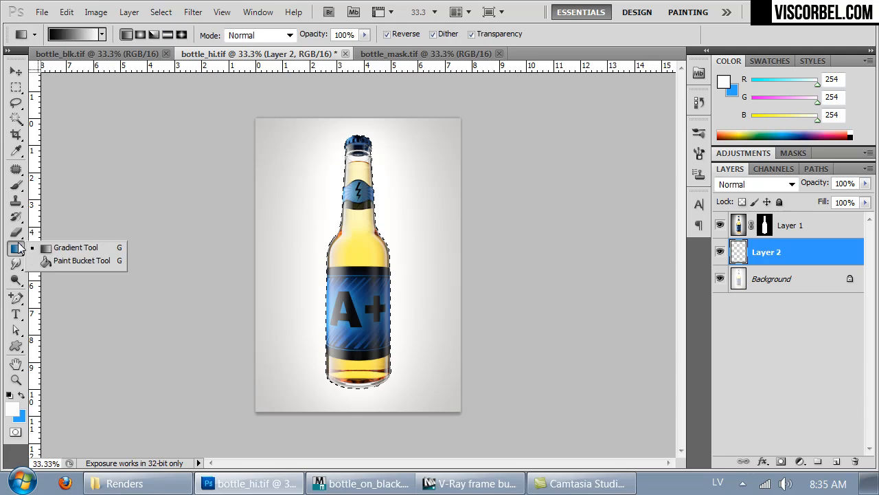
left_click(44, 261)
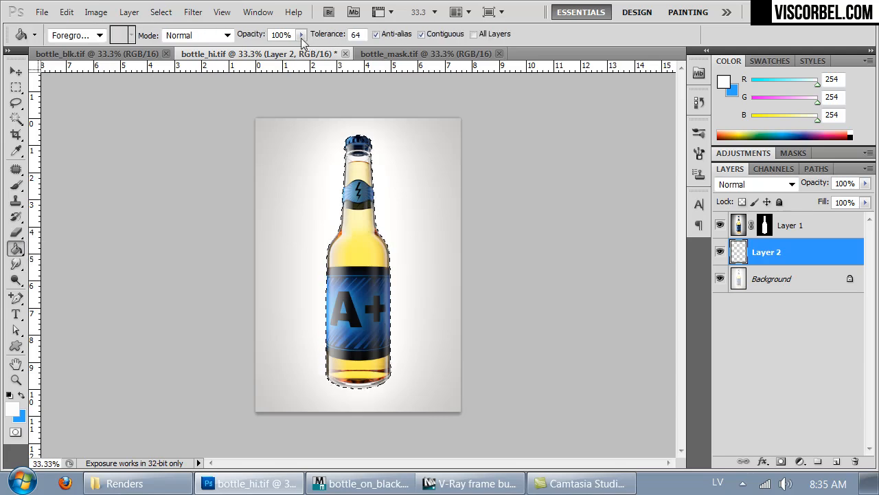
left_click(347, 259)
key("ctrl+d")
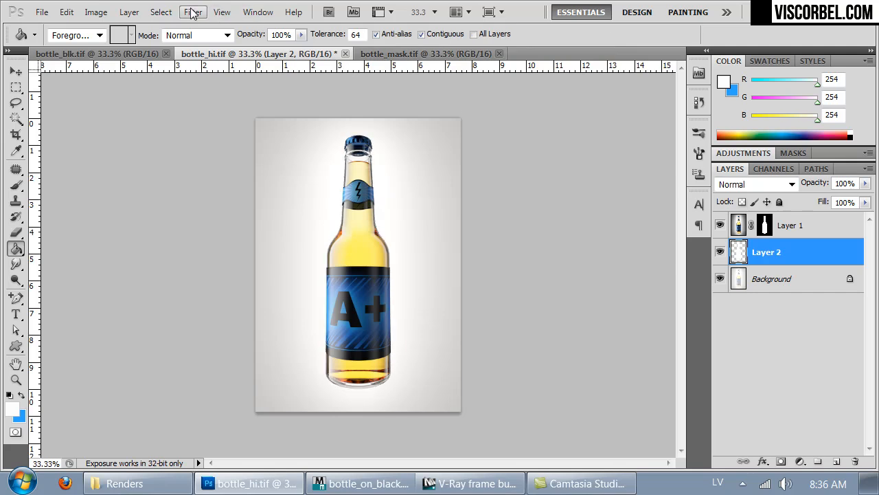
Apply a 43-pixel Gaussian Blur to Layer 2 and check the glow with the Background hidden and shown
left_click(193, 12)
mouse_move(300, 171)
left_click(137, 235)
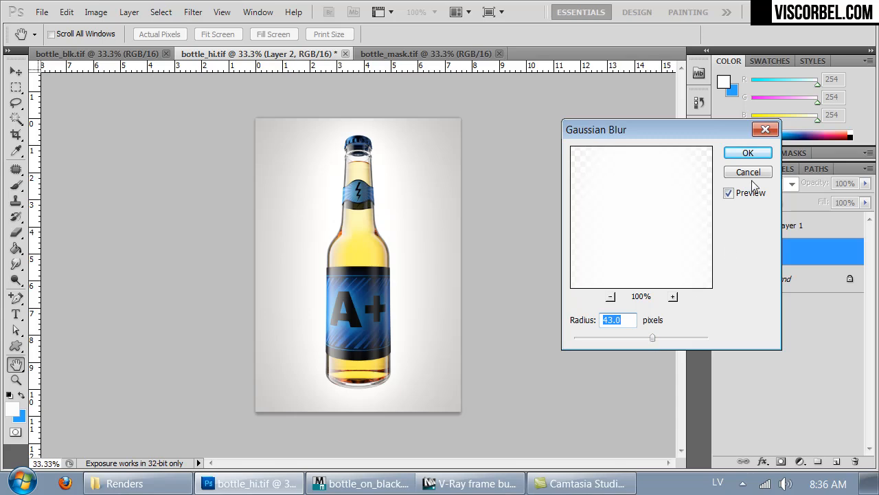
left_click(749, 153)
left_click(720, 279)
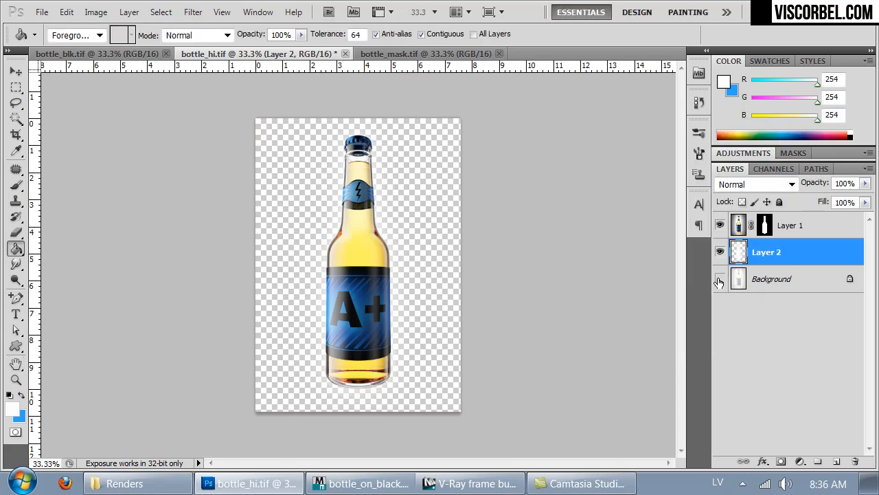
left_click(719, 279)
Add a new layer directly above the Background and fill it with black
left_click(770, 279)
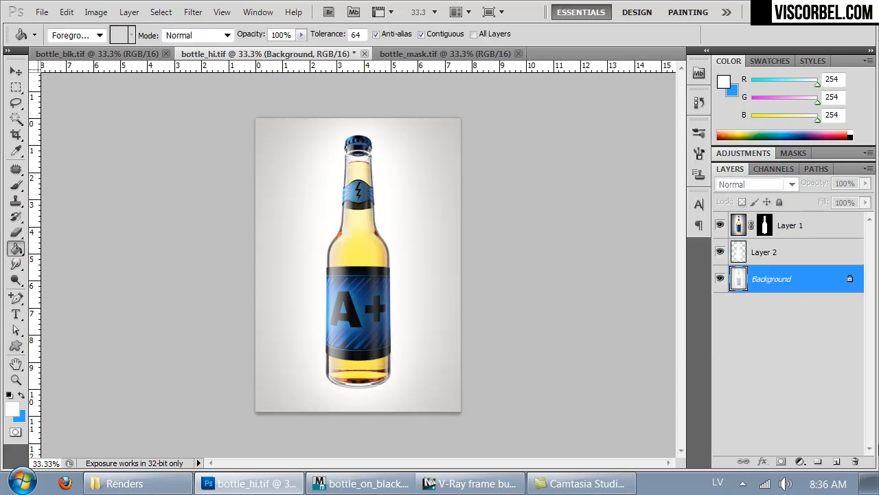
left_click(838, 461)
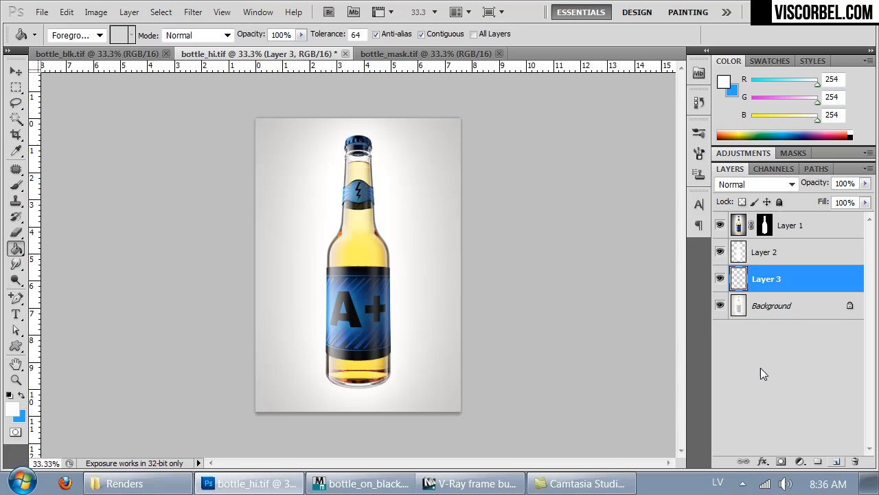
left_click(11, 409)
left_click_drag(369, 169, 295, 237)
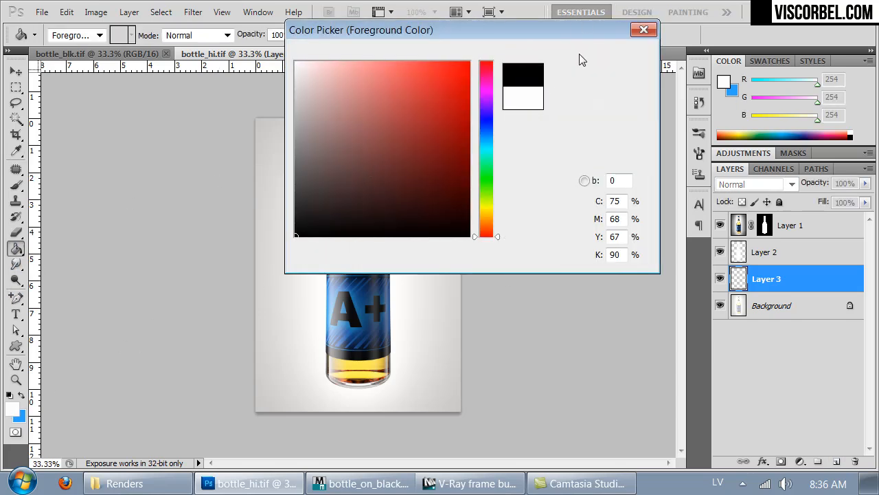
left_click(609, 53)
left_click(403, 143)
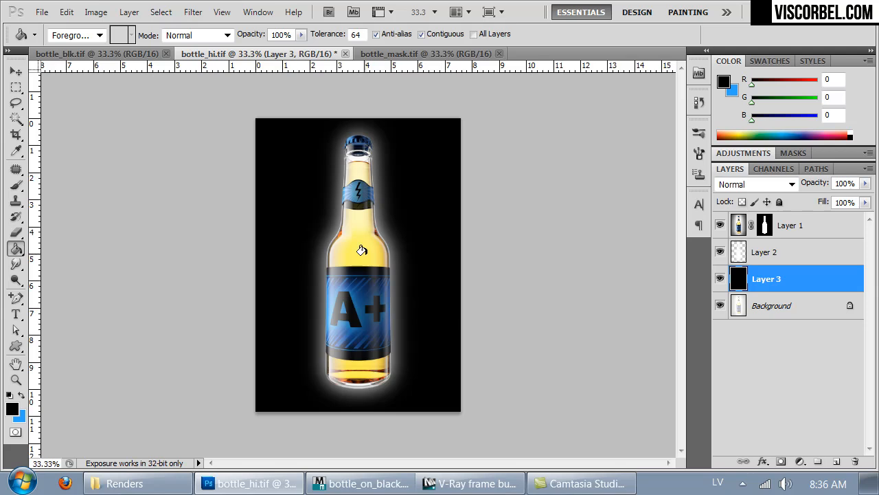
Duplicate the white glow layer, Layer 2, and apply a 90.8-pixel Gaussian Blur to the copy
left_click(768, 259)
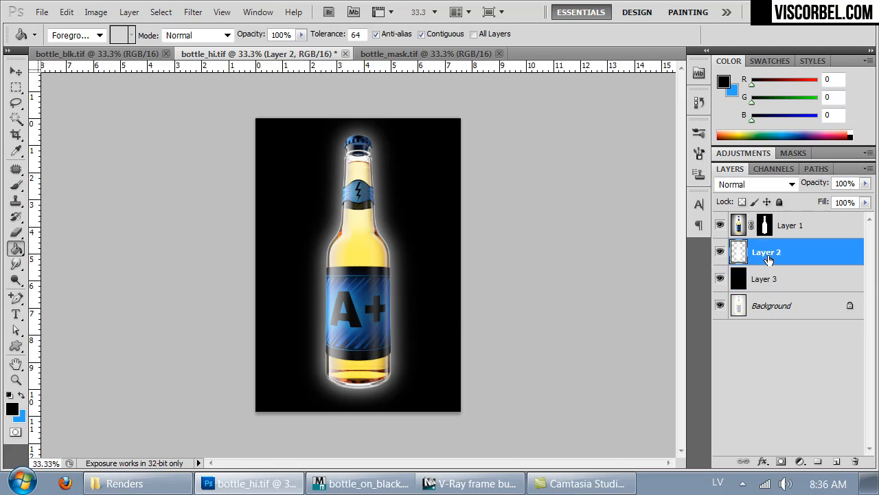
left_click(721, 254)
left_click(721, 255)
key("ctrl+j")
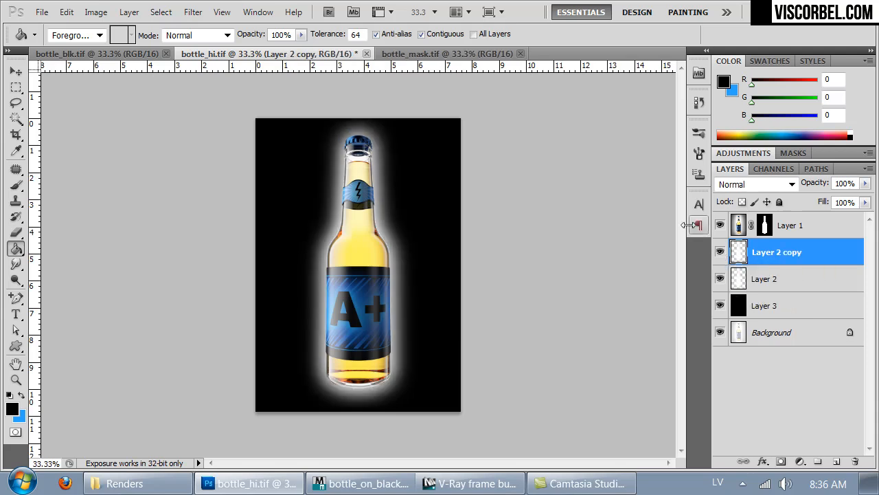
left_click(192, 12)
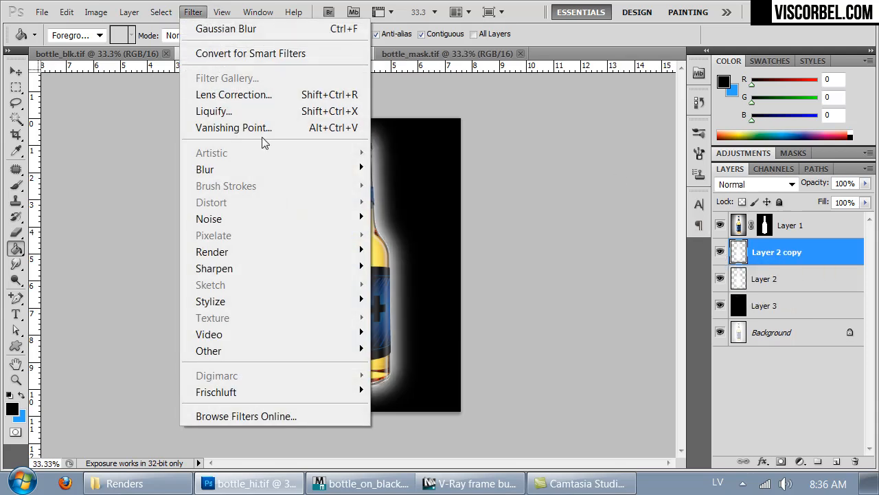
mouse_move(281, 177)
left_click(134, 233)
left_click_drag(652, 337, 687, 338)
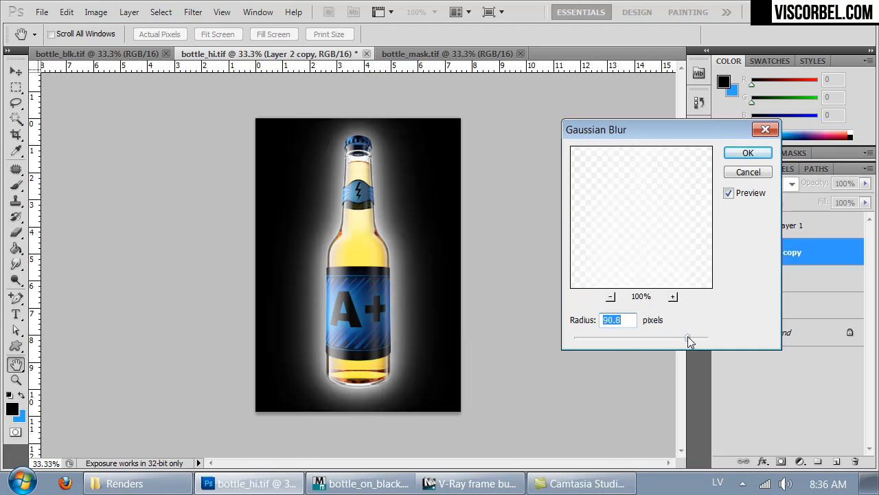
left_click(752, 152)
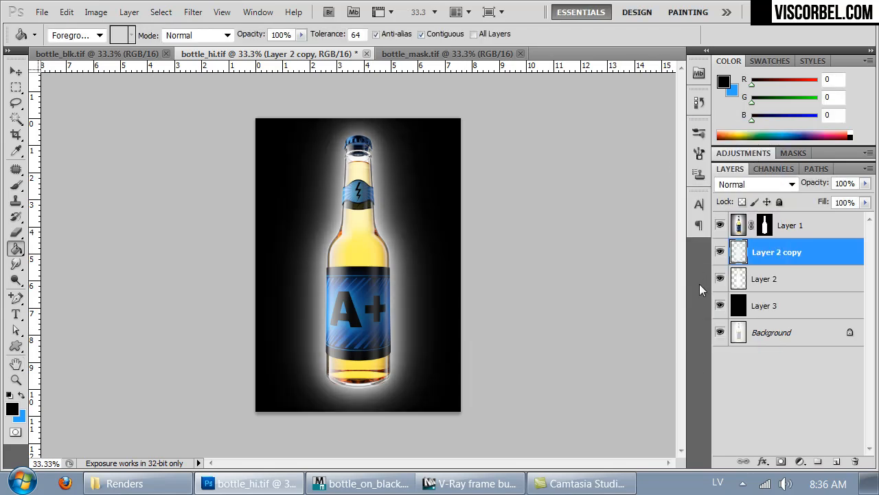
Hide the black Layer 3 and check the glow with the Background off and on
left_click(719, 306)
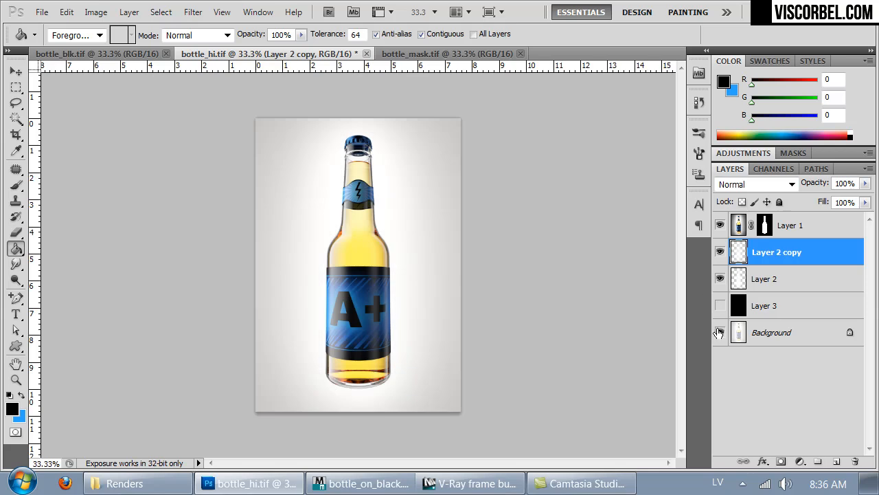
left_click(719, 333)
left_click(719, 333)
Set the Background layer's saturation to -100 and lightness to -2 with Hue/Saturation
left_click(738, 334)
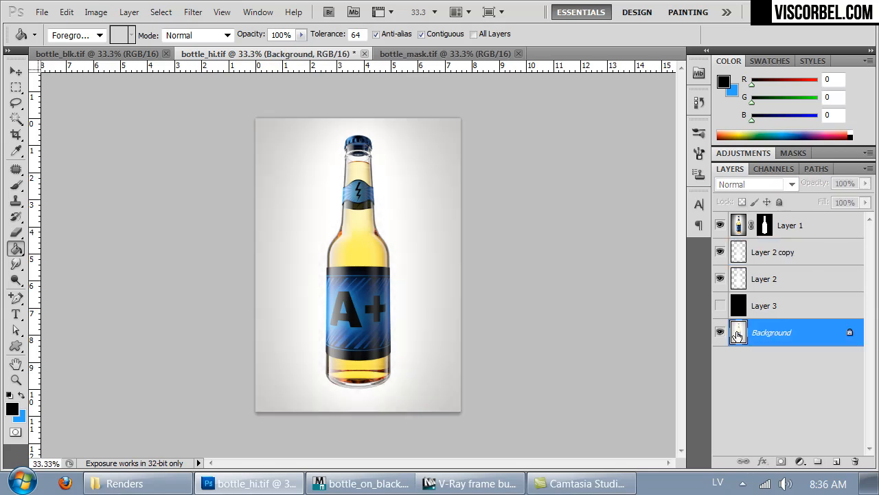
key("ctrl+u")
left_click_drag(636, 246, 531, 244)
mouse_move(635, 287)
left_mouse_down()
mouse_move(603, 284)
mouse_move(636, 295)
left_mouse_up()
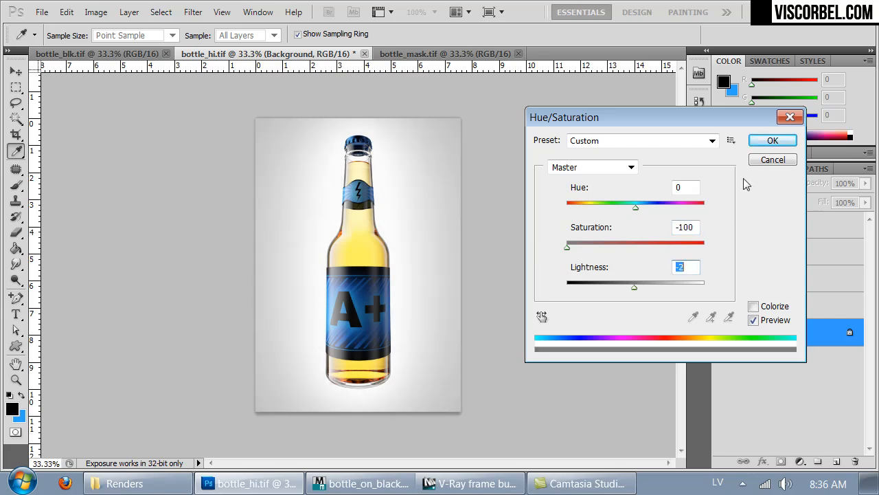
left_click(773, 140)
key("g")
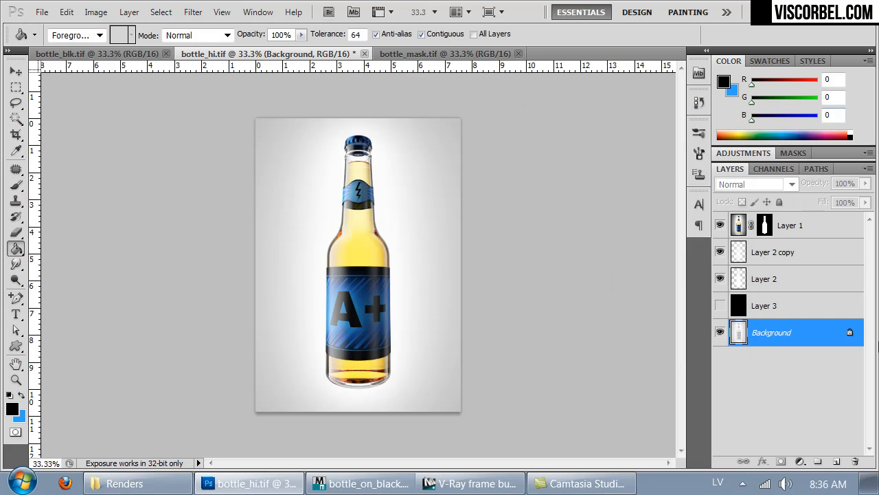
Darken Layer 1's bottle image with Curves, lowering the midtones slightly and an upper curve point to input 179, output 168
left_click(817, 229)
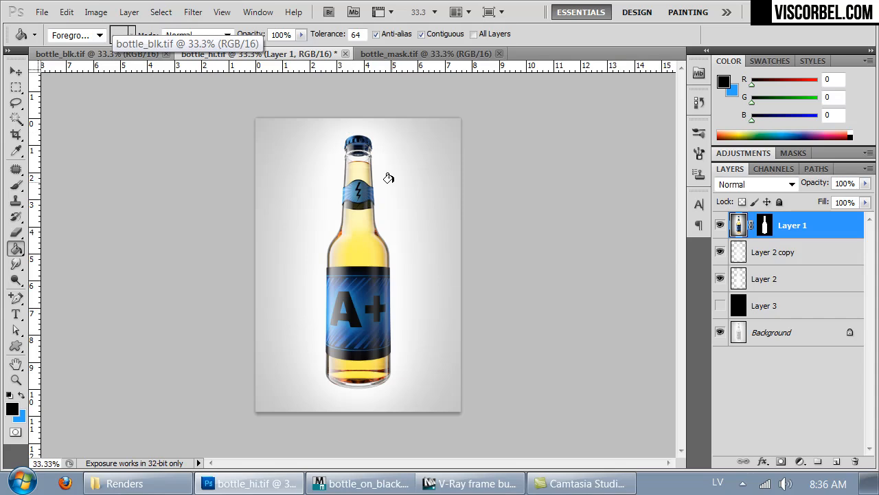
key("ctrl+plus")
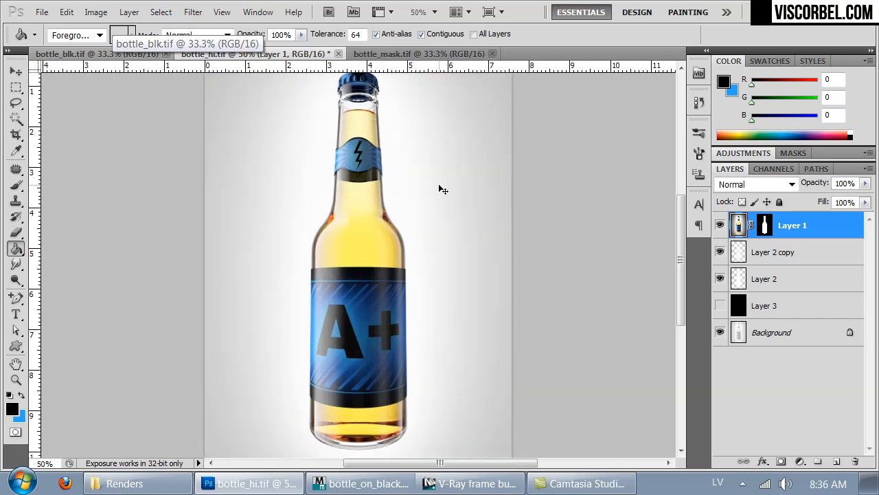
key("ctrl+minus")
key("ctrl+plus")
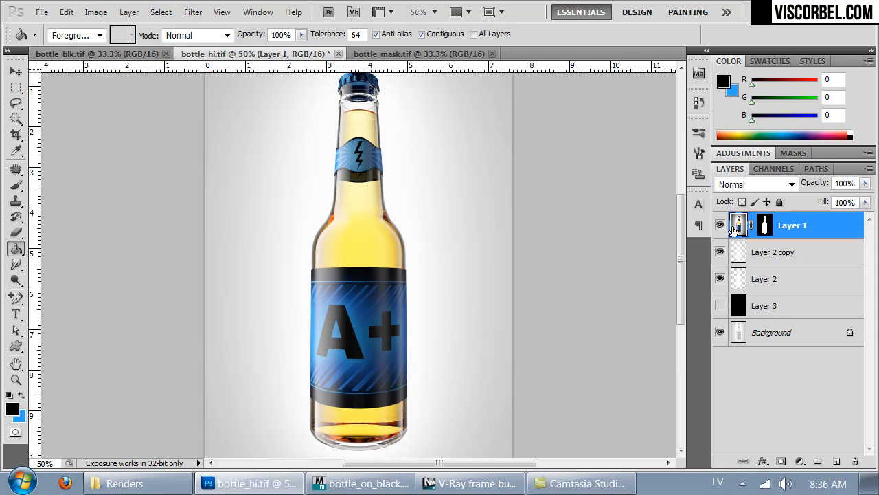
key("ctrl+minus")
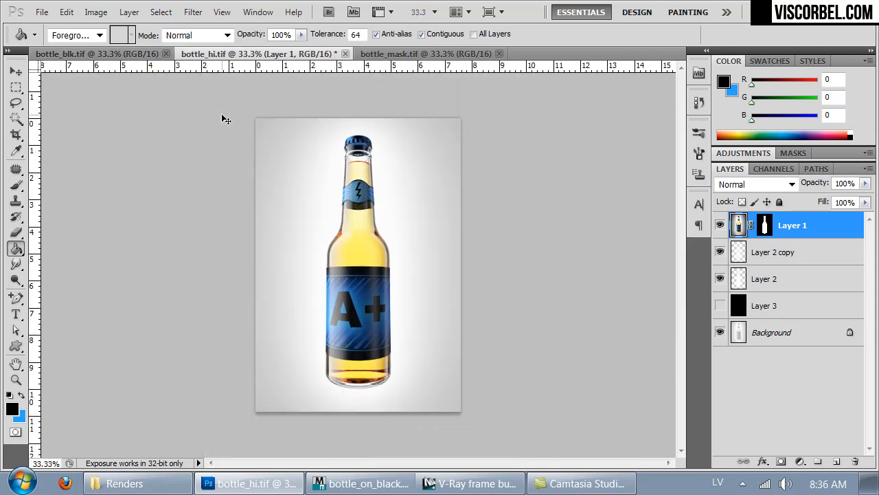
left_click(95, 12)
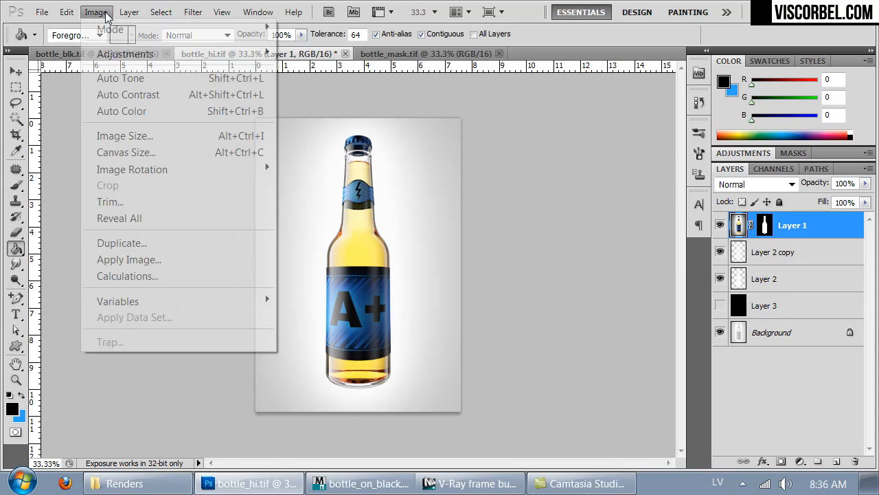
mouse_move(135, 64)
left_click(309, 86)
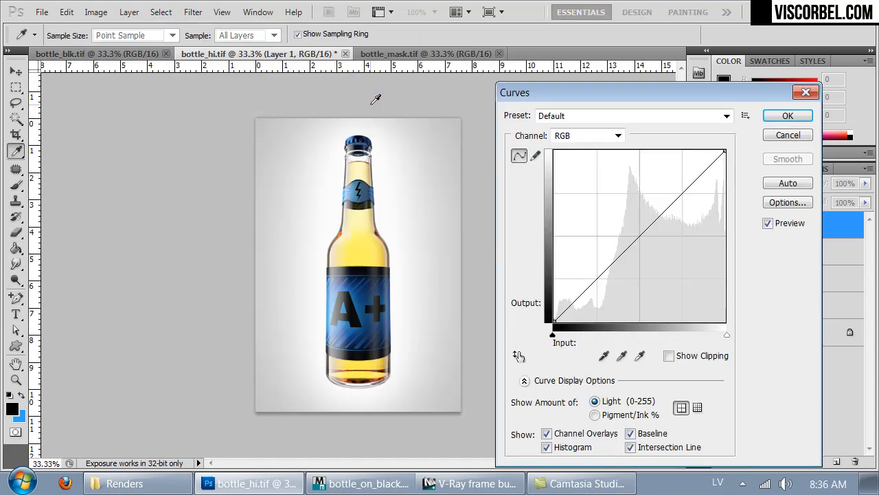
mouse_move(638, 237)
left_mouse_down()
mouse_move(639, 224)
mouse_move(622, 216)
mouse_move(653, 273)
mouse_move(635, 253)
left_mouse_up()
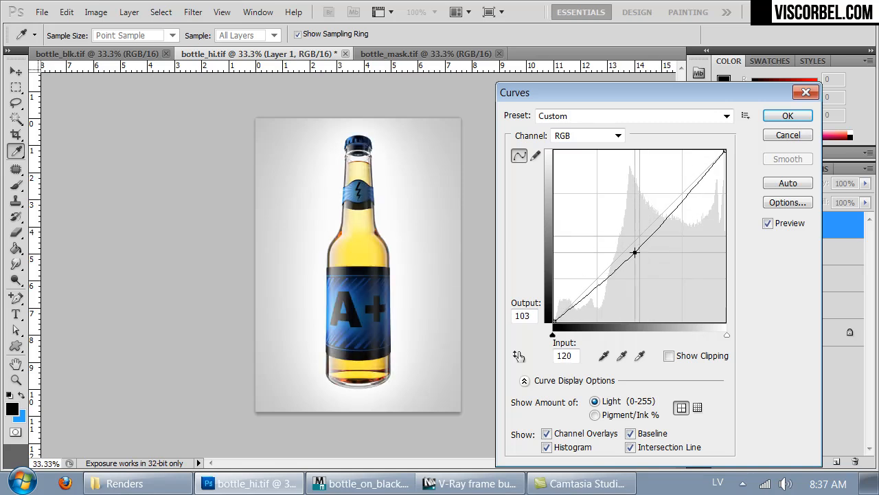
mouse_move(683, 199)
left_mouse_down()
mouse_move(677, 191)
mouse_move(685, 212)
mouse_move(674, 209)
left_mouse_up()
left_click_drag(634, 252, 630, 246)
left_click_drag(673, 211, 674, 209)
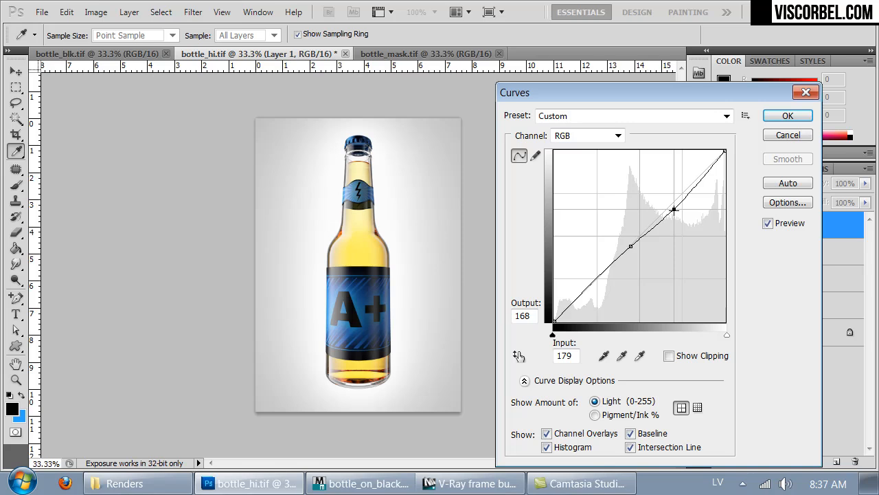
left_click(787, 116)
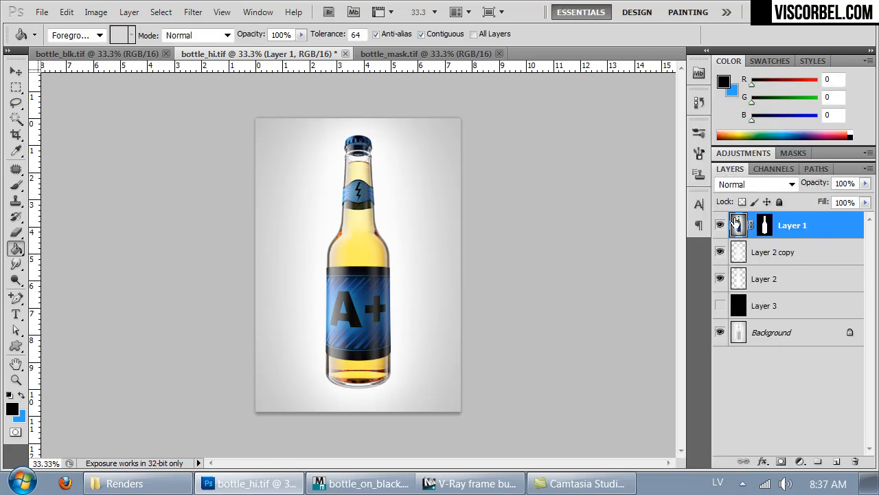
Toggle Layer 1's visibility several times to compare the image with and without the bottle
left_click(720, 227)
left_click(720, 227)
left_click(720, 227)
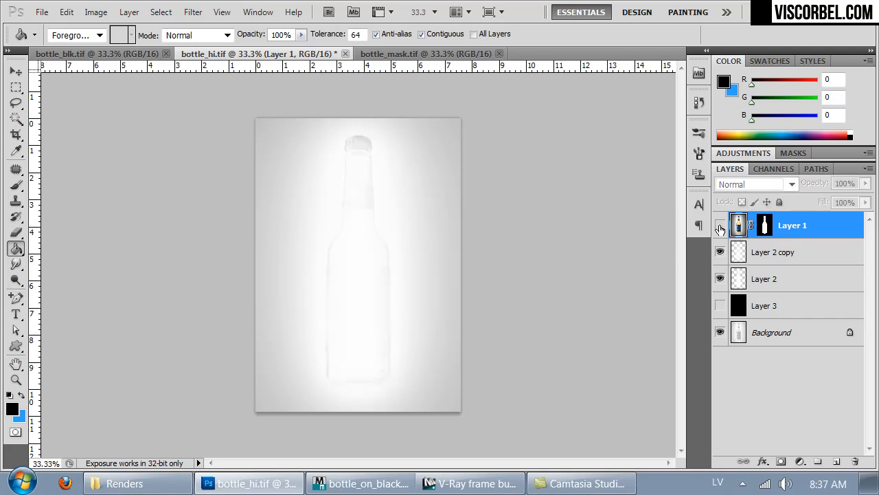
left_click(720, 227)
left_click(720, 227)
left_click(720, 227)
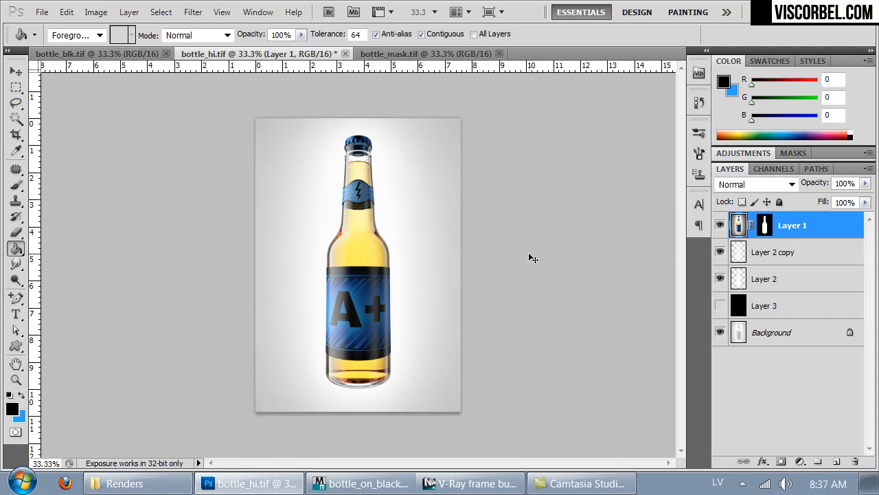
Save the layered bottle_hi image in Photoshop format as bottle_hi.psd in the Renders folder
key("ctrl+shift+s")
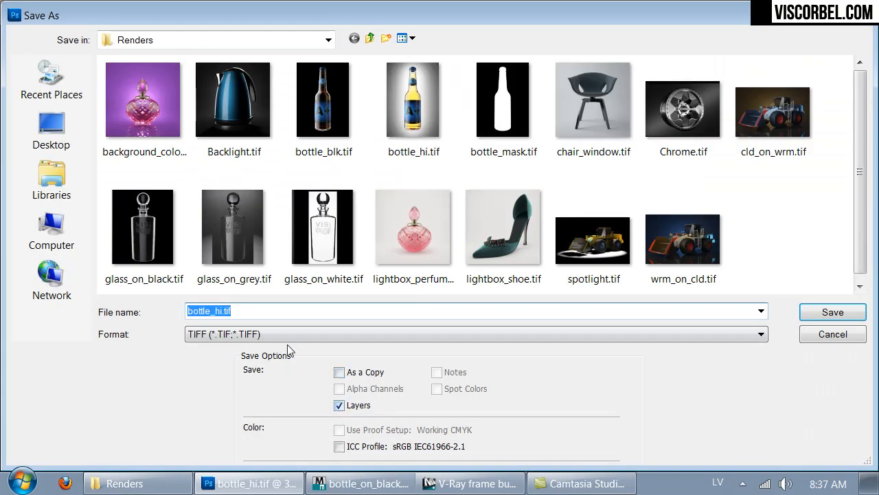
left_click(232, 335)
left_click(231, 346)
left_click(832, 313)
left_click(600, 151)
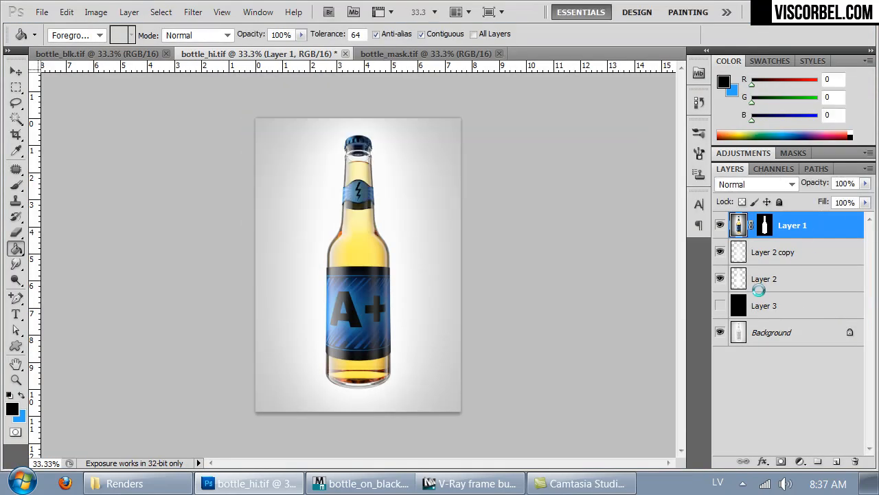
Go by way of bottle_mask.tif to bottle_blk.tif, duplicate its Background layer and add a layer mask to the copy
left_click(414, 55)
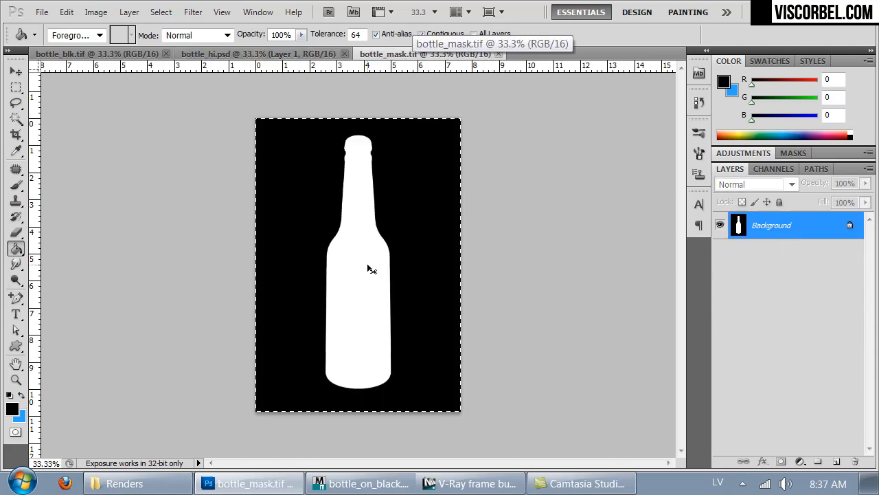
key("ctrl+Tab")
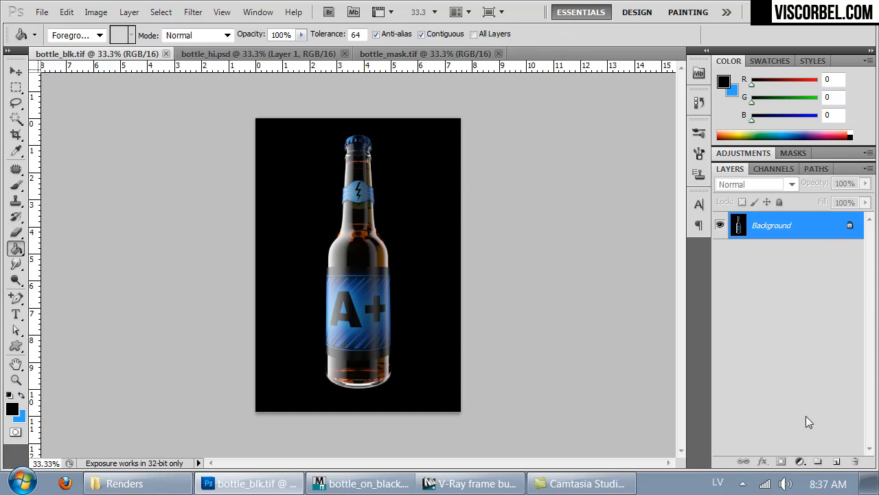
key("ctrl+j")
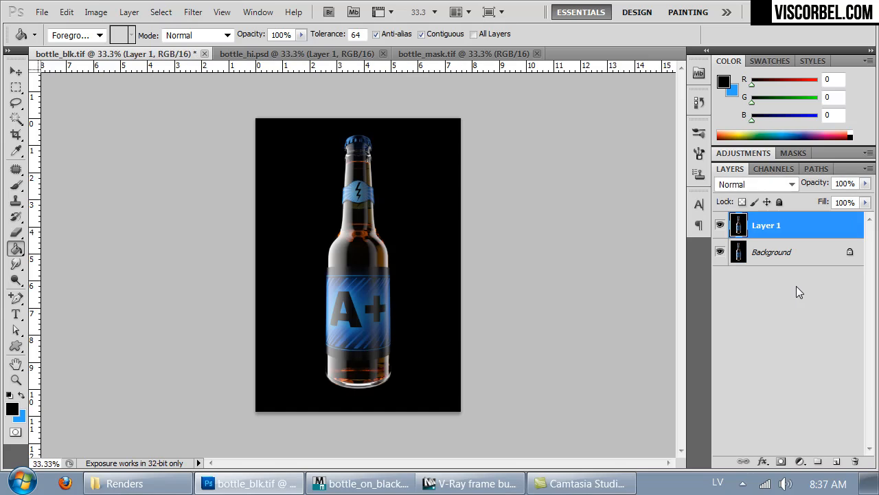
left_click(782, 455)
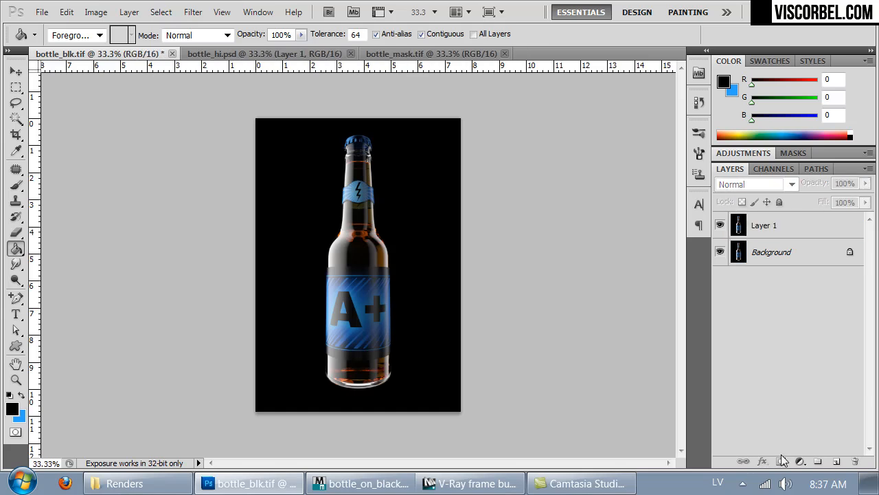
left_click(768, 232)
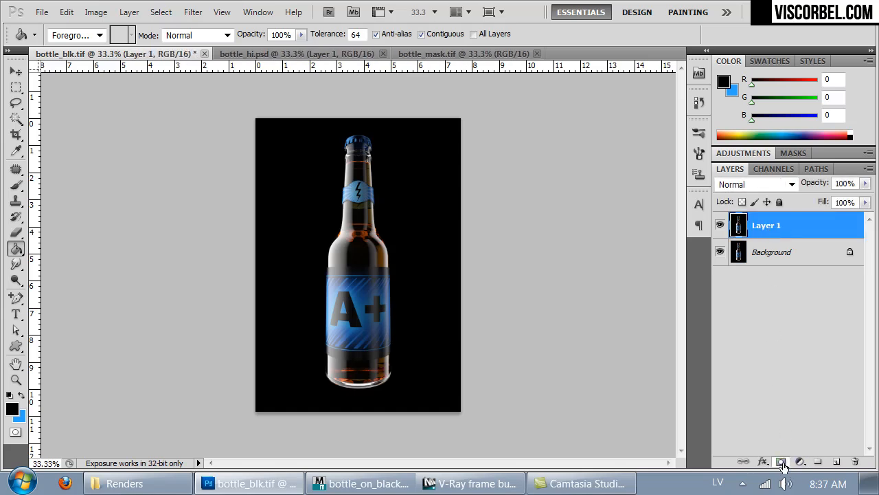
left_click(781, 461)
Paste the copied bottle silhouette into the Layer 1 Mask channel, hide the mask overlay and return to the layer list
left_click(752, 169)
left_click(723, 289)
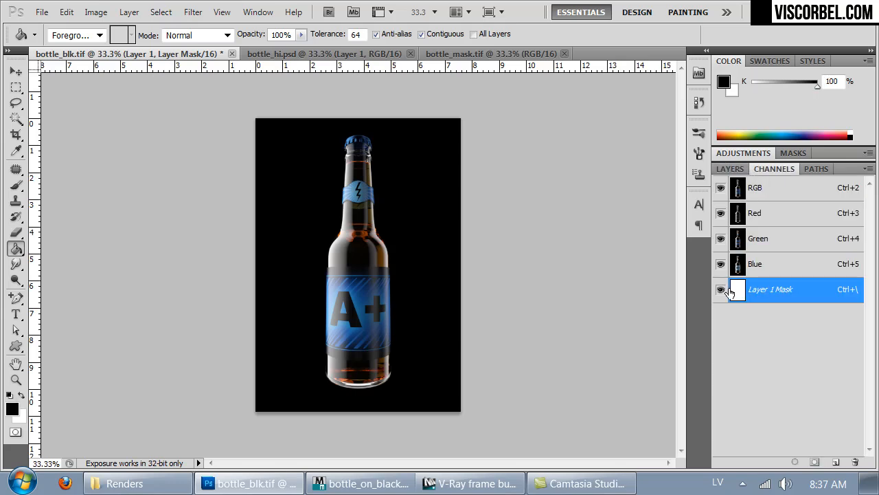
key("ctrl+v")
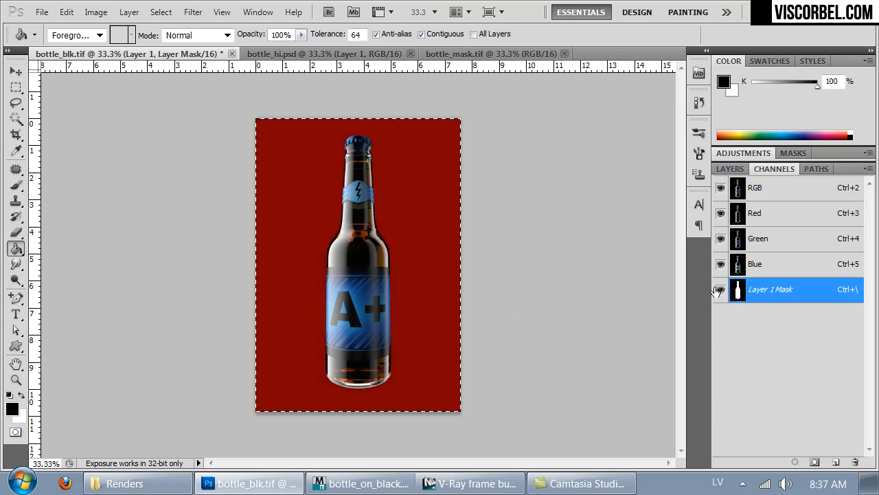
left_click(720, 289)
left_click(728, 168)
Raise the Background layer's lightness to +21 with Hue/Saturation and clear the selection
left_click(749, 254)
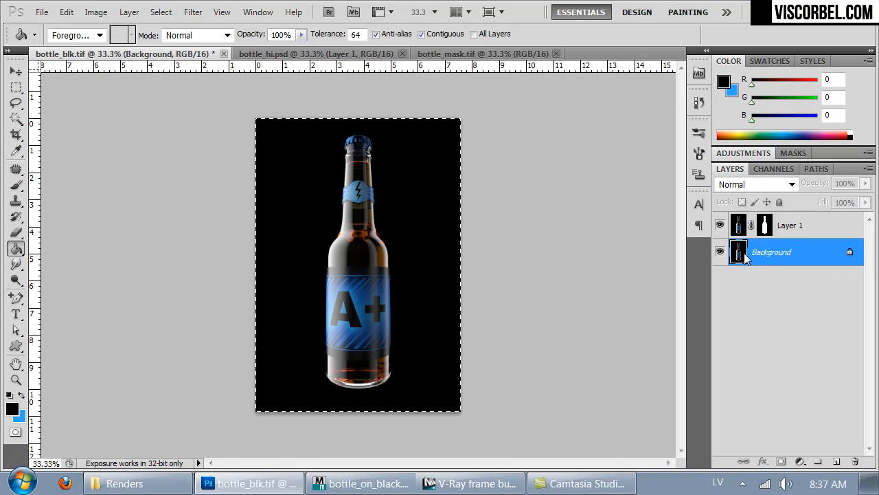
key("ctrl+u")
left_click_drag(633, 288, 650, 285)
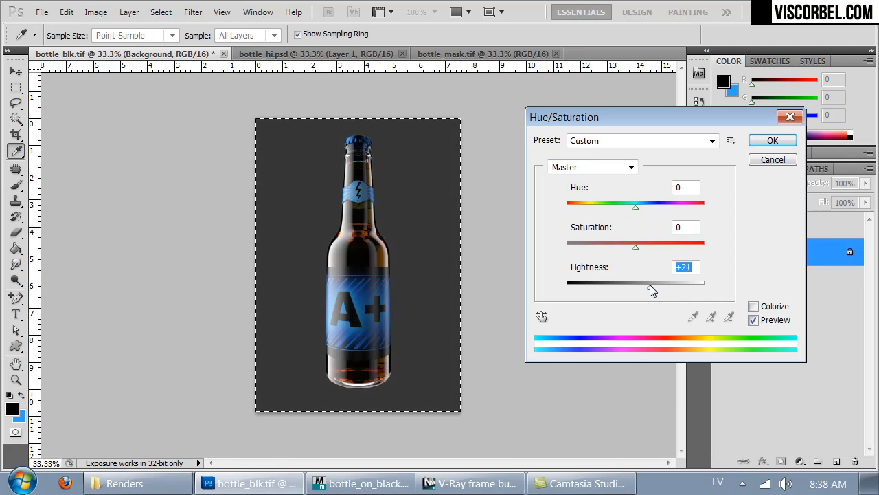
left_click(755, 144)
key("ctrl+d")
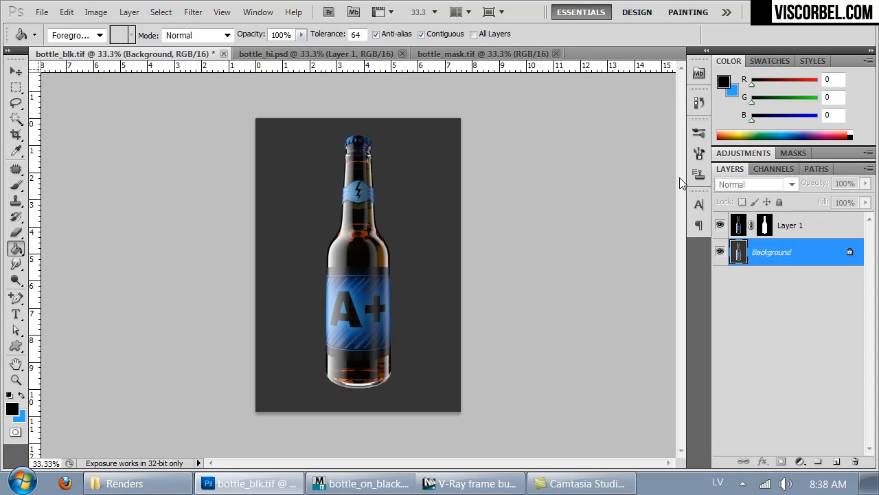
Add a new layer above the Background and paint soft black vertical strips along both side edges with a 246-pixel brush
left_click(836, 461)
key("b")
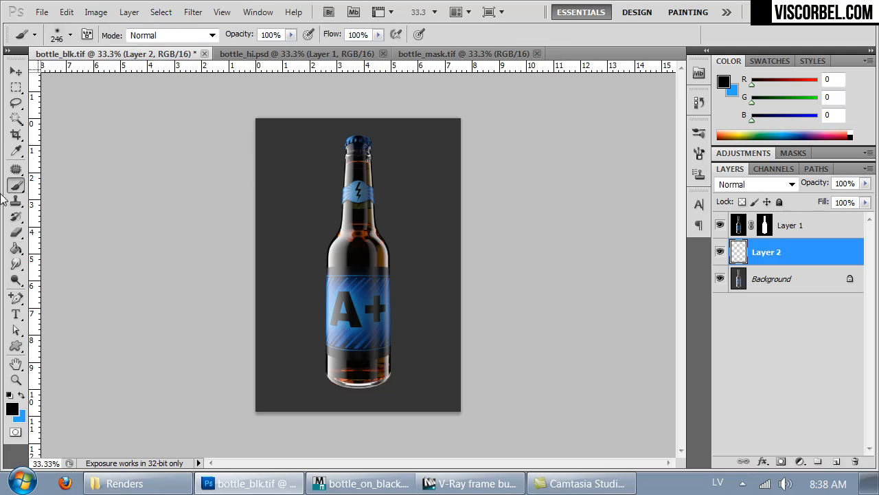
mouse_move(255, 110)
left_mouse_down()
mouse_move(259, 484)
mouse_move(261, 453)
left_mouse_up()
mouse_move(254, 332)
left_mouse_down("ctrl+alt")
mouse_move(447, 324)
mouse_move(451, 310)
left_mouse_up("ctrl+alt")
key("ctrl+z")
left_click_drag(459, 132, 459, 483)
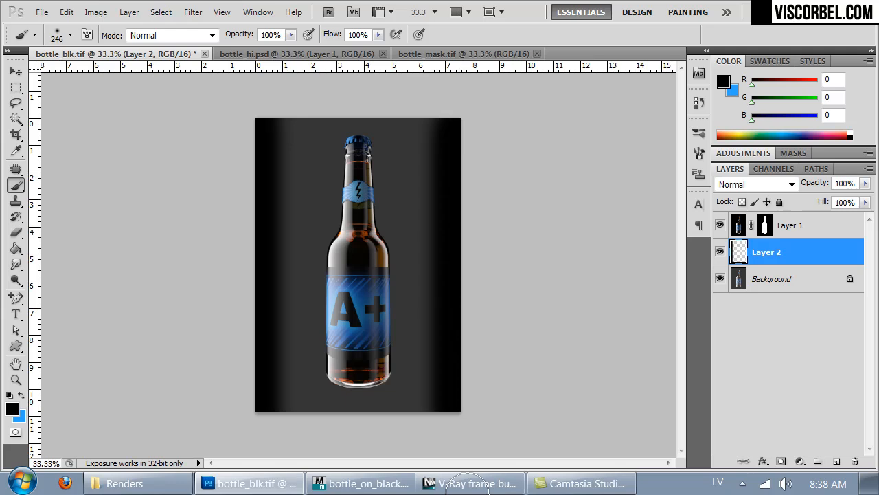
Apply a Motion Blur with a 0° angle to Layer 2 to spread the black side strips horizontally
left_click(193, 12)
mouse_move(299, 173)
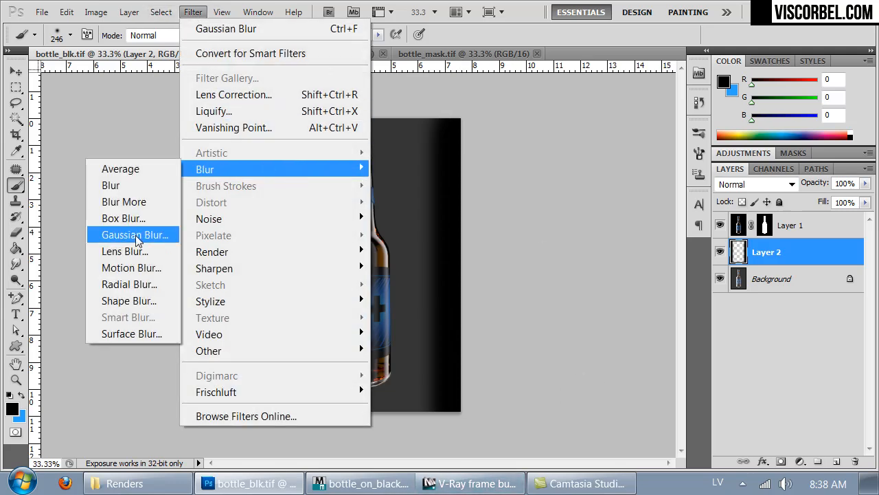
left_click(130, 268)
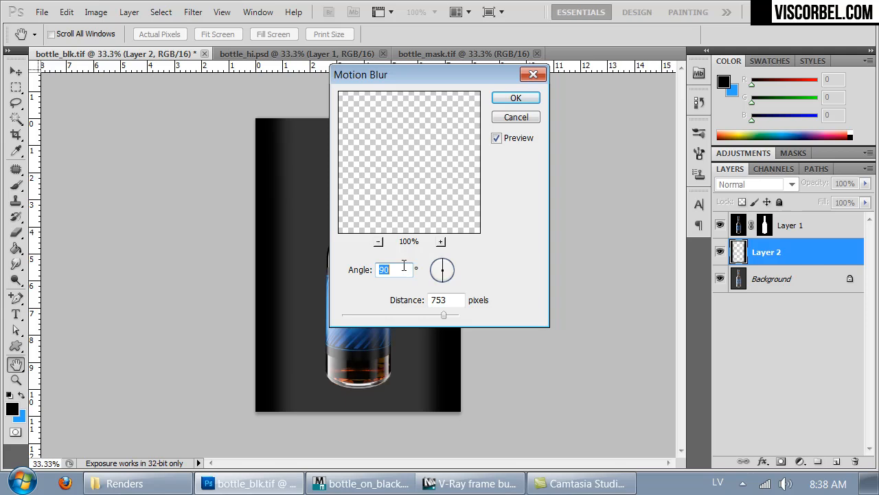
type("0")
left_click_drag(424, 75, 623, 74)
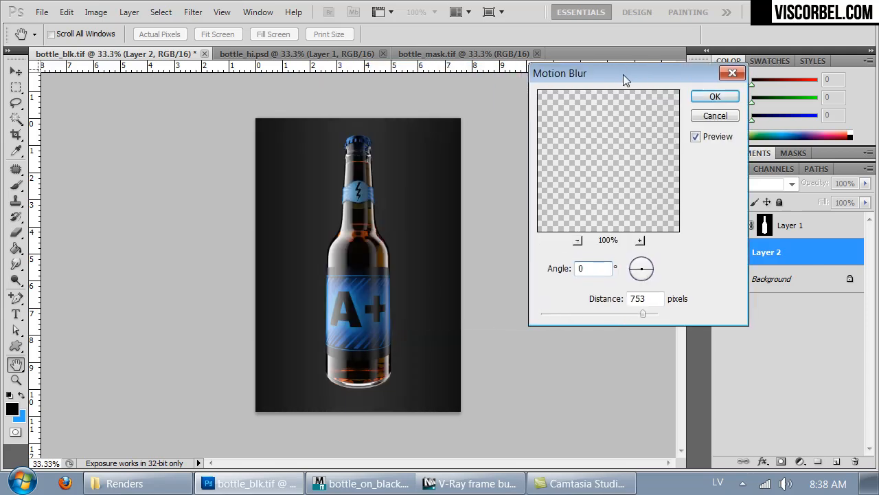
left_click_drag(615, 315, 645, 315)
left_click(714, 97)
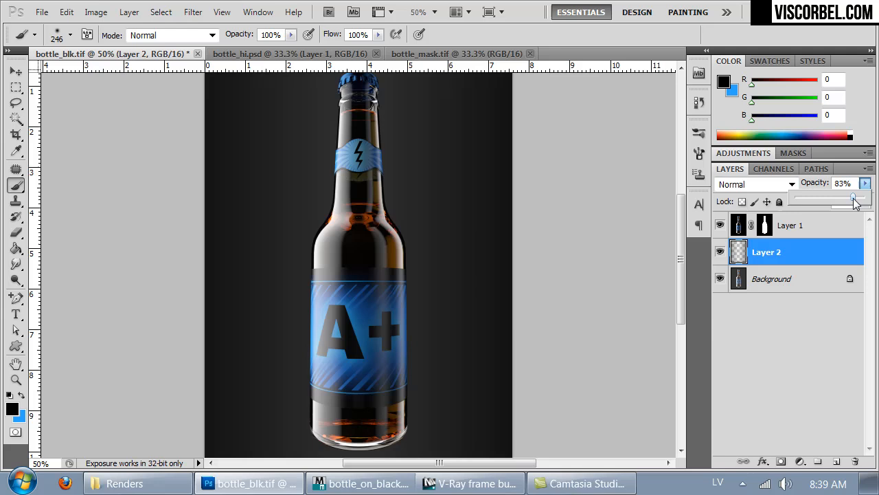
Lower the opacity of the blurred vignette layer, Layer 2, to 77%
mouse_move(854, 200)
left_mouse_down()
mouse_move(832, 200)
mouse_move(846, 200)
left_mouse_up()
left_click(596, 197)
key("ctrl+minus")
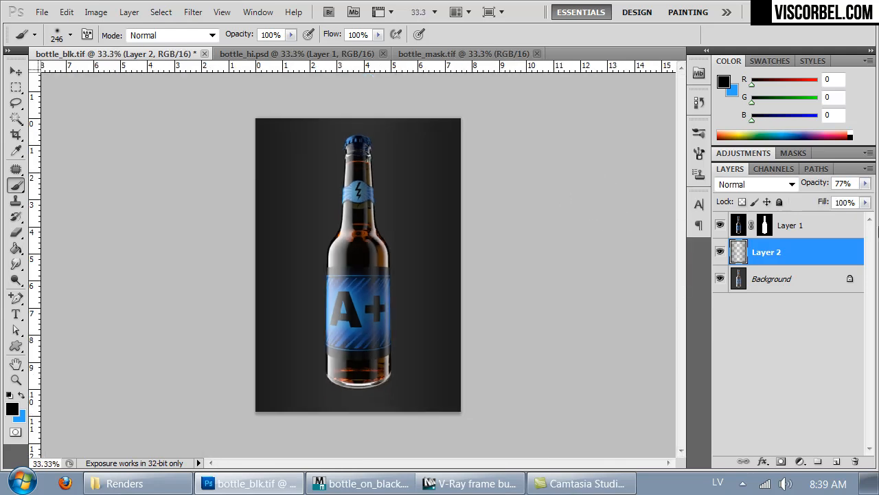
Dodge the highlights of Layer 1's amber glass areas along the bottle with a soft 147-pixel brush at 11% exposure
left_click(740, 227)
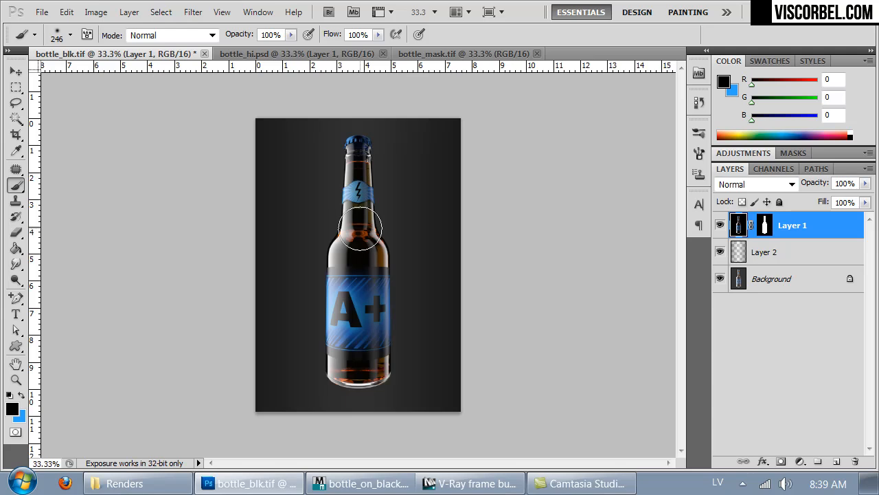
left_click(16, 280)
left_click(60, 279)
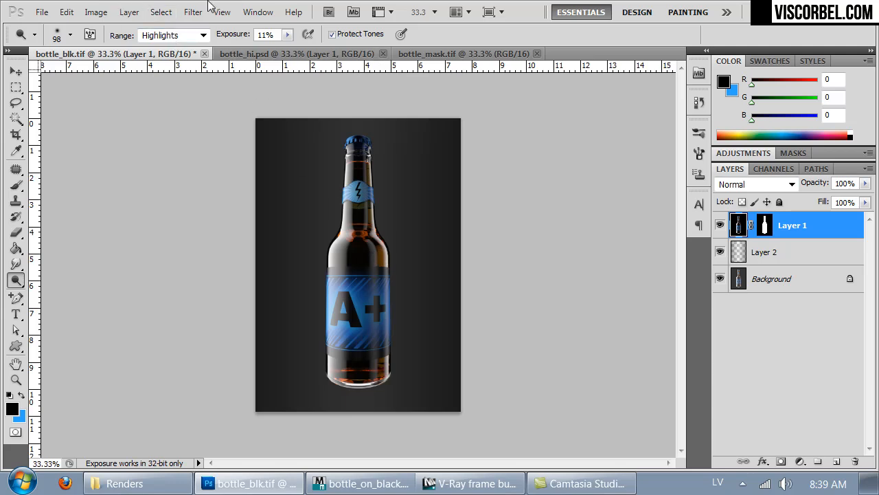
key("ctrl+plus")
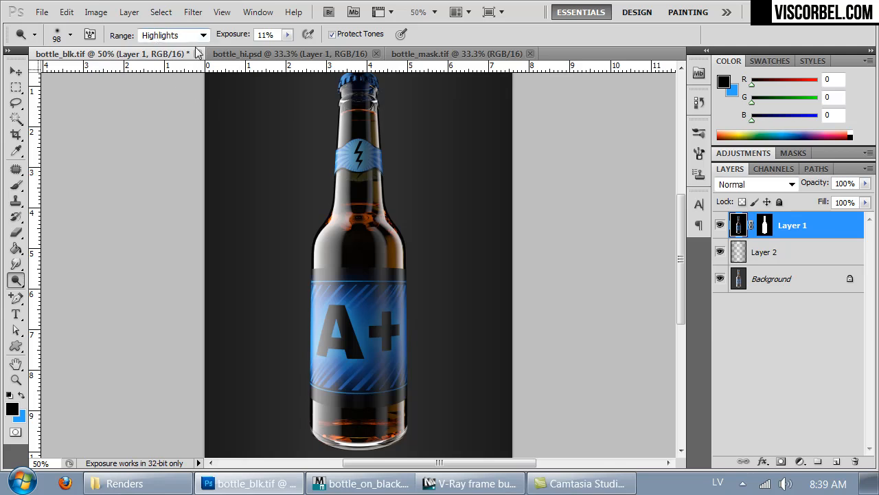
right_click(434, 188)
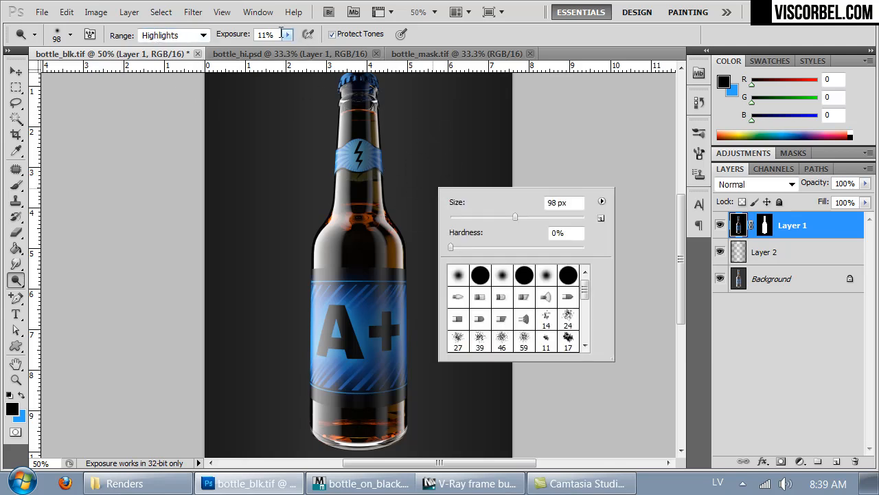
left_click(466, 30)
right_click(460, 190)
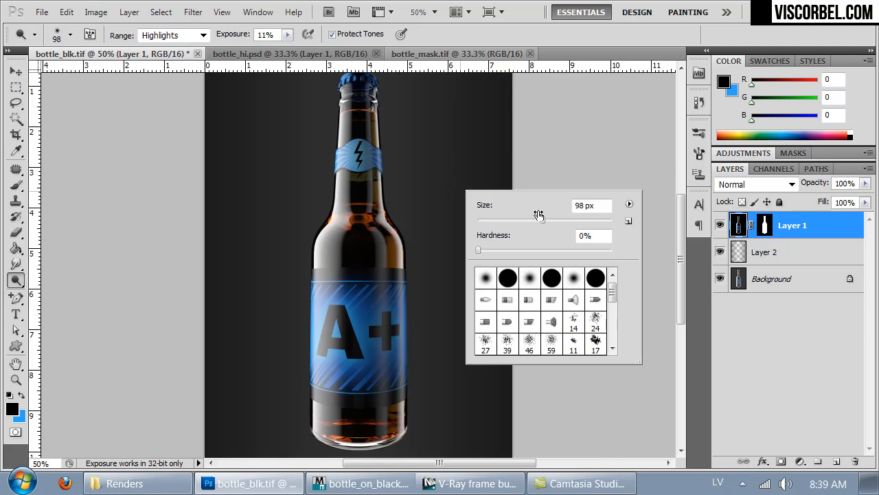
left_click(562, 221)
mouse_move(369, 177)
left_mouse_down()
mouse_move(375, 237)
mouse_move(390, 234)
mouse_move(389, 249)
left_mouse_up()
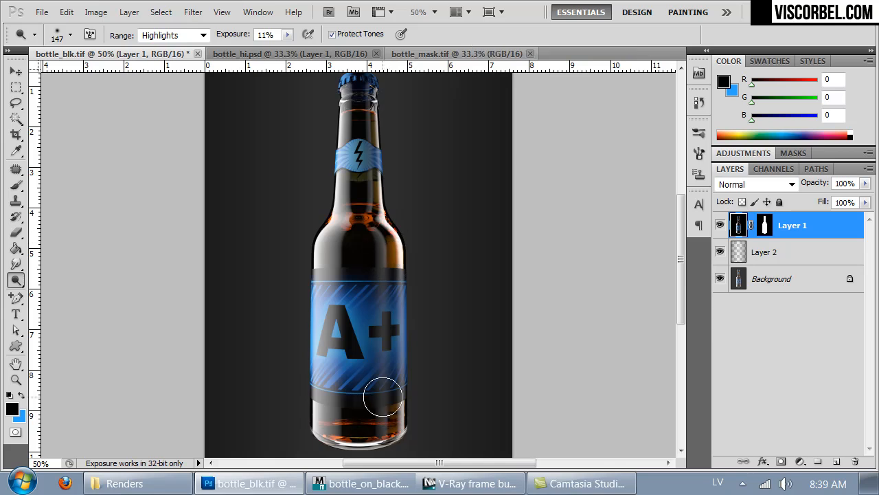
mouse_move(400, 412)
left_mouse_down()
mouse_move(389, 440)
mouse_move(378, 424)
left_mouse_up()
mouse_move(379, 199)
left_mouse_down()
mouse_move(377, 165)
mouse_move(369, 187)
left_mouse_up()
left_click_drag(368, 130, 385, 114)
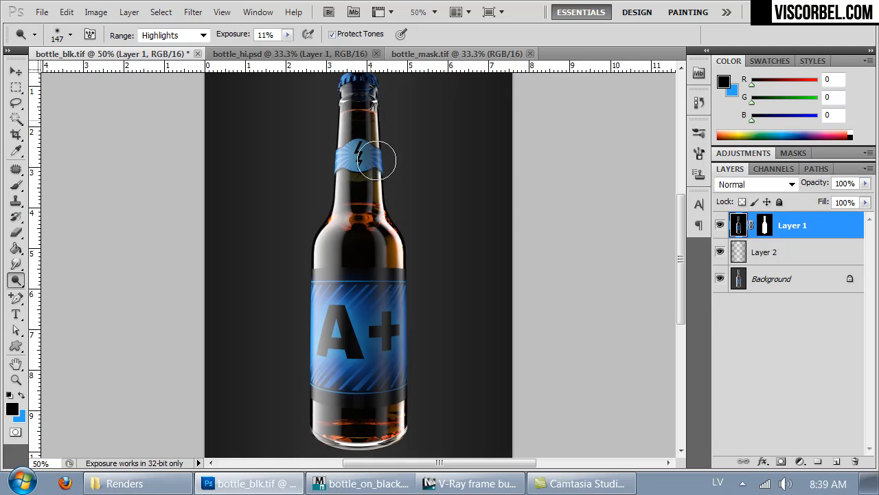
key("ctrl+minus")
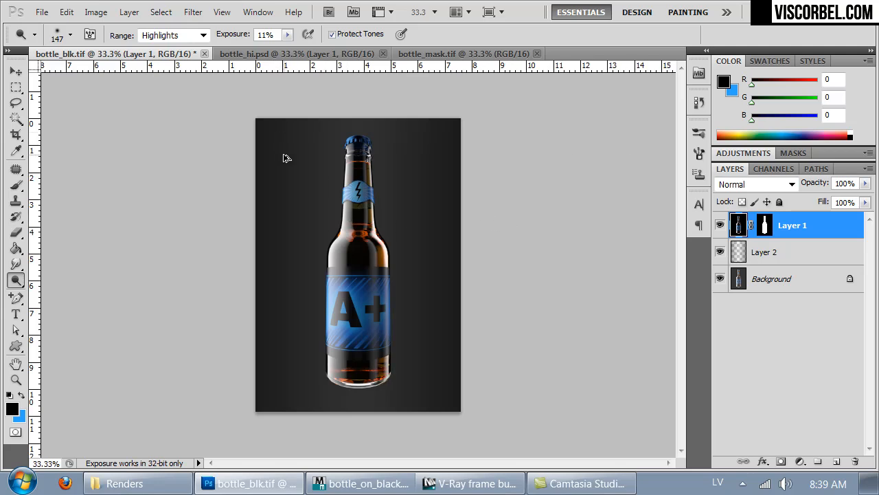
Step back through the last two dodge strokes on Layer 1
left_click(66, 12)
left_click(88, 59)
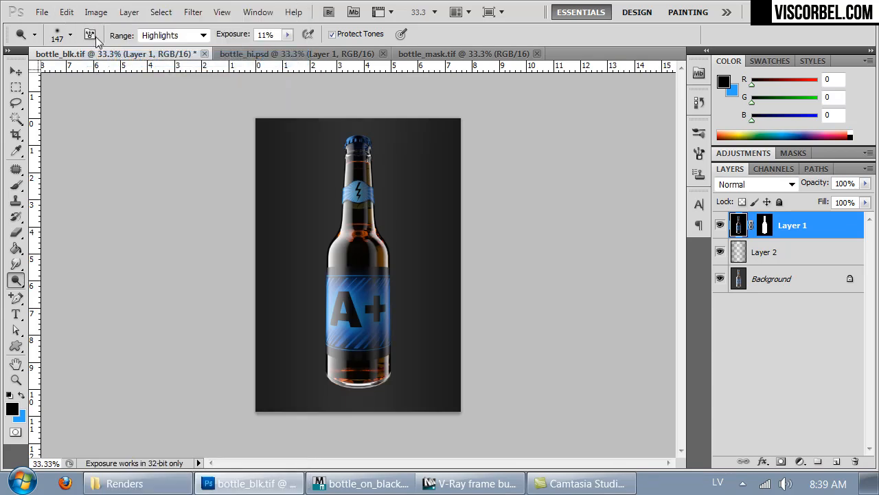
left_click(68, 13)
left_click(107, 59)
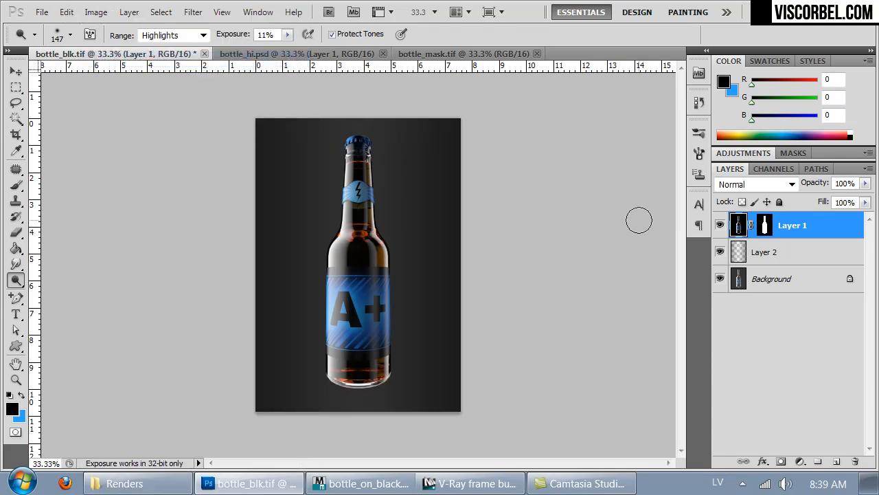
key("ctrl+plus")
key("ctrl+plus")
key("ctrl+plus")
key("ctrl+plus")
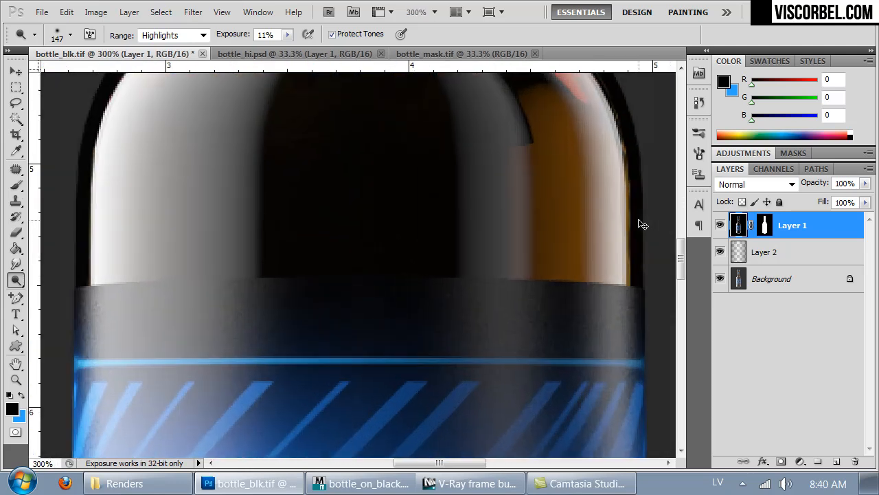
key("ctrl+minus")
key("ctrl+minus")
key("ctrl+minus")
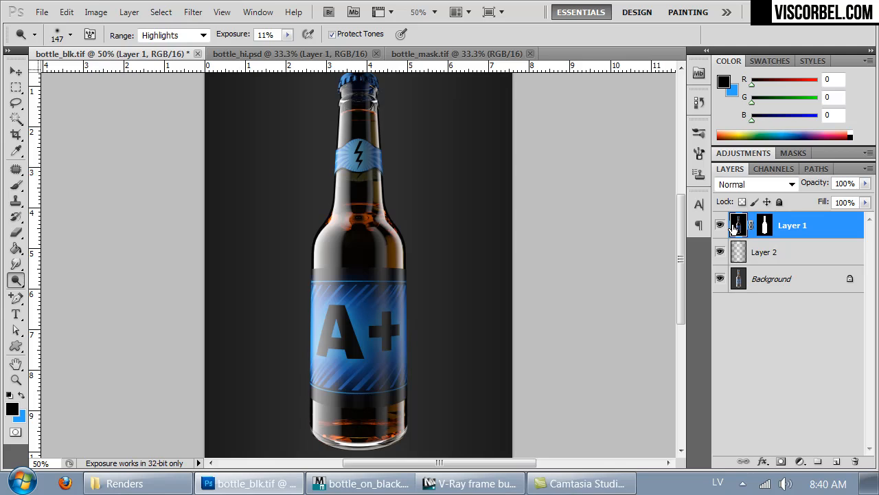
Brighten Layer 1 with an RGB Curves adjustment, placing points at input 120, output 143 and input 199, output 221
left_click(96, 12)
mouse_move(140, 55)
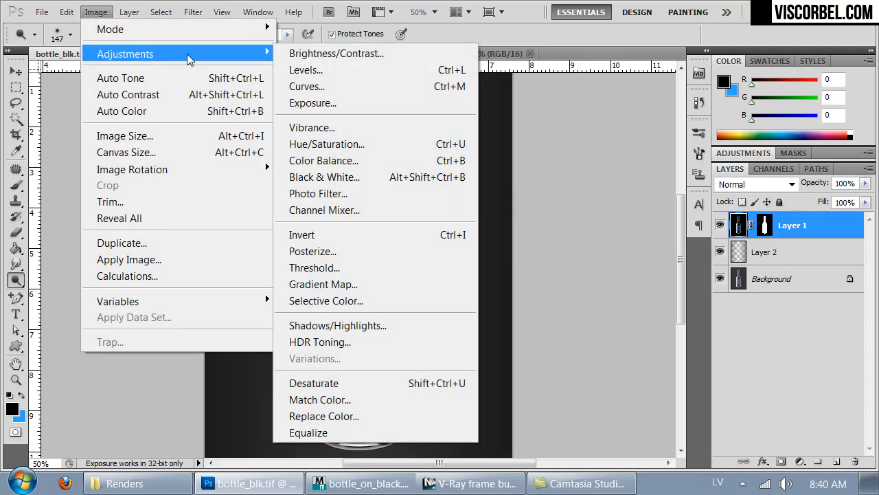
left_click(345, 89)
left_click(639, 230)
left_click_drag(639, 230, 635, 225)
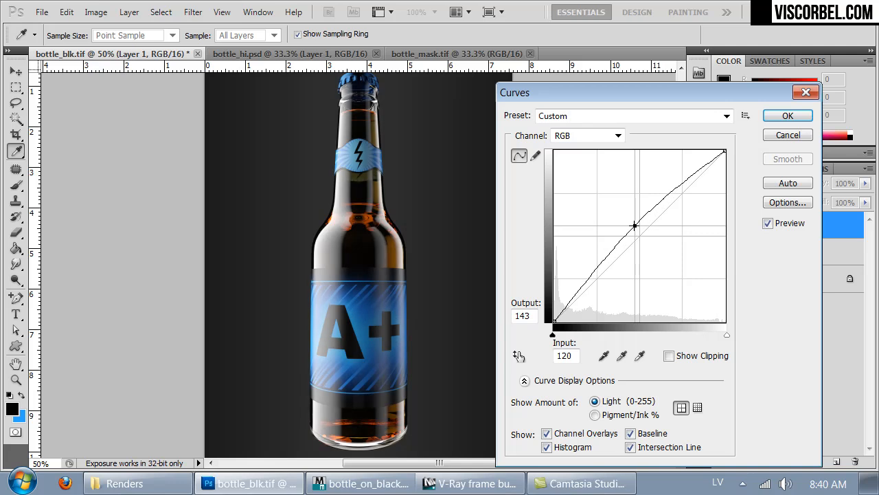
left_click_drag(689, 176, 688, 173)
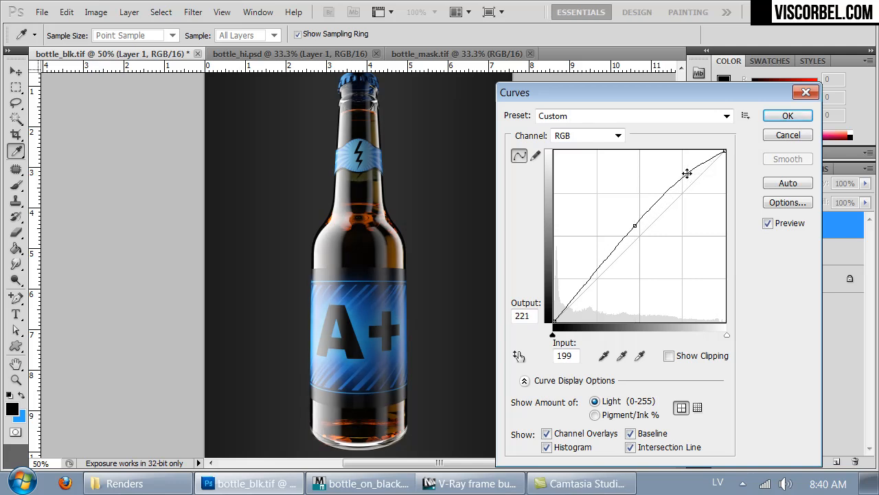
left_click(788, 115)
key("ctrl+minus")
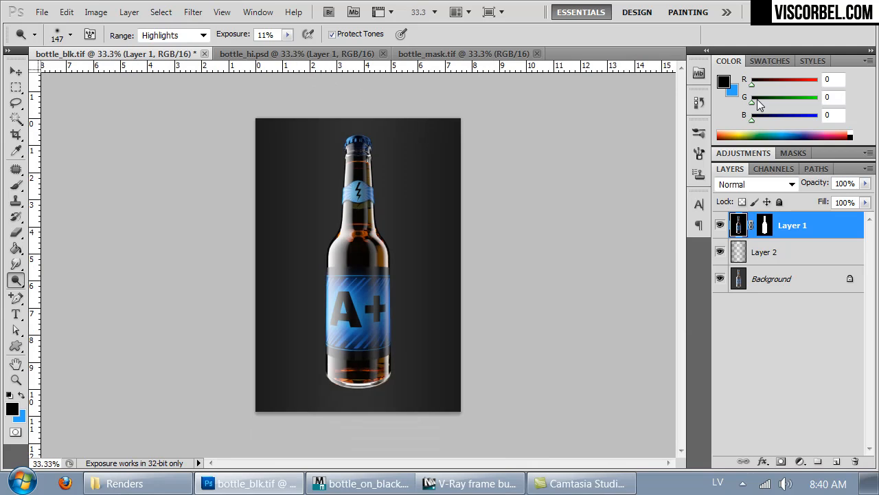
Duplicate Layer 1 and convert the copy to black and white with Reds at 201% and Yellows at 235%
key("ctrl+j")
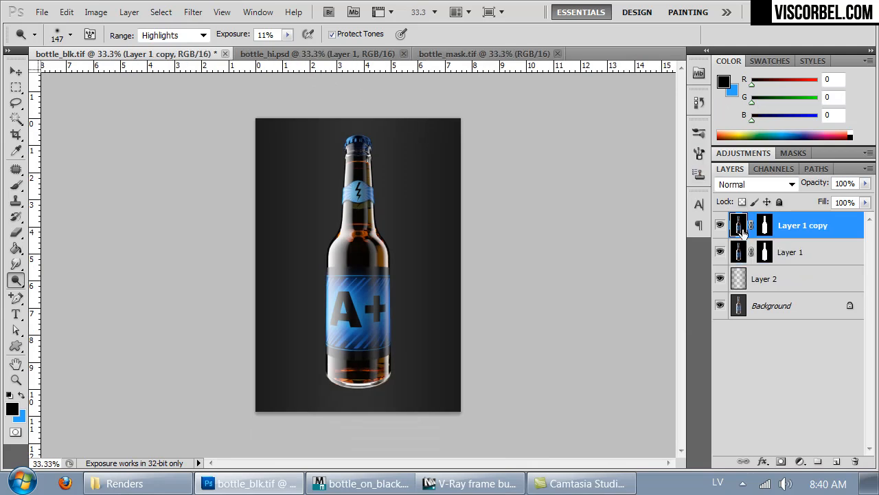
left_click(96, 13)
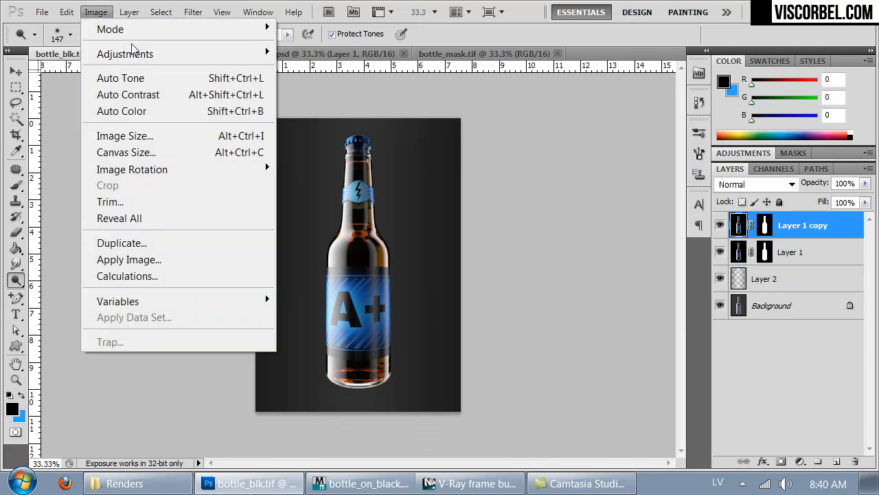
mouse_move(134, 51)
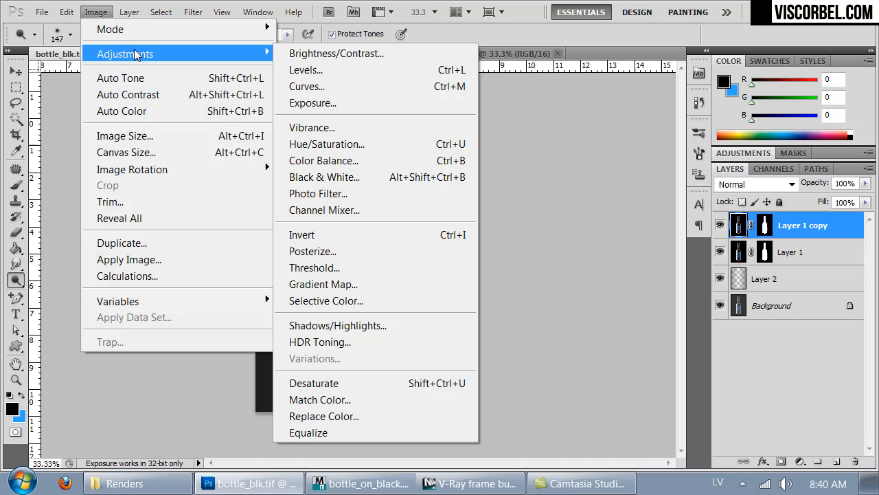
left_click(305, 178)
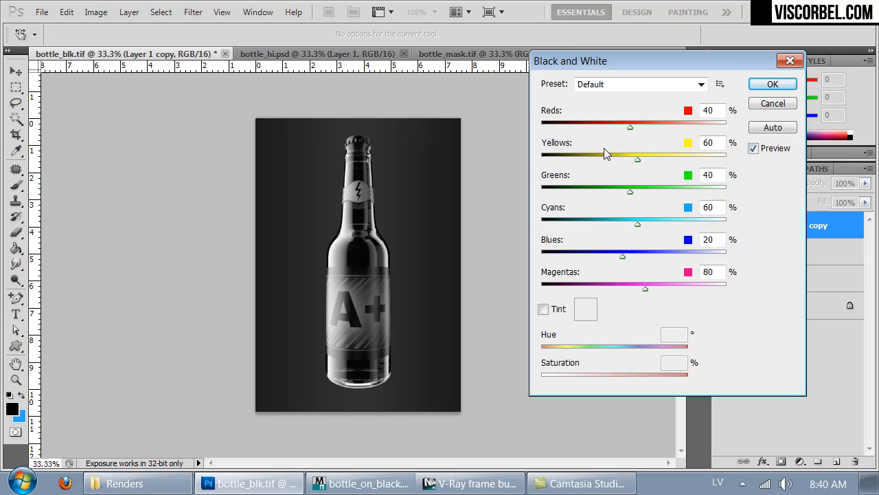
left_click_drag(639, 161, 665, 165)
left_click_drag(635, 128, 703, 164)
left_click_drag(679, 128, 690, 128)
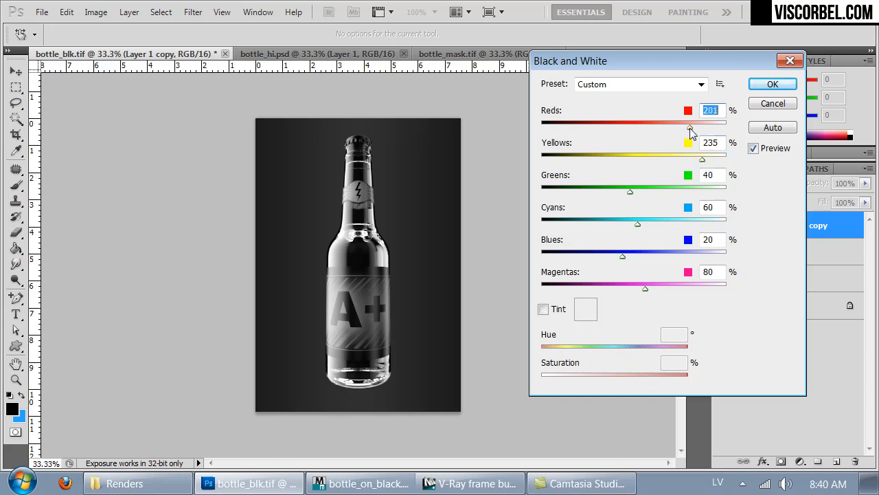
left_click(786, 83)
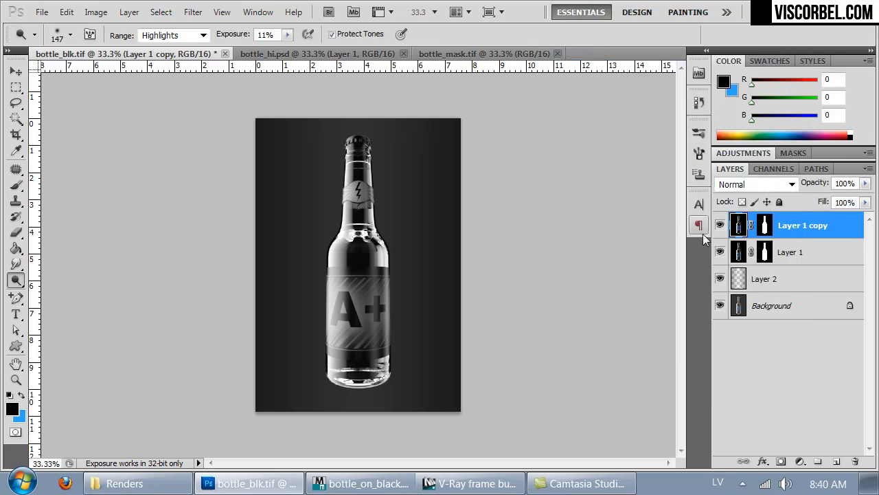
Try out blend modes from Overlay through Luminosity on the black-and-white layer copy
left_click(762, 184)
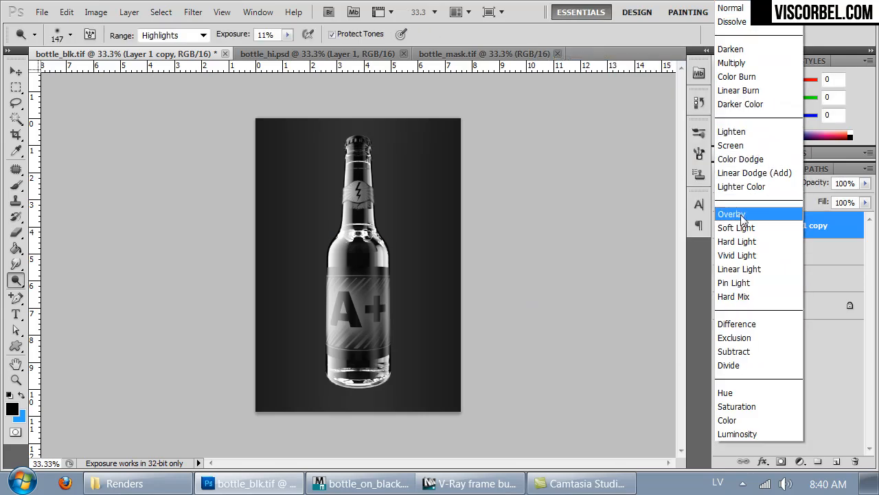
left_click(745, 215)
key("Down")
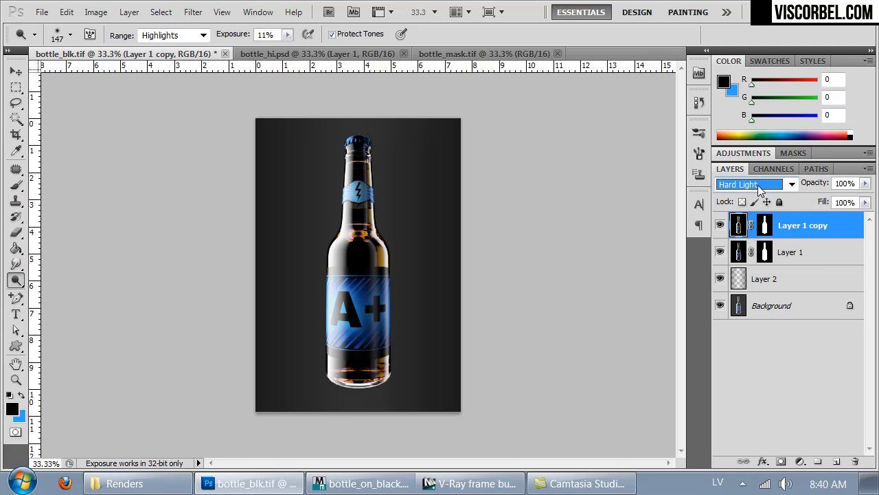
key("Down")
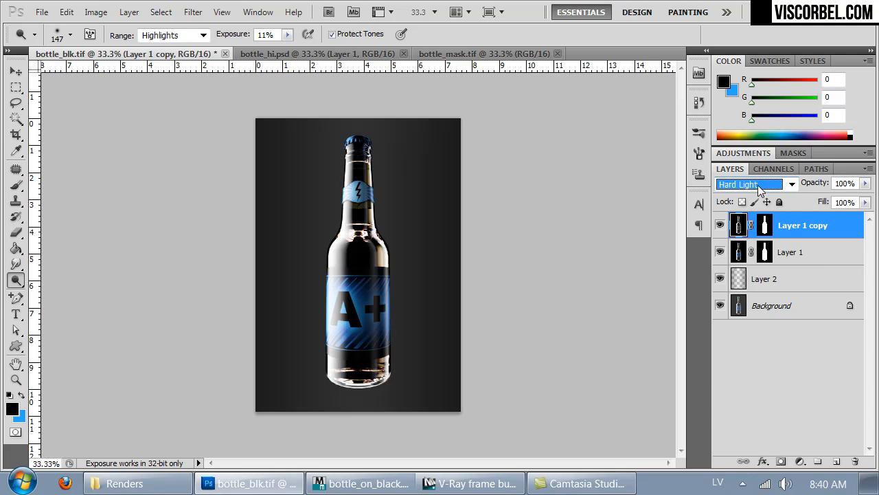
key("Up")
key("Up")
key("Down")
key("Down")
key("Down")
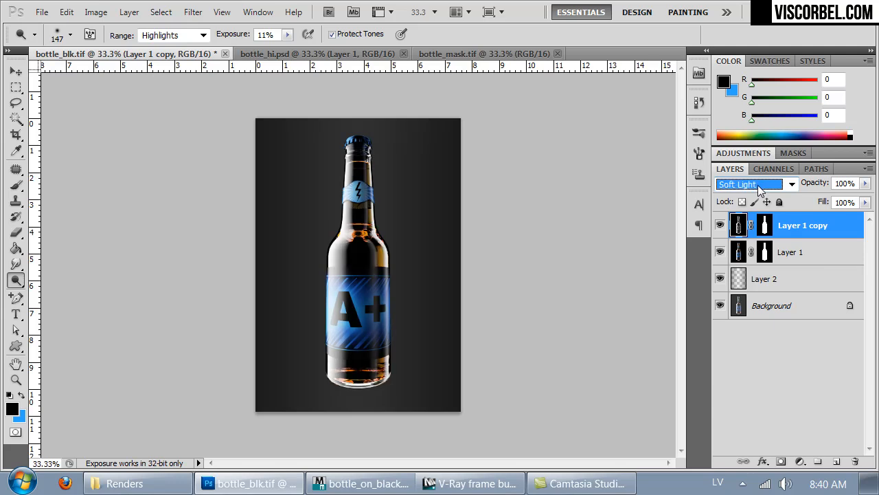
key("Down")
key("Down")
key("Down")
key("Down")
key("Down")
key("Down")
key("Down")
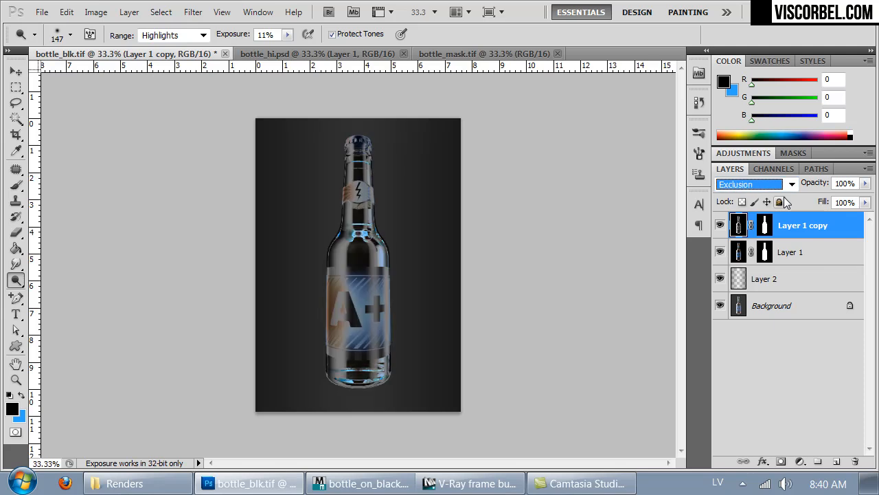
key("Down")
key("Down")
key("Down")
key("Down")
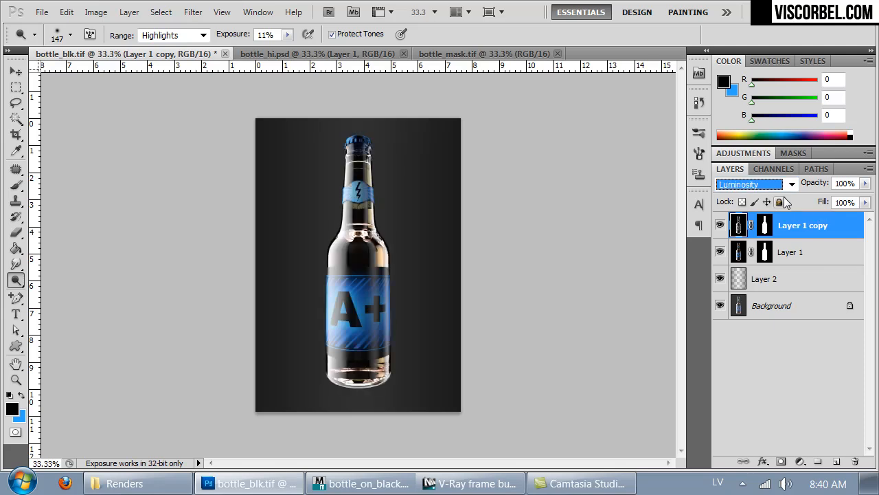
key("Up")
key("Up")
key("Up")
key("Up")
key("Up")
key("Up")
key("Up")
key("Up")
key("Up")
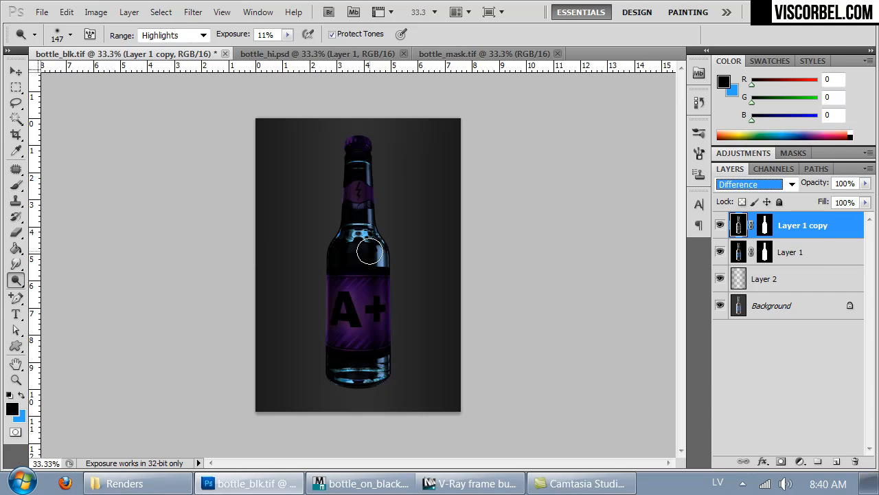
key("Up")
key("Up")
key("Up")
key("Up")
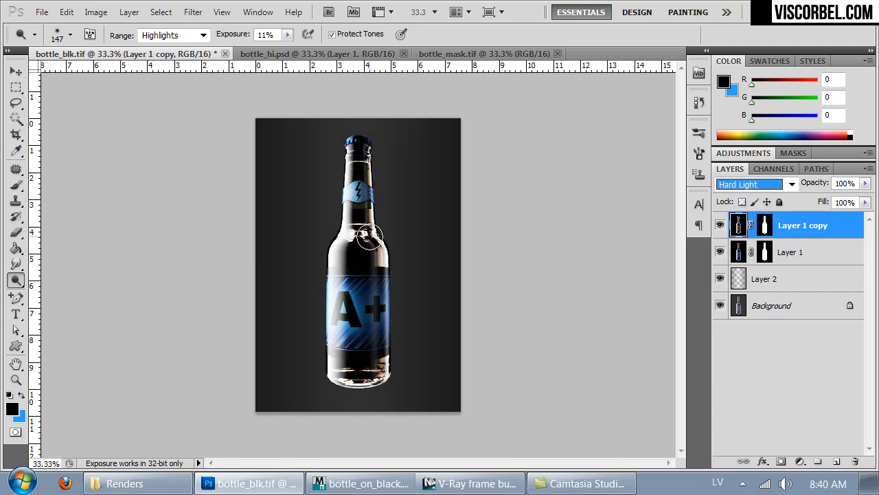
key("Up")
key("Up")
Set the black-and-white layer copy's blend mode to Hard Light and lower its opacity to 75%
key("Down")
key("Down")
key("Down")
left_click(866, 184)
left_click_drag(863, 199, 851, 199)
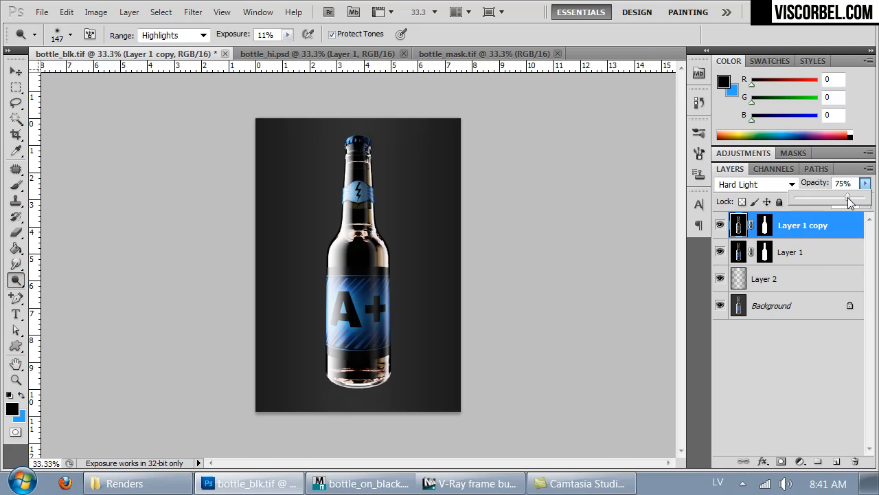
left_click(96, 12)
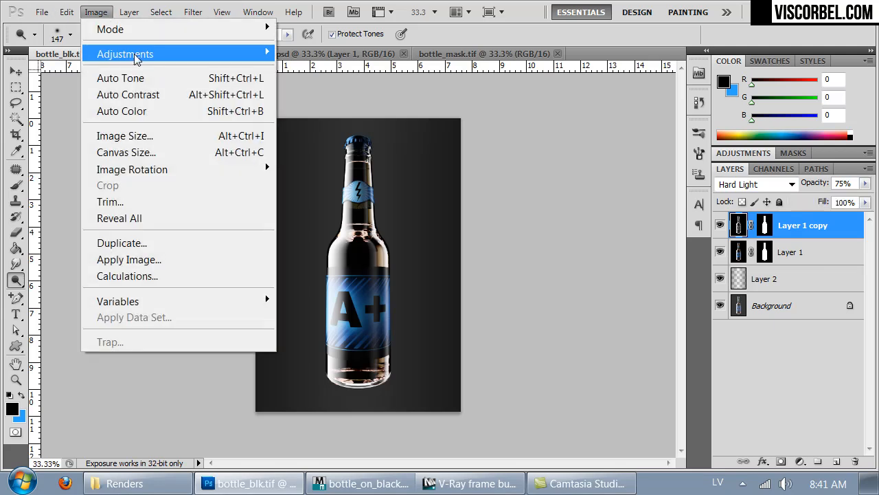
mouse_move(138, 59)
mouse_move(42, 9)
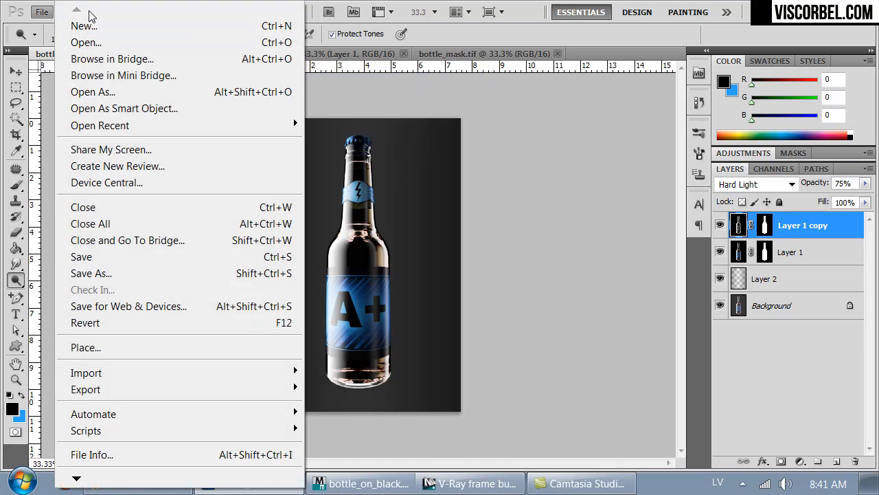
left_click(509, 26)
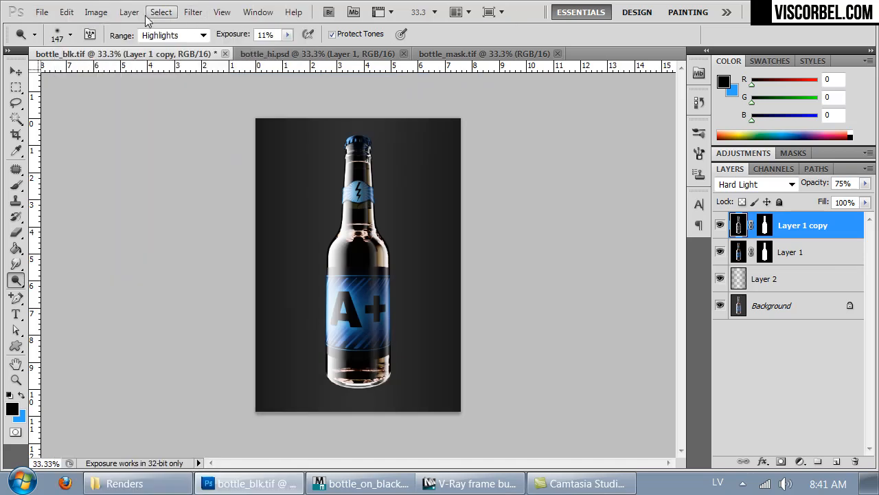
Apply a Hue/Saturation adjustment to Layer 1 copy with Saturation at +83
left_click(96, 11)
mouse_move(128, 54)
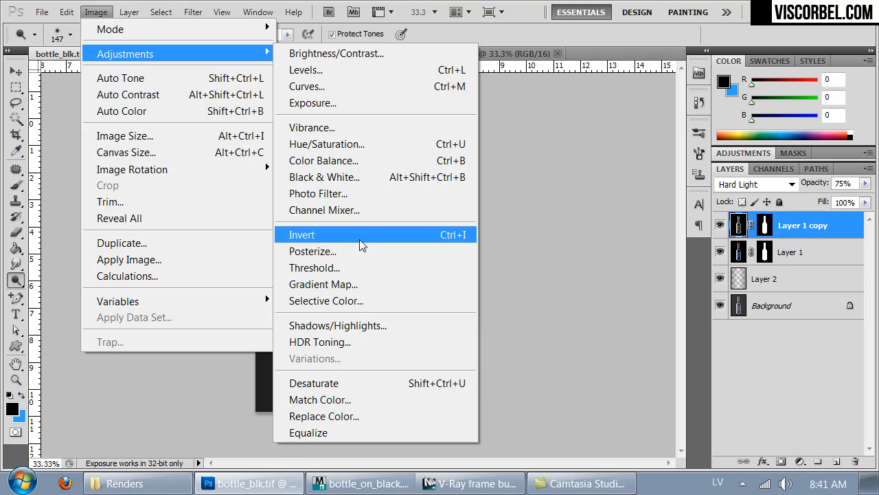
left_click(348, 145)
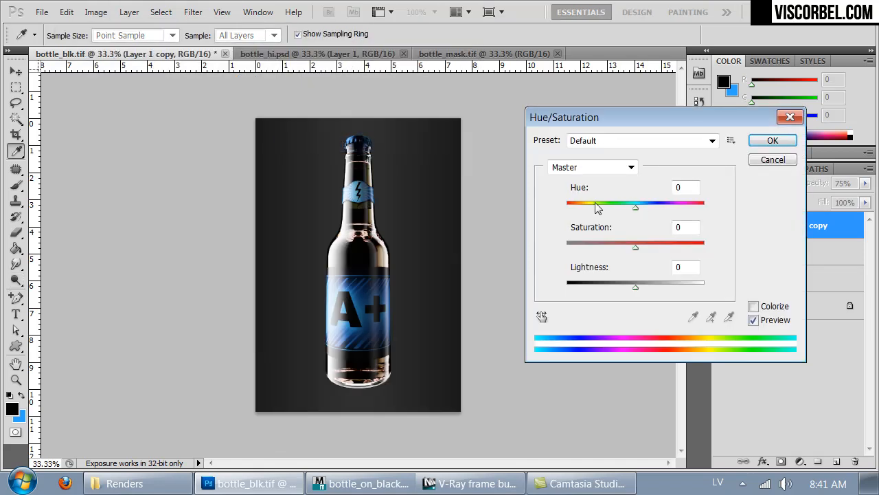
left_click_drag(635, 246, 693, 254)
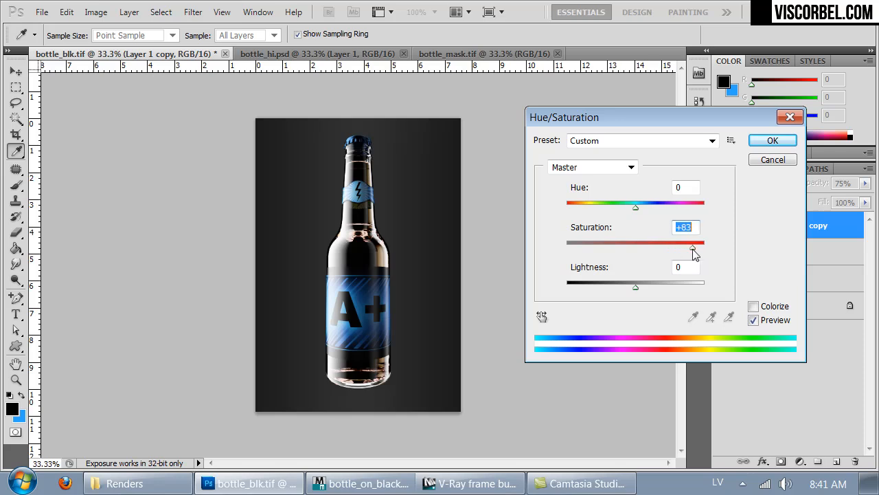
left_click_drag(665, 121, 567, 145)
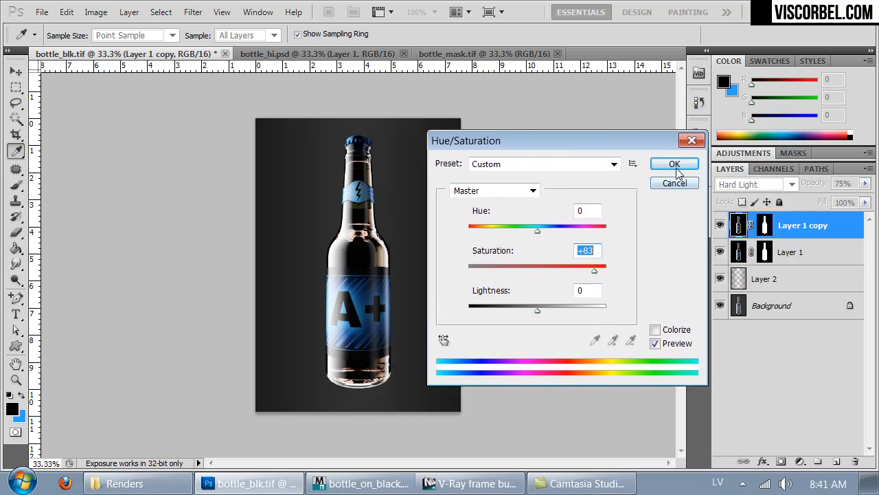
left_click(675, 165)
key("o")
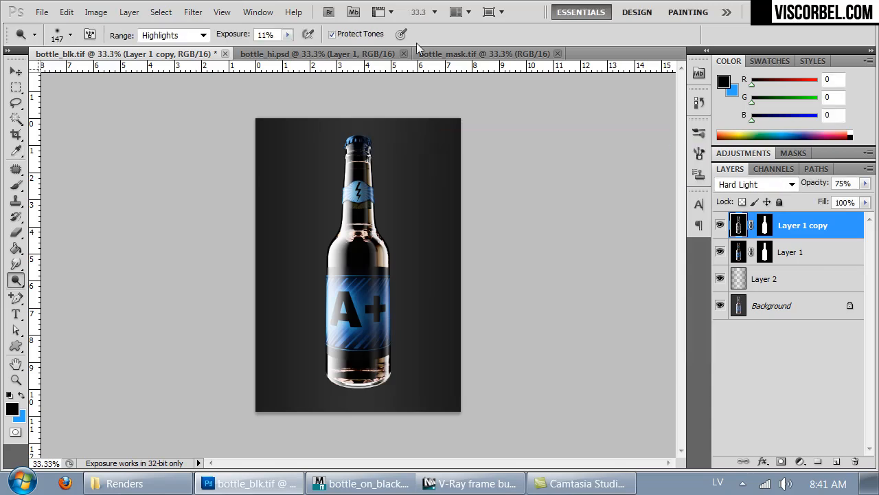
Add a Hue/Saturation adjustment layer above the bottle layers and set its Saturation to +62
left_click(129, 12)
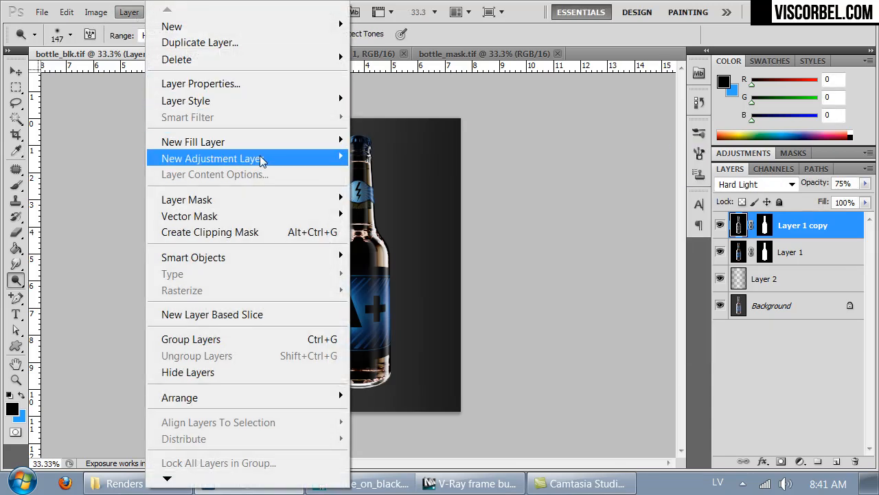
mouse_move(256, 158)
left_click(133, 248)
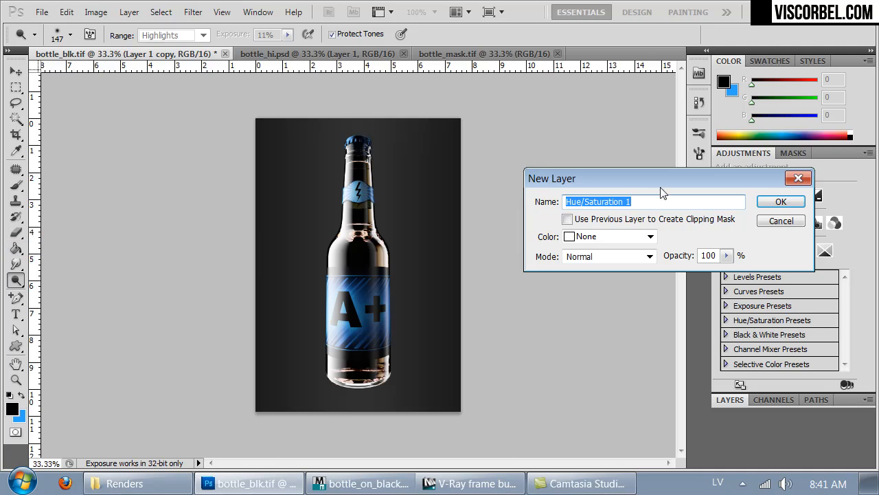
left_click(778, 203)
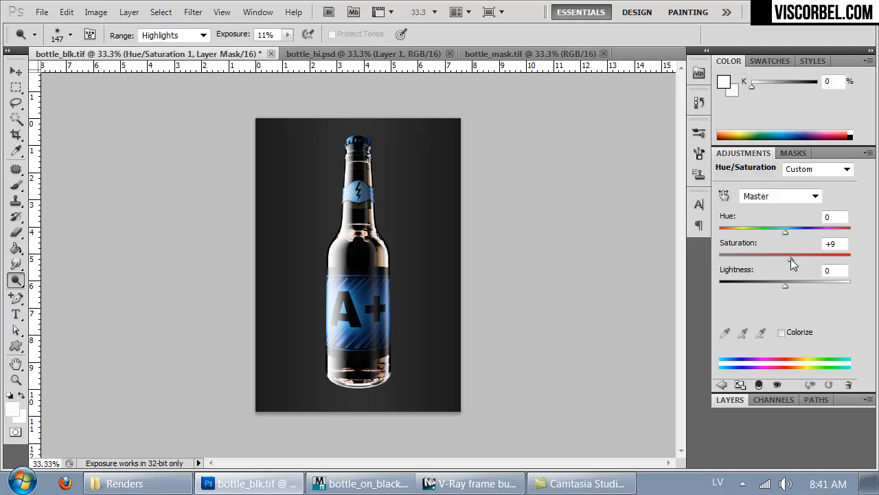
mouse_move(827, 260)
left_mouse_down()
mouse_move(836, 260)
mouse_move(829, 260)
left_mouse_up()
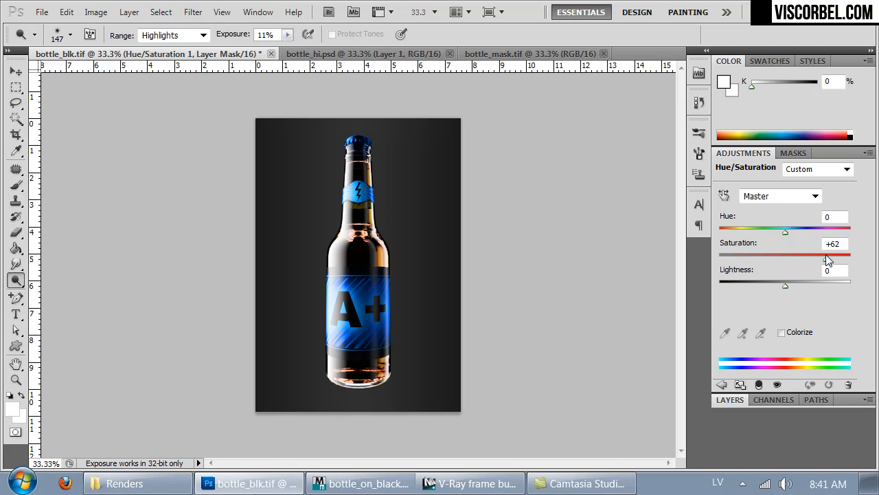
left_click(730, 400)
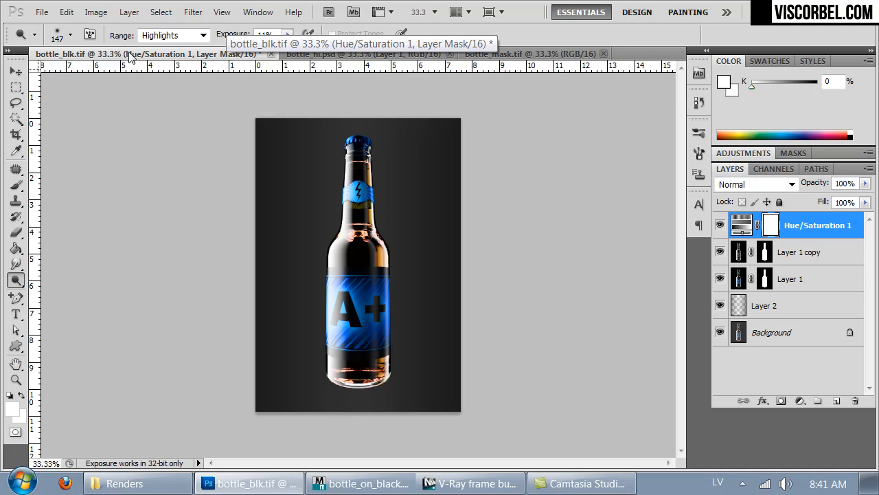
Copy the whole canvas merged and paste it as a new layer on top
key("ctrl+a")
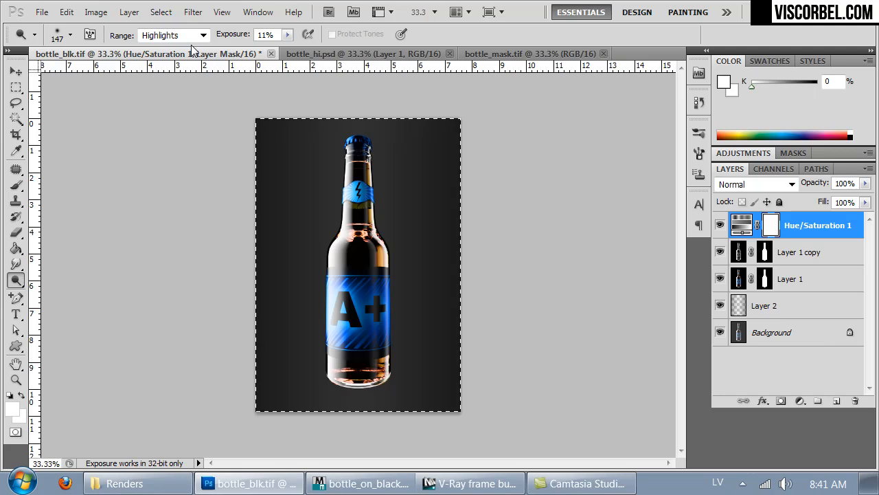
left_click(68, 11)
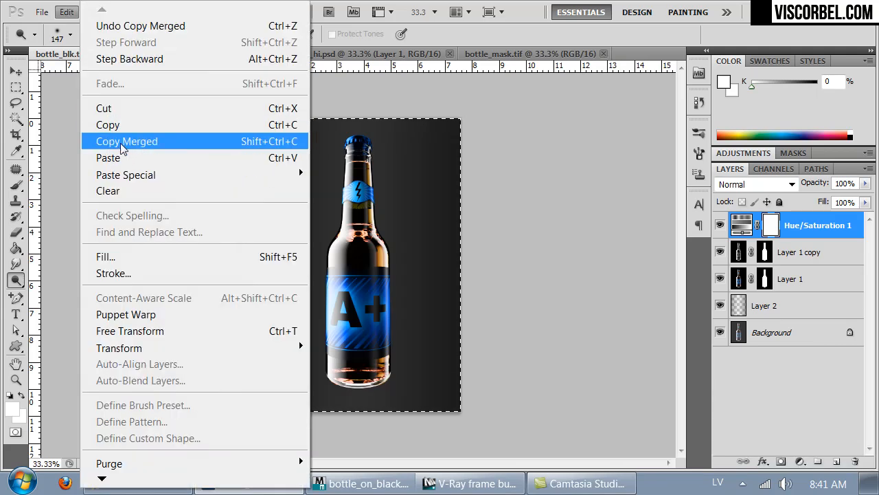
left_click(534, 17)
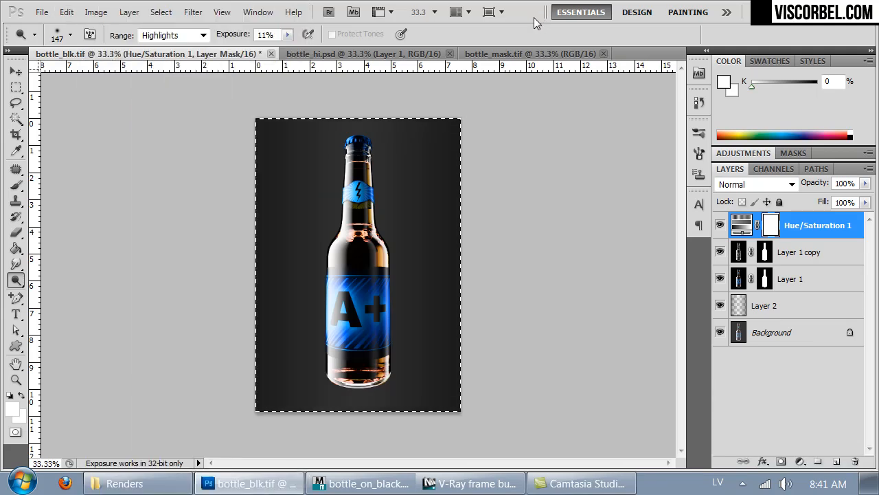
key("ctrl+v")
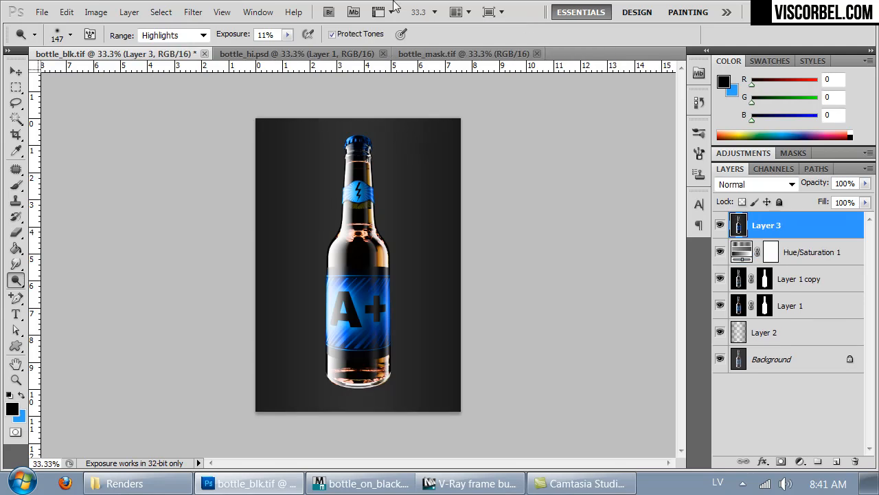
Apply Shadows/Highlights to the merged layer with Shadows at 0% and Highlights at 27%
left_click(99, 12)
mouse_move(140, 55)
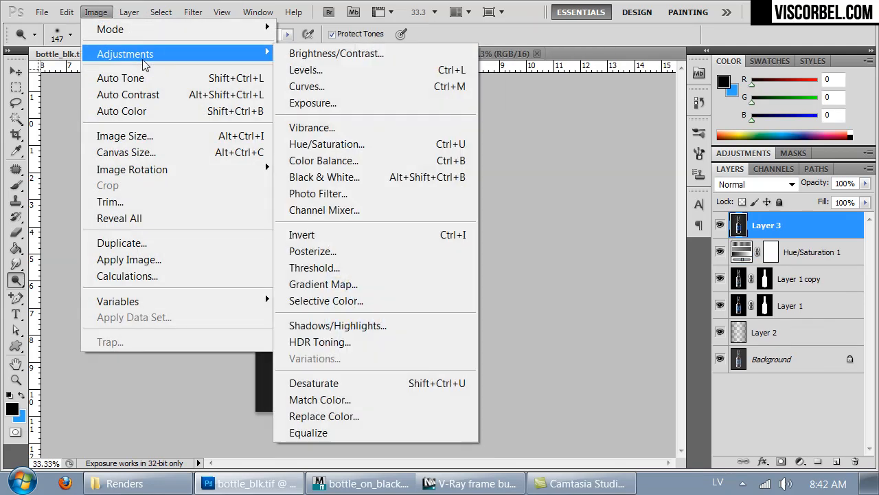
left_click(394, 319)
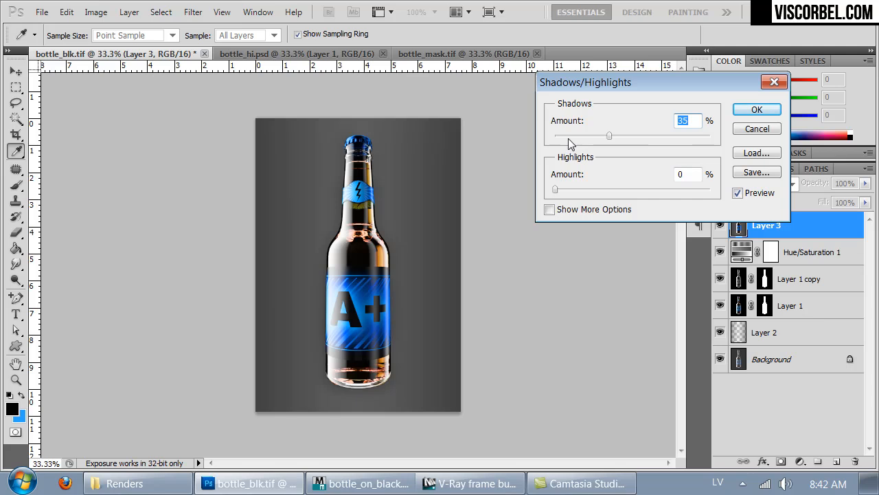
left_click_drag(560, 136, 593, 189)
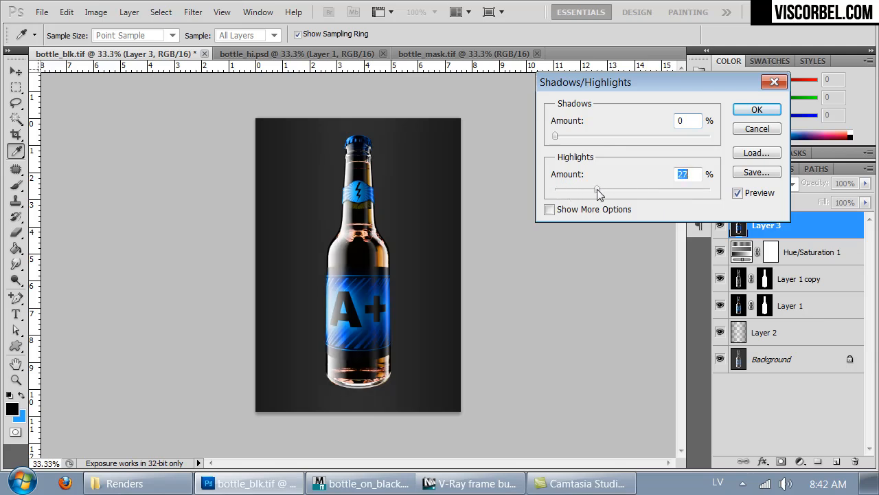
left_click(756, 110)
key("ctrl+1")
key("ctrl+minus")
key("ctrl+minus")
key("ctrl+minus")
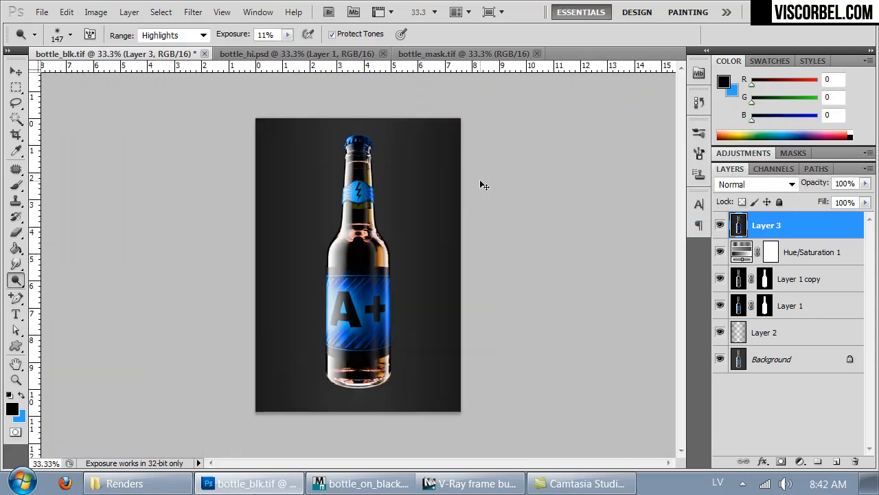
Save the layered dark bottle image in Photoshop format as bottle_blk.psd with Maximize Compatibility on
key("ctrl+shift+s")
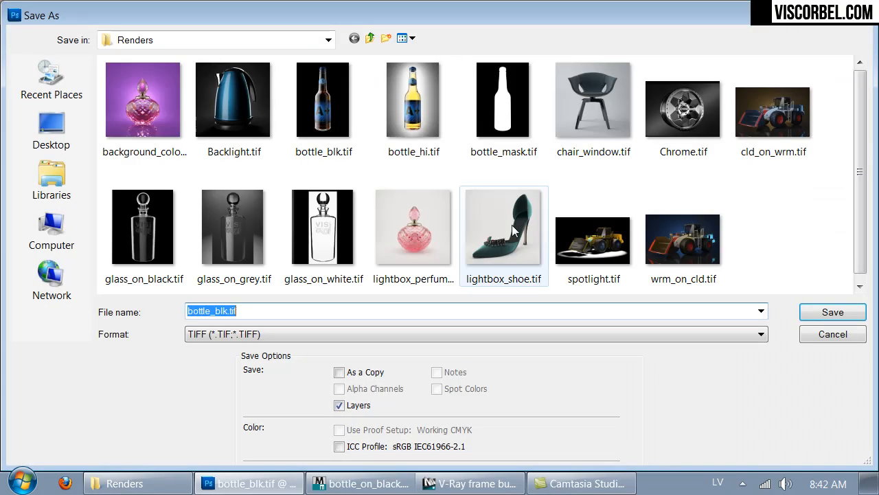
left_click(272, 335)
left_click(238, 345)
double_click(251, 311)
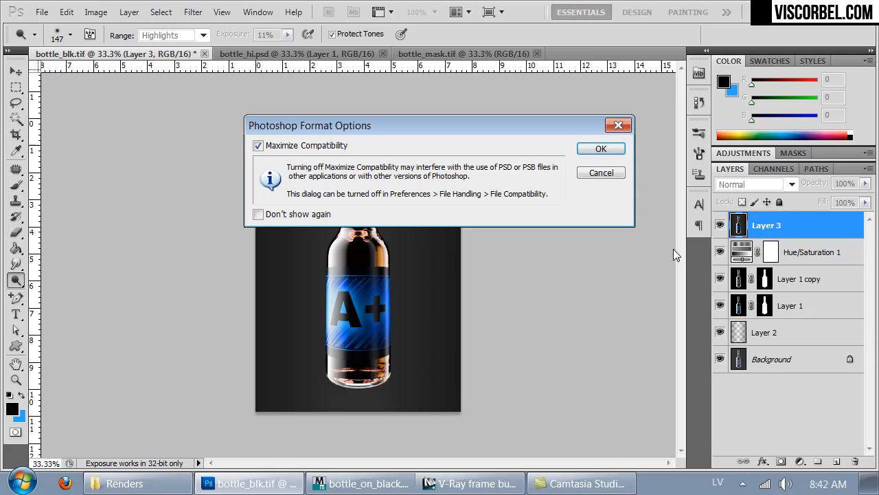
left_click(599, 151)
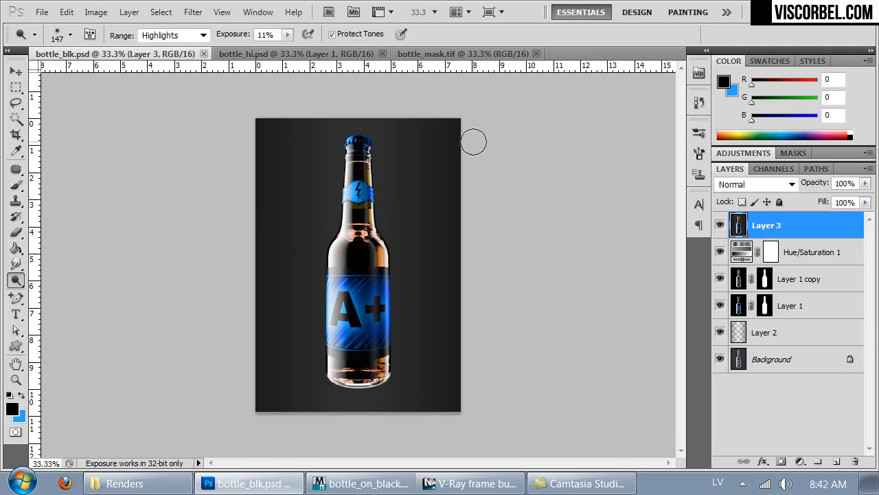
Close all three bottle documents and open chair_window.tif from the Renders folder in Photoshop
key("ctrl+w")
key("ctrl+w")
key("ctrl+w")
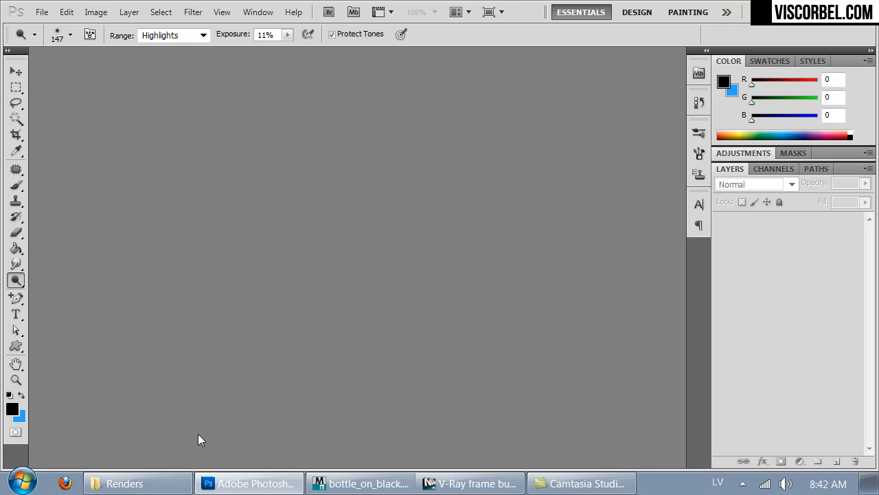
left_click(124, 483)
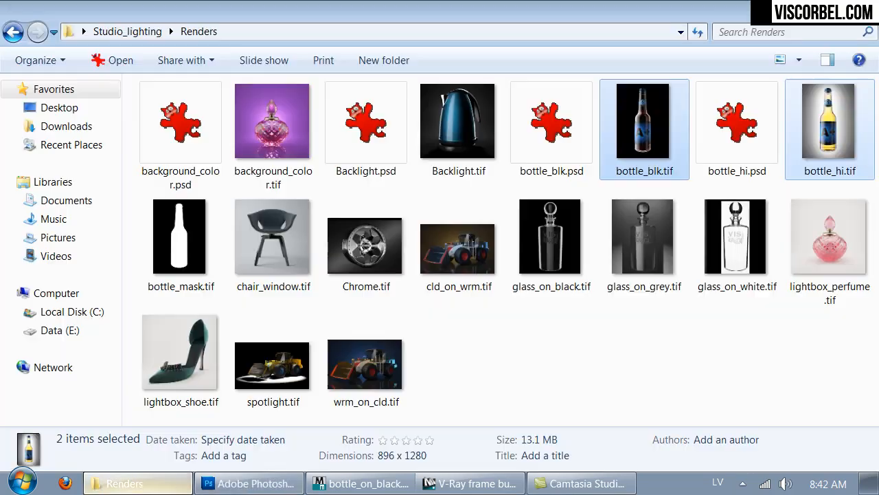
left_click(510, 409)
left_click_drag(510, 346, 560, 363)
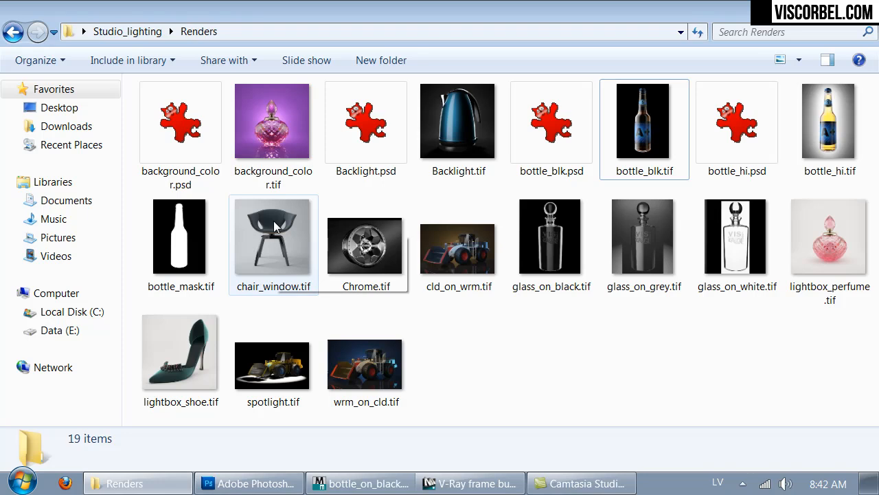
mouse_move(275, 227)
left_mouse_down()
mouse_move(271, 476)
mouse_move(356, 211)
left_mouse_up()
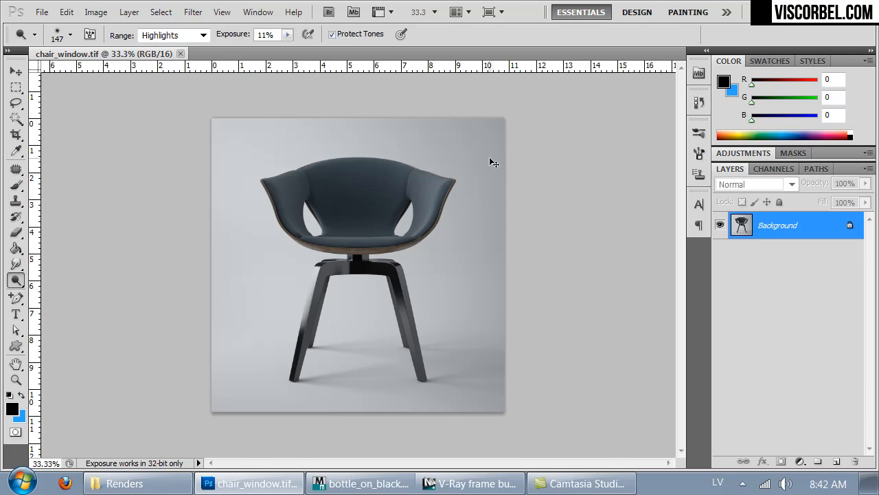
Duplicate the chair's Background layer and brighten the copy with RGB Curves, raising the midtones and placing a point at input 188, output 218
key("ctrl+j")
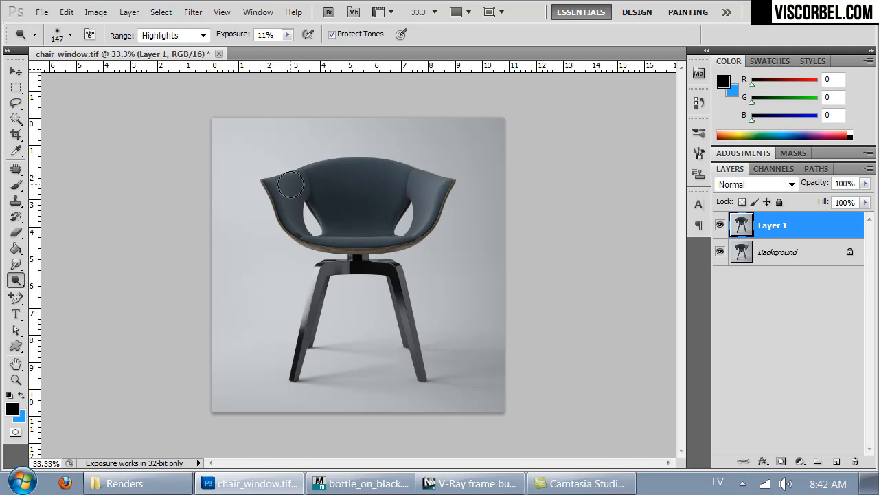
left_click(95, 12)
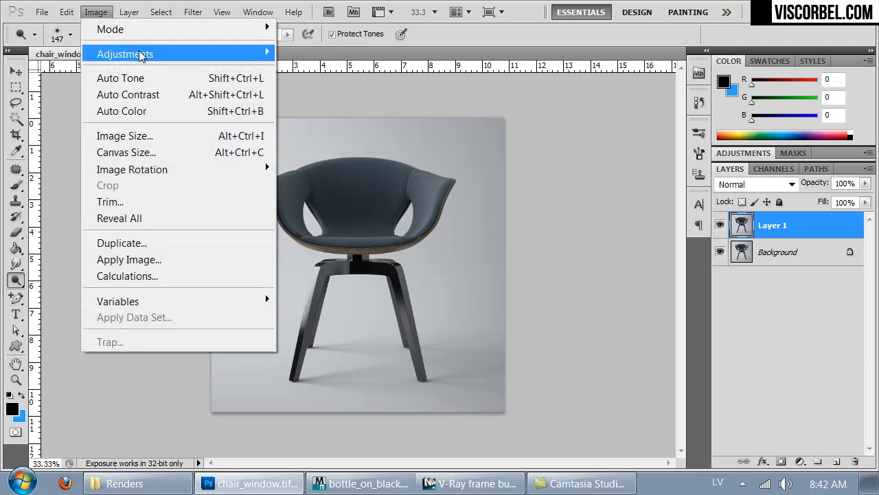
mouse_move(137, 52)
left_click(344, 88)
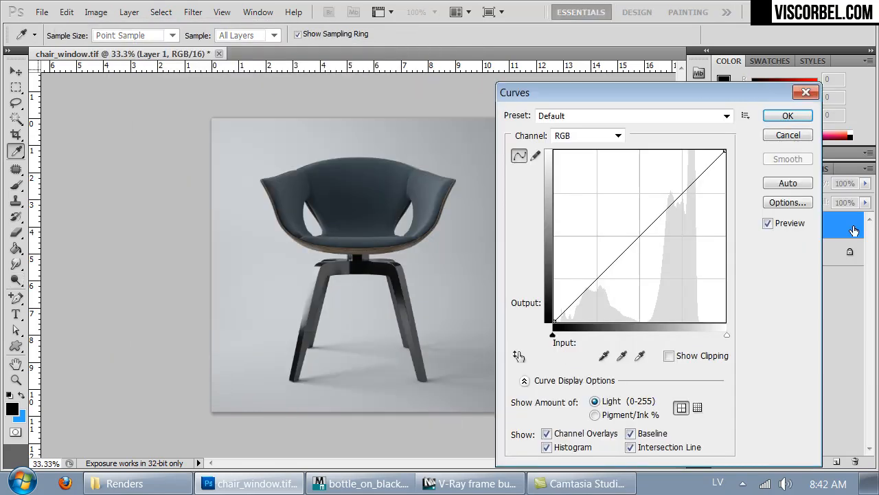
left_click(637, 223)
left_click_drag(635, 224, 625, 229)
left_click_drag(680, 174, 680, 176)
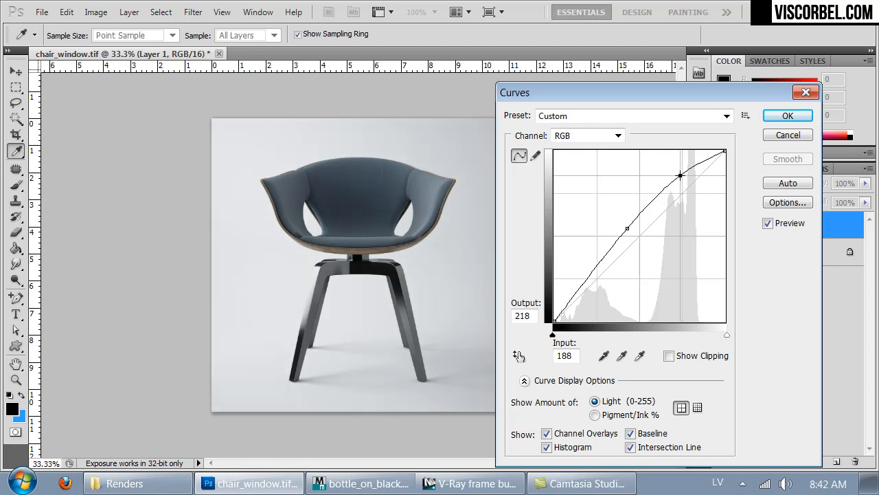
left_click(787, 116)
key("o")
Brighten the highlights of the chair's Layer 1 with Levels by lowering the RGB white input level
key("ctrl+plus")
key("ctrl+plus")
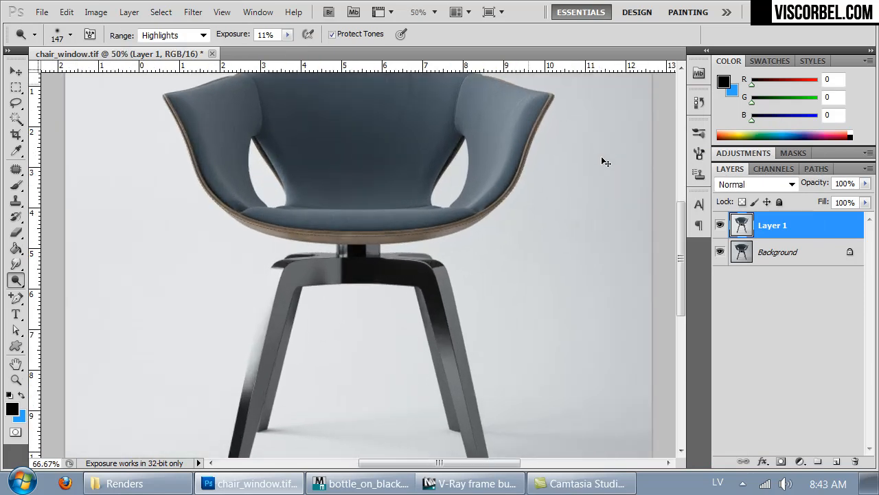
key("ctrl+l")
left_click_drag(735, 270, 718, 270)
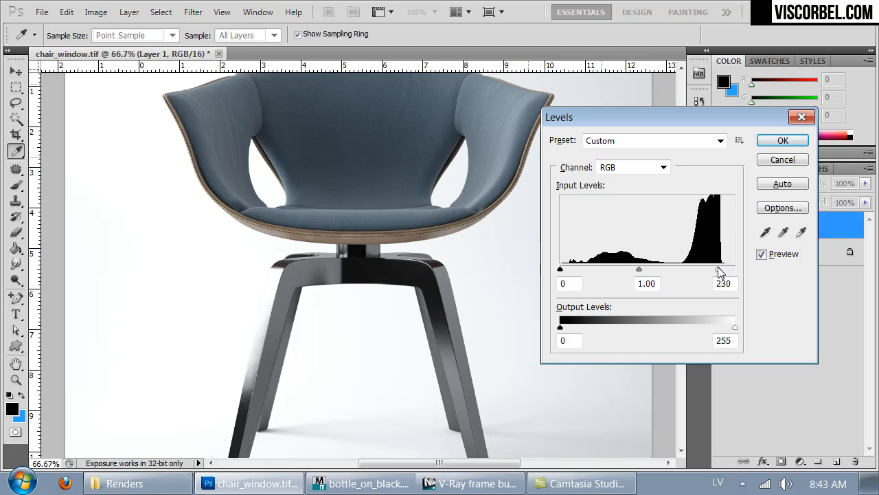
left_click(727, 270)
left_click(772, 140)
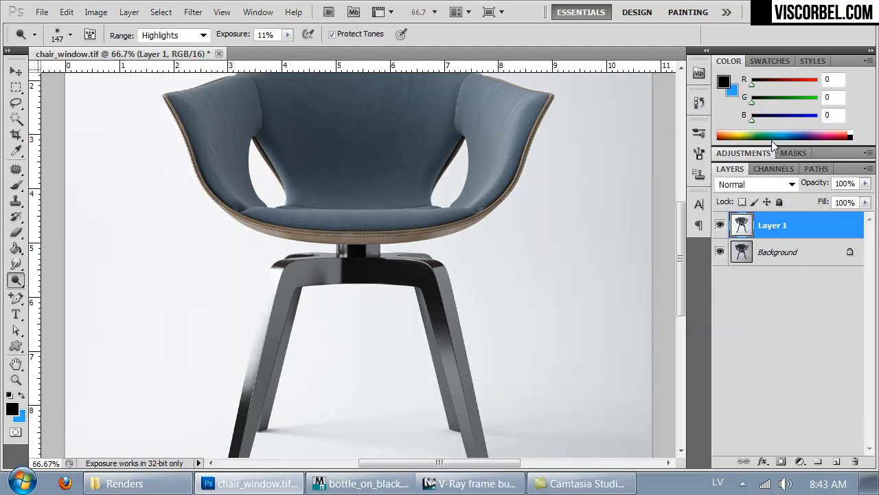
Hide and show Layer 1 to compare the adjusted chair with the original render
key("ctrl+minus")
key("ctrl+minus")
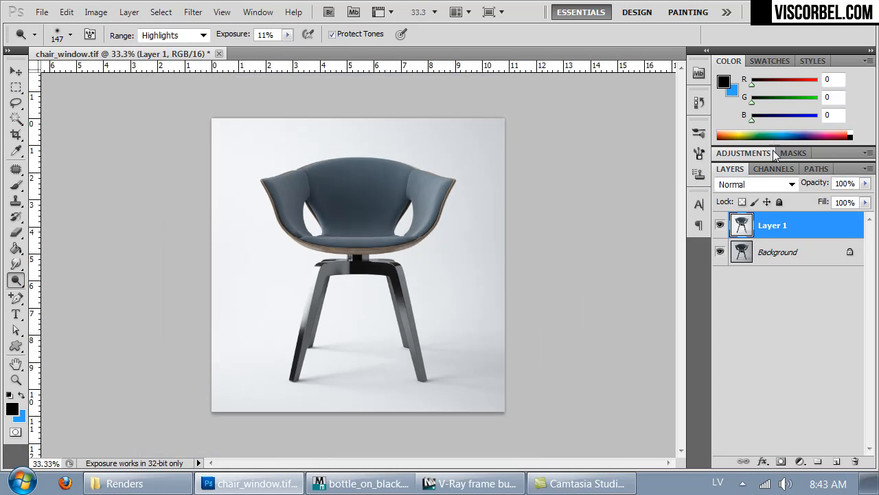
left_click(720, 225)
left_click(720, 225)
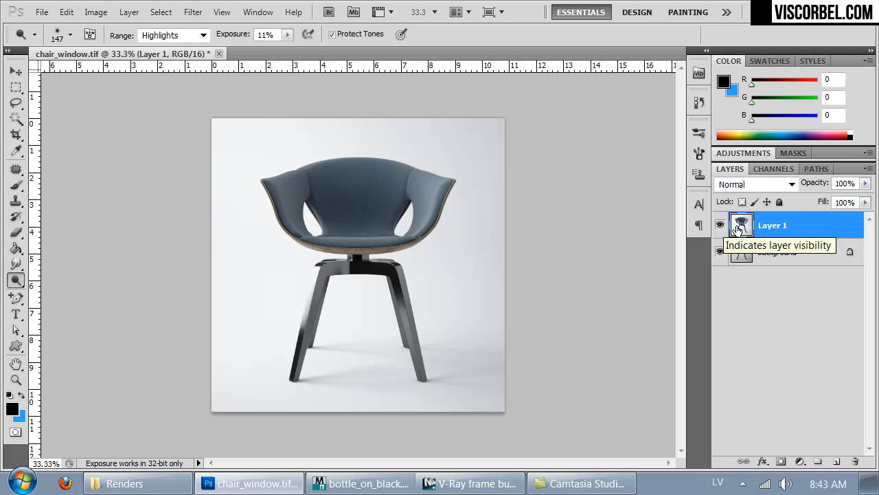
Duplicate the chair's Layer 1, try out the available blend modes on the copy and set it to Hard Light
key("ctrl+j")
left_click(771, 184)
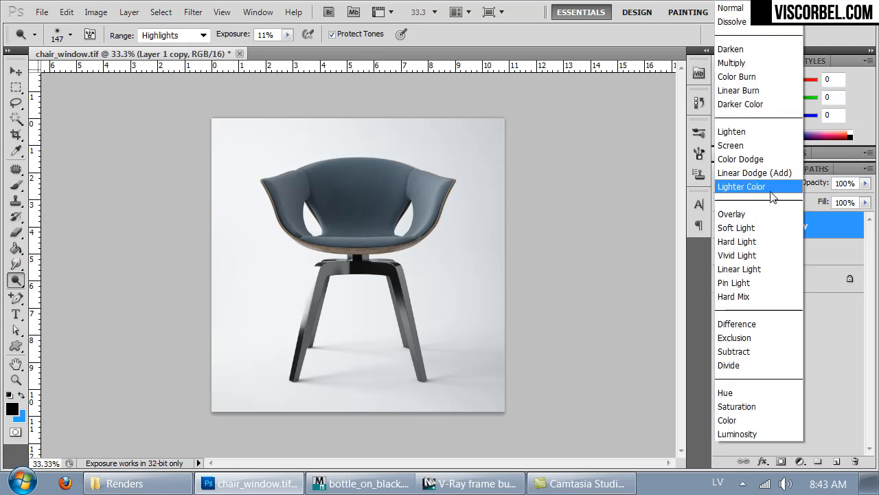
left_click(734, 214)
key("Down")
key("Down")
key("Down")
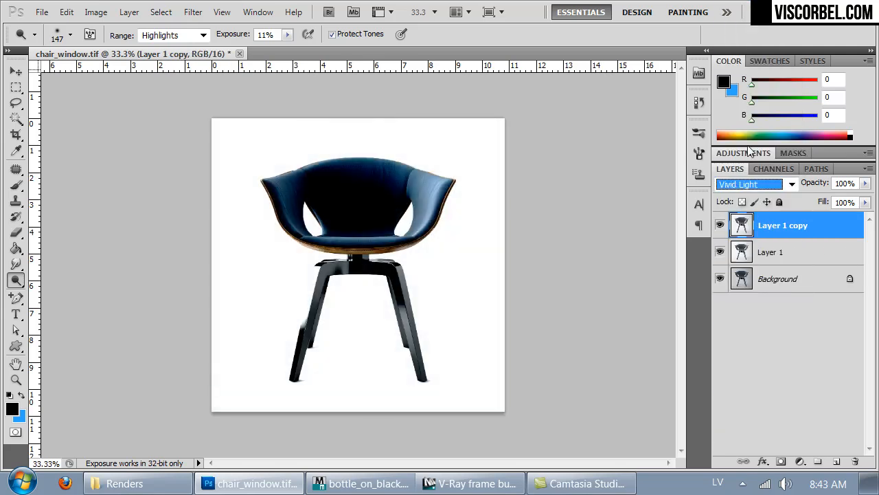
key("Up")
key("Up")
key("Up")
key("Up")
key("Up")
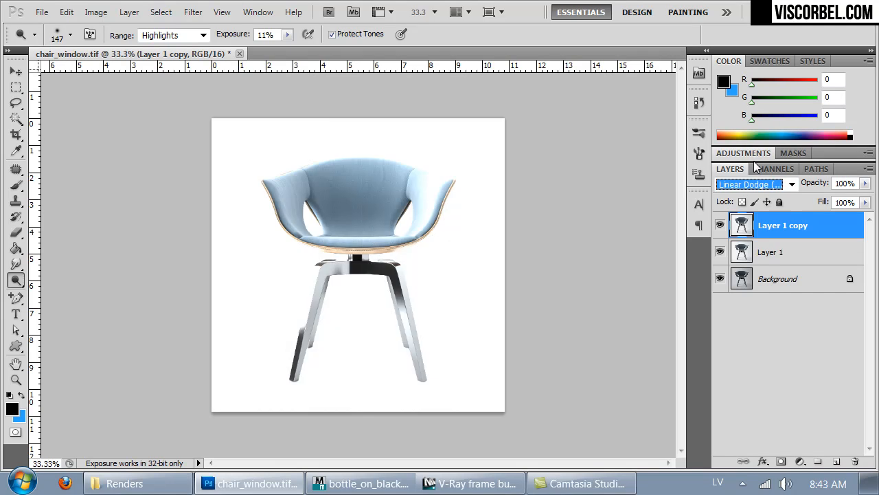
key("Down")
key("Down")
key("Down")
key("Down")
key("Down")
key("Down")
key("Down")
key("Down")
key("Down")
key("Down")
key("Down")
key("Down")
key("Down")
key("Down")
key("Down")
key("Up")
key("Up")
key("Up")
key("Up")
key("Up")
key("Up")
key("Up")
key("Up")
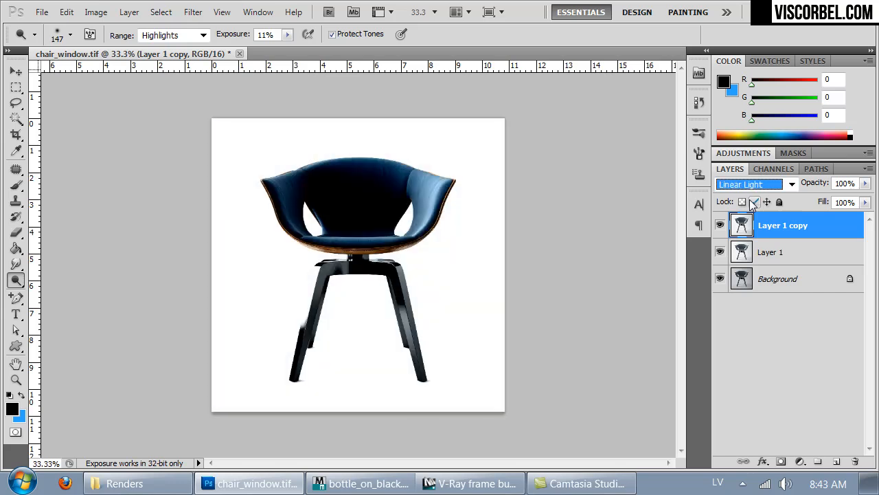
key("Up")
key("Up")
key("Up")
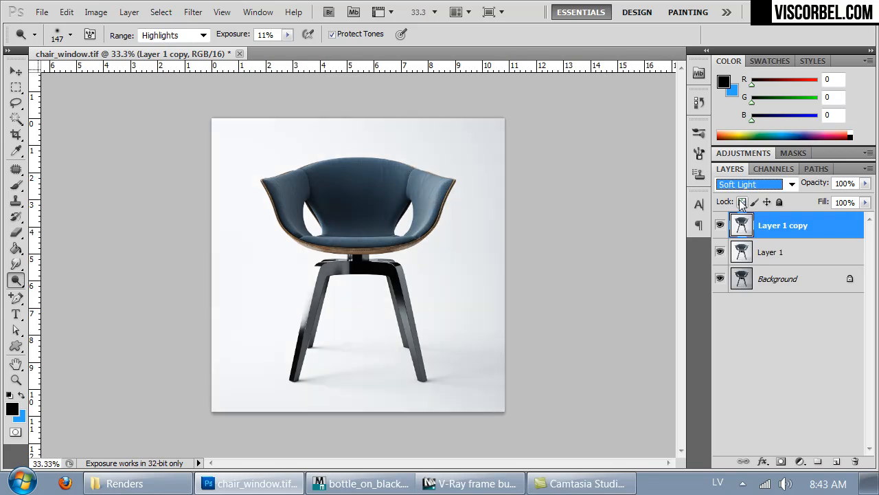
key("Down")
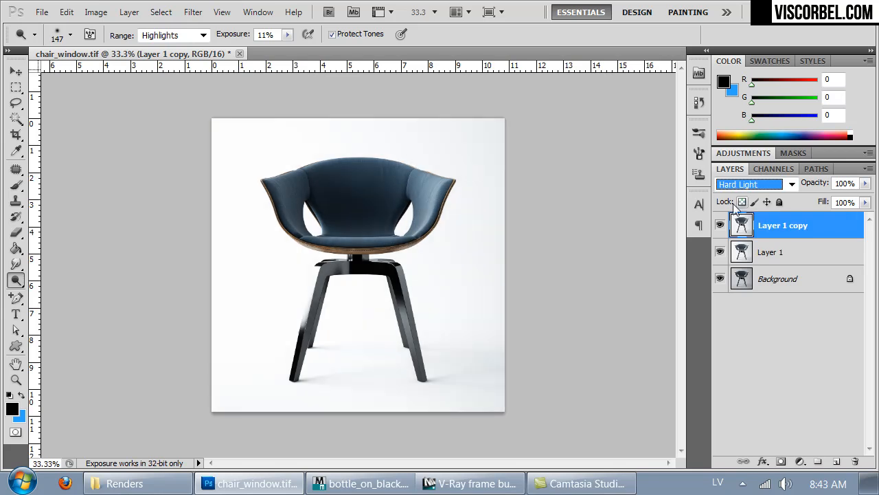
Compare the chair with and without Layer 1 copy, and lower that layer's opacity to 86%
left_click(720, 224)
left_click(720, 225)
left_click(720, 224)
left_click(720, 225)
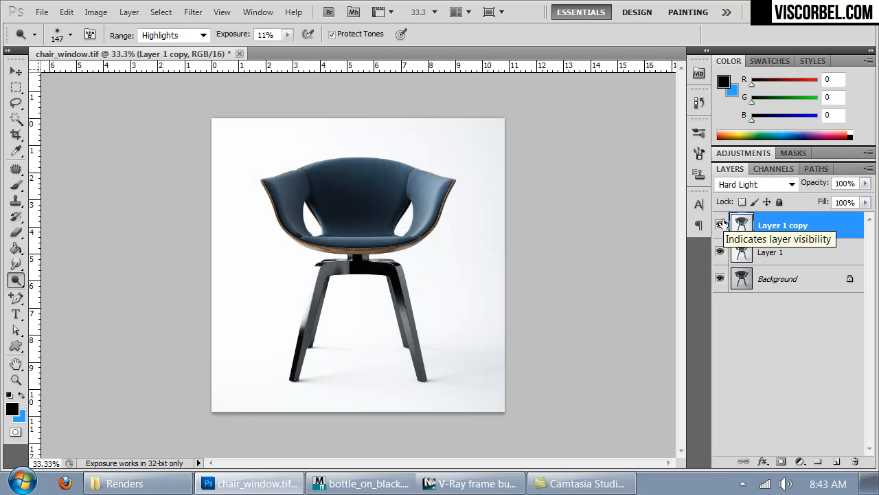
left_click(720, 225)
left_click(720, 225)
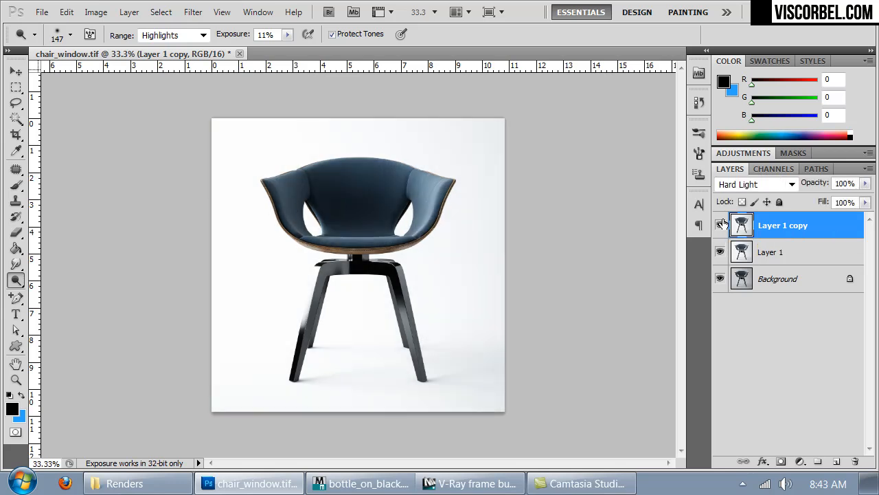
left_click_drag(866, 183, 859, 199)
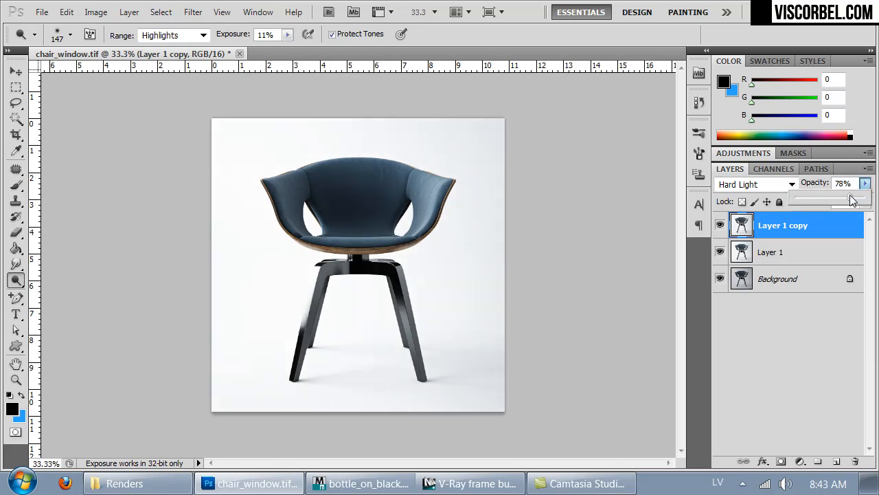
left_click_drag(857, 200, 858, 200)
Switch to 3ds Max and open window.max from the Scenes folder
left_click(362, 483)
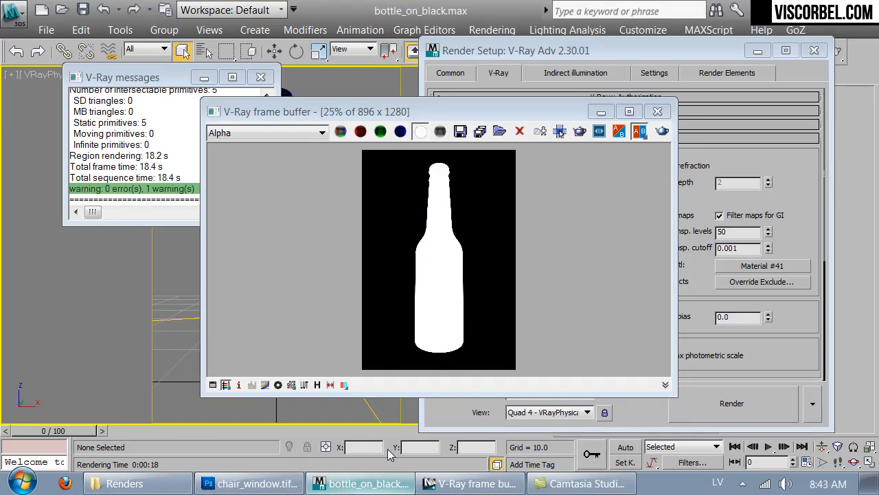
left_click(14, 14)
left_click(84, 109)
left_click(456, 305)
left_click(103, 255)
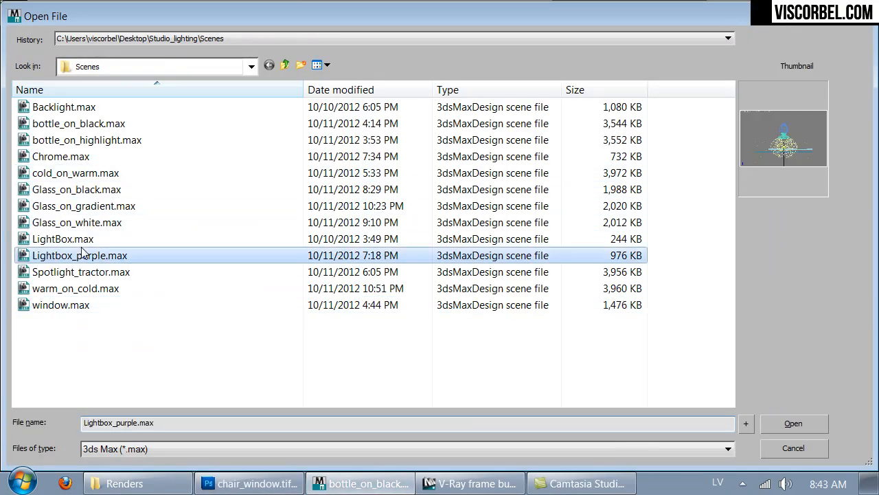
left_click(67, 307)
double_click(67, 307)
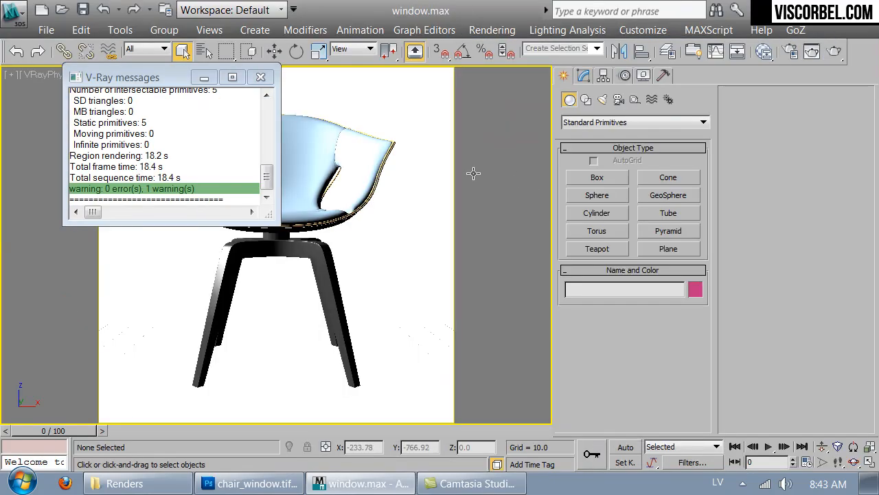
Close the V-Ray messages window and hide the backdrop object Line010 behind the chair
left_click(268, 144)
key("F3")
key("F3")
left_click(373, 236)
key("F3")
right_click(375, 227)
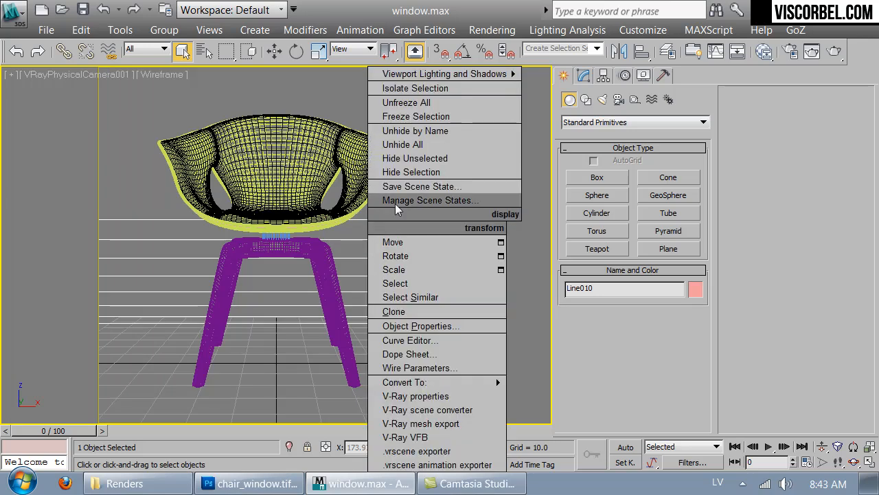
left_click(419, 172)
key("F3")
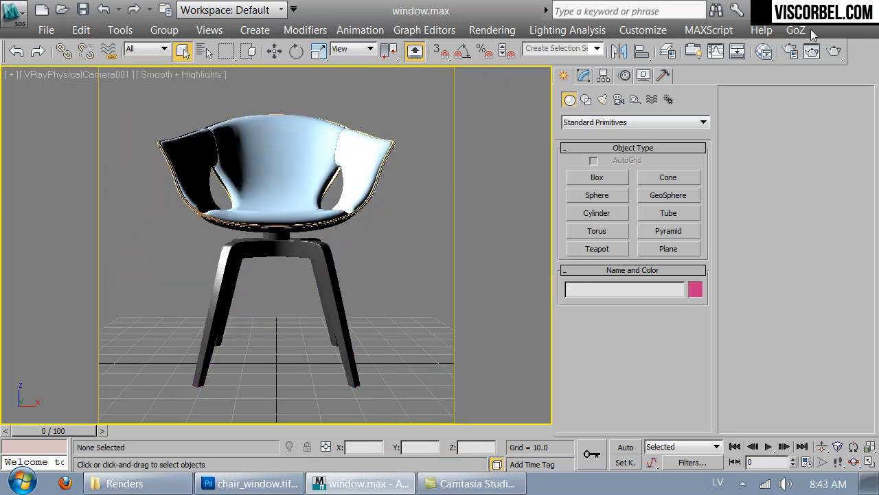
Bring up the Material Editor and Render Setup, and create a new VRayMtl in the first material slot
key("m")
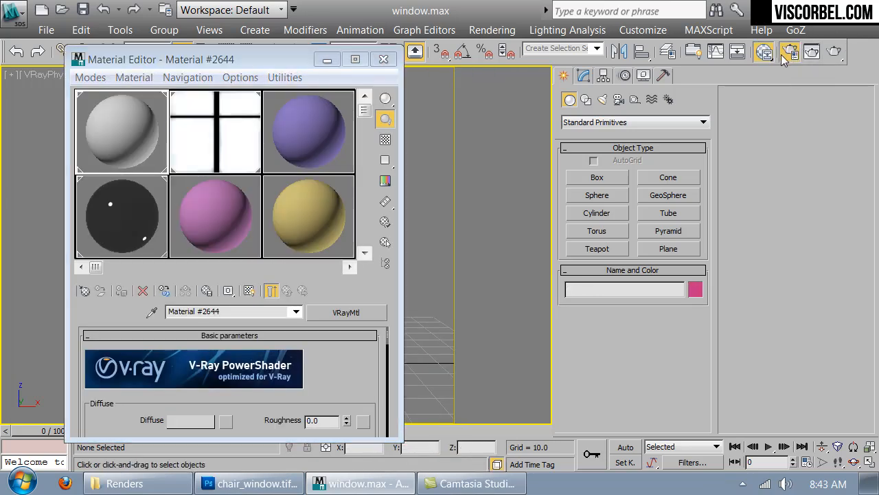
left_click(794, 52)
left_click(107, 159)
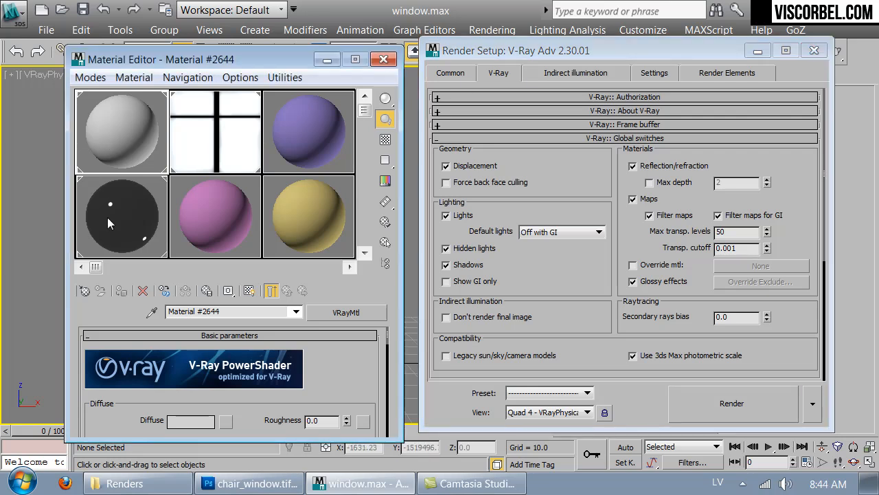
left_click(87, 290)
double_click(246, 380)
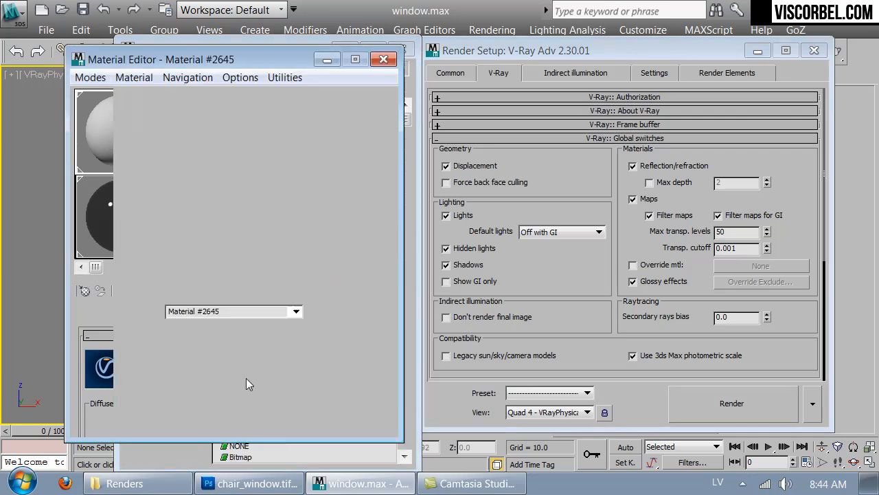
Enable the V-Ray override material and assign the new VRayMtl to it as an instance
left_click(662, 266)
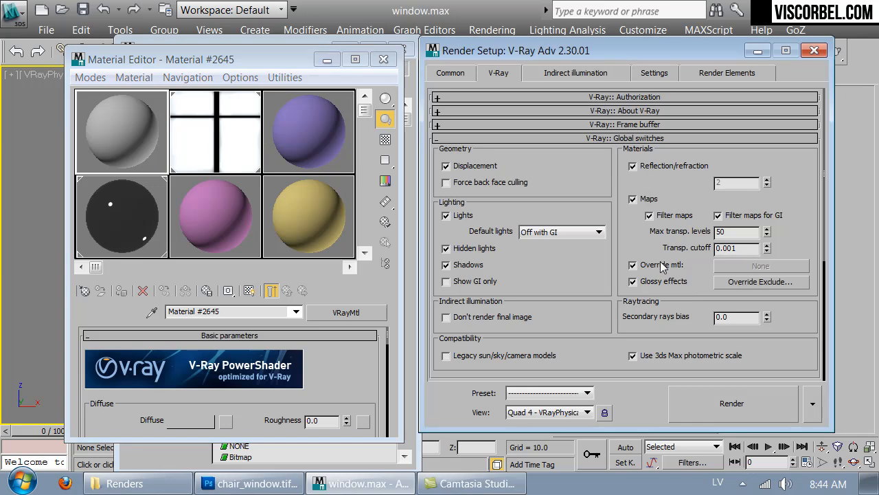
left_click_drag(103, 154, 774, 273)
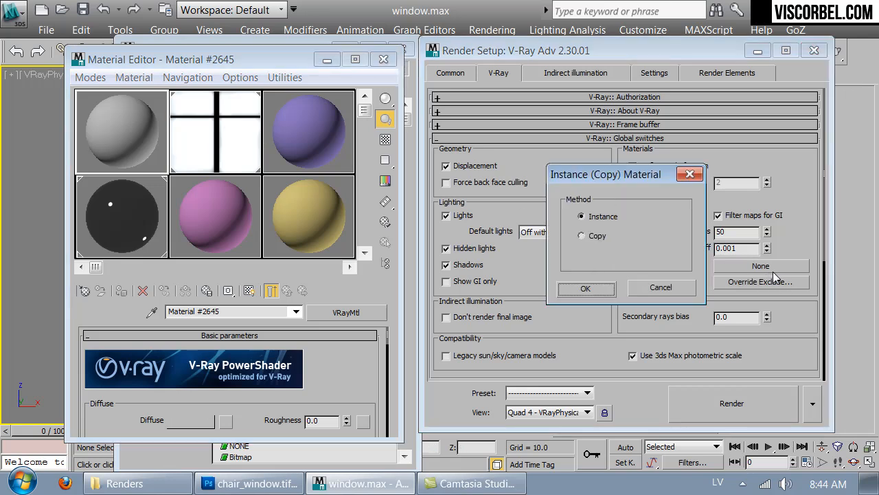
left_click(583, 287)
Turn off Lights in the V-Ray global switches, render the chair and display the Alpha channel
left_click(446, 215)
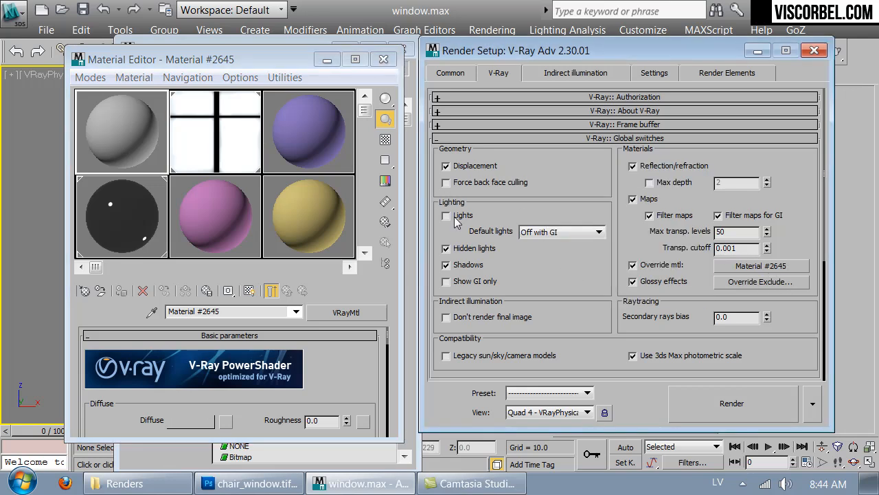
left_click(734, 401)
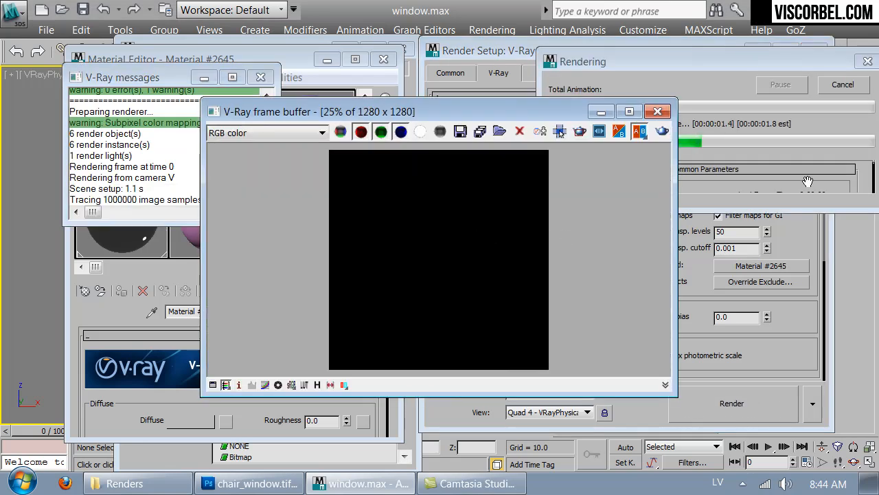
left_click(420, 131)
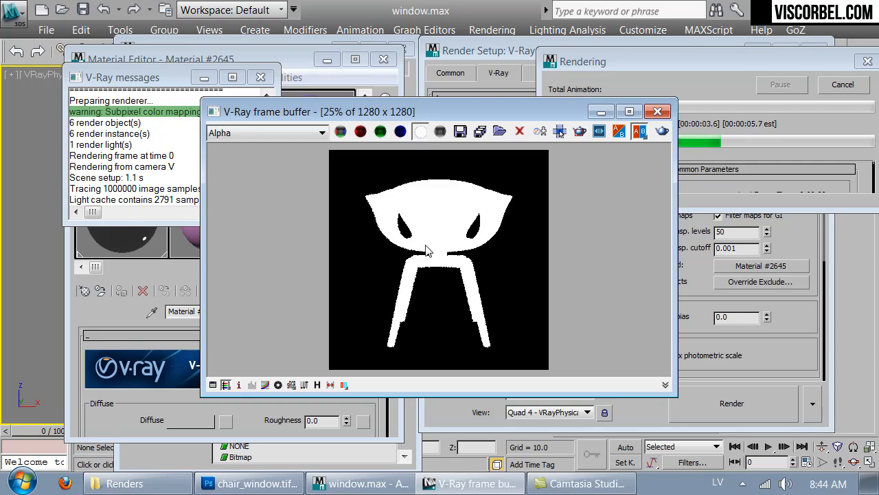
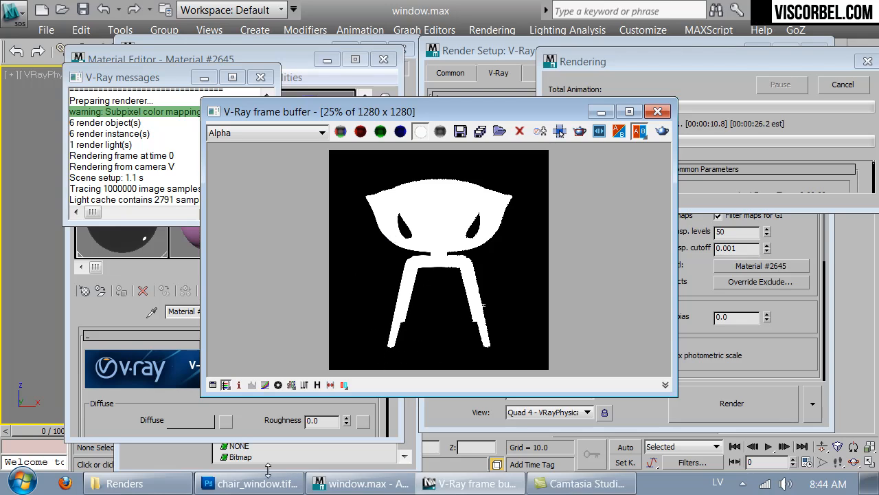
Switch to Photoshop, hide Layer 1 copy and select Layer 1 to inspect the chair
left_click(251, 483)
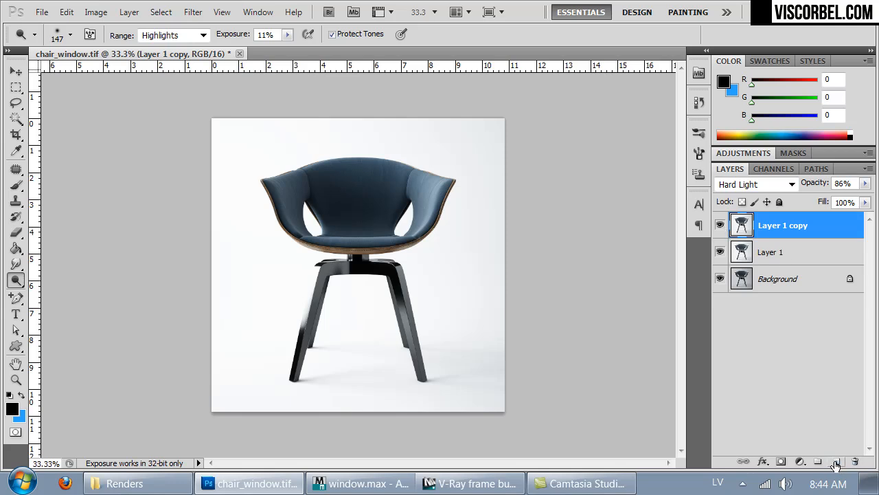
left_click(720, 225)
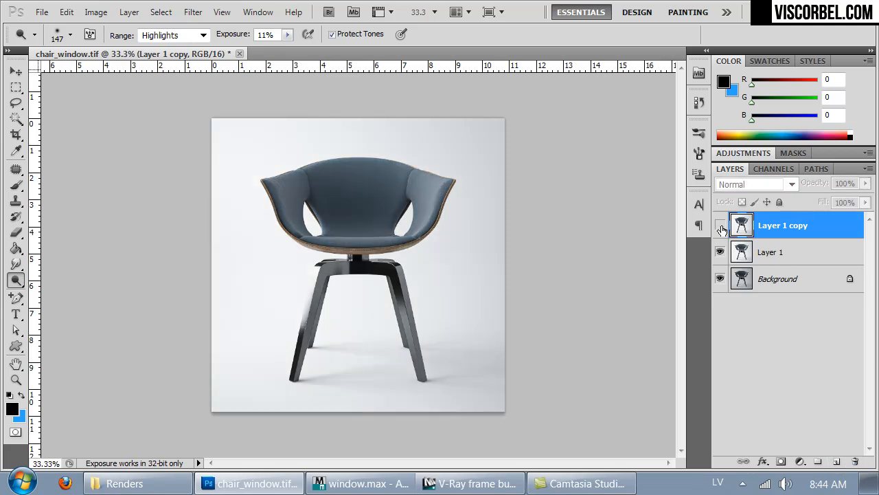
left_click(780, 250)
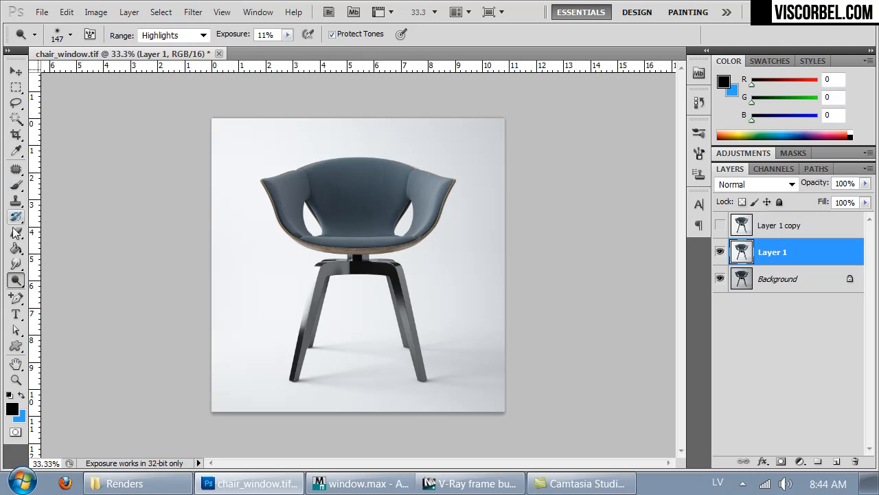
mouse_move(432, 203)
left_mouse_down()
mouse_move(420, 225)
mouse_move(435, 190)
mouse_move(405, 236)
left_mouse_up()
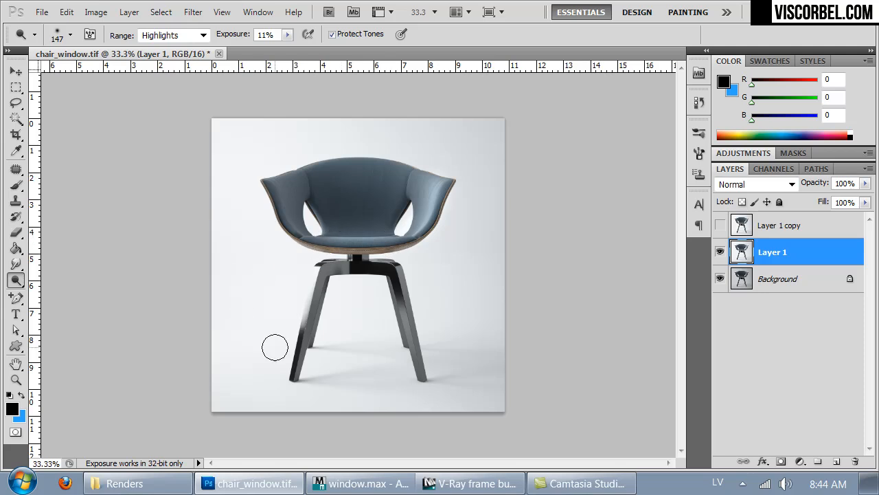
key("ctrl+plus")
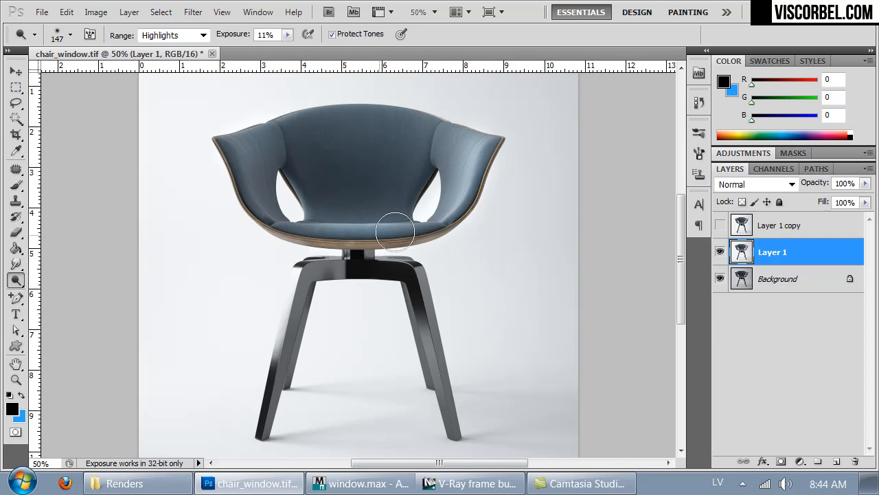
key("ctrl+minus")
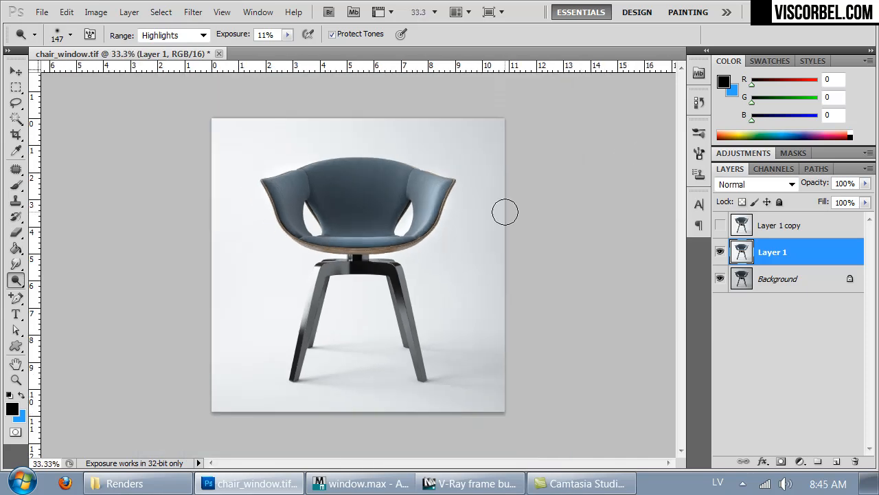
Save the rendered alpha mask from the V-Ray frame buffer as chair_mask.tif in the Renders folder
left_click(474, 483)
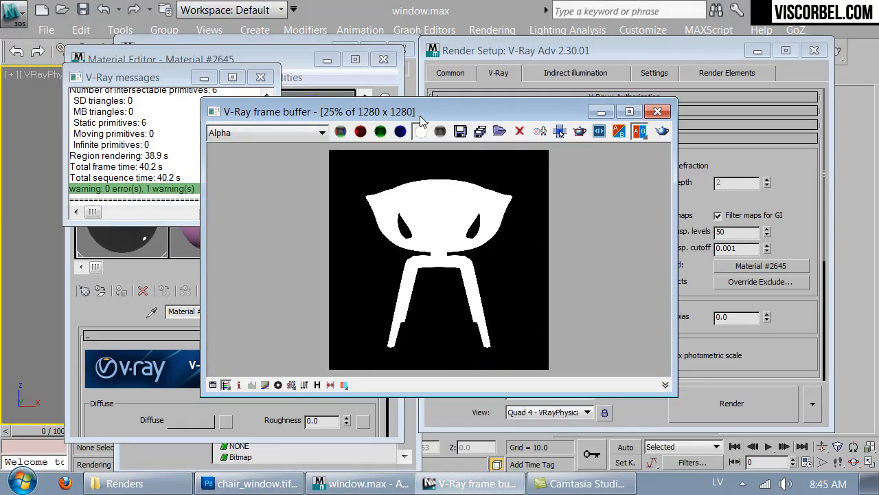
left_click(458, 131)
left_click(127, 67)
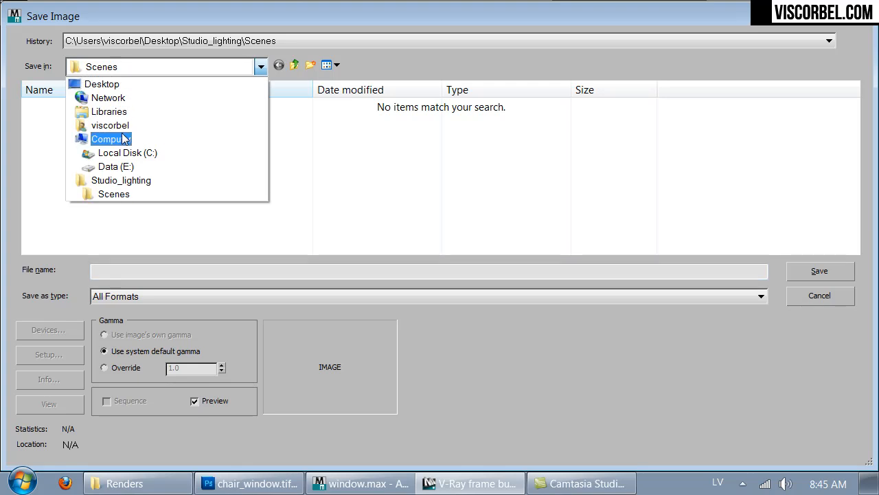
left_click(123, 182)
double_click(83, 156)
left_click(120, 269)
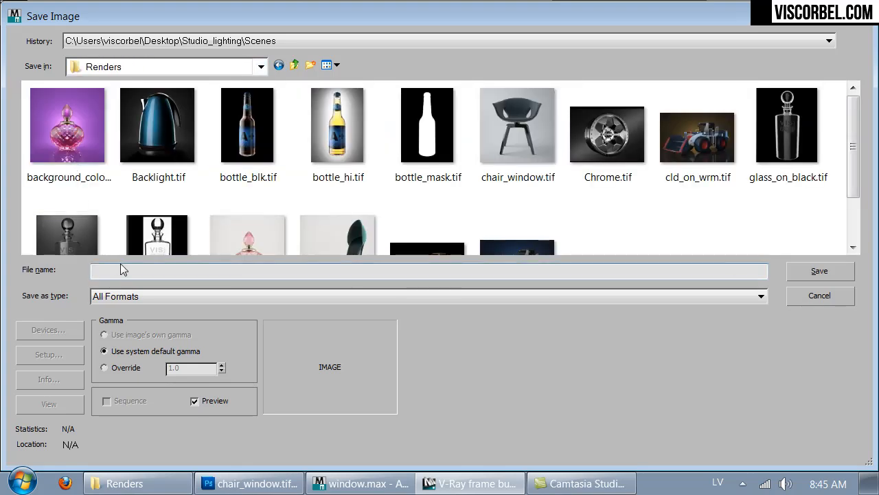
type("chair")
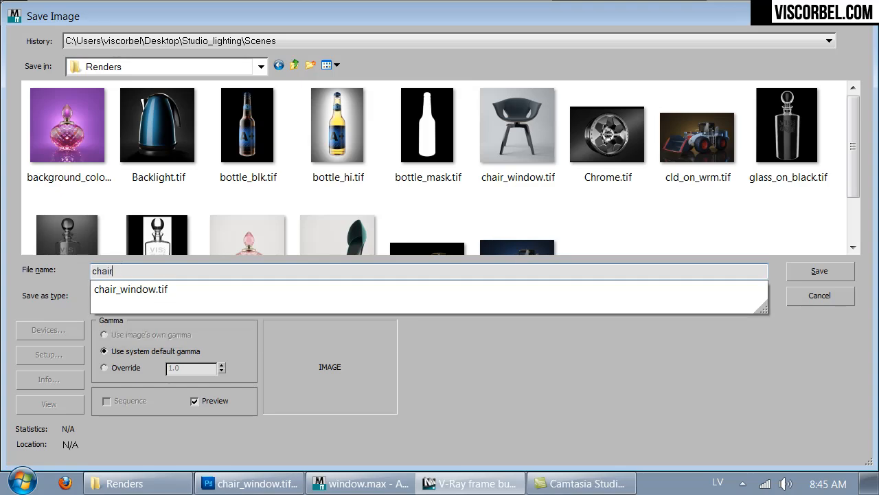
type("_")
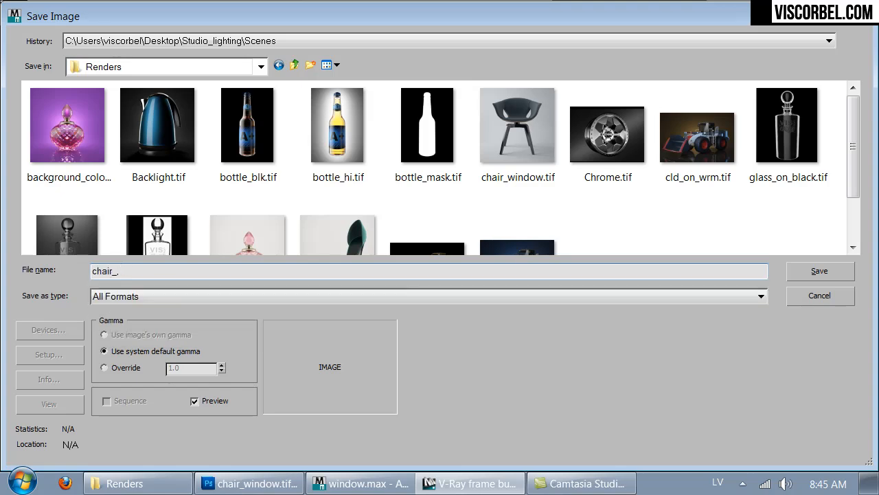
type("mask.tif")
key("Return")
key("Return")
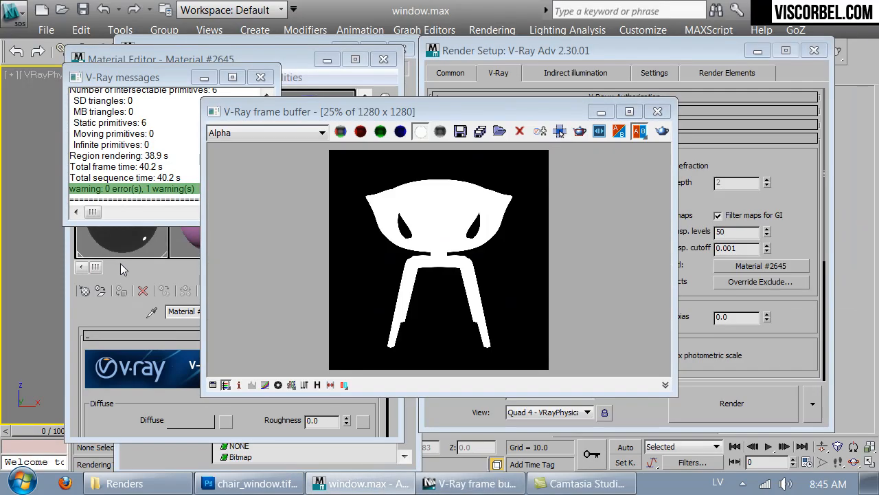
Switch to Photoshop, open chair_mask.tif to copy its entire image, and return to chair_window.tif
left_click(249, 483)
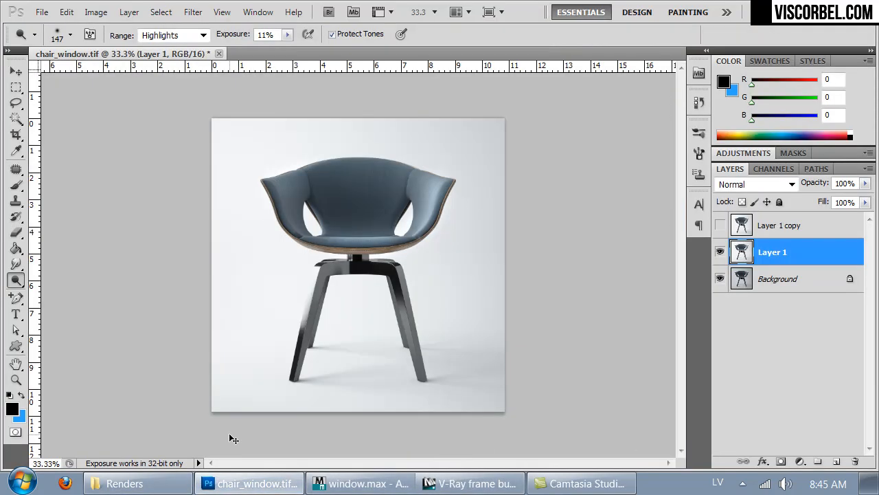
key("ctrl+o")
left_click(233, 224)
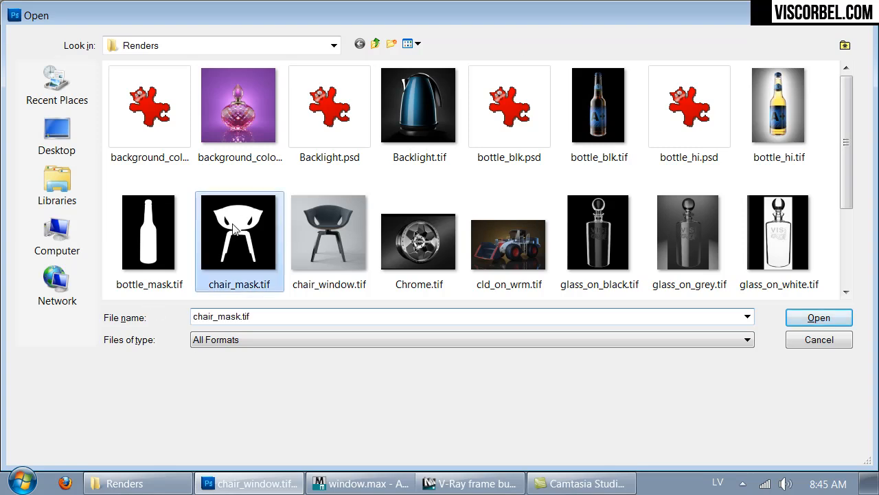
double_click(233, 224)
key("ctrl+a")
key("ctrl+Tab")
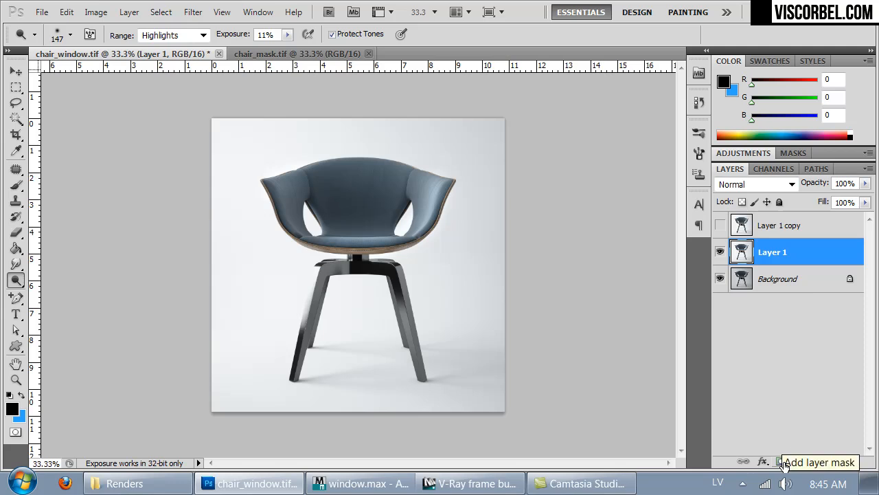
Duplicate Layer 1 and paste the copied chair alpha into a new layer mask on the duplicate, leaving the layer image active
key("ctrl+j")
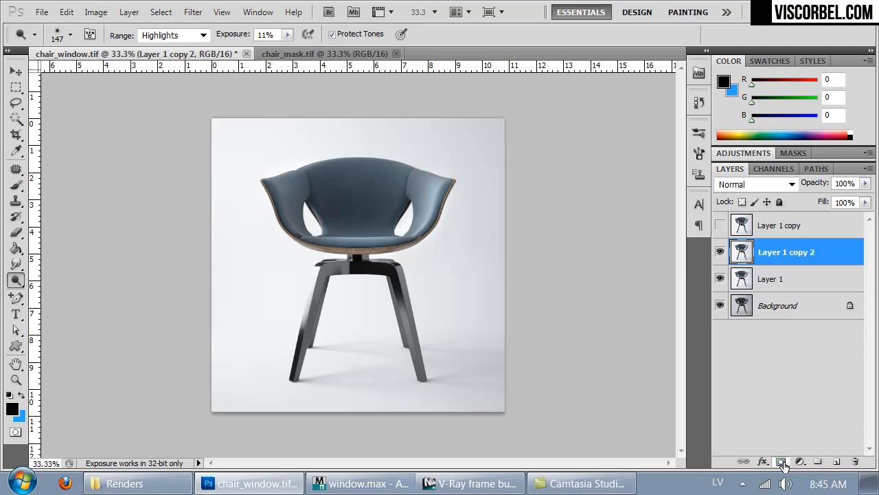
left_click(781, 462)
left_click(764, 166)
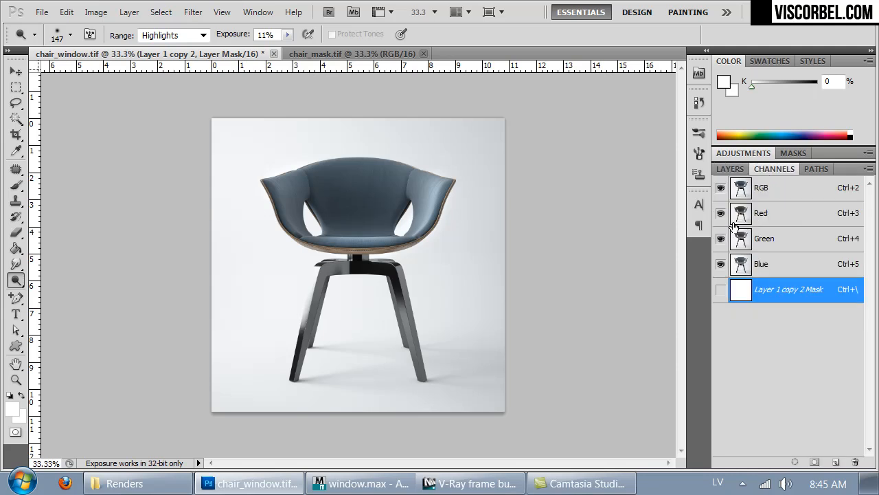
key("d")
left_click(722, 290)
key("ctrl+v")
left_click(721, 290)
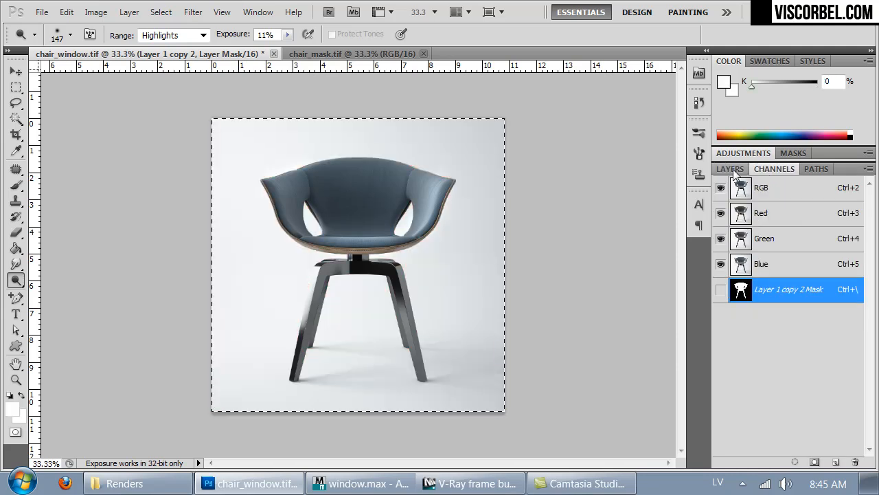
left_click(730, 168)
left_click(742, 255)
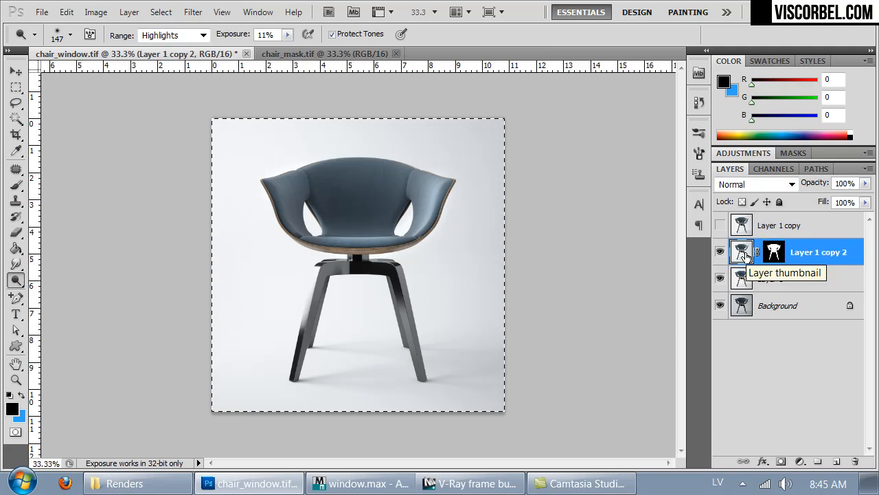
key("ctrl+j")
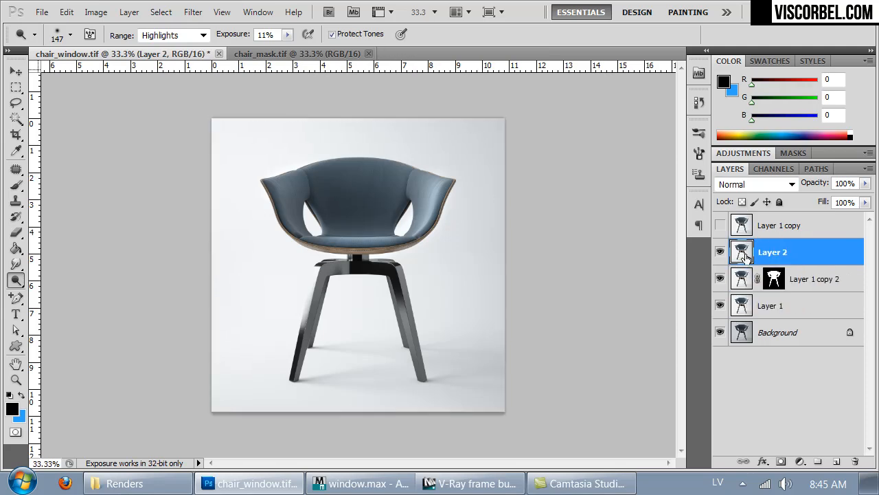
left_click(756, 184)
left_click(749, 217)
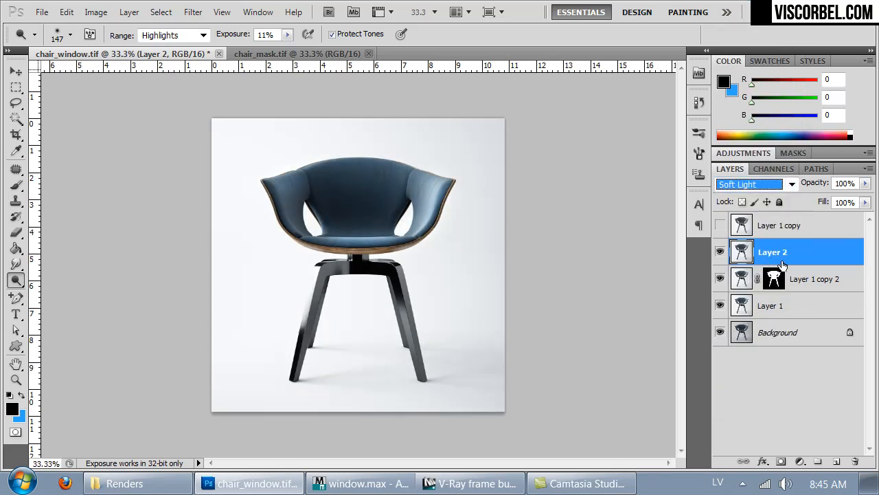
key("Up")
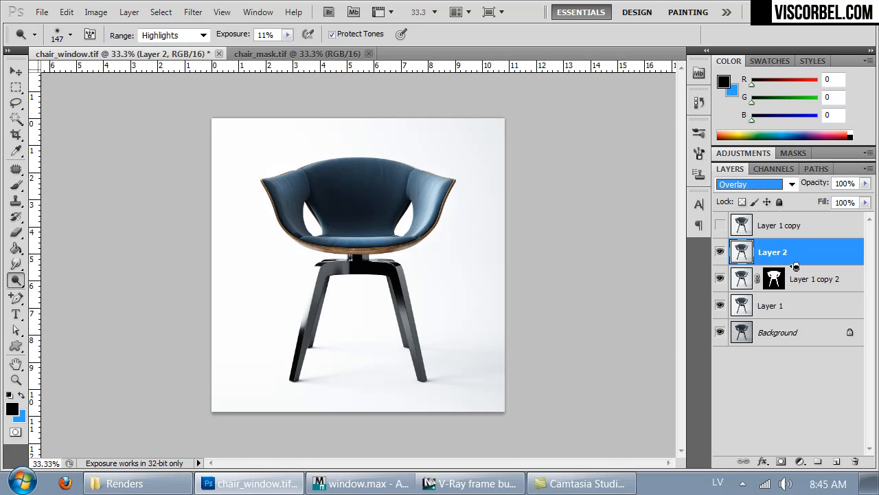
left_click(853, 465)
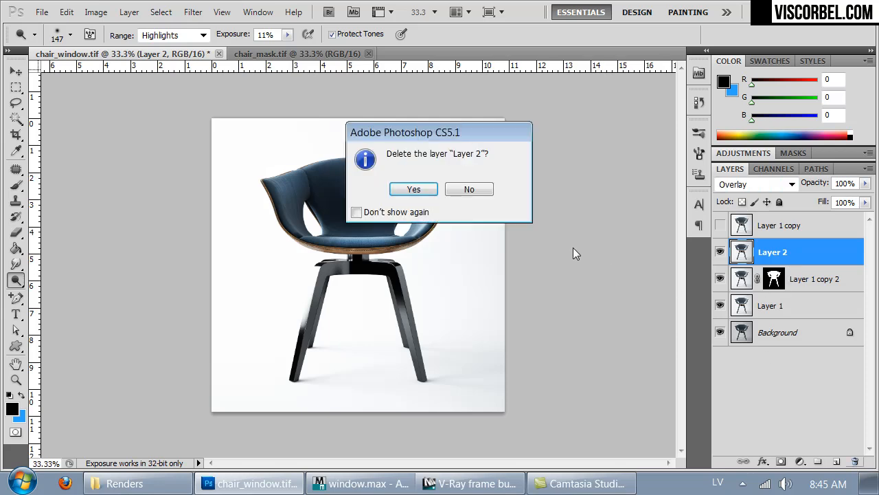
left_click(415, 189)
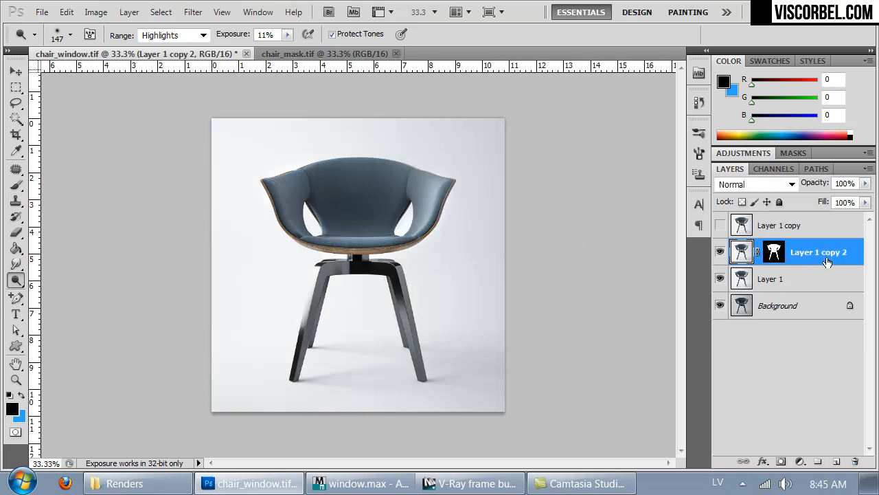
Duplicate the masked Layer 1 copy 2, set the duplicate's blend mode to Overlay and compare the chair with and without it
key("ctrl+j")
left_click(756, 184)
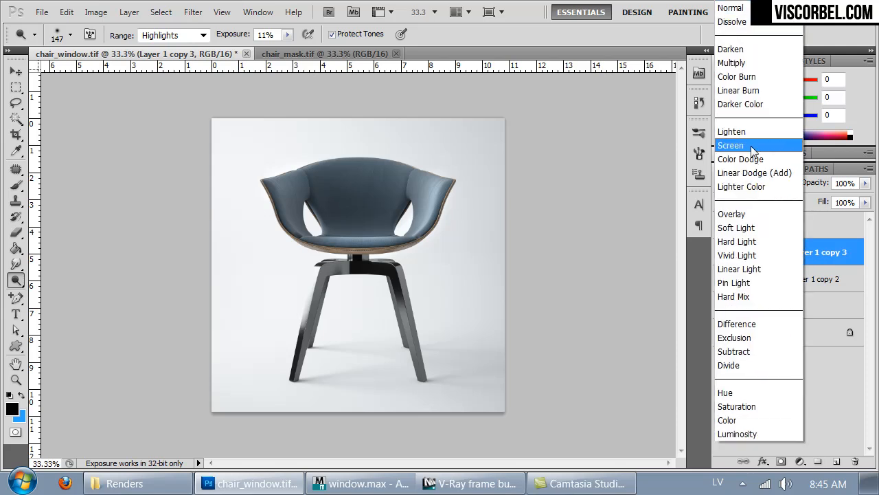
left_click(739, 218)
key("Down")
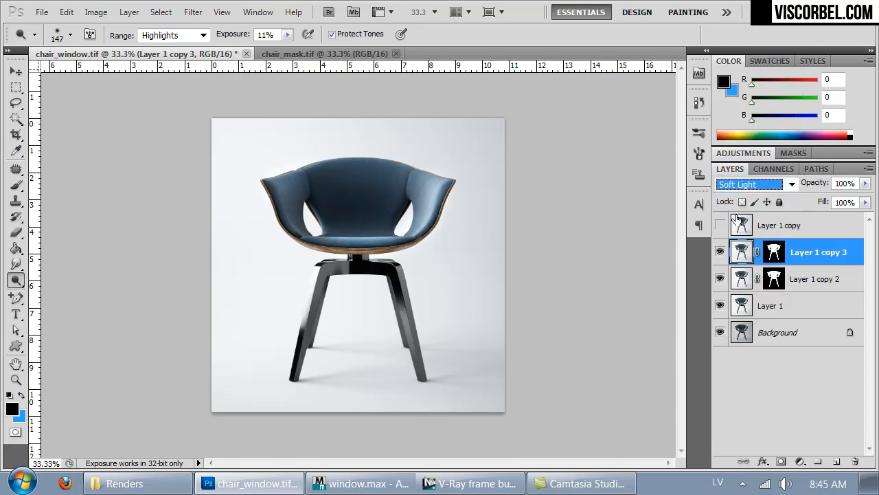
key("Up")
key("Down")
key("Up")
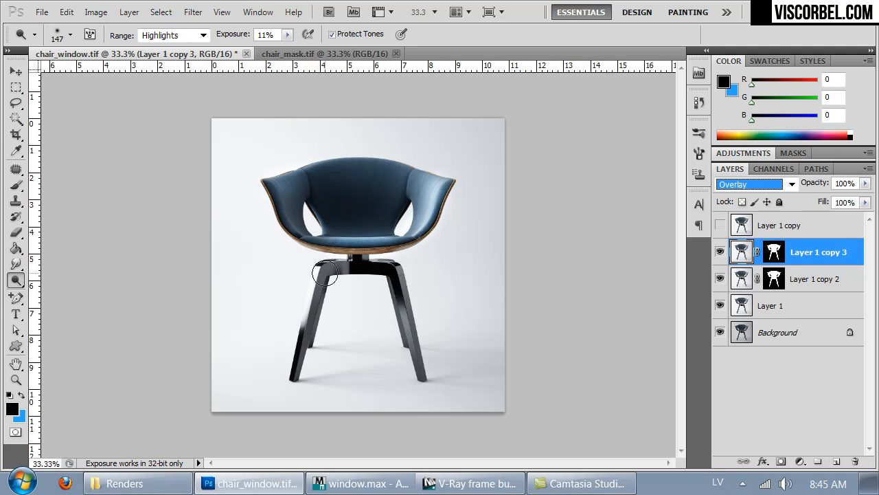
left_click(718, 258)
left_click(718, 259)
Try raising the lightness of the masked Layer 1 copy 2 to +28 with Hue/Saturation
left_click(744, 282)
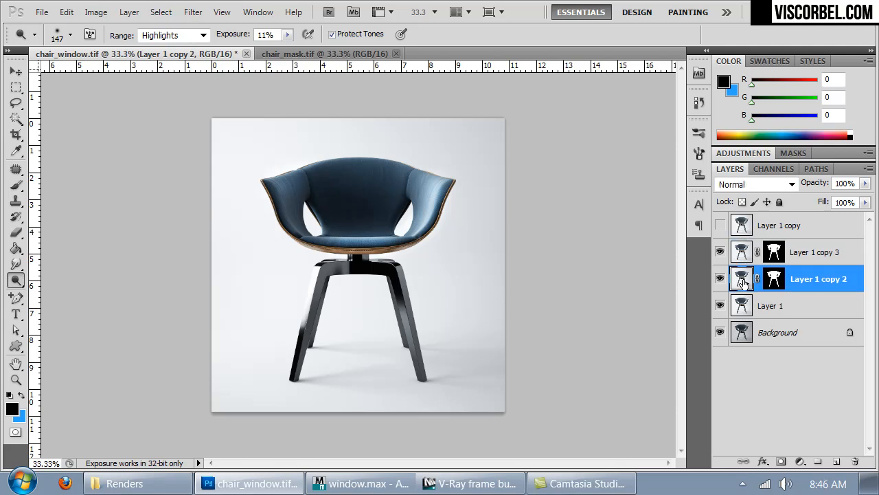
key("ctrl+u")
left_click_drag(533, 310, 557, 320)
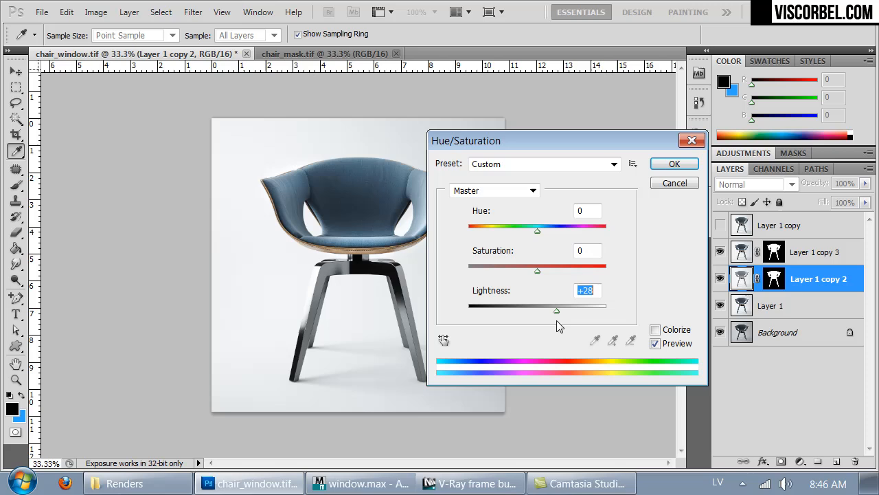
left_click(675, 166)
key("o")
Lower the lightness of Layer 1 to -10 with Hue/Saturation to darken the backdrop behind the chair
left_click(752, 306)
key("ctrl+u")
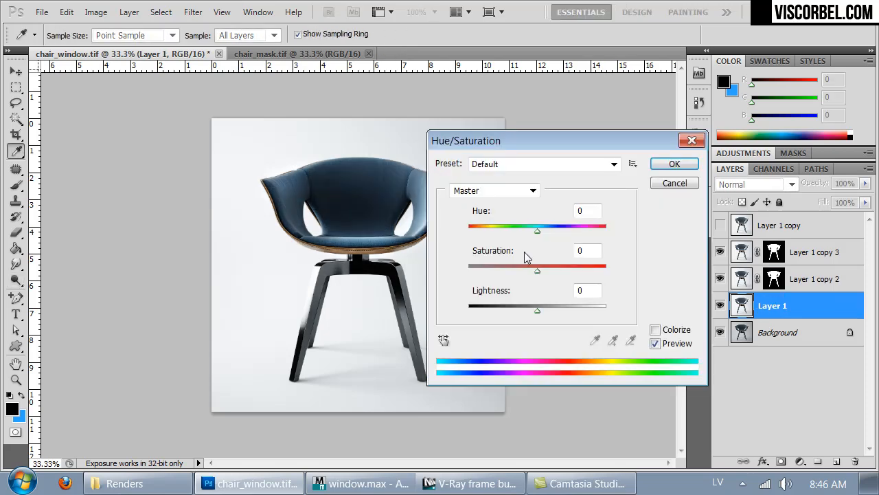
left_click_drag(531, 309, 533, 315)
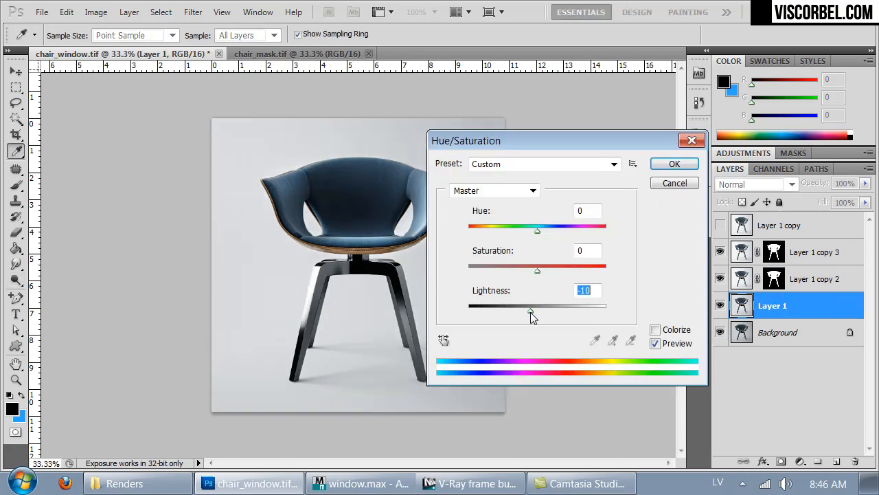
left_click(666, 164)
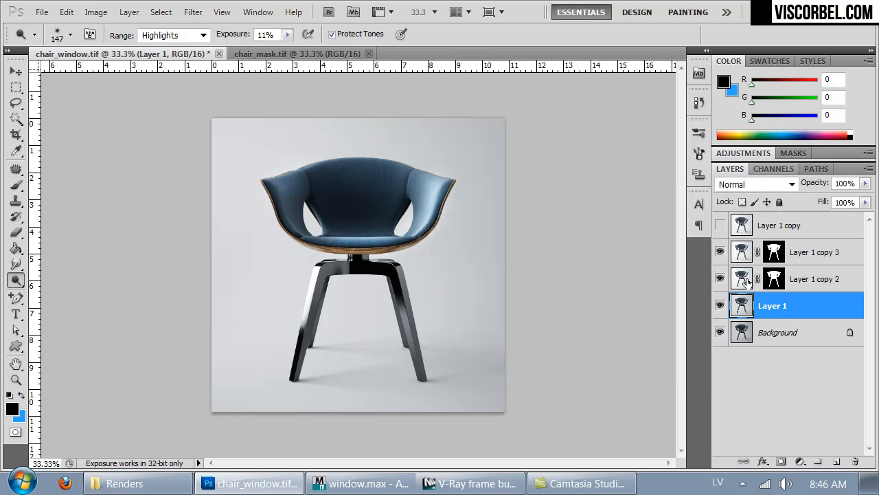
Brighten the backdrop on Layer 1 again by raising its lightness slightly with Hue/Saturation
key("ctrl+u")
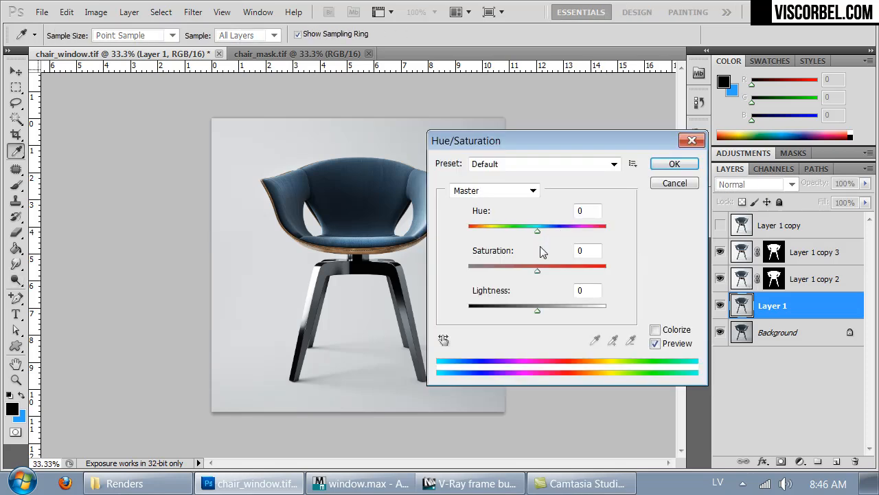
left_click(541, 309)
left_click_drag(541, 309, 545, 310)
left_click(675, 164)
Reduce the opacity of the Overlay layer, Layer 1 copy 3, to 58%
left_click(731, 247)
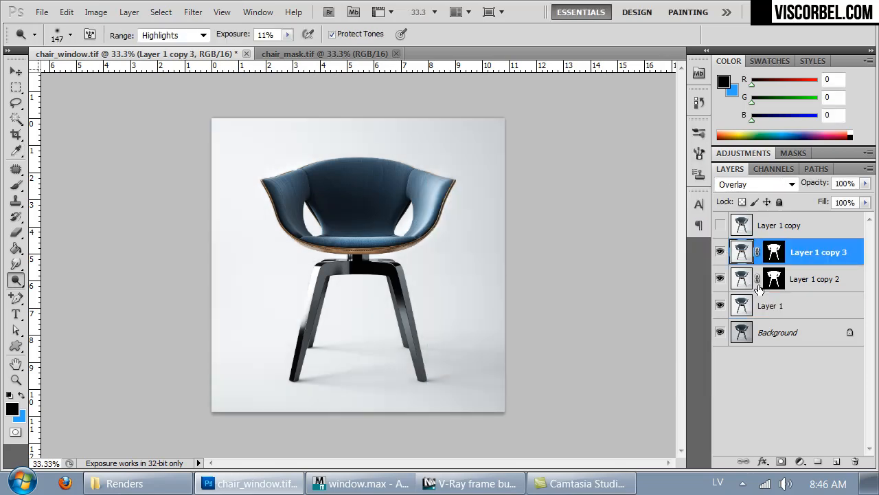
left_click(865, 184)
left_click_drag(864, 198, 823, 199)
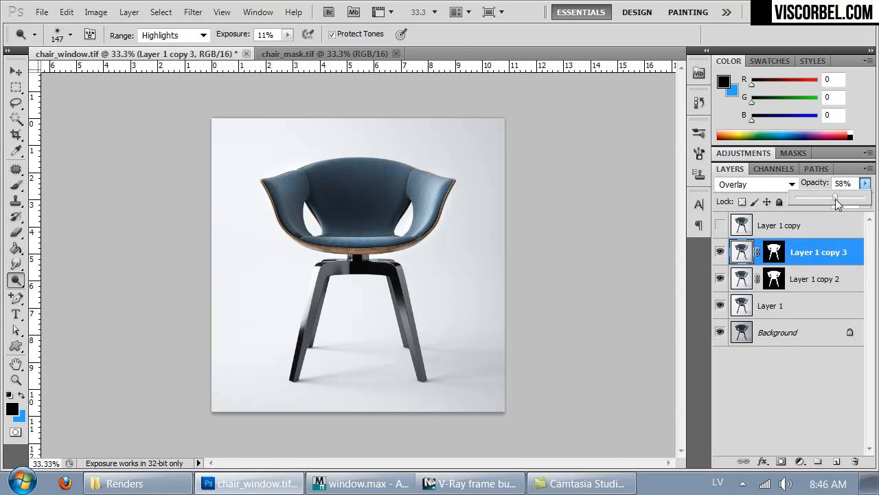
Delete the hidden Layer 1 copy from the layer stack
left_click(783, 226)
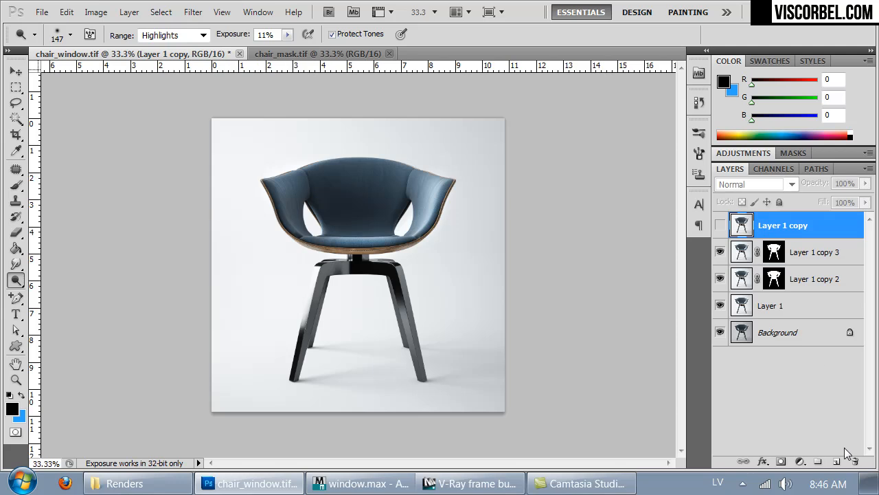
left_click(855, 461)
left_click(413, 189)
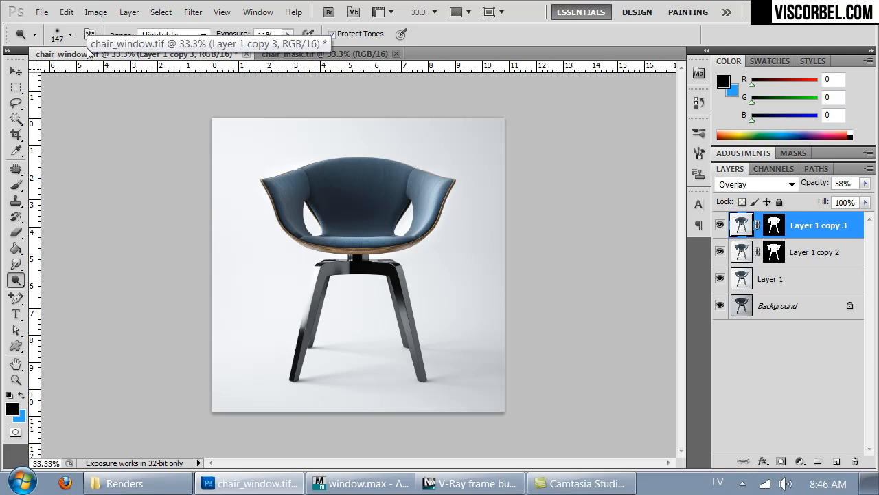
Save the layered chair image in the Renders folder as chair_window.psd in Photoshop format with Maximize Compatibility enabled
key("ctrl+shift+s")
left_click(291, 334)
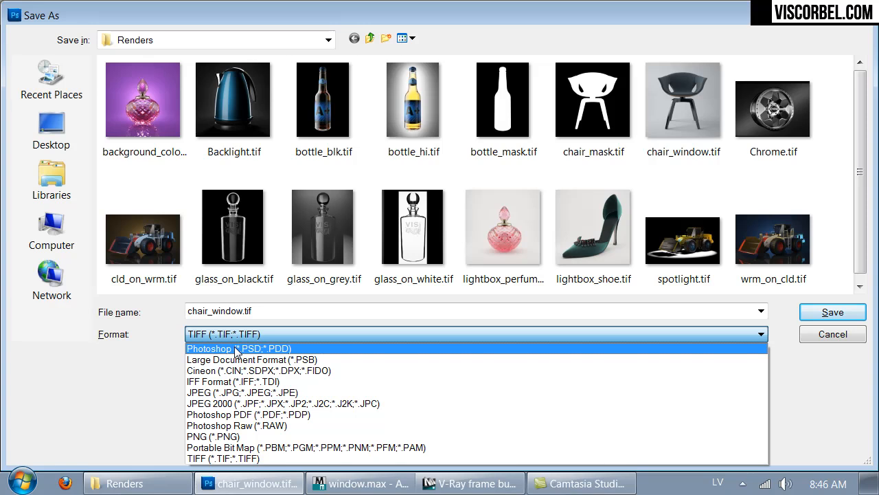
left_click(237, 349)
left_click(824, 314)
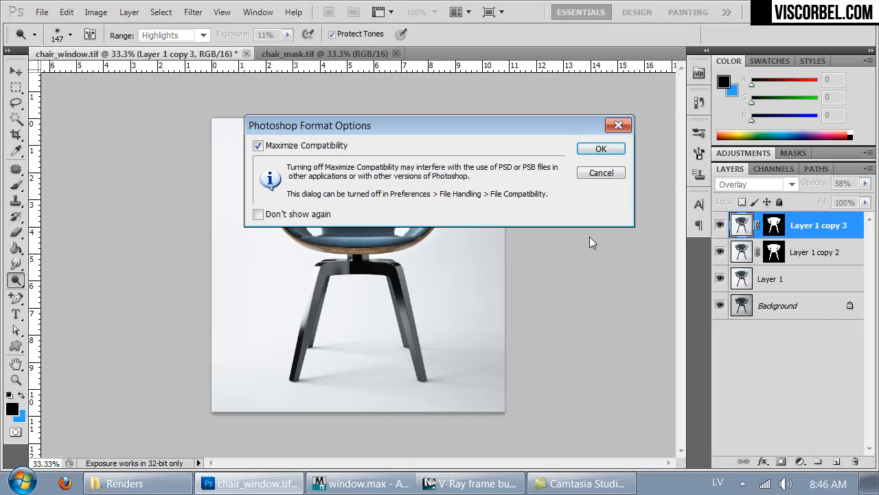
left_click(601, 150)
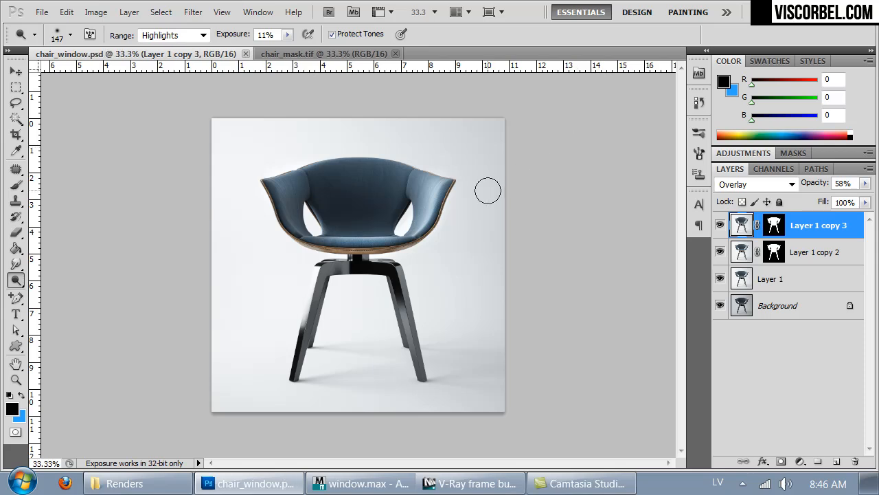
Close both chair documents and open Chrome.tif from the Renders folder in Photoshop
key("ctrl+w")
key("ctrl+w")
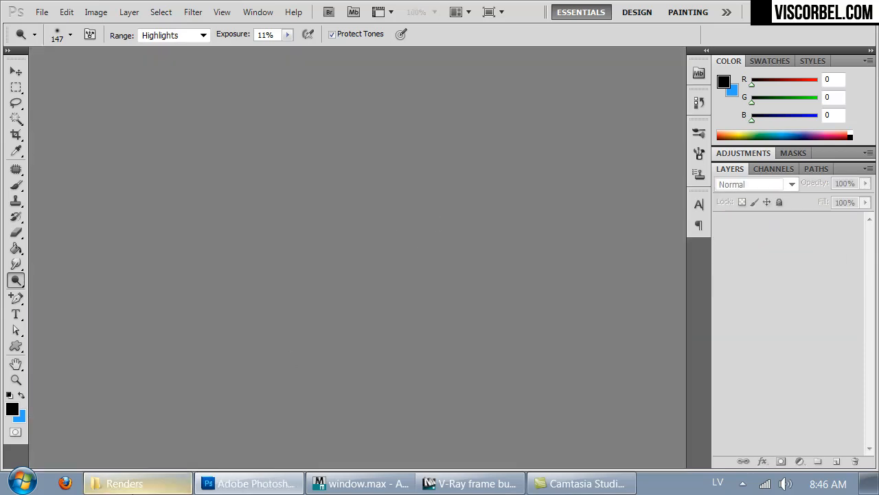
left_click(124, 483)
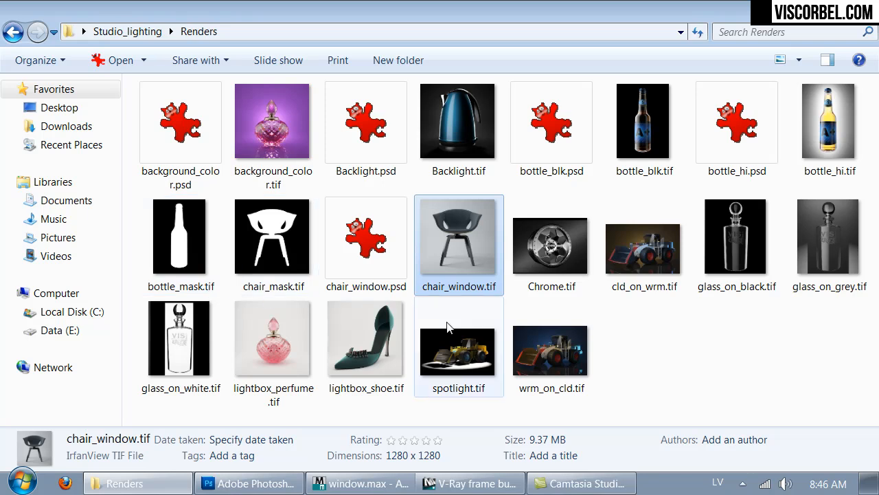
left_click(700, 368)
left_click_drag(539, 233, 311, 252)
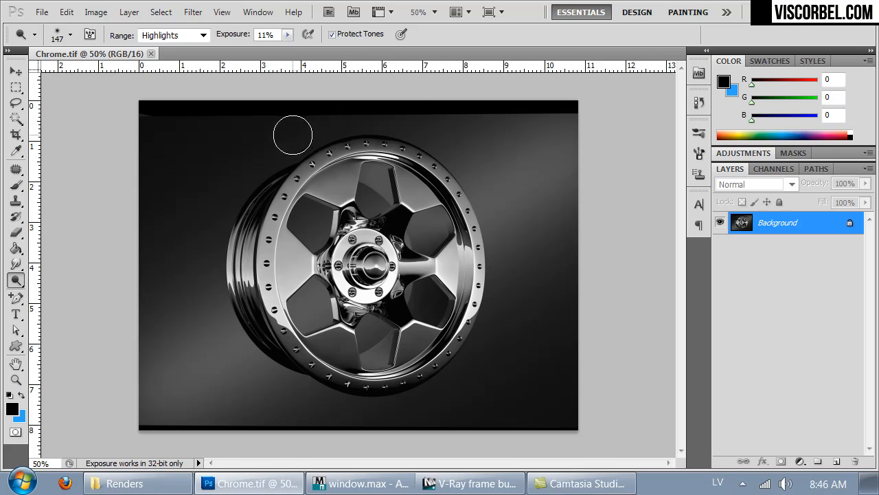
Crop the wheel render to remove the black strips along its upper and lower edges, and trim both sides slightly
key("c")
left_click_drag(445, 253, 610, 413)
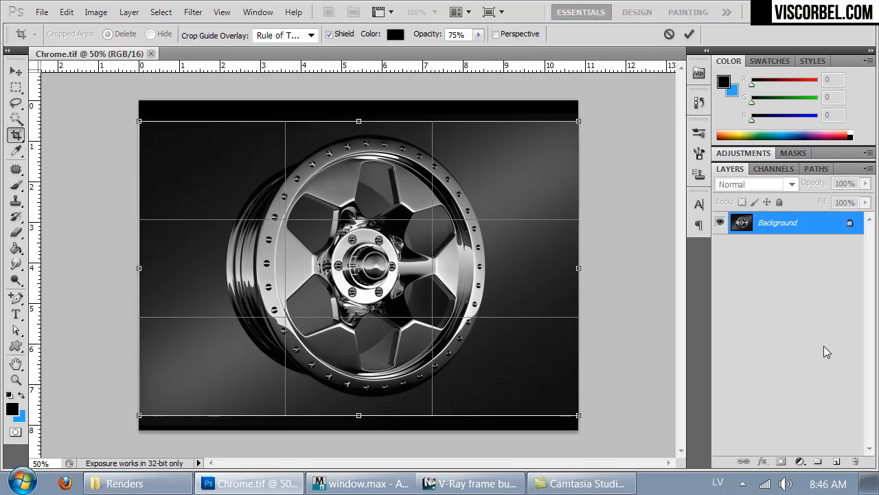
key("Return")
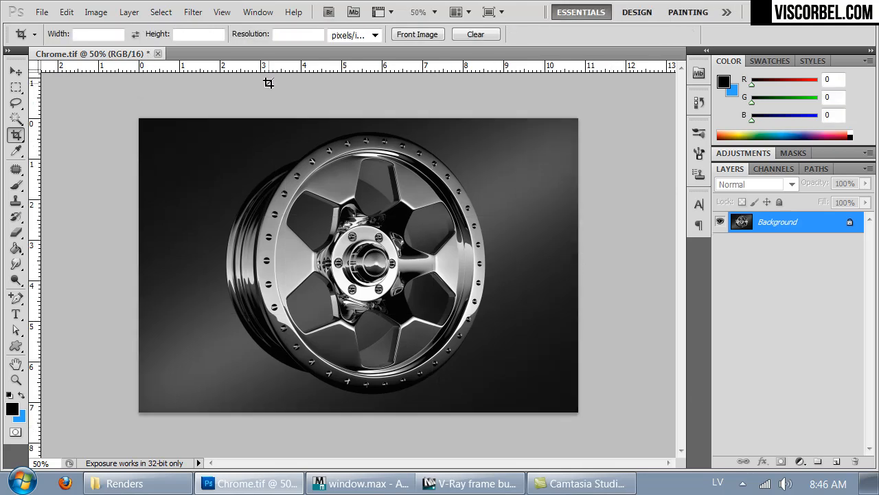
left_click_drag(414, 483, 565, 492)
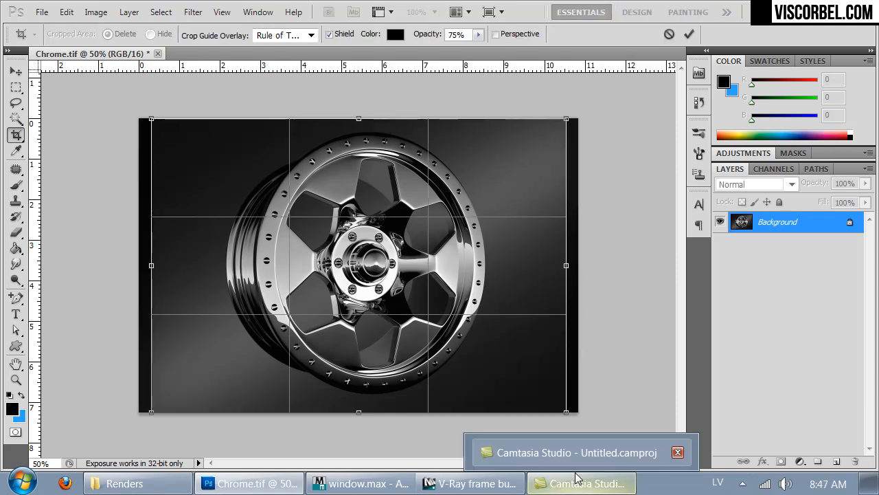
key("Return")
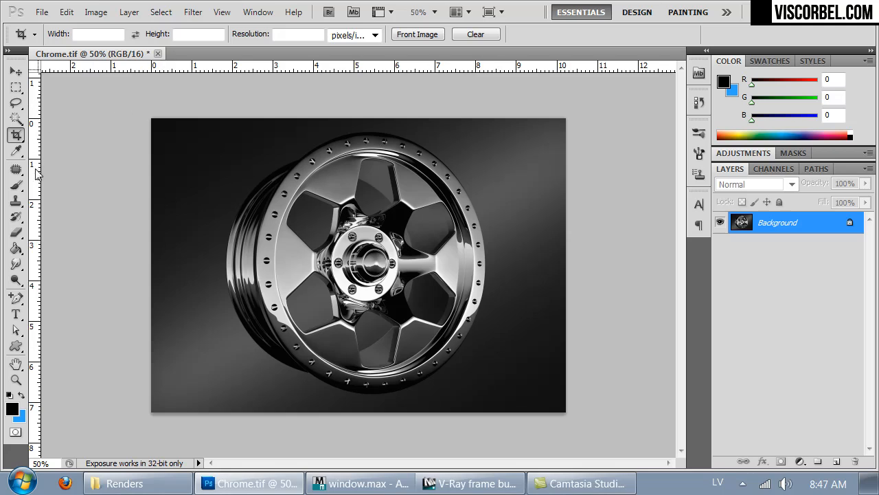
Select the wheel's bright highlights with Color Range at fuzziness 95 and copy the selection to a new layer
left_click(160, 11)
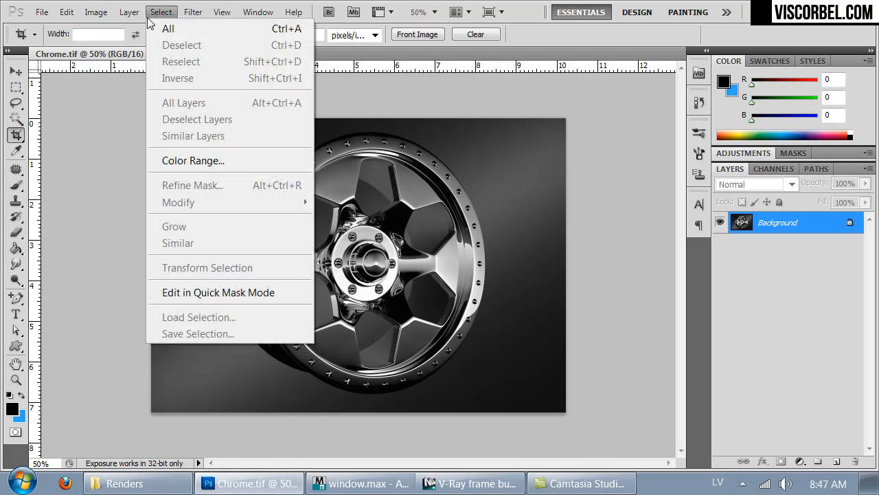
left_click(206, 160)
left_click(380, 257)
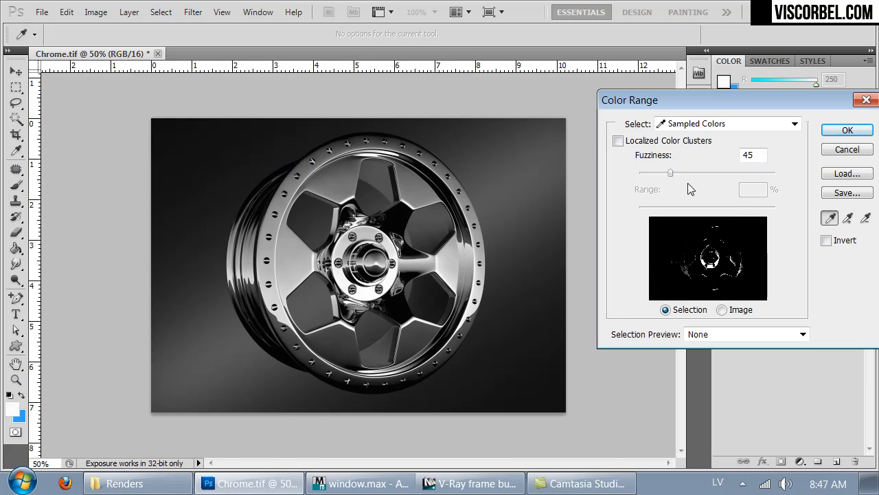
left_click_drag(671, 173, 705, 173)
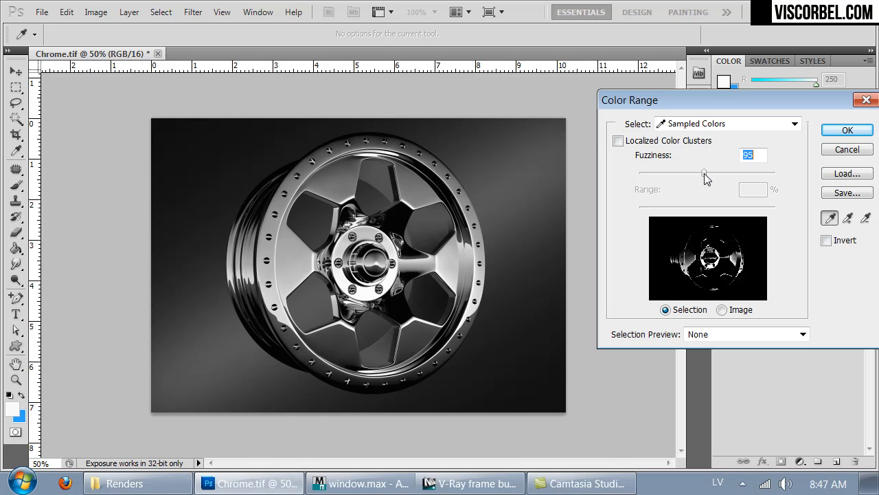
left_click(847, 130)
key("c")
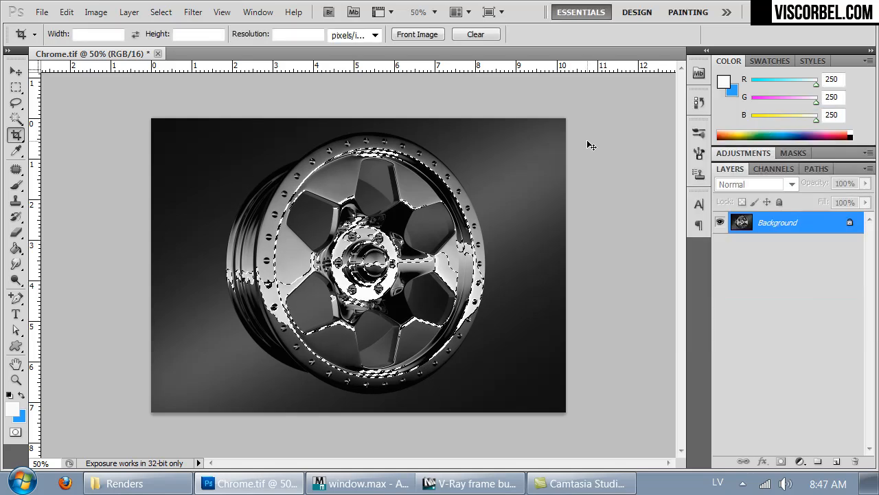
key("ctrl+j")
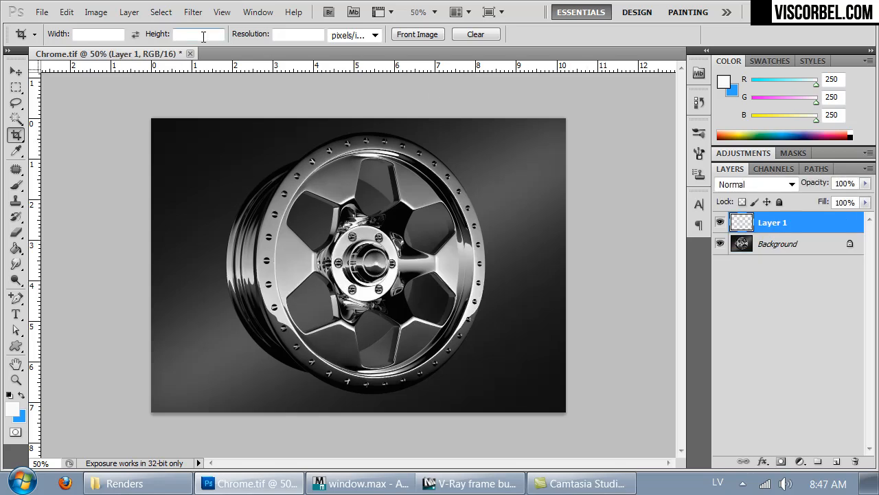
Brighten the copied highlights on Layer 1 with Levels by lowering the white input level
key("ctrl+l")
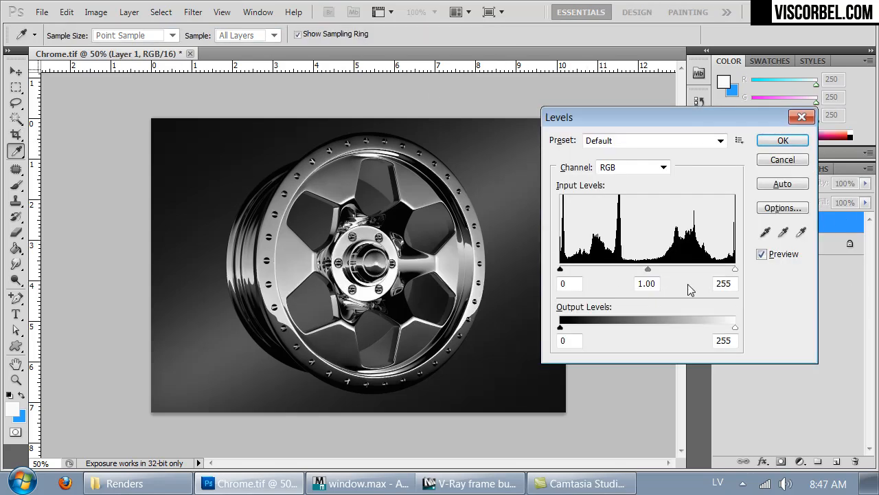
left_click_drag(736, 269, 686, 296)
left_click(783, 141)
key("c")
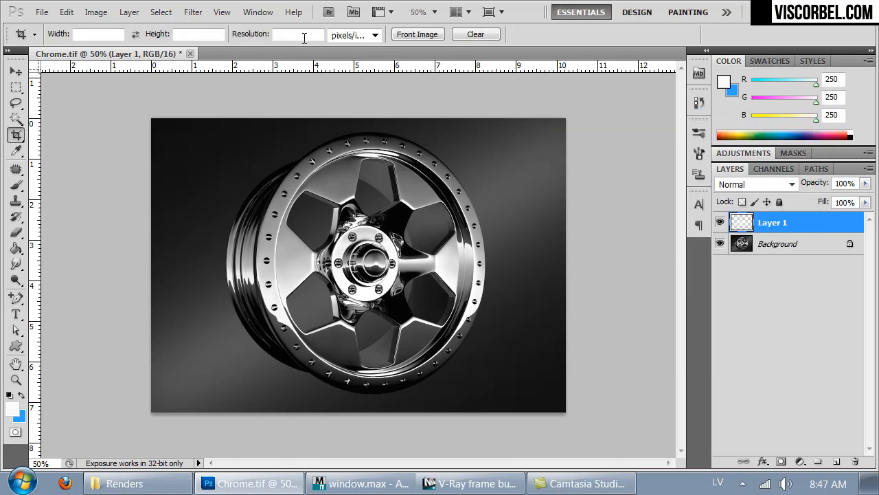
Apply a Gaussian Blur with a radius of 8.9 pixels to the highlights on Layer 1
left_click(193, 11)
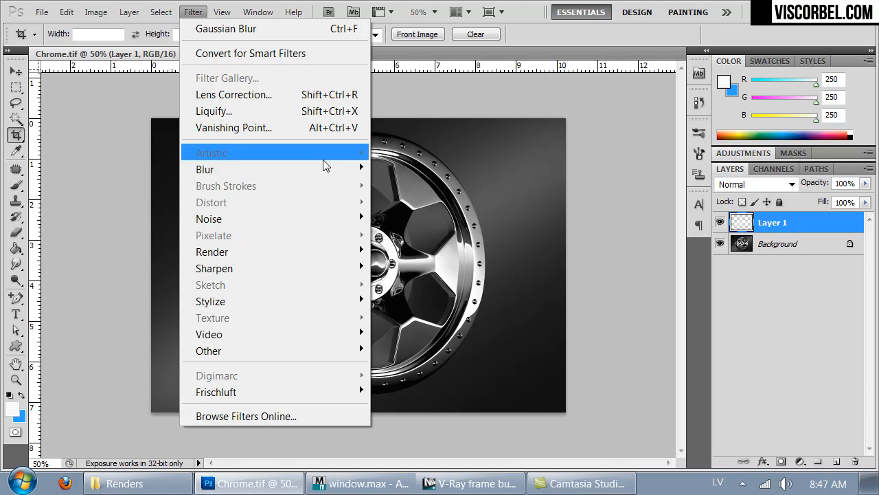
mouse_move(311, 178)
left_click(135, 234)
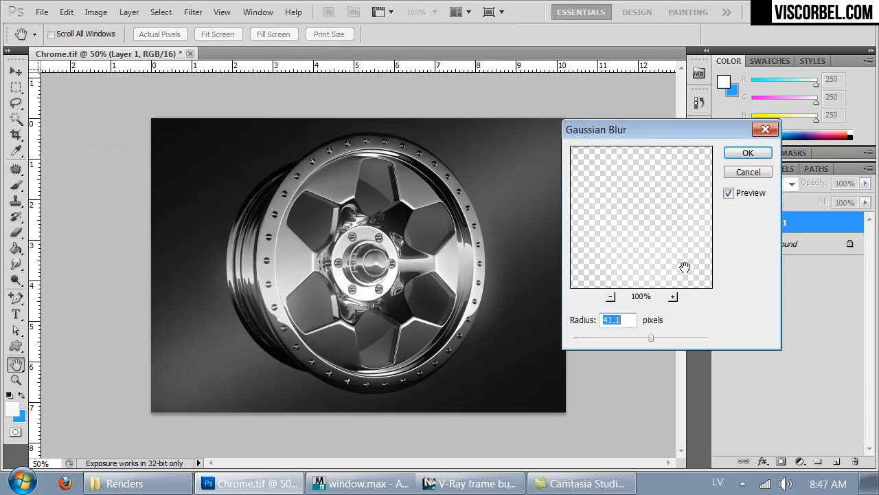
left_click_drag(651, 338, 620, 340)
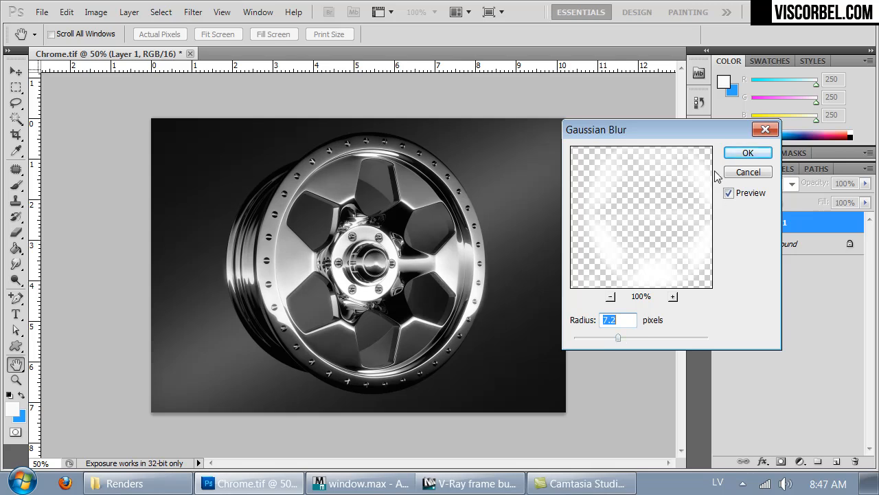
left_click(607, 337)
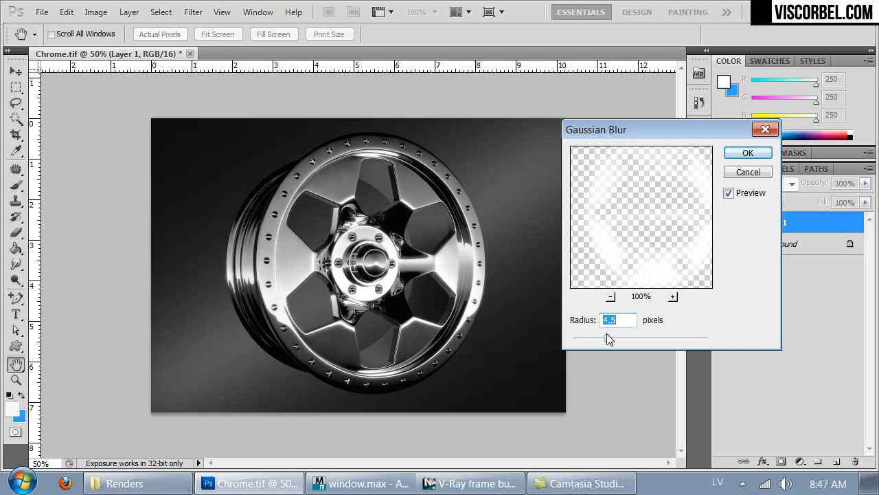
mouse_move(614, 334)
left_mouse_down()
mouse_move(635, 333)
mouse_move(624, 333)
left_mouse_up()
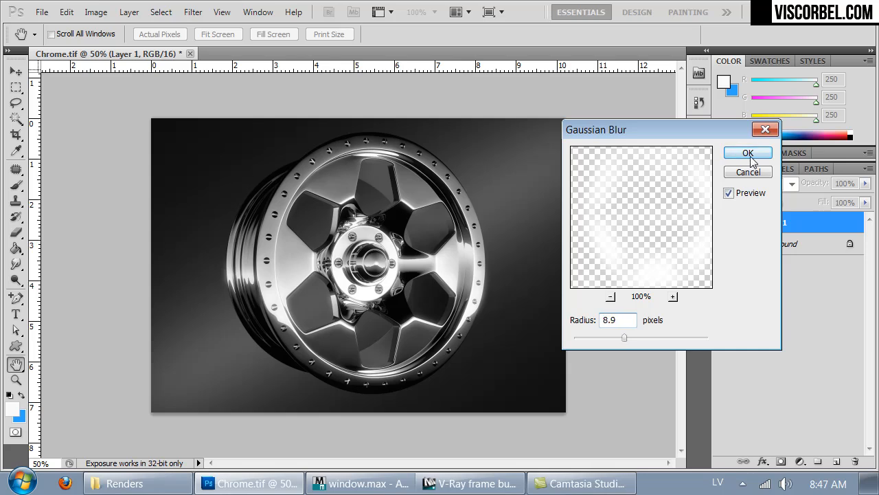
left_click(749, 154)
Set Layer 1's blend mode to Overlay and toggle the layer's visibility to compare the wheel with and without the glow
left_click(759, 183)
left_click(750, 228)
key("Down")
key("Up")
key("Up")
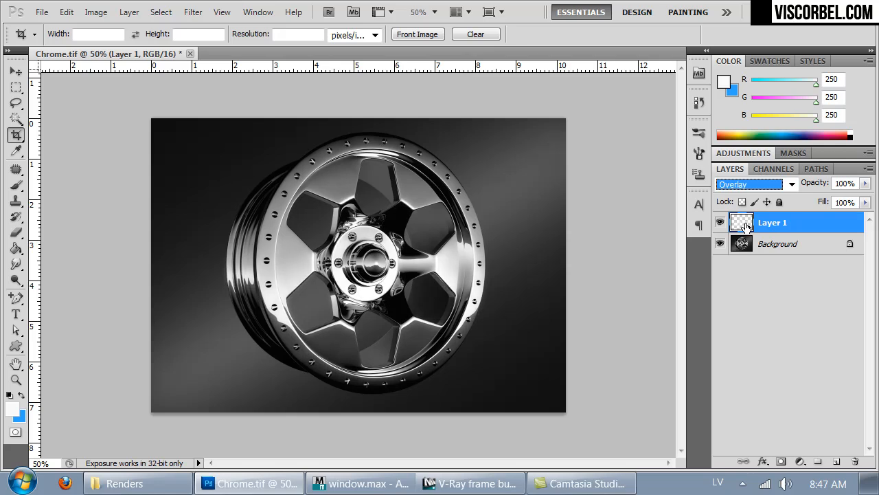
left_click(719, 224)
left_click(719, 224)
left_click(719, 224)
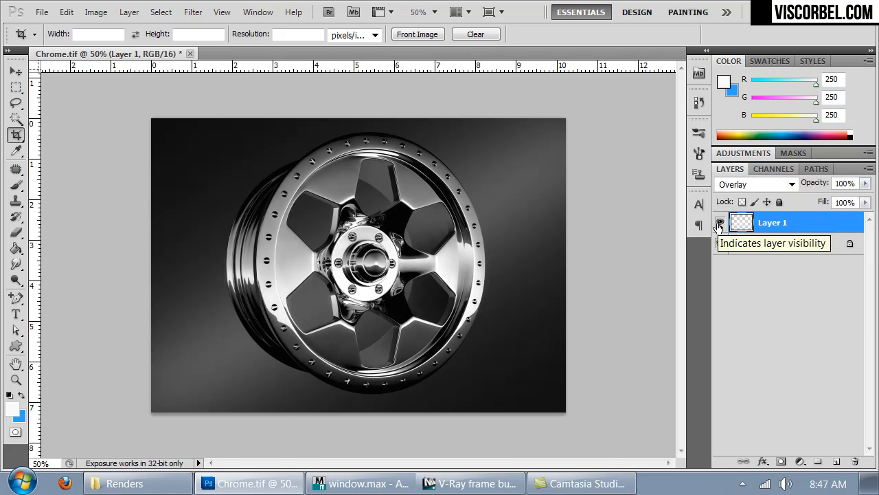
left_click(719, 224)
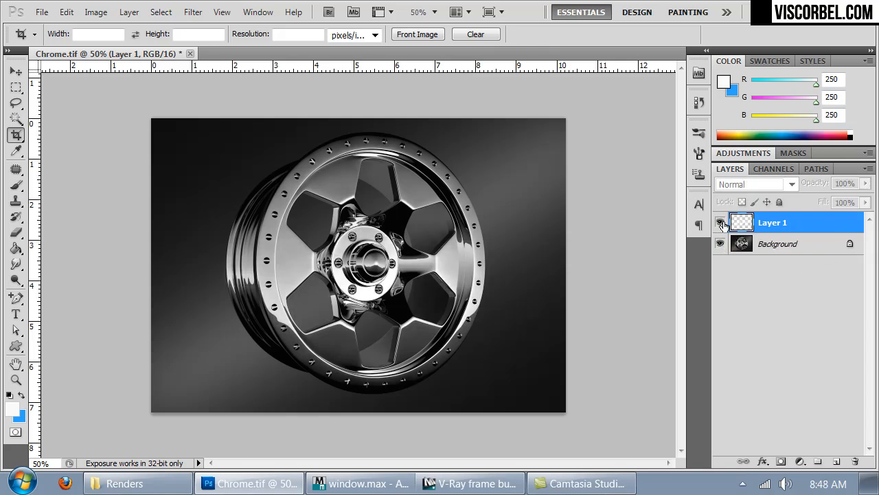
left_click(720, 224)
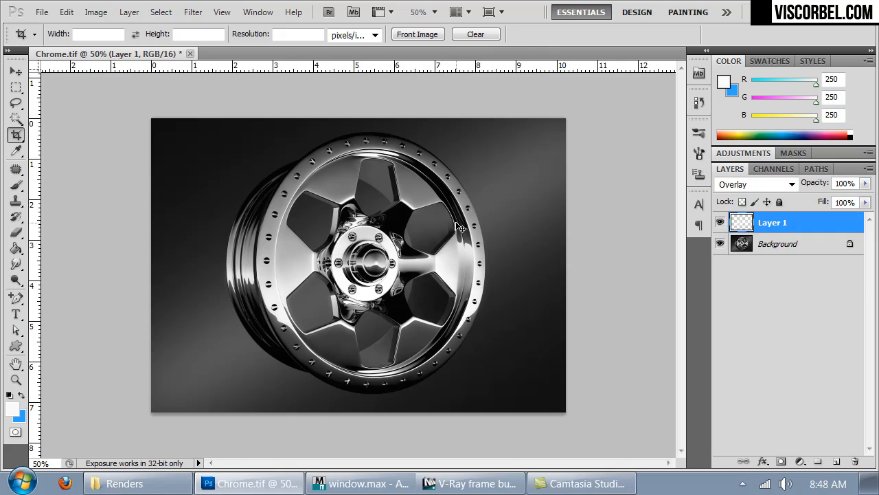
Save the layered wheel image in the Renders folder as Chrome.psd in Photoshop format
key("ctrl+shift+s")
left_click(416, 334)
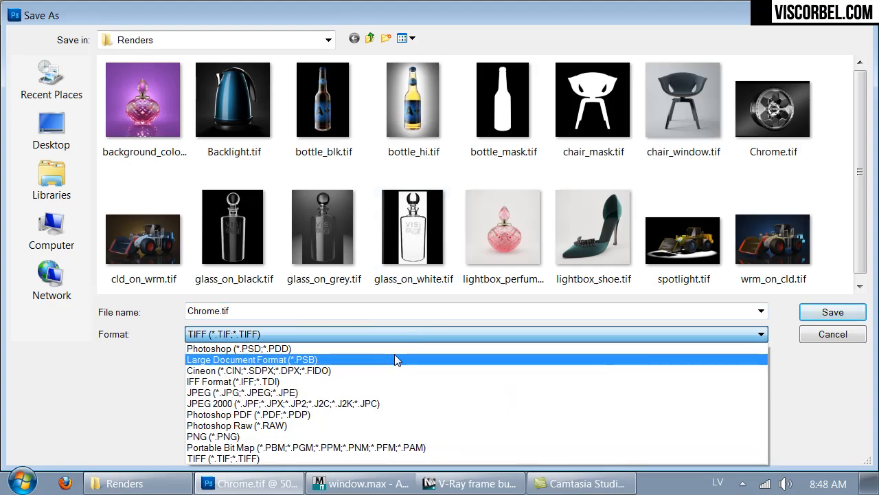
left_click(395, 350)
left_click(804, 312)
left_click(598, 147)
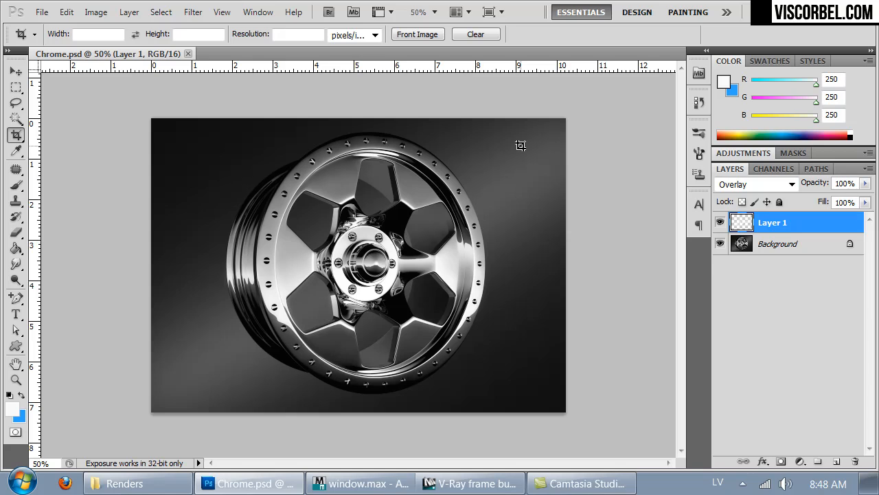
Close the wheel document and open cld_on_wrm.tif and wrm_on_cld.tif together from the Renders folder
key("ctrl+w")
key("ctrl+o")
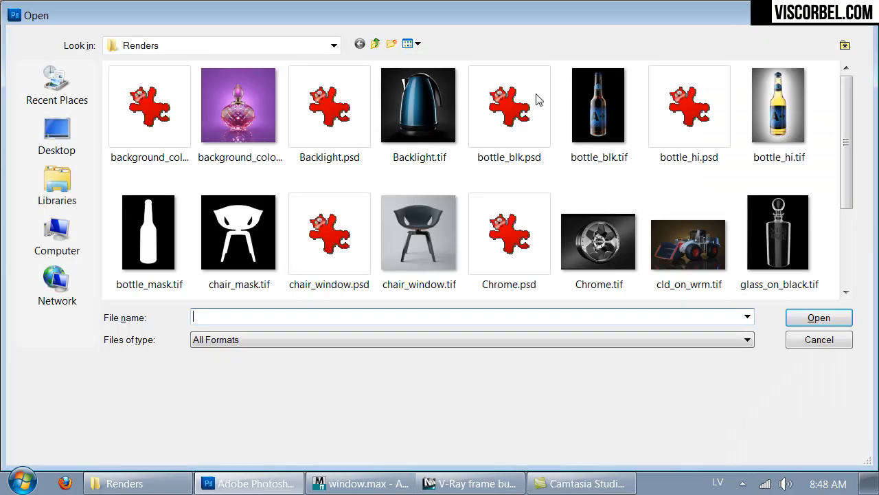
left_click(687, 257)
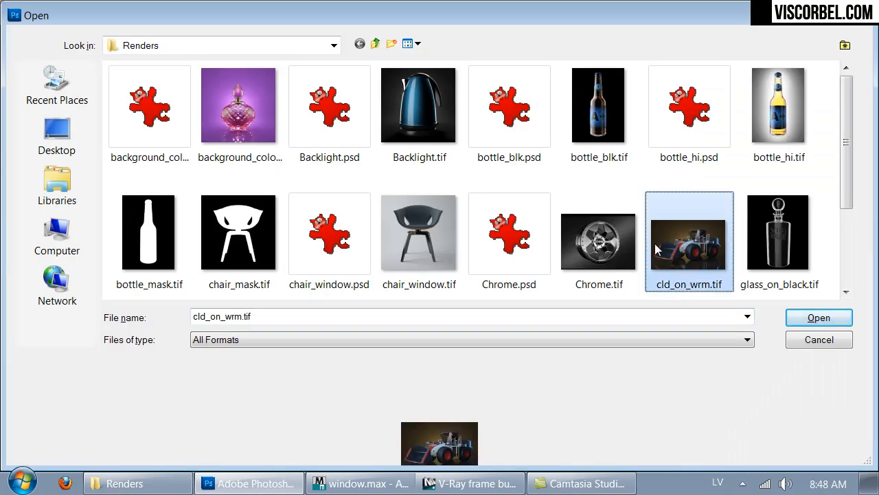
scroll(657, 249, "down", 1)
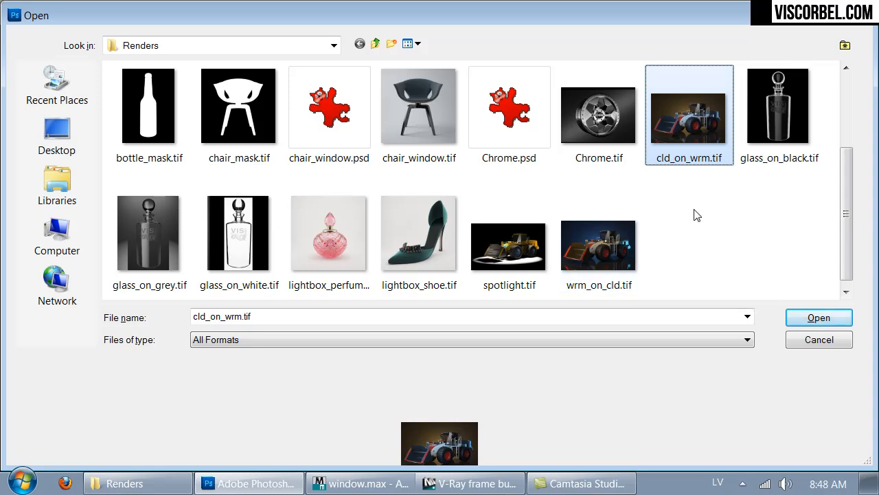
left_click(627, 240, "ctrl")
key("Return")
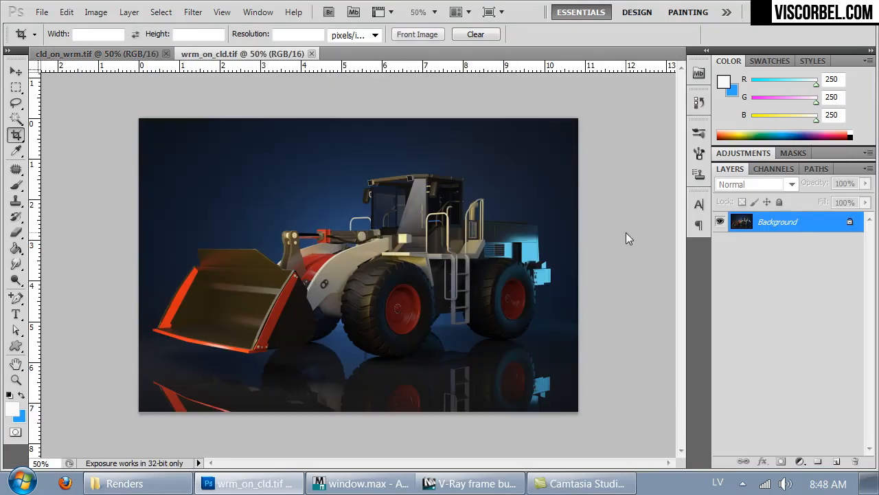
Compare the two wheel loader renders by switching repeatedly between cld_on_wrm.tif and wrm_on_cld.tif
key("ctrl+Tab")
key("ctrl+Tab")
key("ctrl+Tab")
key("ctrl+Tab")
key("ctrl+Tab")
key("ctrl+Tab")
key("ctrl+Tab")
key("ctrl+Tab")
key("ctrl+Tab")
key("ctrl+Tab")
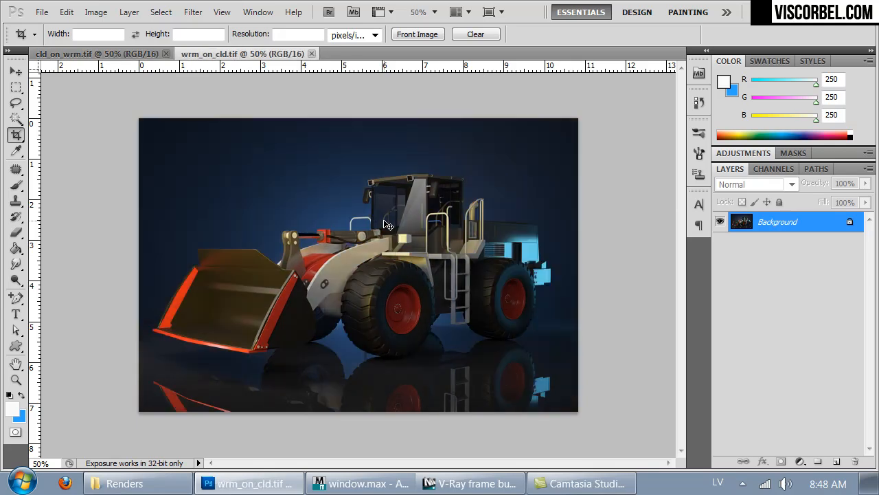
key("ctrl+Tab")
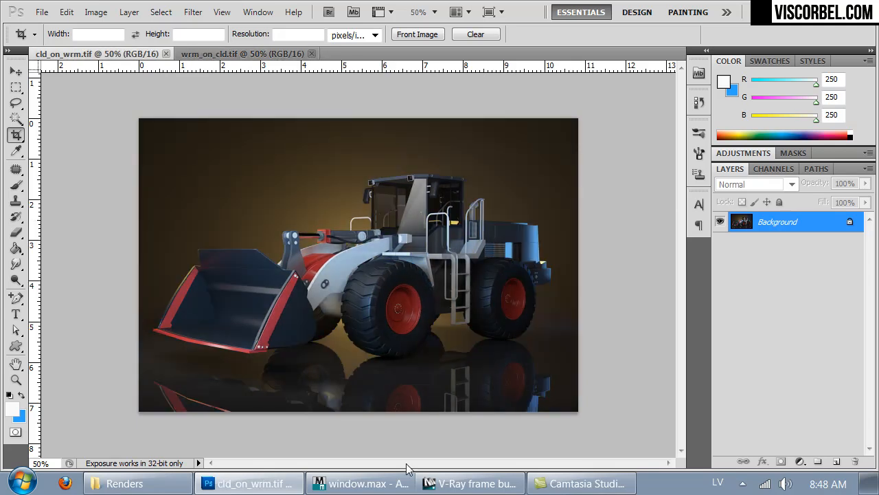
Switch to 3ds Max and close the V-Ray frame buffer, Material Editor, Render Setup and V-Ray messages windows
left_click(361, 483)
left_click(668, 106)
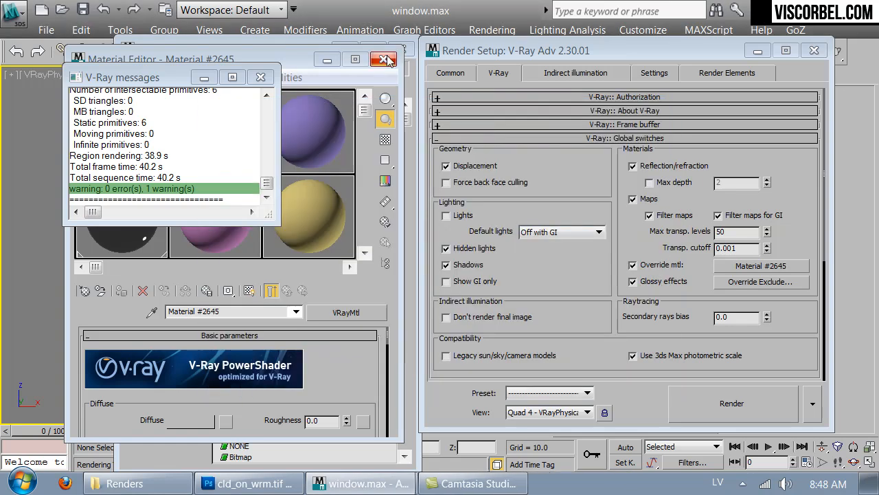
left_click(383, 59)
left_click(814, 50)
left_click(261, 77)
Start opening another scene in place of the chair scene
left_click(14, 14)
left_click(68, 110)
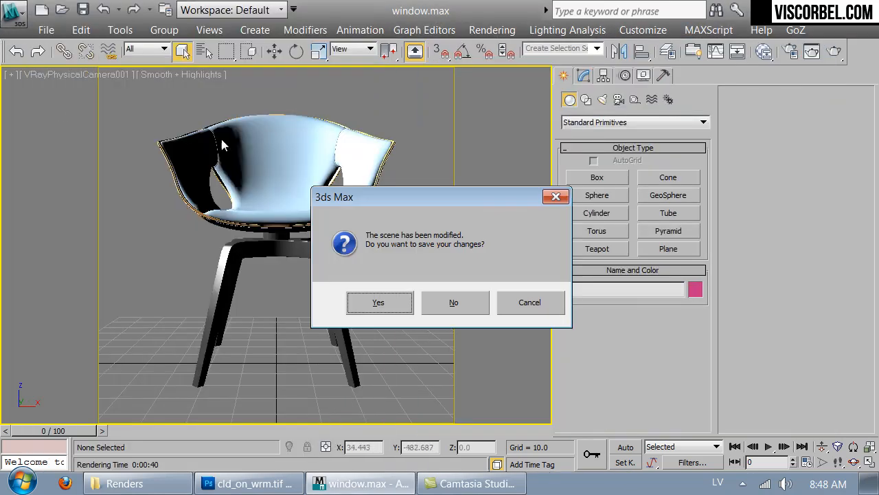
Discard the changes to the current scene and open warm_on_cold.max from the Scenes folder
left_click(452, 299)
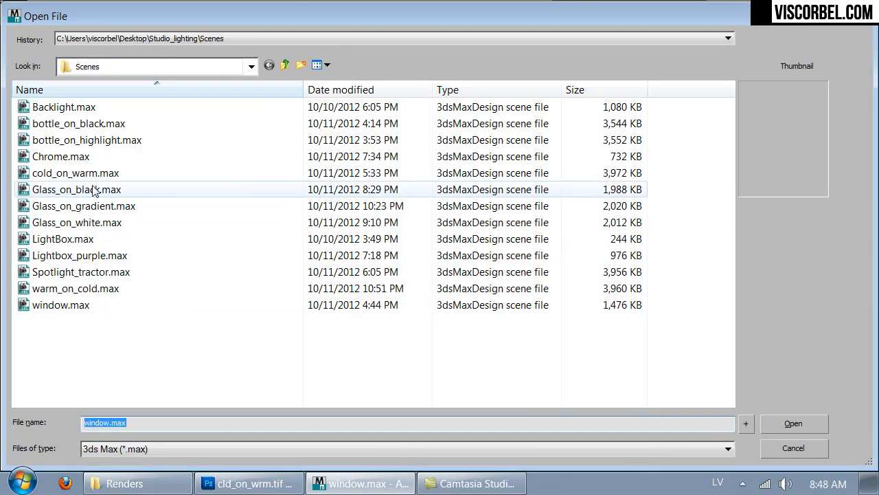
left_click(110, 188)
left_click(89, 139)
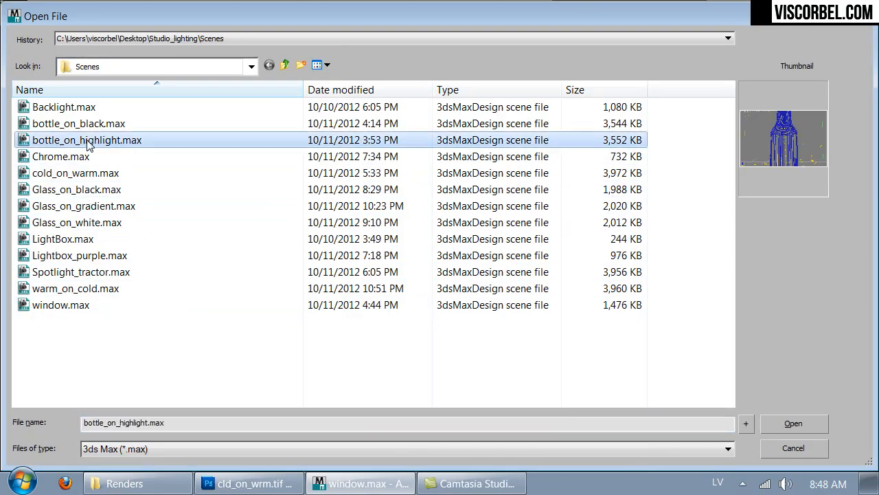
left_click(66, 273)
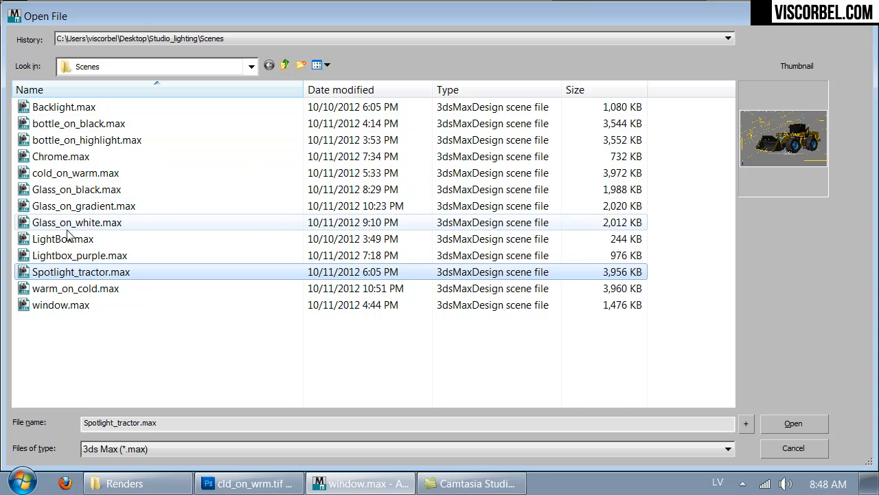
left_click(68, 288)
left_click(804, 423)
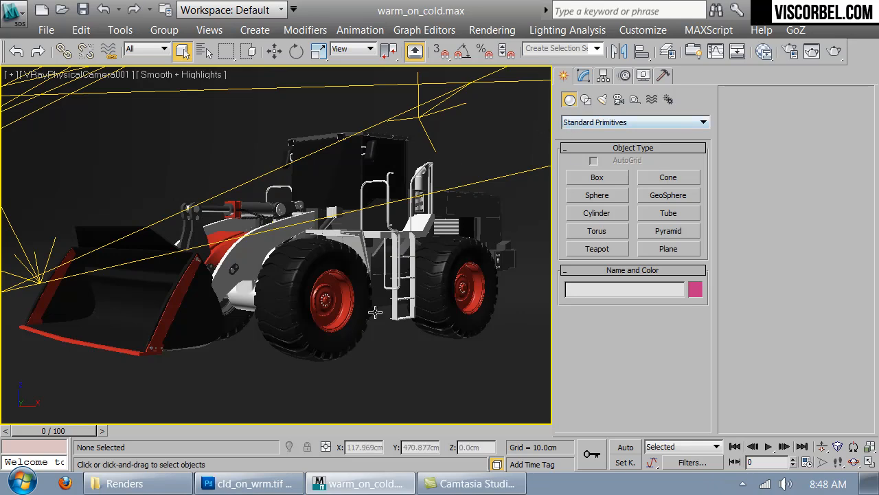
Hide the studio backdrop surrounding the tractor
left_click(393, 349)
right_click(487, 142)
left_click(518, 106)
Ungroup the Toy_tractor group and its nested groups, including Group32, down to individual parts
left_click(335, 157)
left_click(479, 129)
left_click(360, 165)
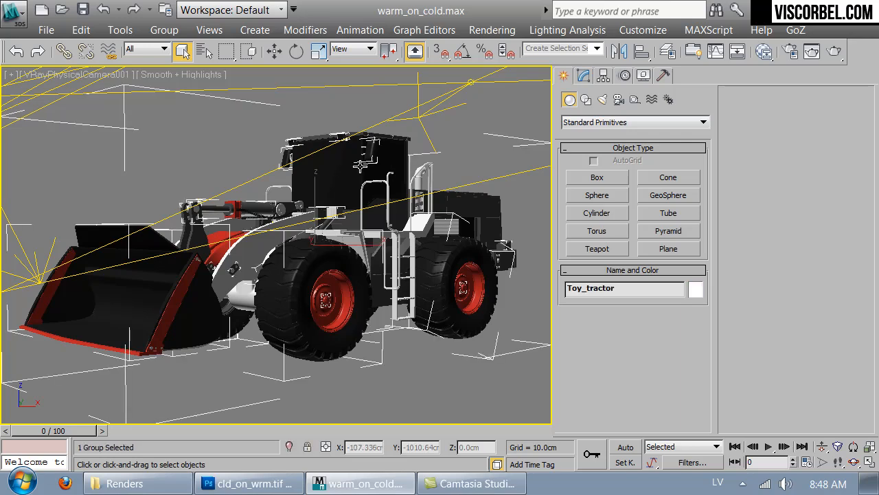
left_click(164, 30)
left_click(172, 65)
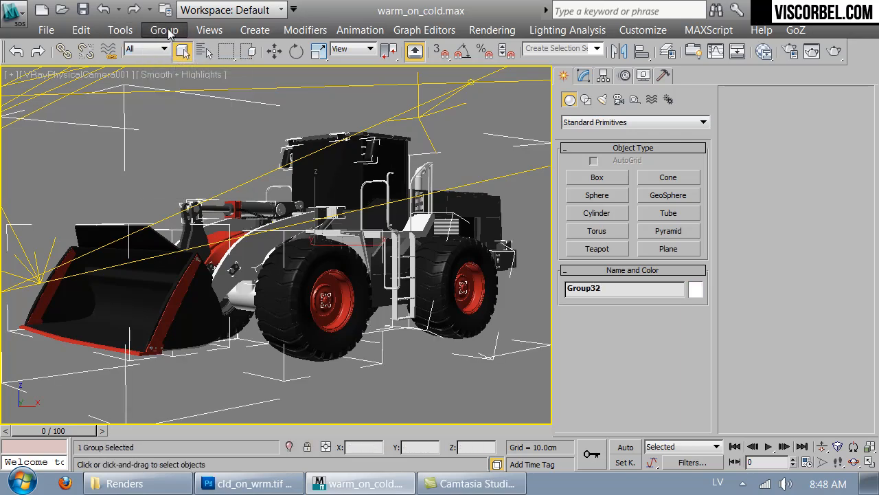
left_click(171, 31)
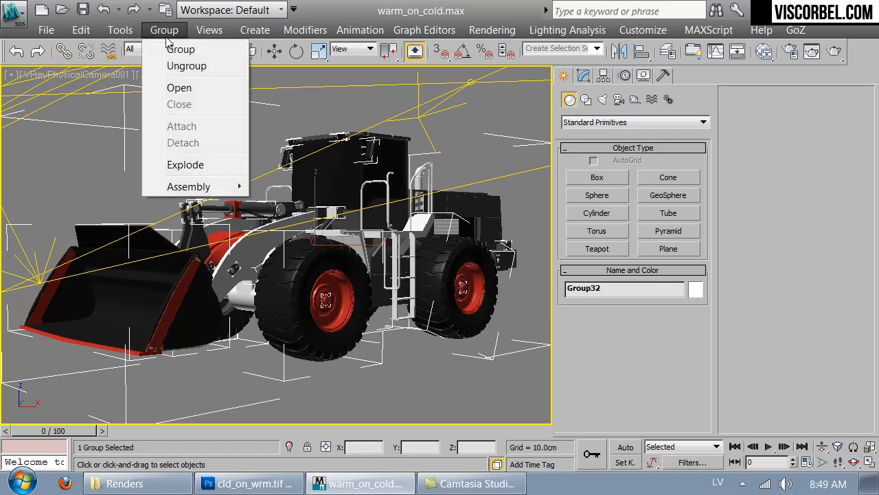
left_click(172, 65)
left_click(485, 151)
left_click(336, 170)
left_click(162, 29)
left_click(174, 65)
left_click(165, 30)
left_click(180, 65)
left_click(165, 30)
left_click(175, 65)
Select the cab's glass and check its geometry in wireframe display before clearing the selection
left_click(335, 161)
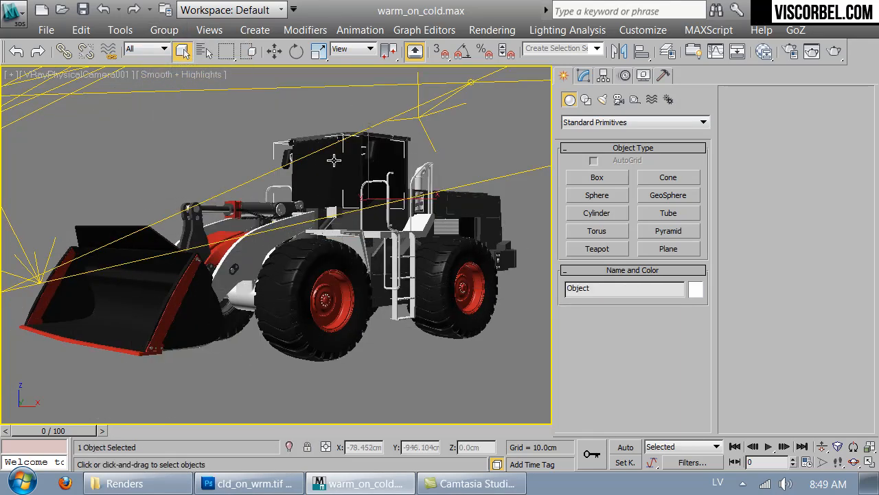
key("F3")
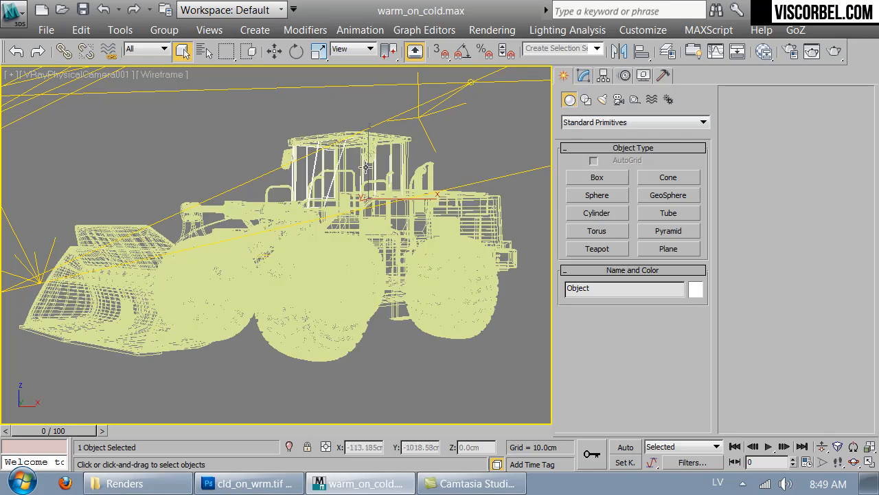
key("F3")
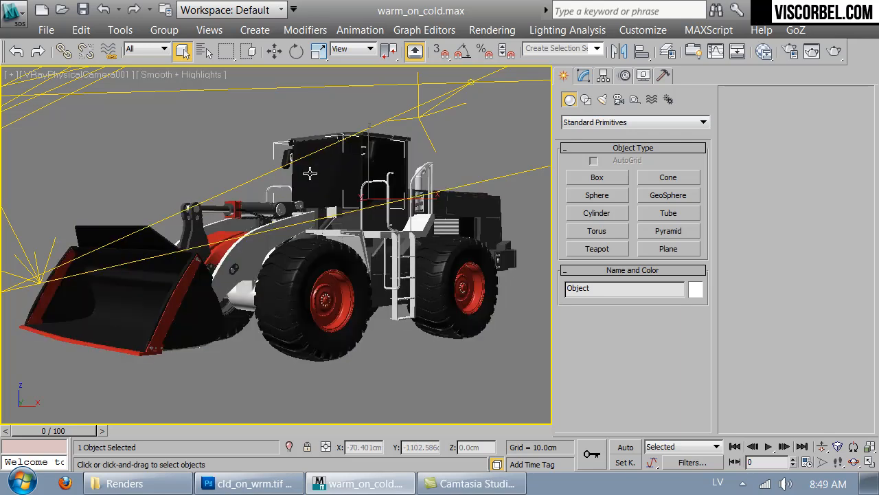
left_click(215, 128)
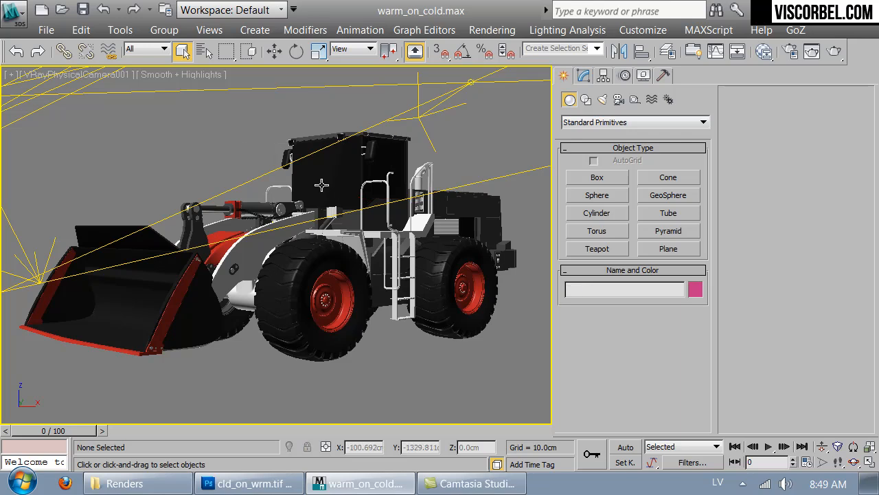
Find the Plastic material in the Material Editor and select every object that uses it
key("m")
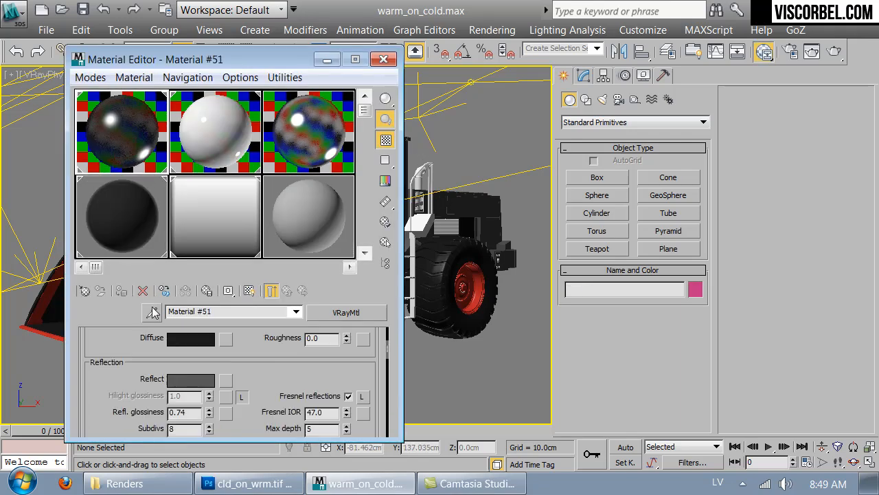
left_click_drag(249, 59, 593, 75)
left_click(464, 141)
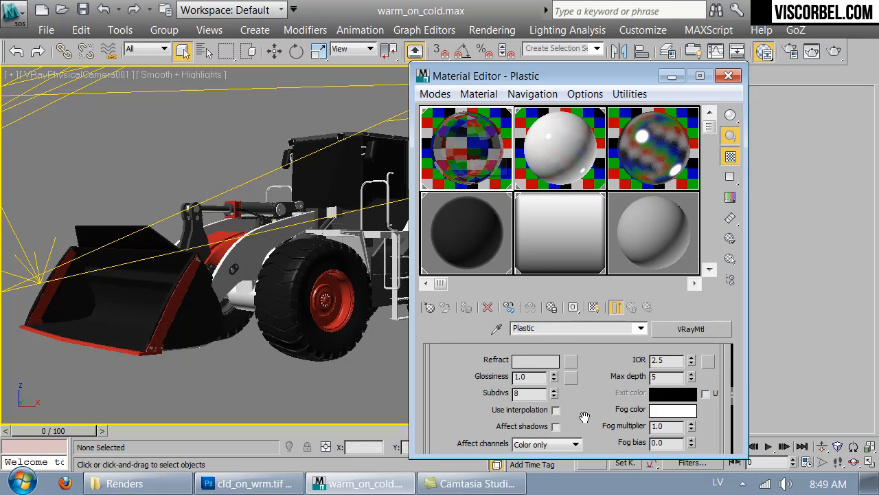
scroll(586, 412, "up", 2)
left_click(479, 94)
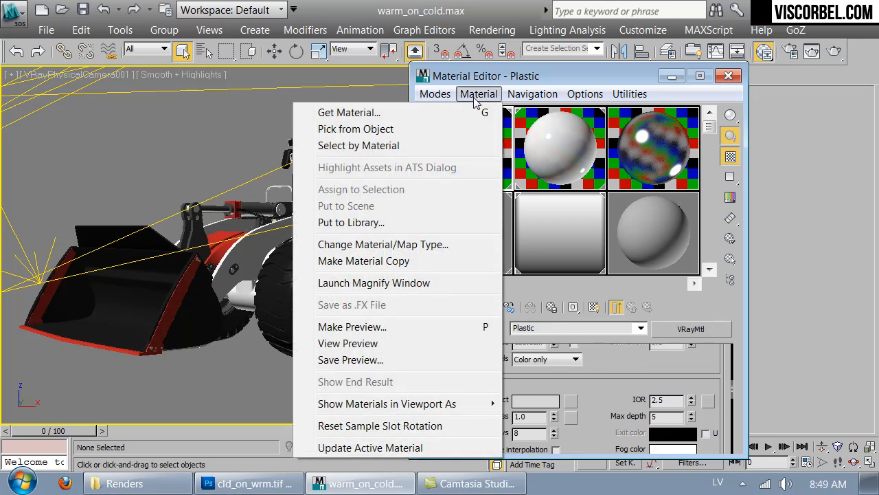
mouse_move(435, 94)
mouse_move(479, 95)
left_click(435, 141)
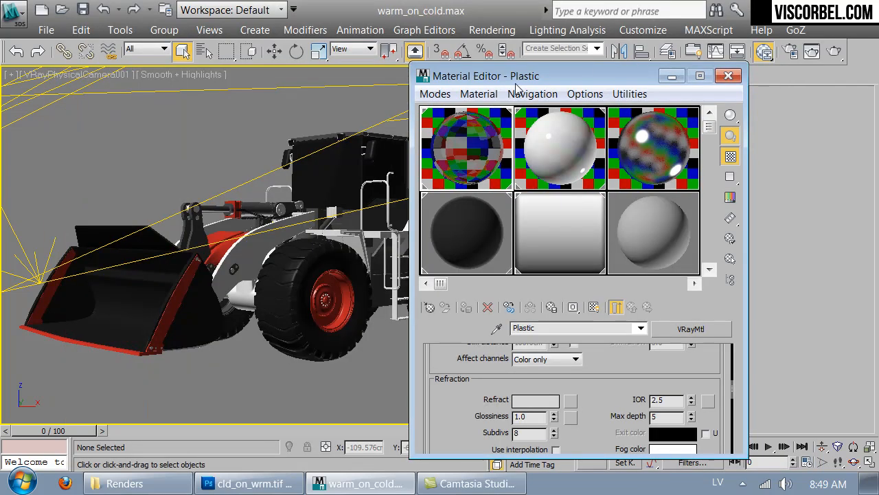
left_click(479, 94)
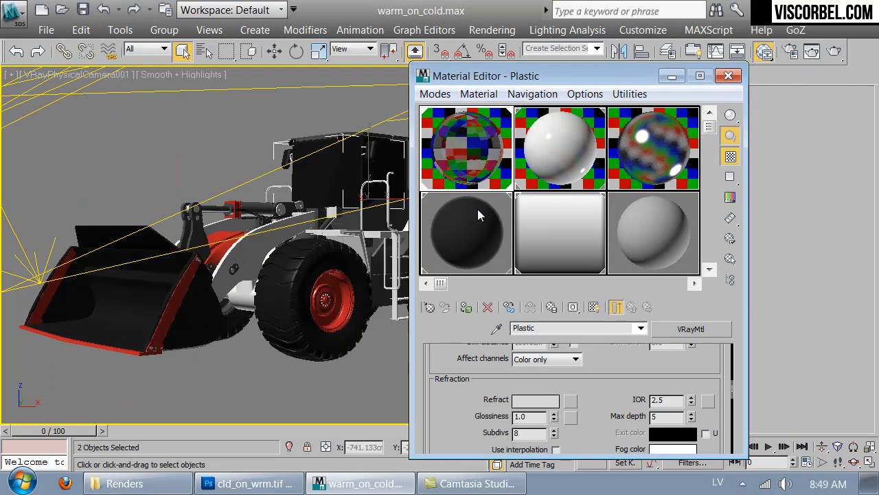
Check the selected Plastic objects in wireframe and freeze them
key("F3")
key("F3")
right_click(342, 153)
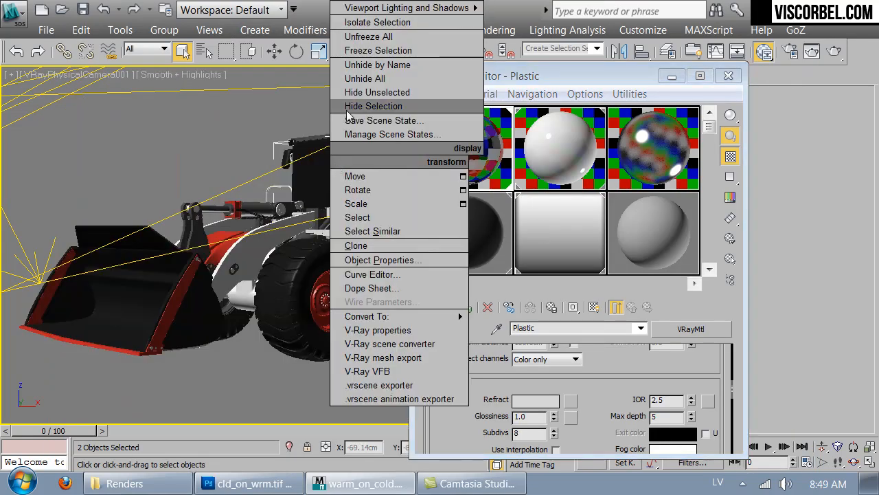
left_click(364, 52)
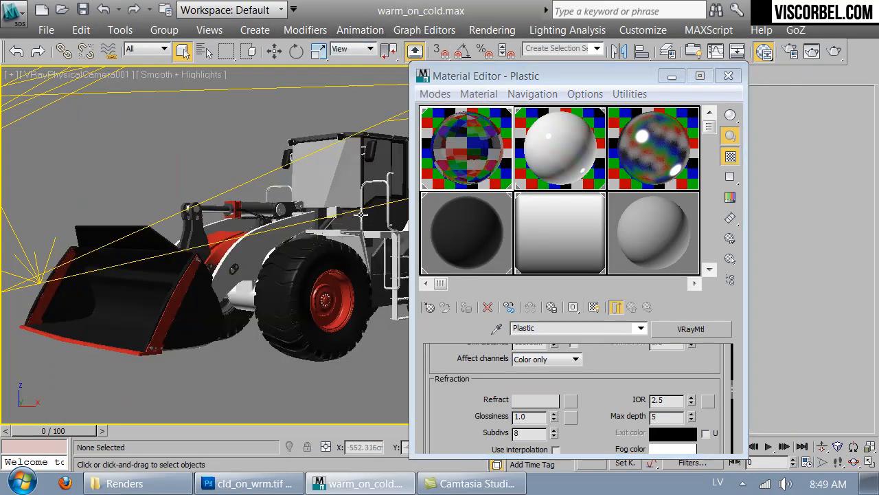
Select all unfrozen objects and give them a new VRayMtl loaded into the Black_paint sample slot
key("ctrl+a")
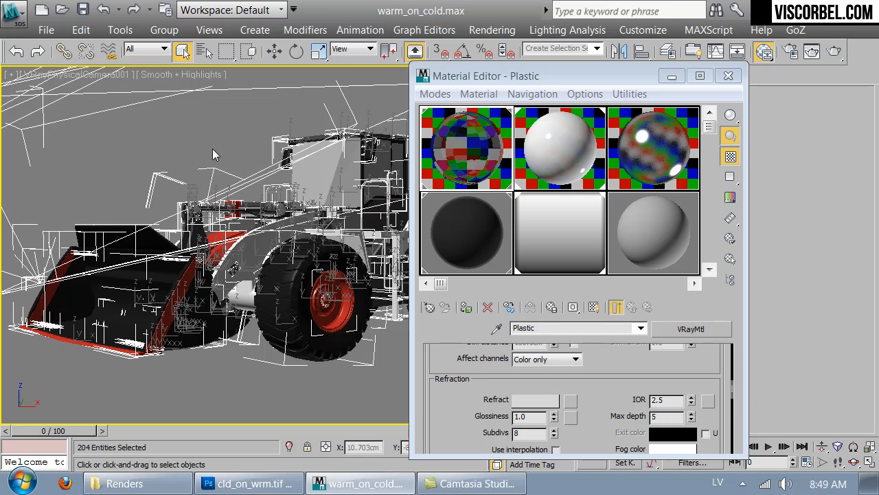
left_click(531, 154)
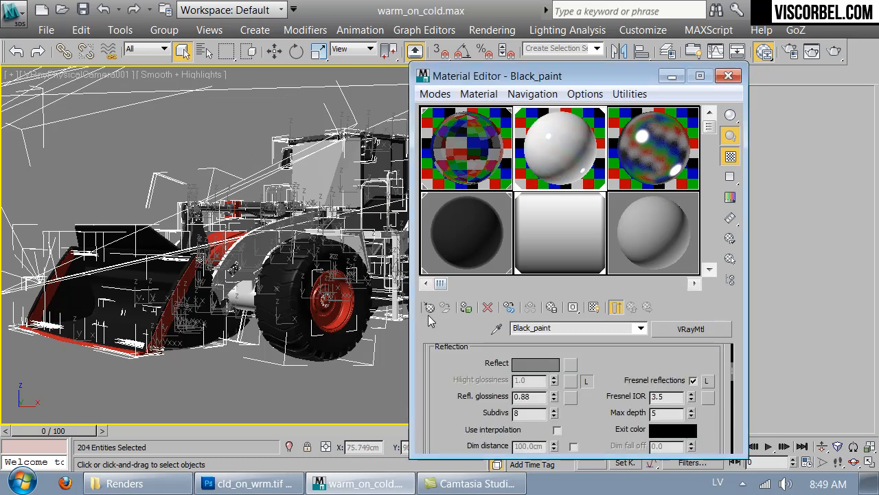
left_click(428, 307)
left_click(242, 382)
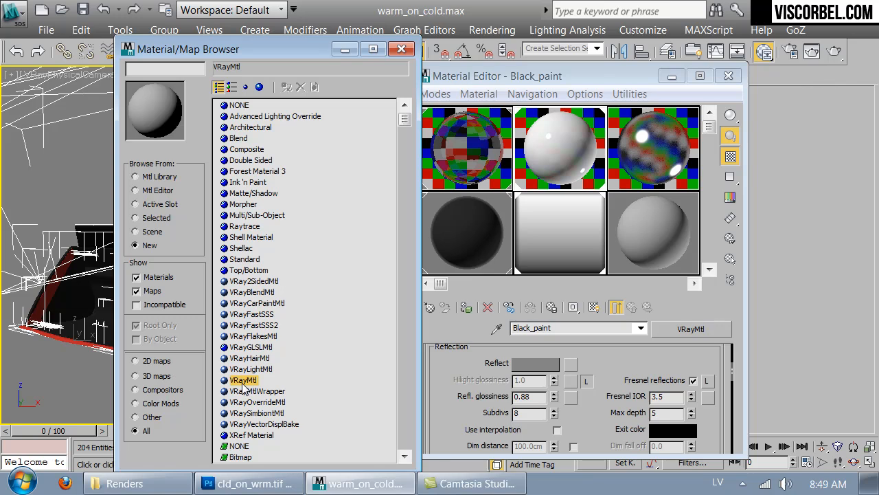
double_click(242, 382)
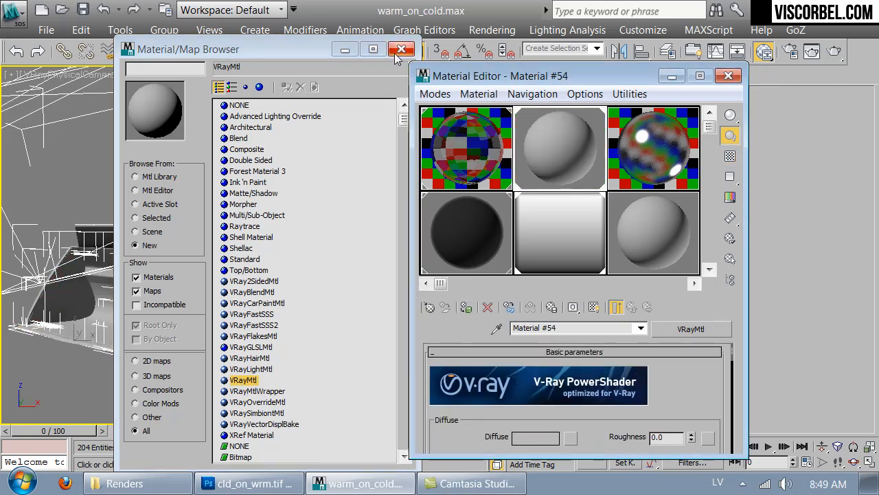
left_click(397, 51)
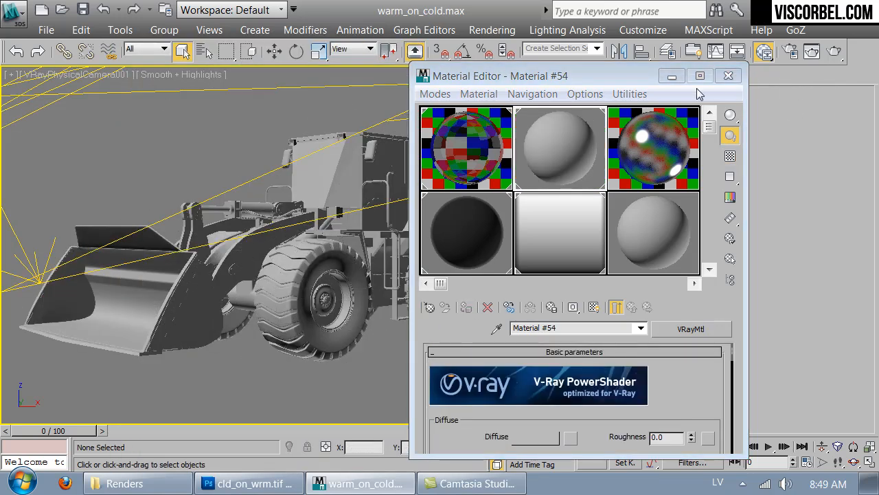
Enable Affect shadows on the Plastic material and set its refraction Affect channels to Color+alpha
left_click(476, 150)
left_click_drag(467, 399, 483, 376)
scroll(479, 372, "down", 4)
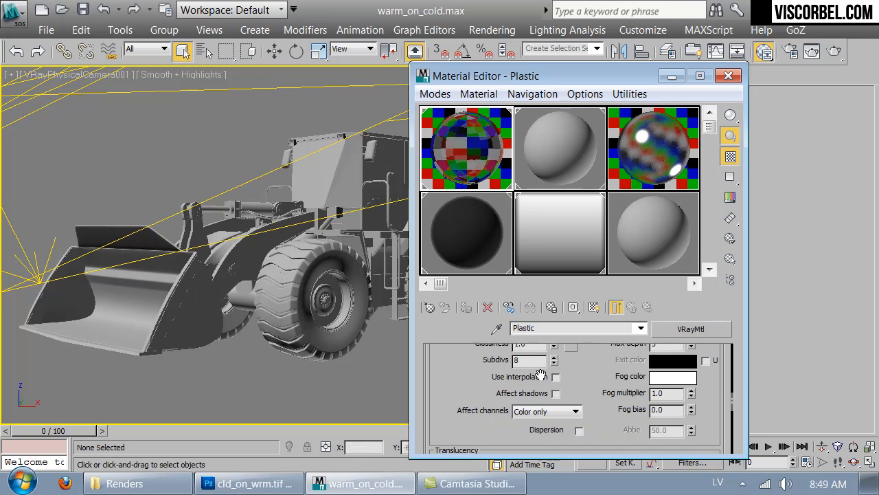
left_click(549, 412)
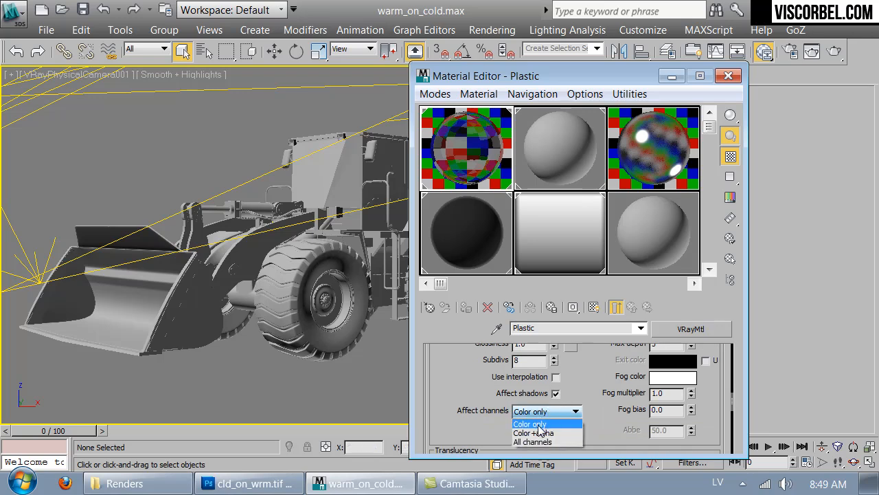
left_click(540, 426)
left_click_drag(589, 363, 590, 399)
scroll(510, 435, "down", 4)
left_click(546, 390)
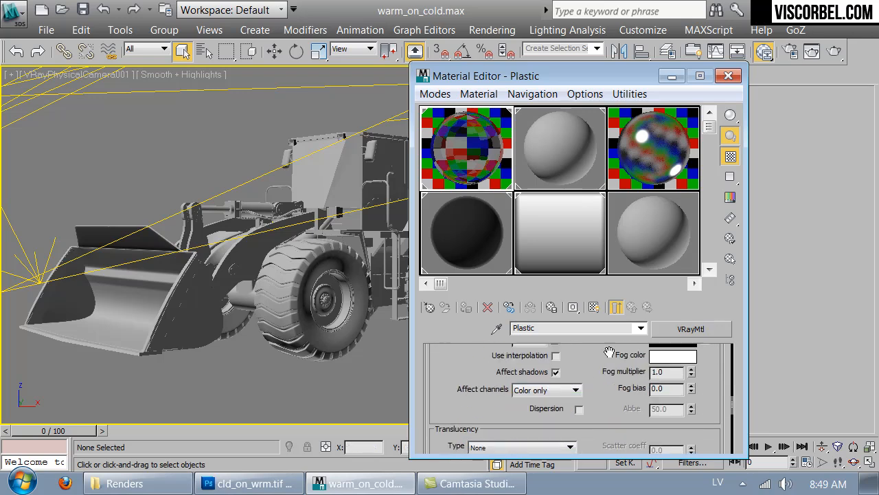
left_click(541, 412)
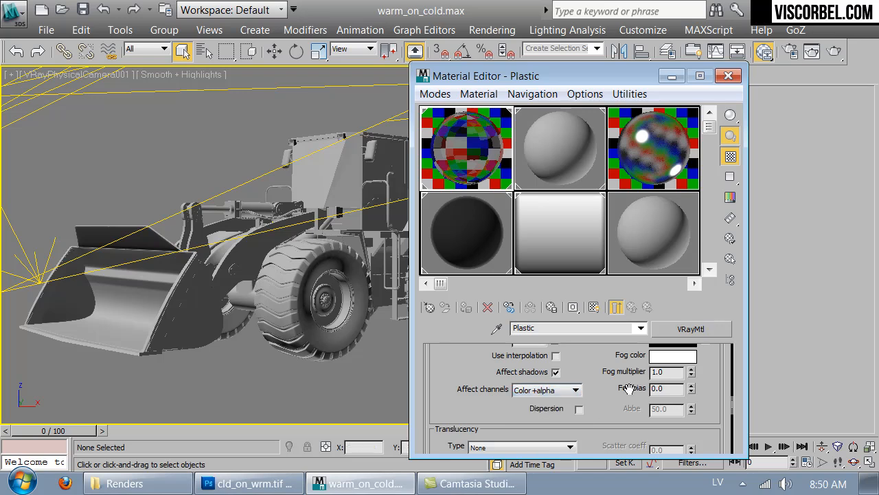
left_click(730, 75)
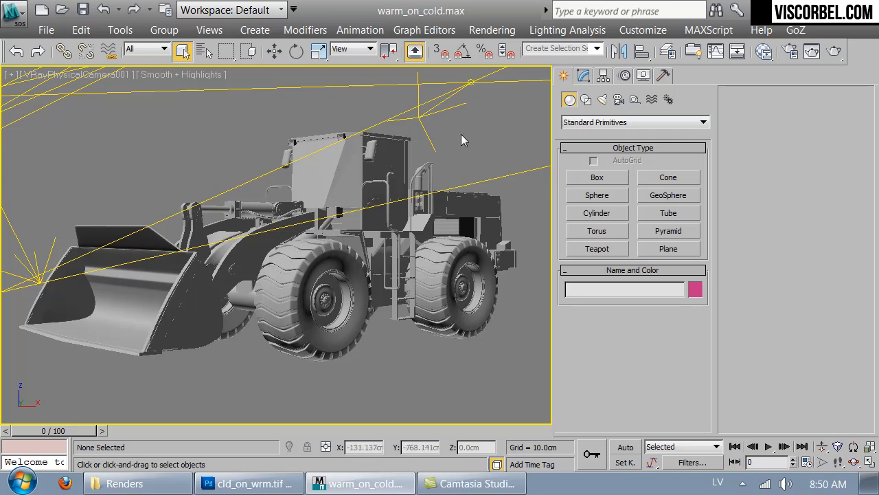
Disable Lights in the V-Ray global switches and render the camera view
left_click(800, 55)
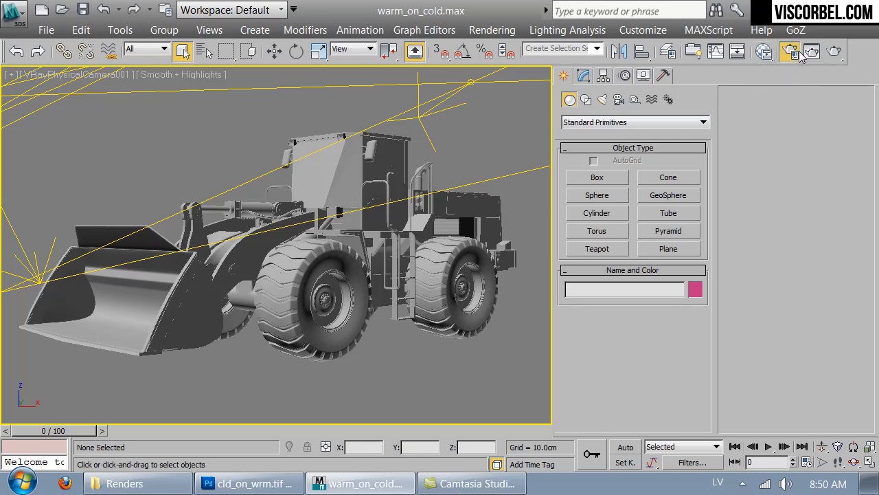
left_click(470, 216)
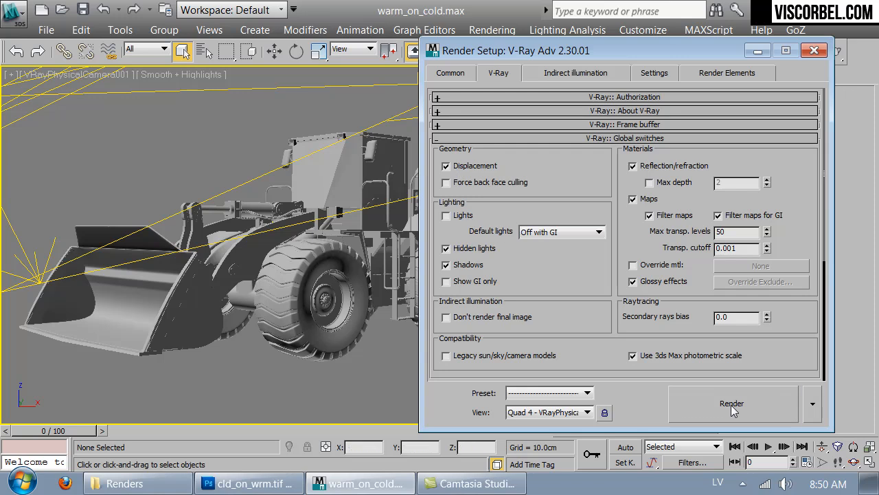
scroll(575, 294, "down", 5)
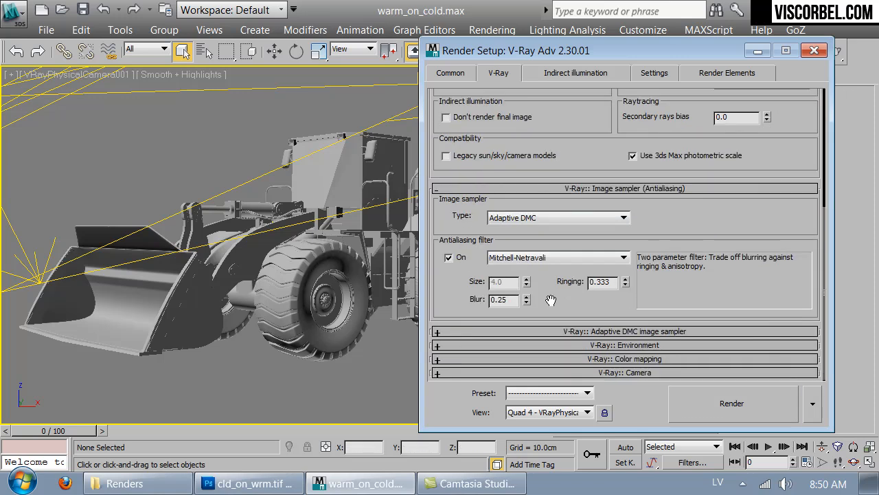
left_click(744, 408)
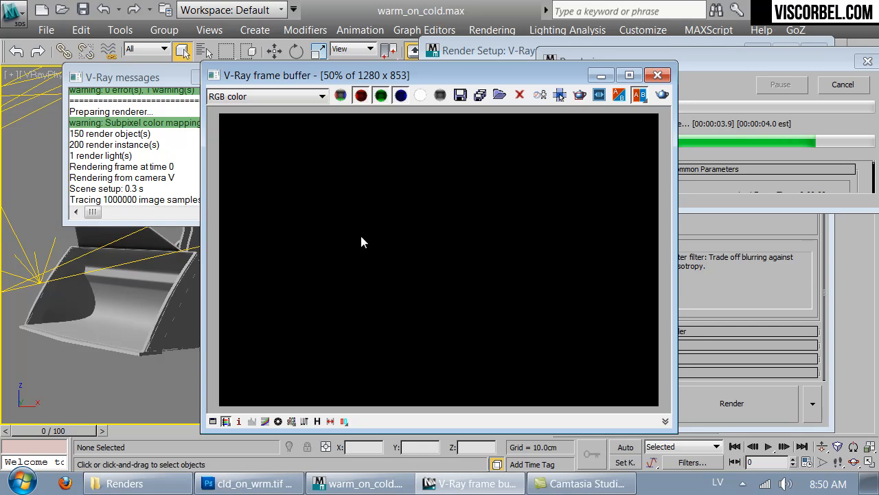
Show the render's alpha channel, make rendering follow the mouse to examine the cab glass, and switch to Photoshop
left_click(420, 95)
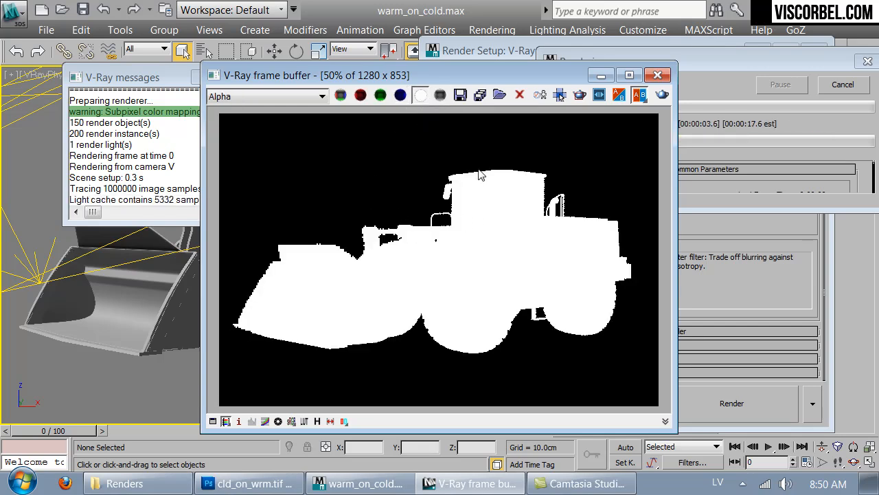
left_click(560, 95)
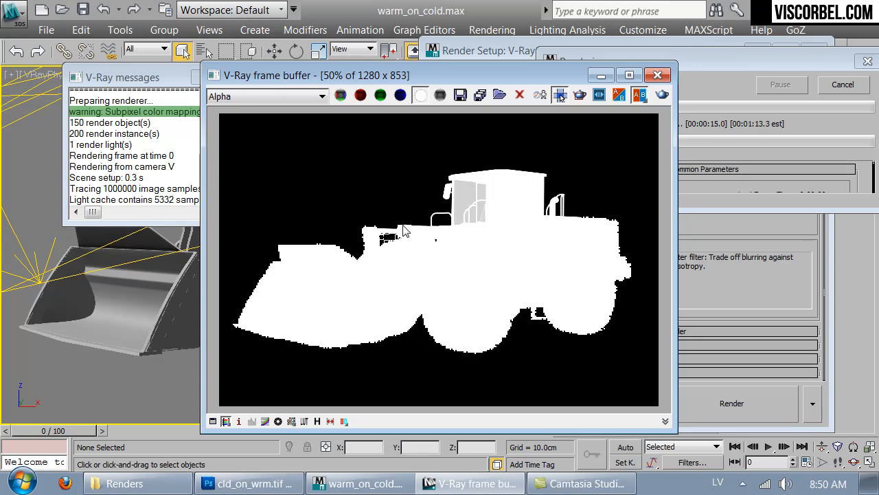
key("alt+Tab")
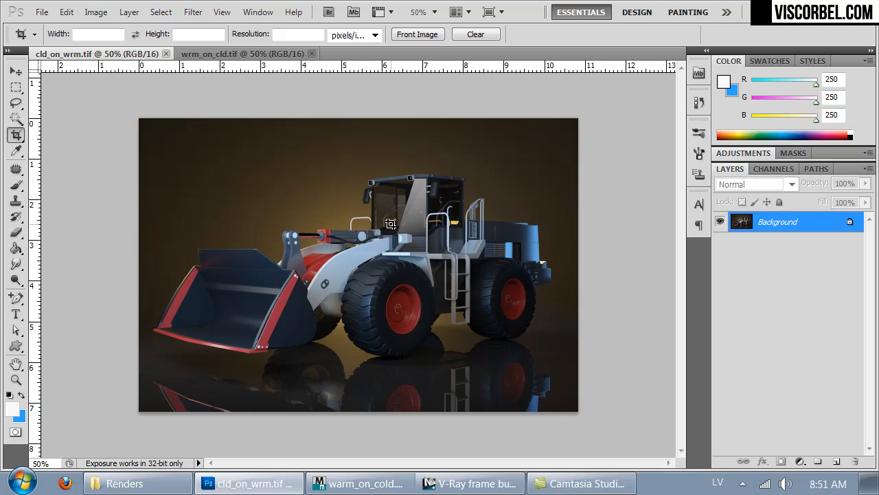
Switch to the V-Ray frame buffer and start saving the alpha image to the Renders folder inside Studio_lighting on the desktop
left_click(471, 484)
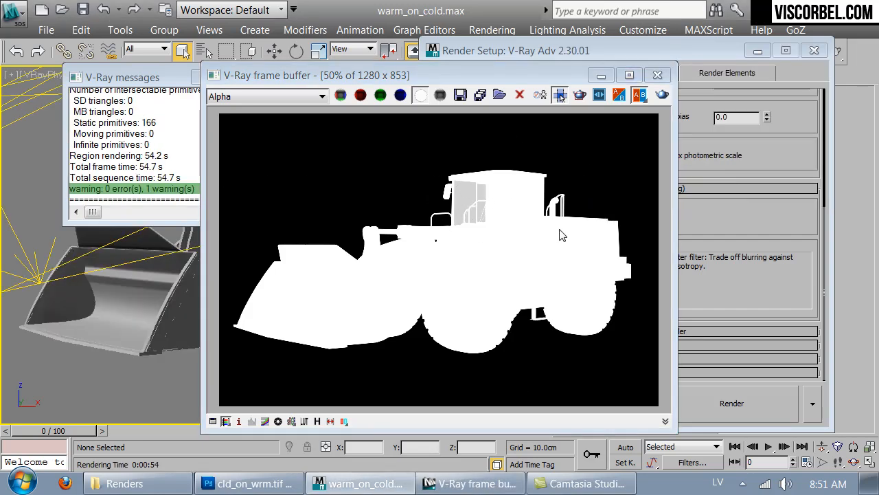
left_click(460, 95)
left_click(110, 66)
left_click(110, 84)
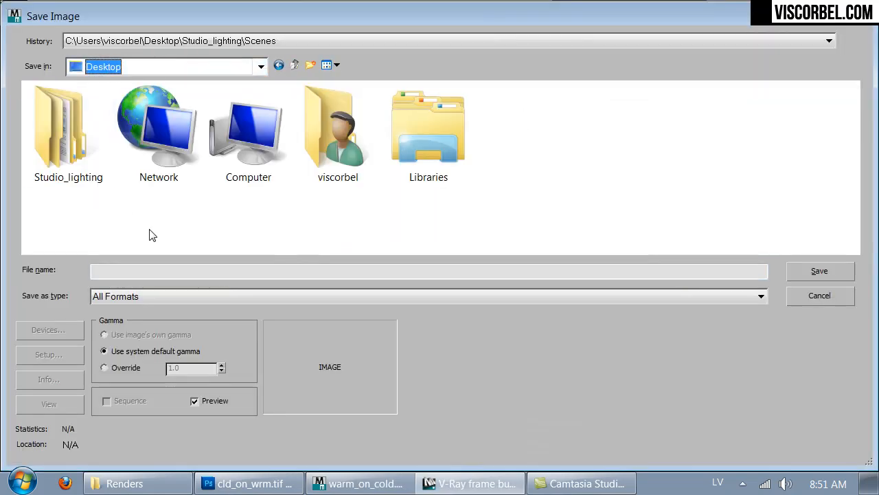
double_click(75, 195)
left_click(65, 164)
double_click(67, 161)
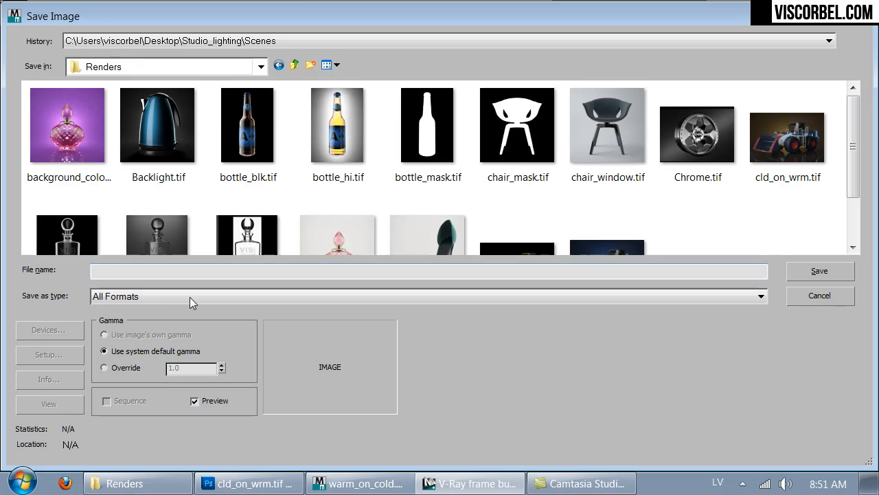
left_click_drag(292, 11, 339, 49)
Save the alpha mask image as warm_on_cold.tif
left_click(235, 307)
type("warm_on_c")
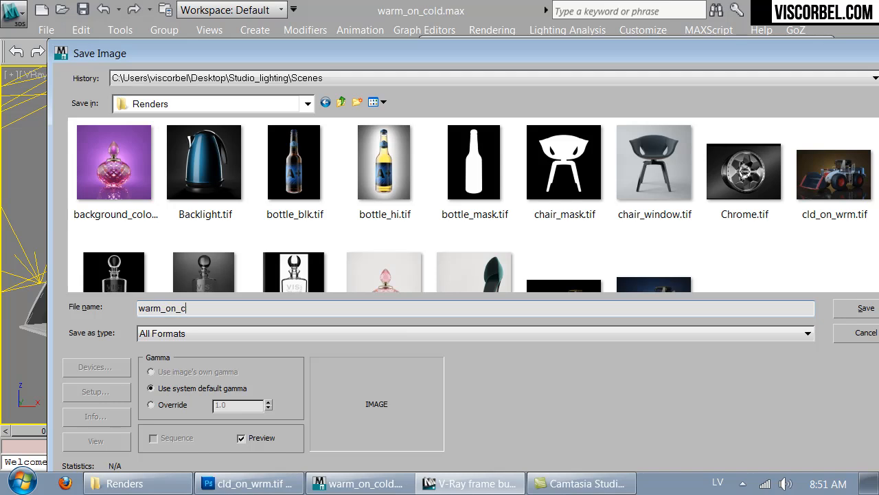
type("old.tif")
key("Return")
key("Return")
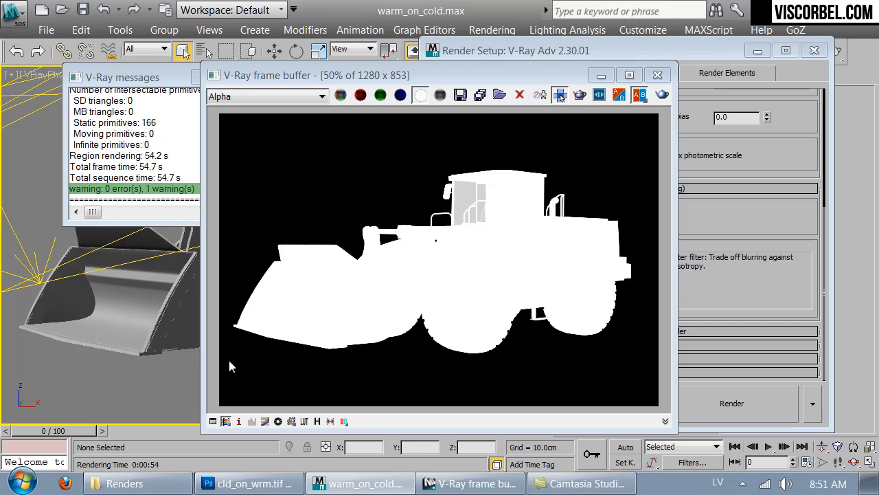
Switch to Photoshop, open warm_on_cold.tif from the Renders folder and copy the whole image
left_click(248, 483)
key("ctrl+o")
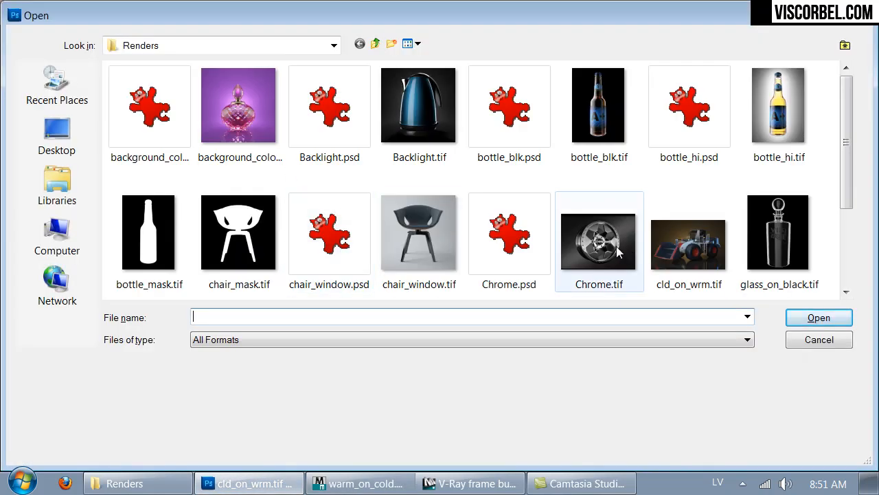
left_click(539, 241)
scroll(539, 241, "down", 2)
left_click(616, 267)
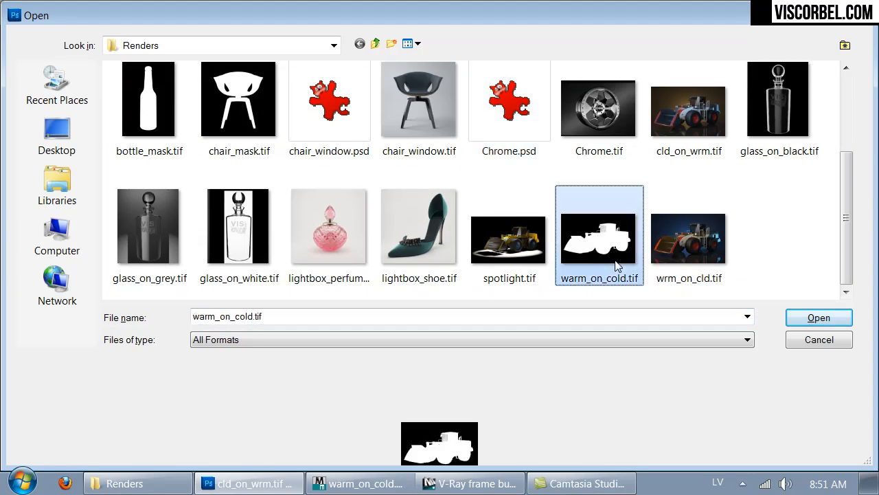
double_click(617, 267)
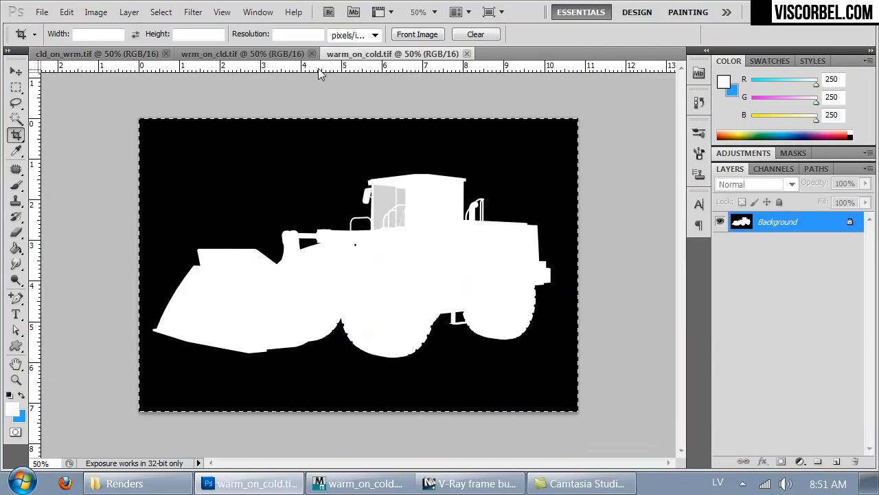
In wrm_on_cld.tif, duplicate the Background layer and add a layer mask to the copy
left_click(259, 55)
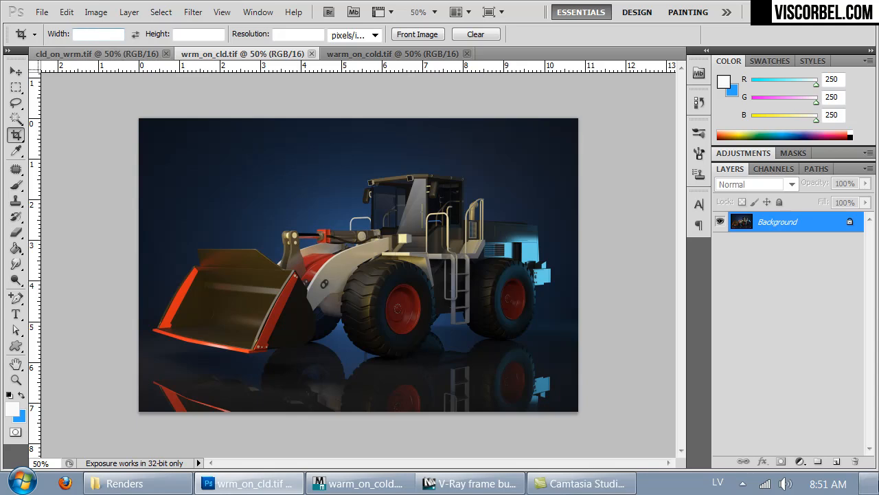
key("ctrl+j")
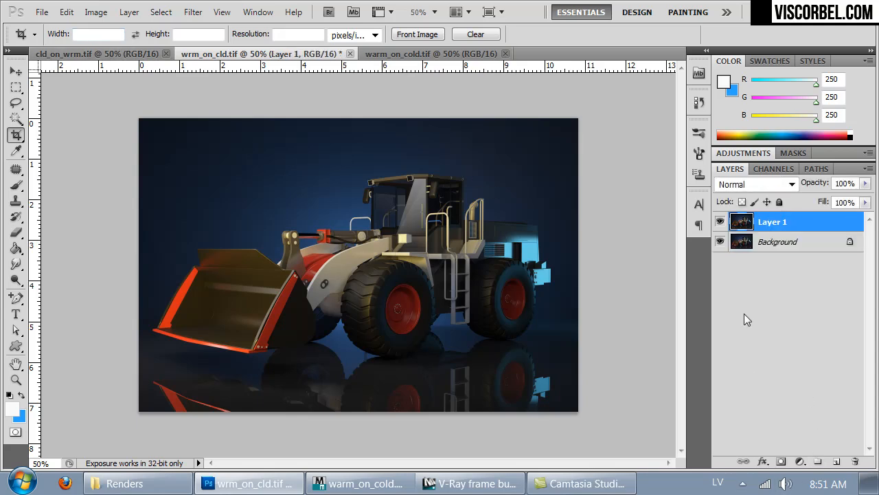
left_click(781, 461)
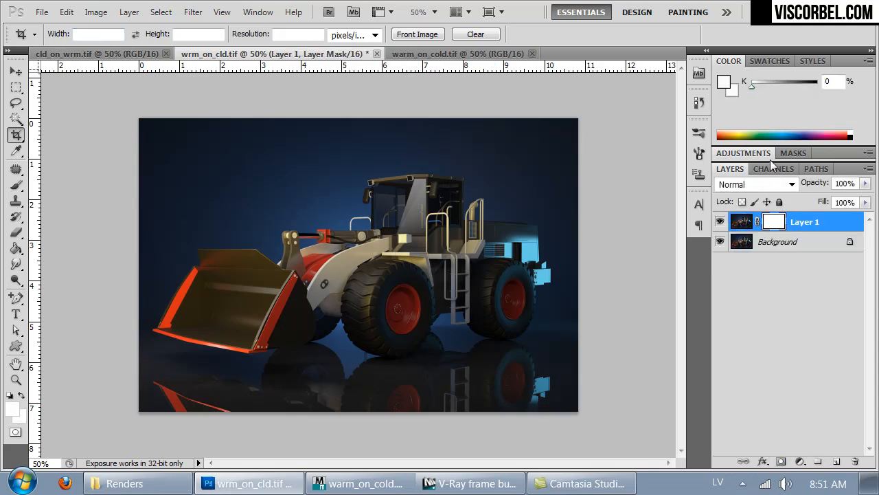
Paste the copied tractor silhouette into the Layer 1 mask channel, and clear the selection with the Background layer active
left_click(774, 168)
left_click(720, 260)
key("d")
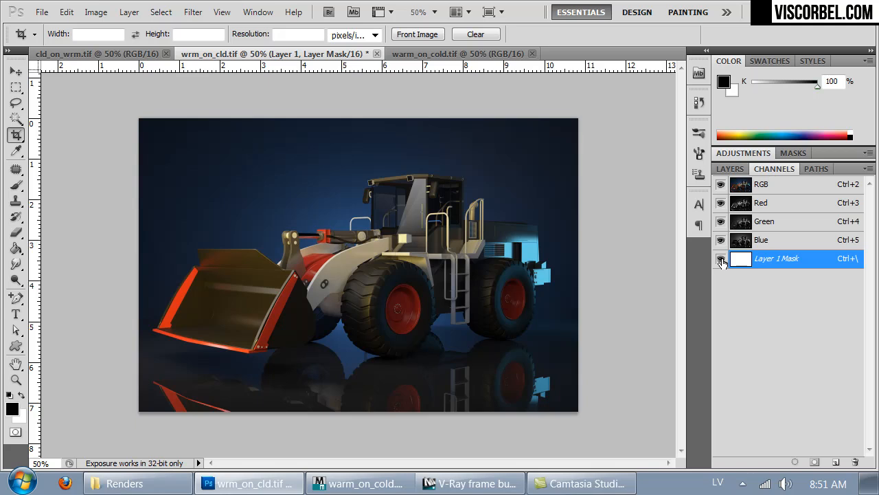
key("ctrl+v")
left_click(721, 261)
left_click(733, 169)
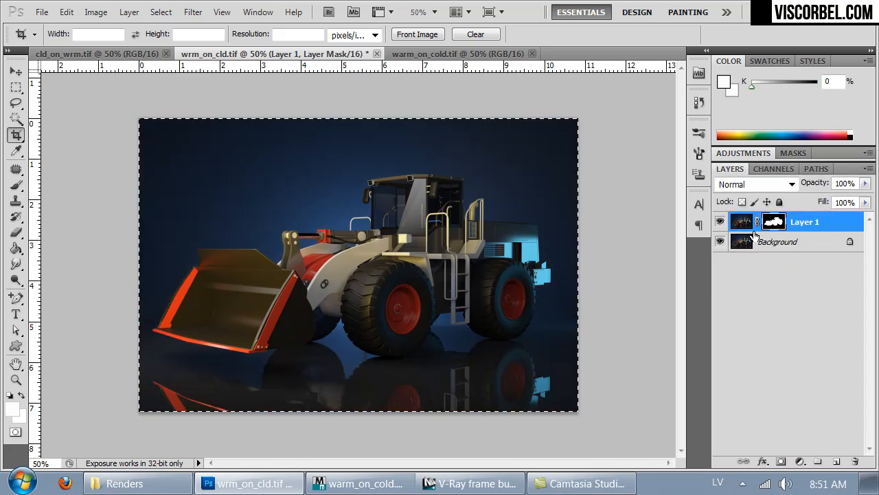
left_click(749, 245)
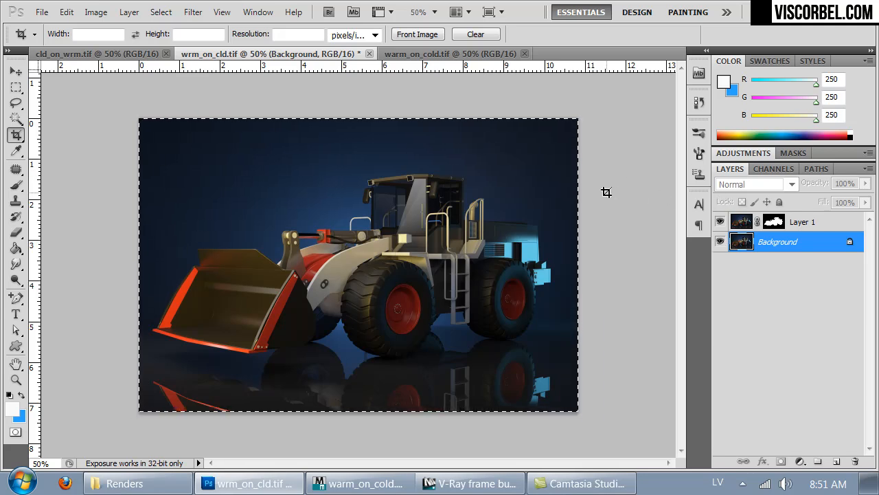
key("ctrl+d")
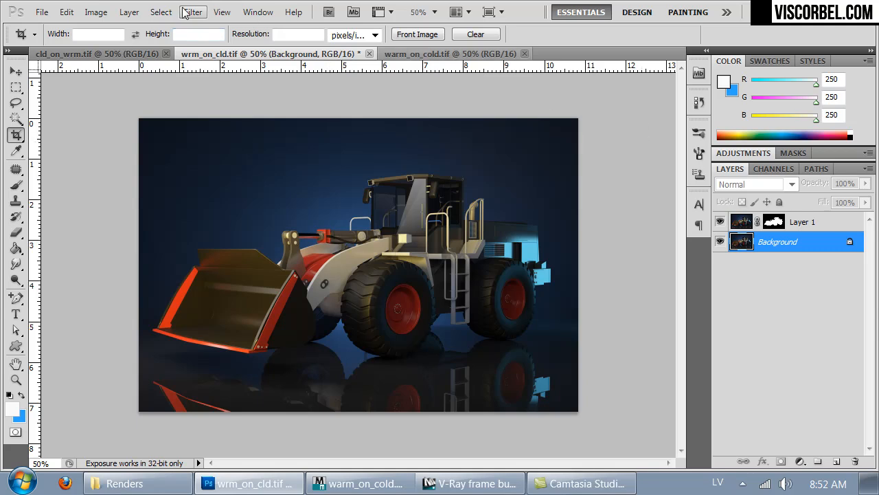
Apply Curves to the Background, raising midtones and highlights (input 177 to output 222) and anchoring shadows near input 38, output 37
left_click(96, 12)
mouse_move(171, 54)
left_click(364, 87)
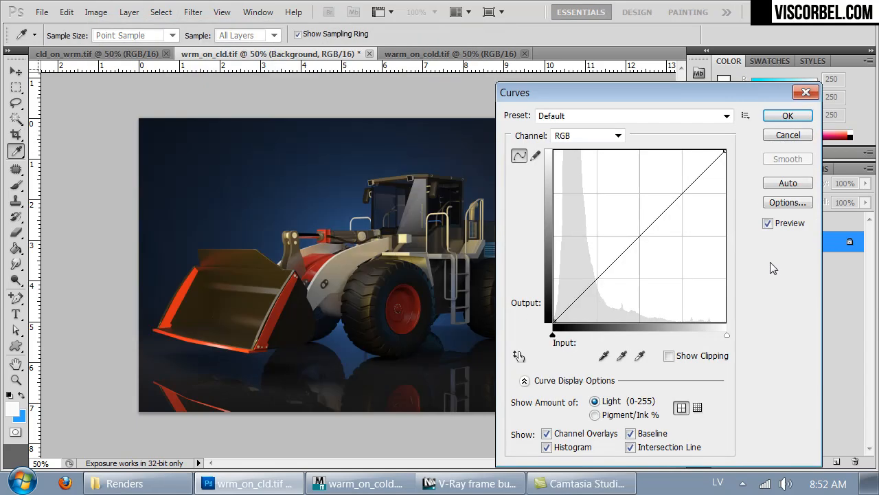
left_click_drag(641, 227, 635, 220)
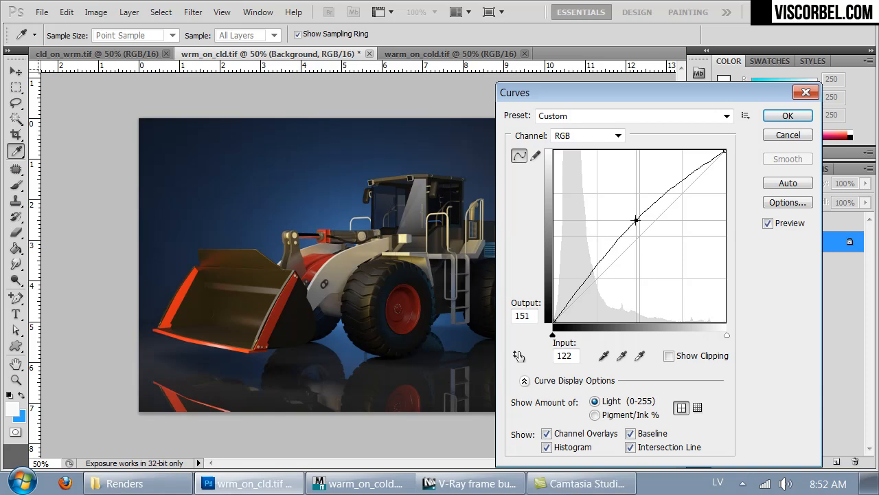
left_click_drag(679, 178, 676, 178)
left_click_drag(643, 96, 721, 66)
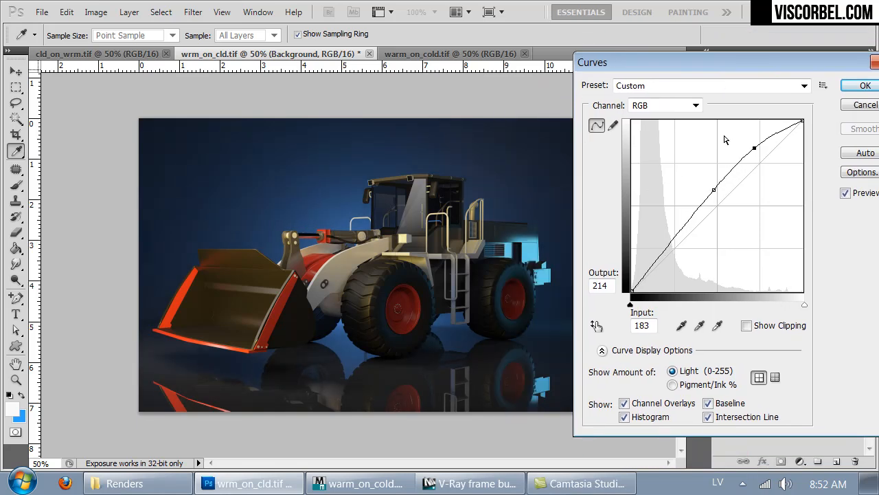
left_click_drag(718, 187, 701, 203)
left_click_drag(658, 262, 656, 267)
left_click_drag(754, 144, 751, 142)
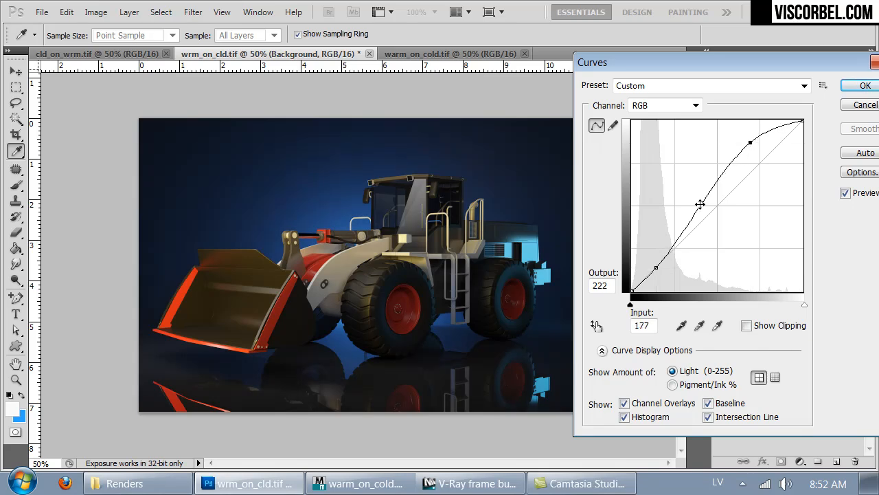
left_click_drag(700, 204, 700, 197)
left_click_drag(656, 268, 657, 267)
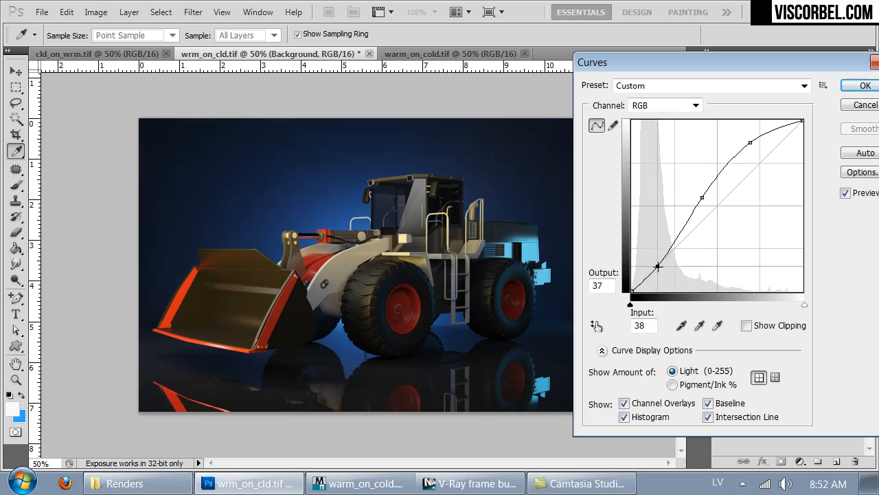
left_click(852, 85)
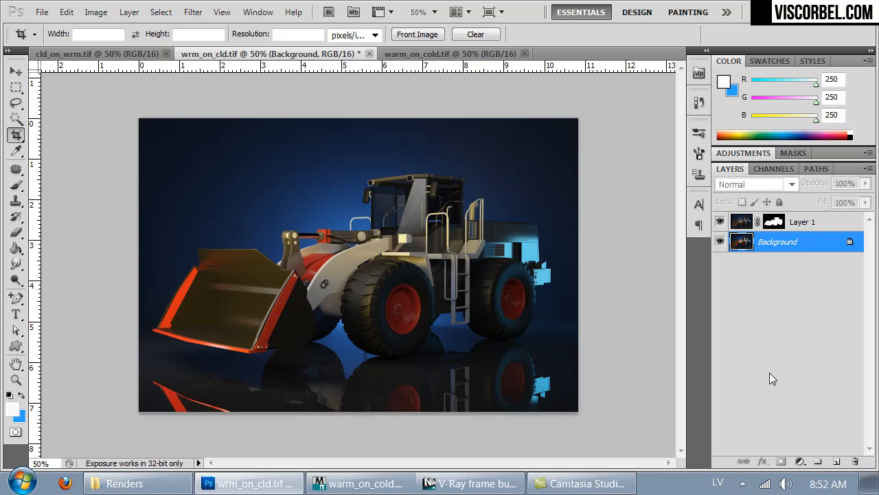
Add a new layer above the Background and paint a black stroke across the image's bottom edge with the 246-pixel brush
left_click(16, 184)
left_click(12, 411)
left_click_drag(415, 179, 210, 309)
left_click(632, 53)
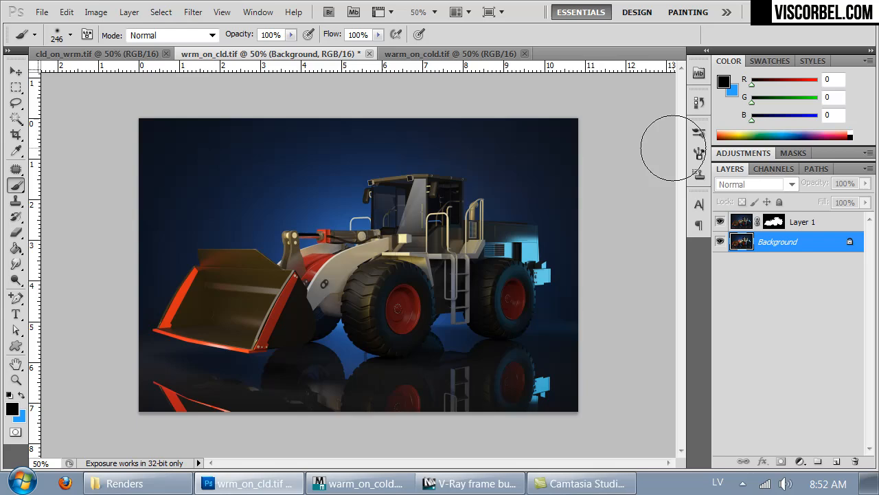
left_click(837, 461)
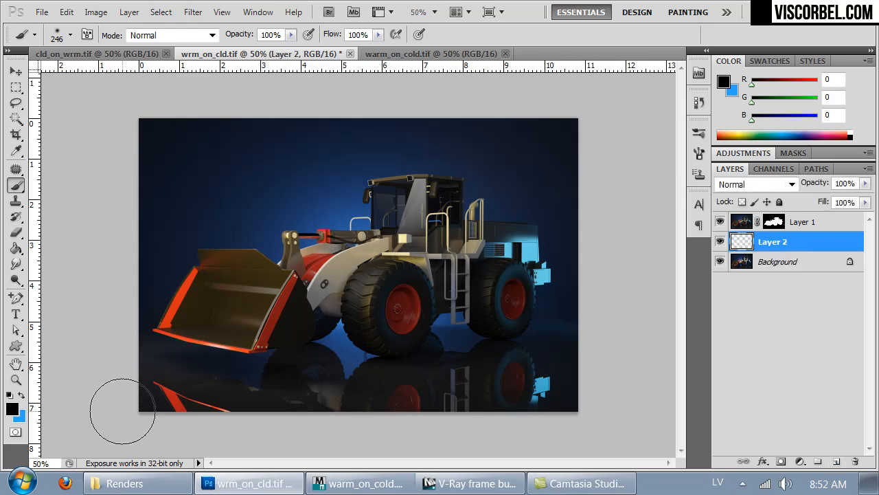
mouse_move(130, 409)
left_mouse_down()
mouse_move(495, 417)
mouse_move(675, 408)
left_mouse_up()
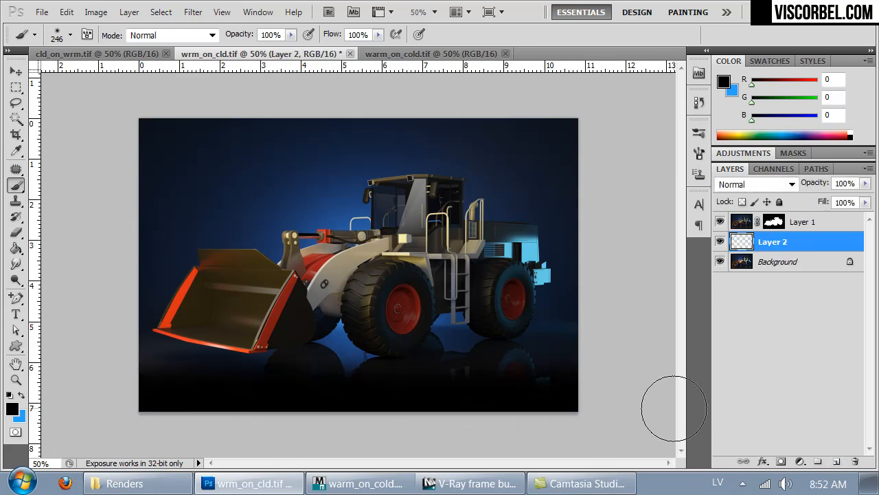
Soften the black stroke on Layer 2 with a Gaussian Blur of 43.9 pixels radius
left_click(193, 13)
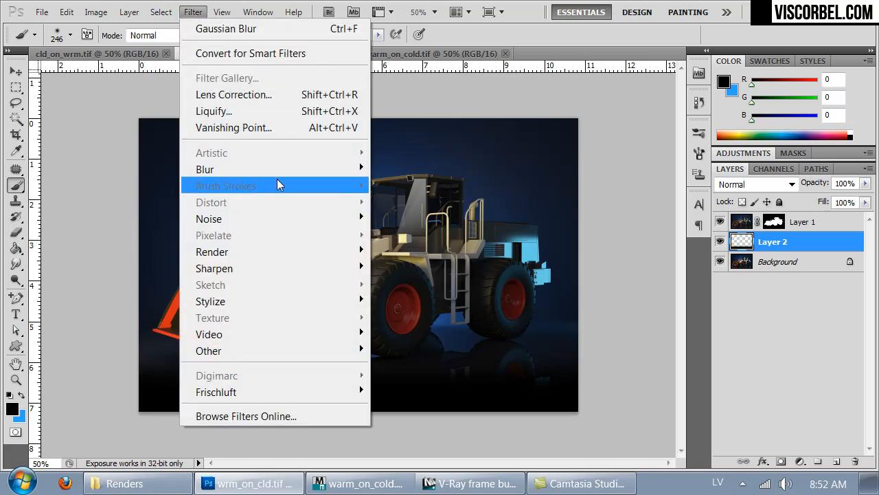
mouse_move(279, 170)
left_click(130, 235)
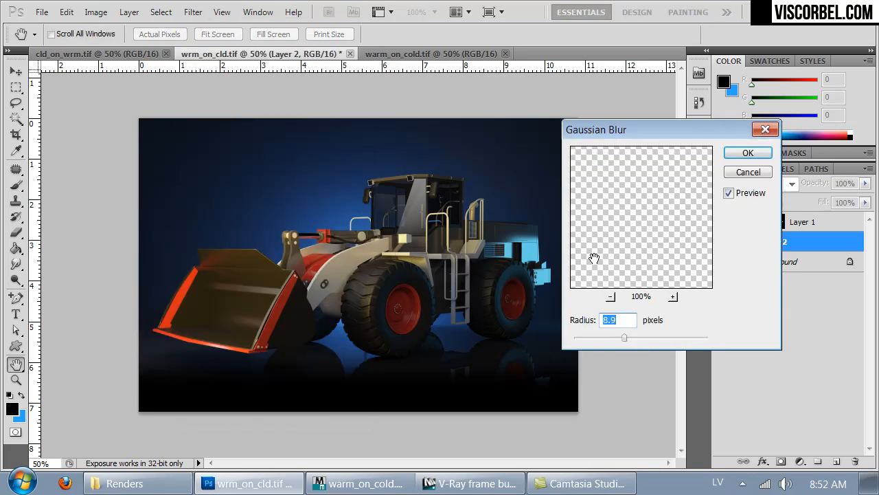
left_click_drag(639, 344, 656, 344)
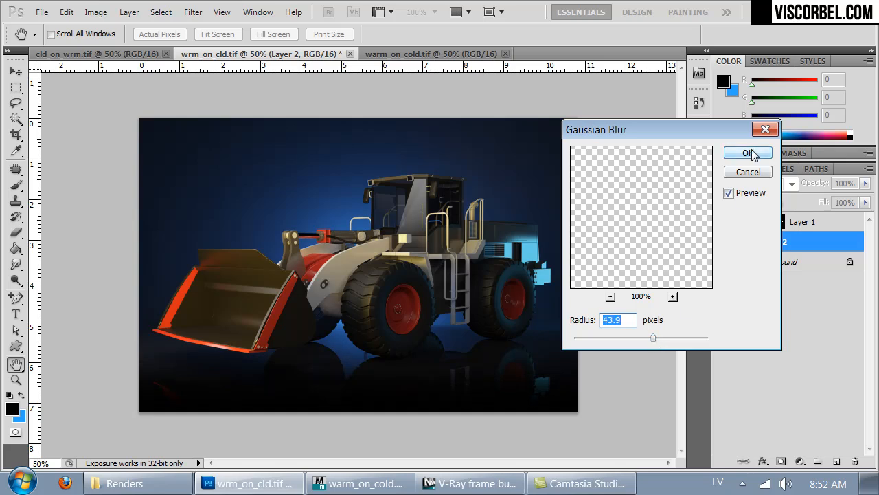
left_click(748, 152)
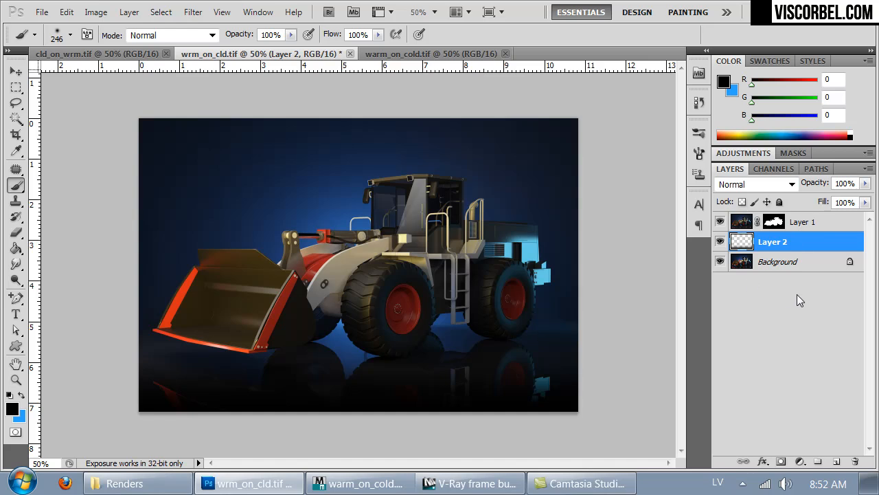
Try darkening the image's lower edge and corners with black brush strokes on another new layer, and delete that layer
left_click(834, 460)
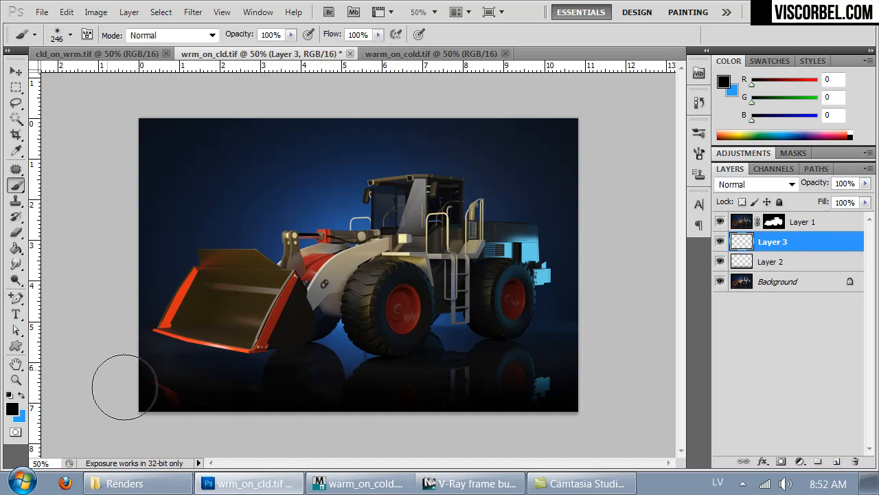
key("ctrl+z")
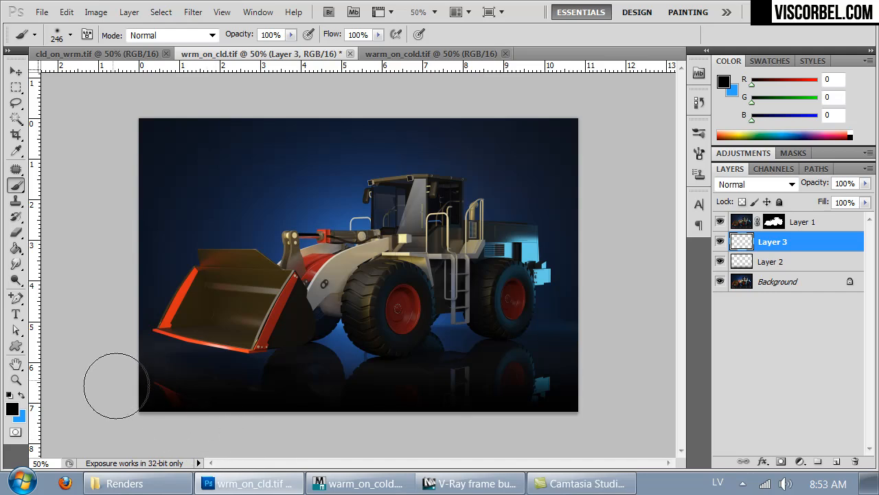
left_click_drag(586, 402, 526, 431)
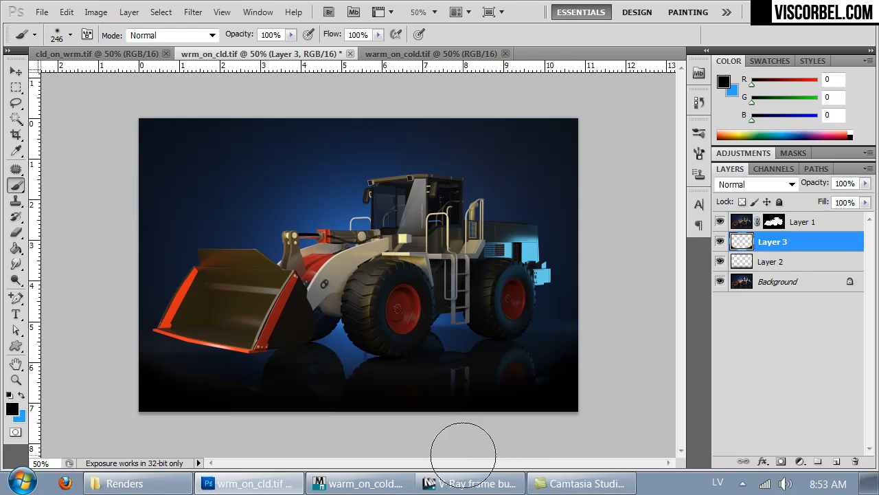
left_click(786, 266)
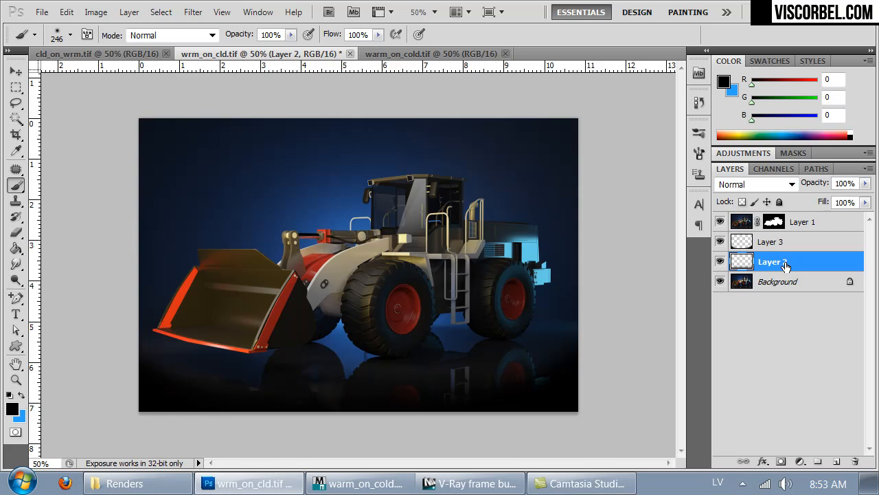
left_click(779, 241)
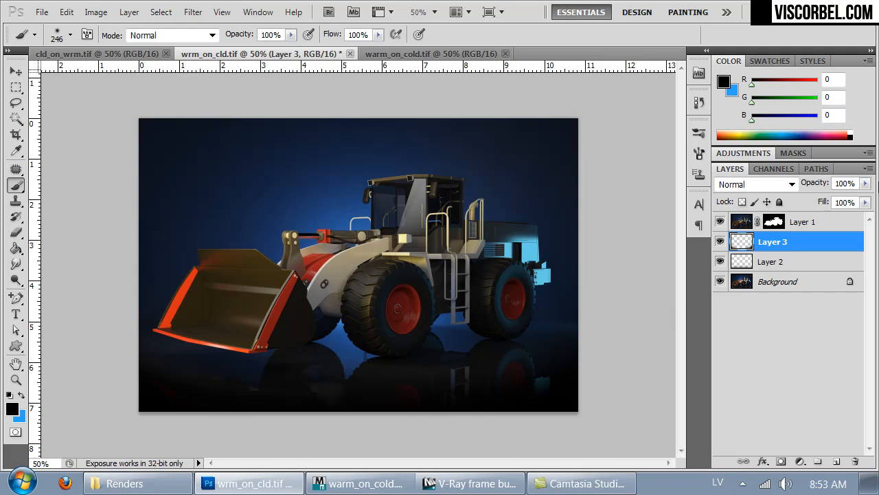
key("Delete")
Set the opacity of Layer 2 to 90% and select Layer 1
left_click_drag(865, 183, 861, 200)
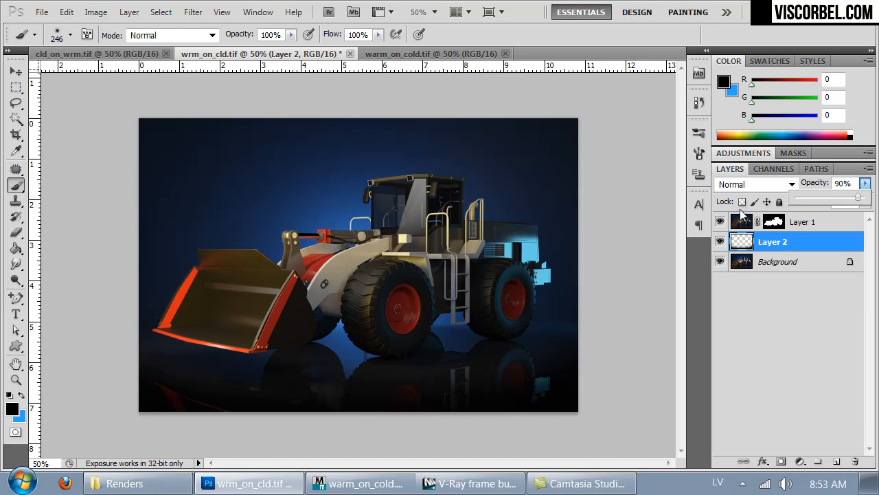
left_click(803, 222)
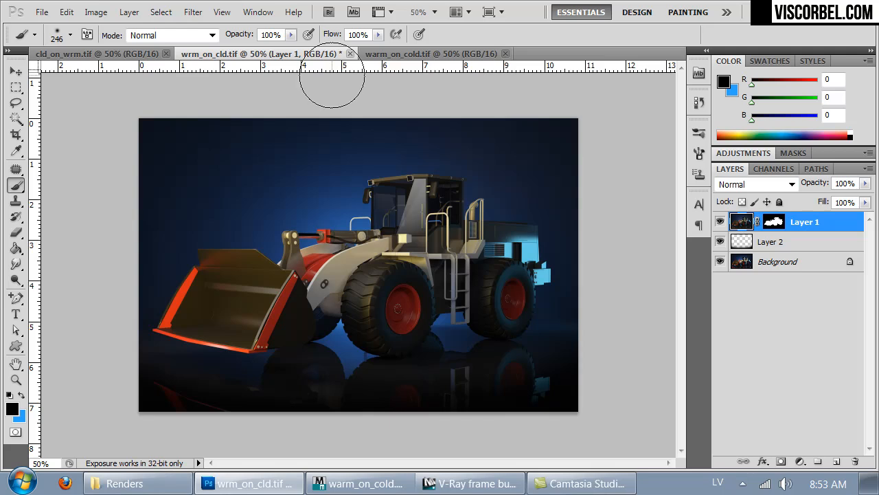
Brighten the midtones of Layer 1 with a Curves adjustment that lifts the middle of the RGB curve slightly
left_click(96, 12)
mouse_move(134, 54)
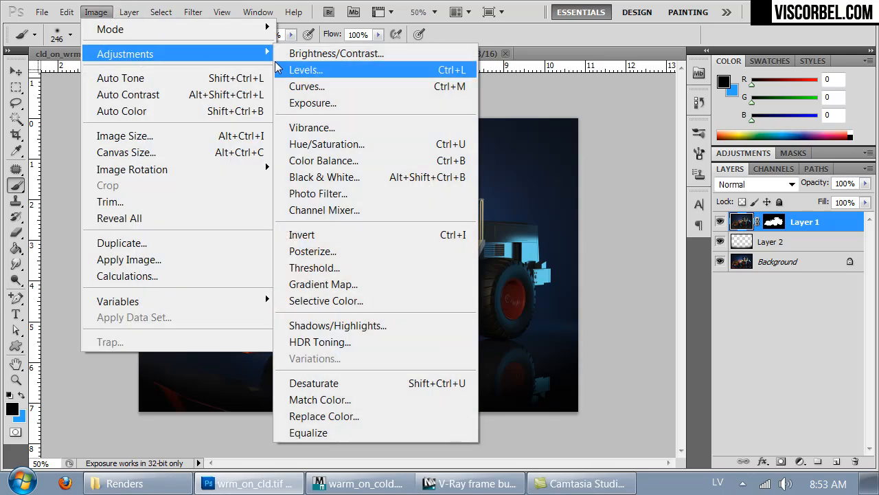
left_click(338, 84)
left_click_drag(722, 201, 715, 196)
left_click_drag(761, 153, 791, 302)
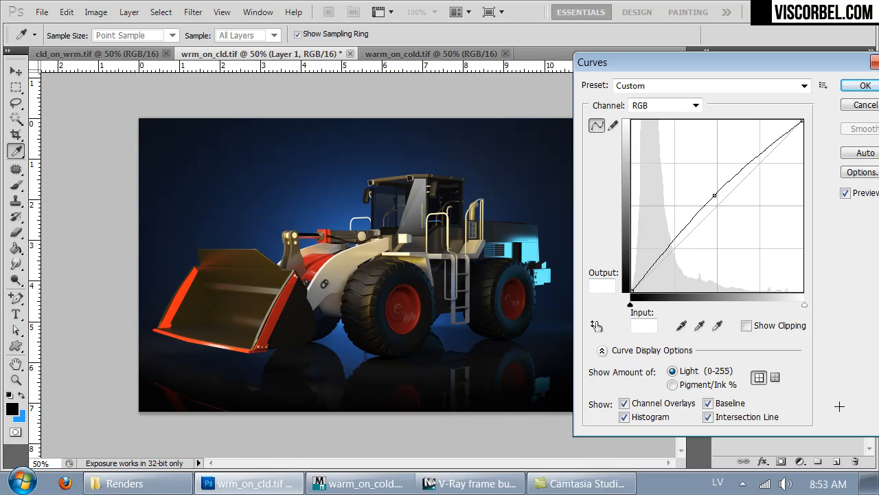
left_click(863, 86)
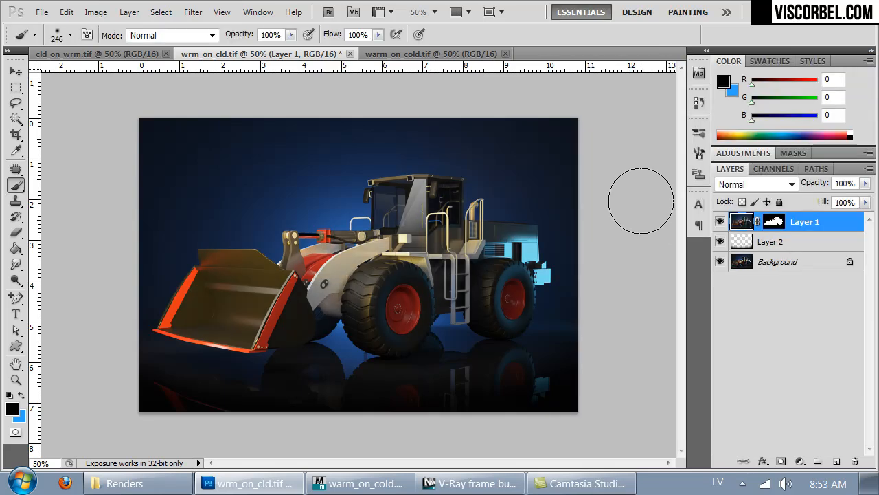
Darken the inside of the bucket on Layer 1 with the Burn tool, using a 141-pixel brush, Midtones range and 44% exposure
key("ctrl+plus")
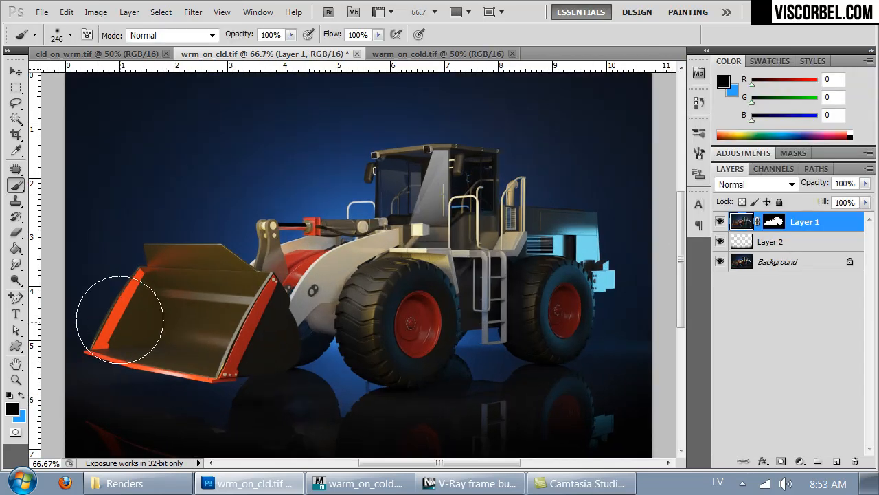
left_click(17, 269)
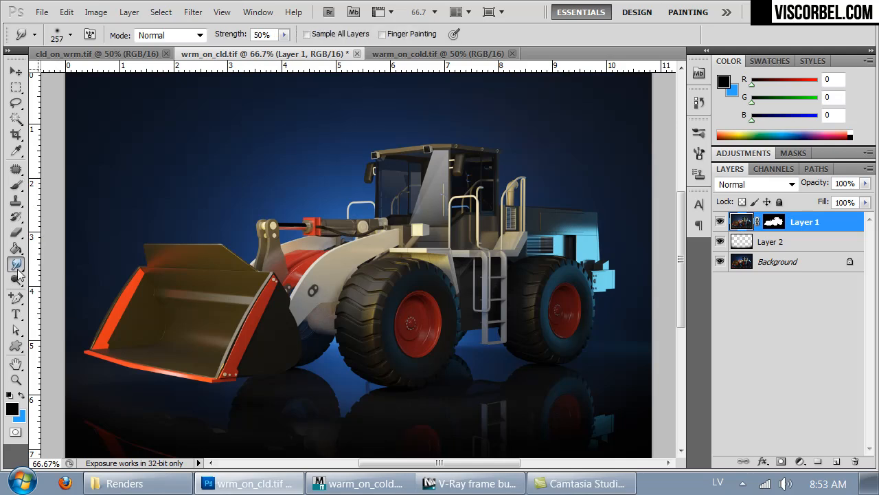
left_click(17, 266)
left_click(16, 280)
left_click(44, 292)
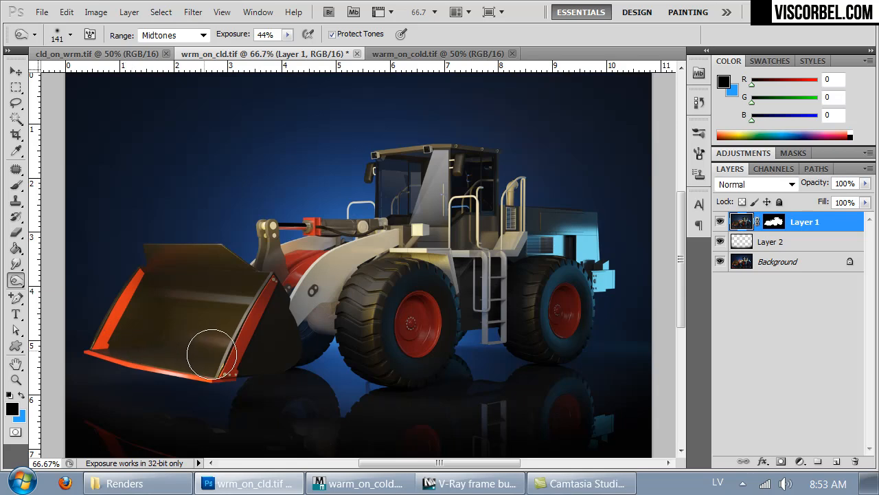
key("ctrl+minus")
key("ctrl+plus")
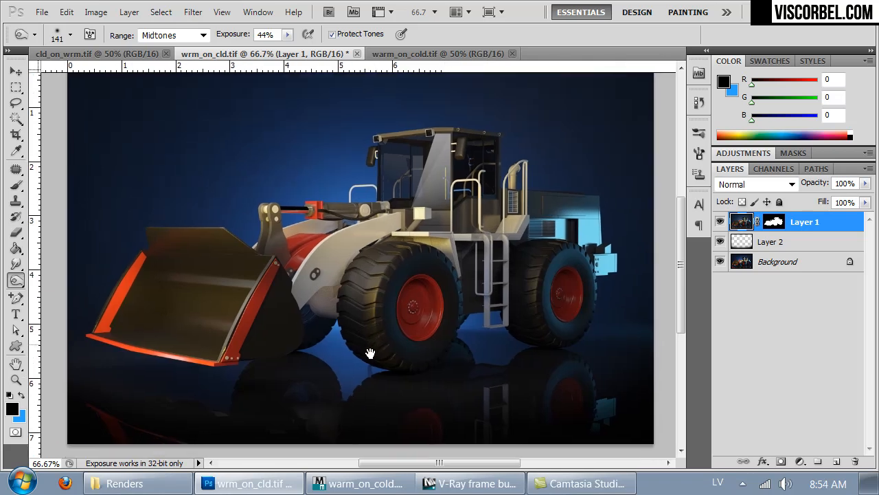
key("ctrl+minus")
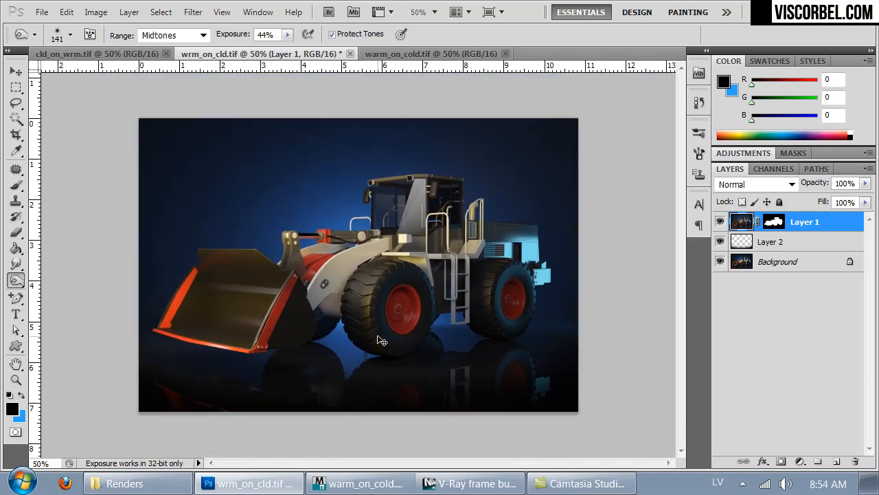
Copy the merged image and paste it as a new layer at the top of the stack
key("ctrl+a")
key("ctrl+shift+c")
key("ctrl+v")
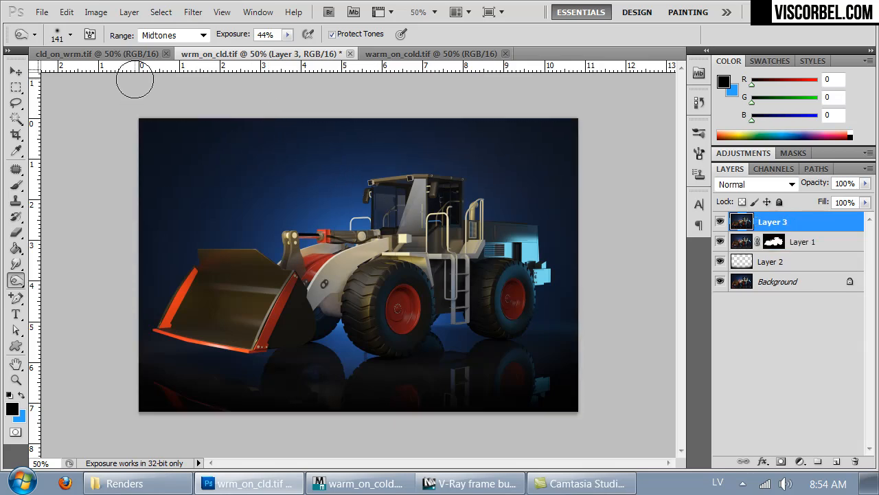
left_click(719, 222)
left_click(720, 226)
Convert Layer 3 to black and white with reds at 73% and with brightened cyans and blues
left_click(95, 11)
mouse_move(120, 55)
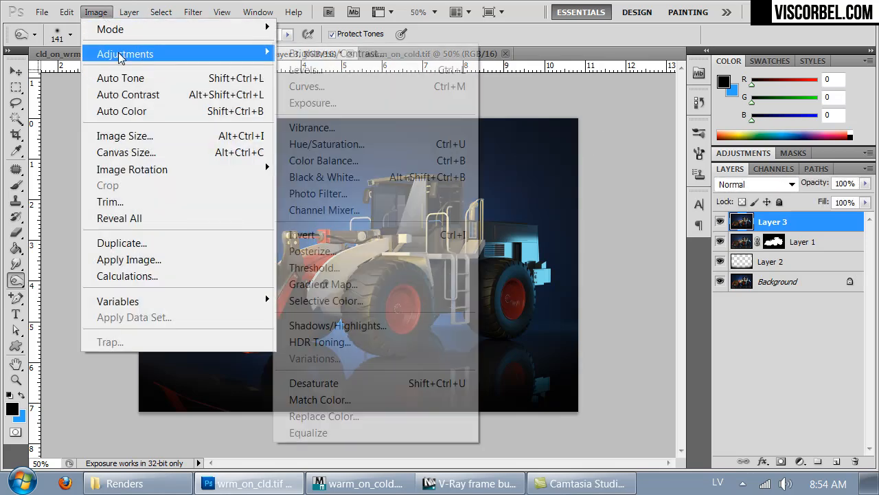
left_click(323, 177)
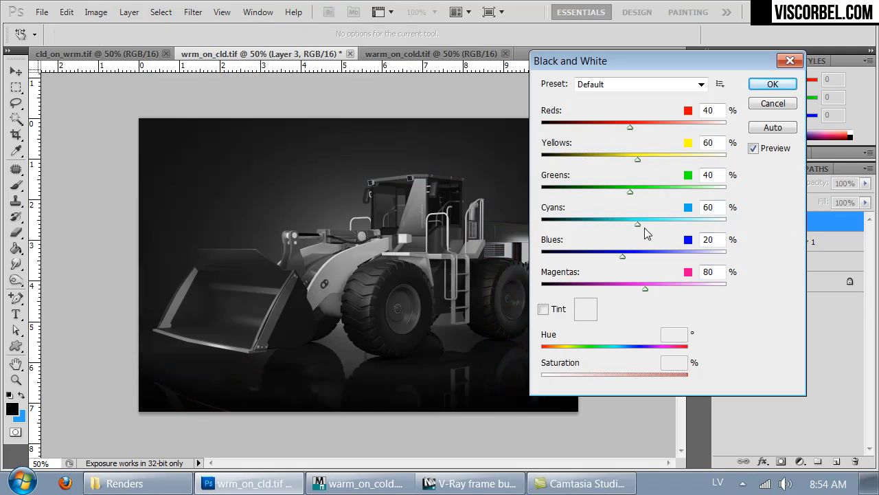
left_click_drag(653, 259, 674, 244)
mouse_move(630, 129)
left_mouse_down()
mouse_move(655, 129)
mouse_move(630, 129)
mouse_move(642, 129)
left_mouse_up()
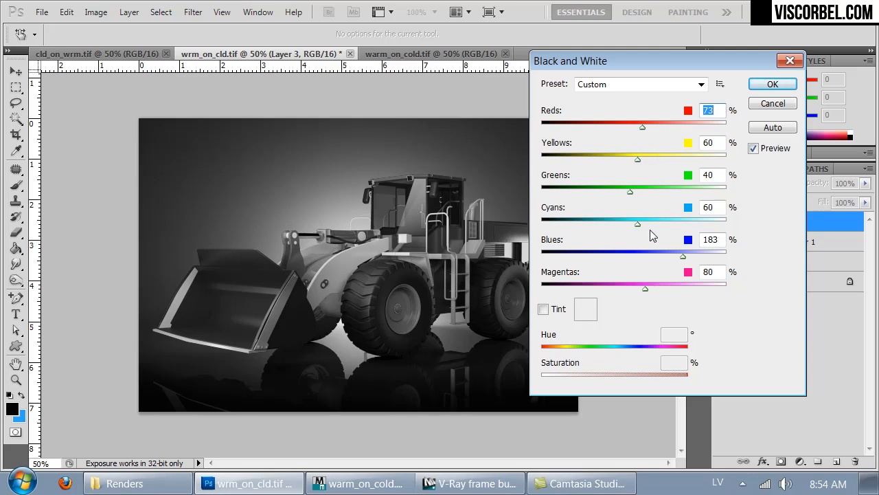
left_click_drag(633, 222, 653, 224)
left_click_drag(651, 254, 667, 257)
left_click(773, 83)
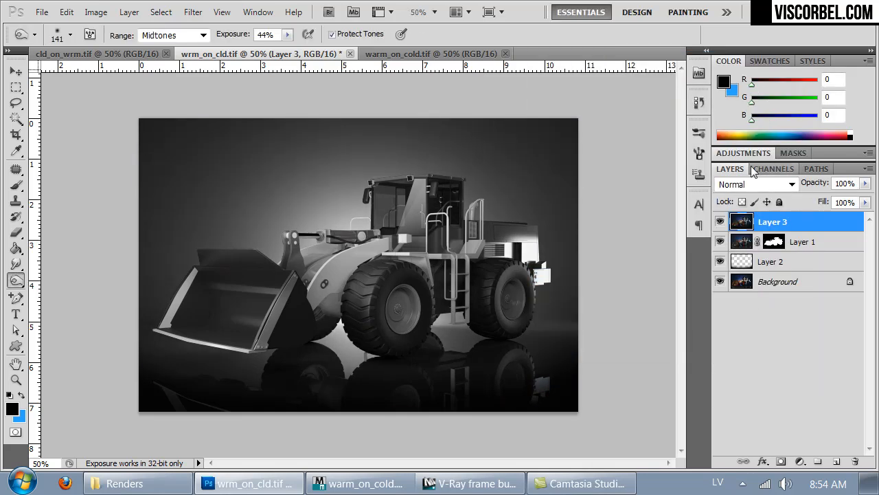
Try several blend modes on the black-and-white layer and set it to Hard Light
left_click(756, 183)
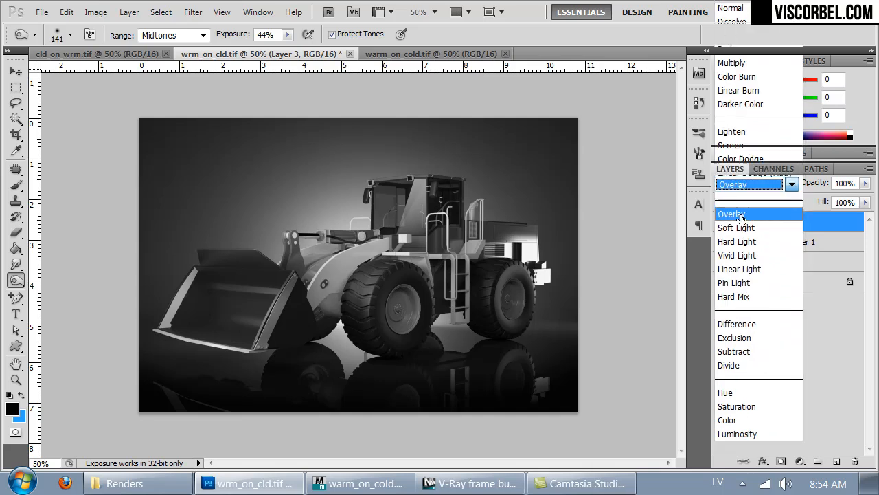
left_click(749, 201)
key("Down")
key("Down")
key("Down")
key("Up")
key("Down")
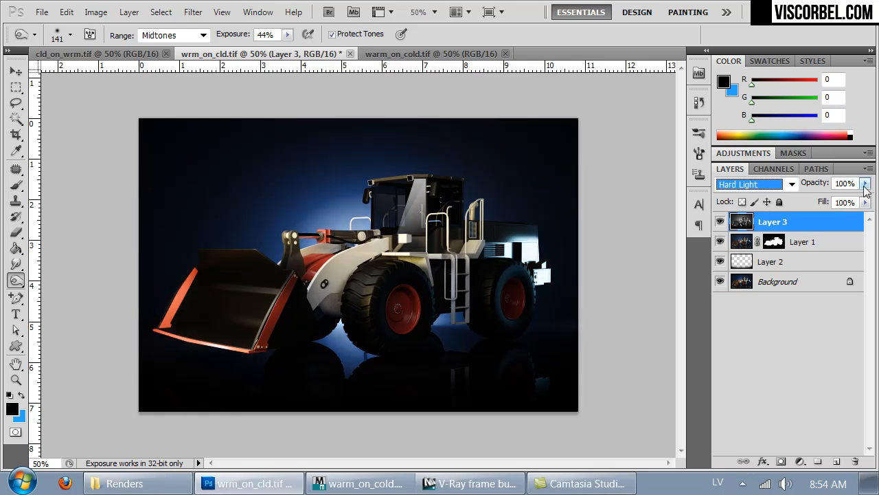
Lower the opacity of the black-and-white layer to 24% and compare the image with and without it
left_click(865, 184)
left_click_drag(811, 200, 808, 200)
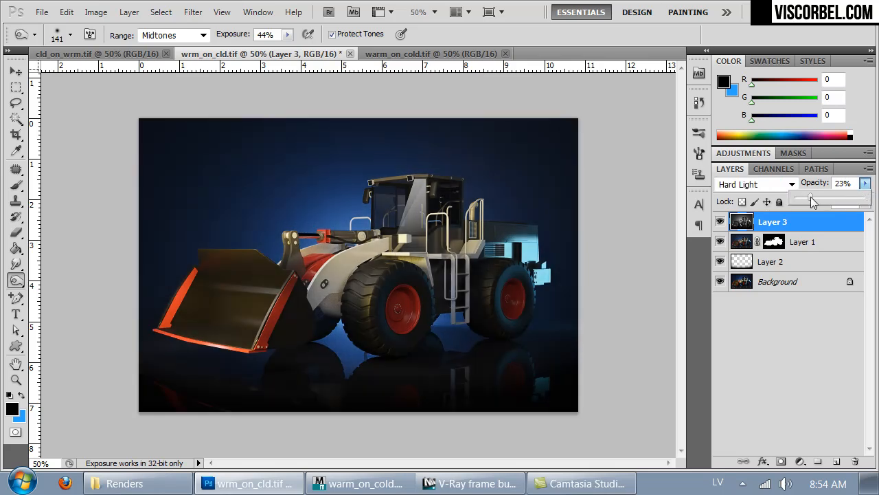
left_click(790, 339)
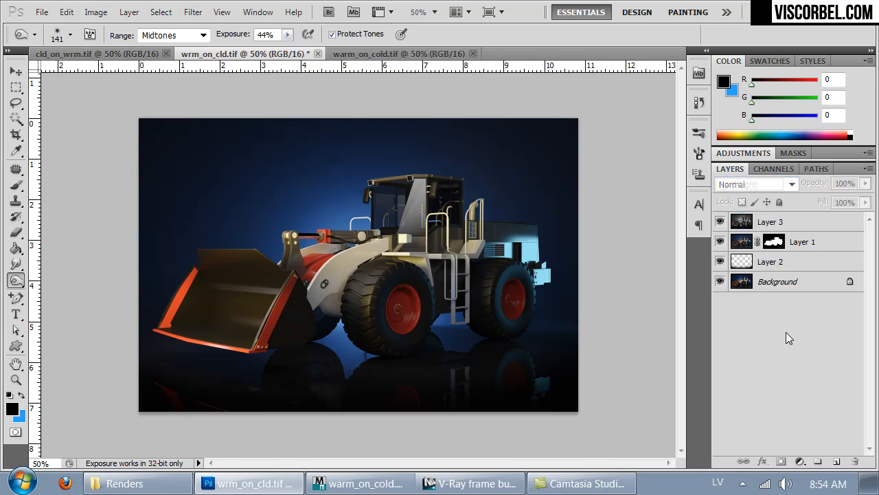
left_click(720, 223)
left_click(720, 223)
left_click(720, 223)
left_click(720, 223)
left_click(767, 222)
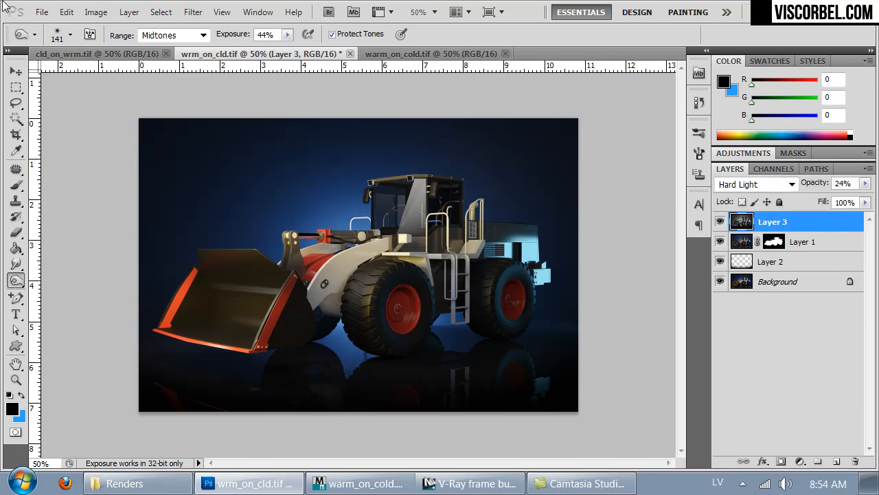
Copy the merged result of all layers and paste it as another new layer above Layer 3
key("ctrl+a")
key("shift+alt+n")
key("ctrl+shift+c")
key("ctrl+v")
Try Auto Tone on Layer 4, undo it, and apply Auto Contrast instead
left_click(96, 13)
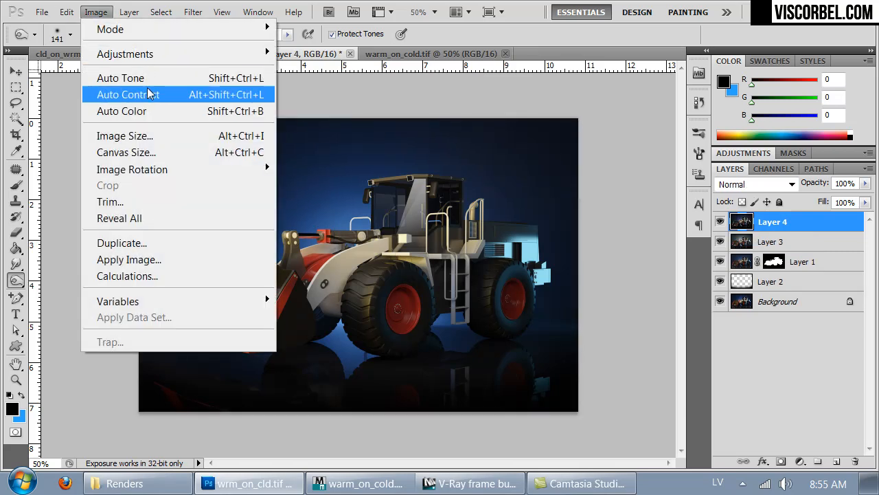
left_click(146, 79)
key("ctrl+z")
left_click(95, 12)
left_click(128, 94)
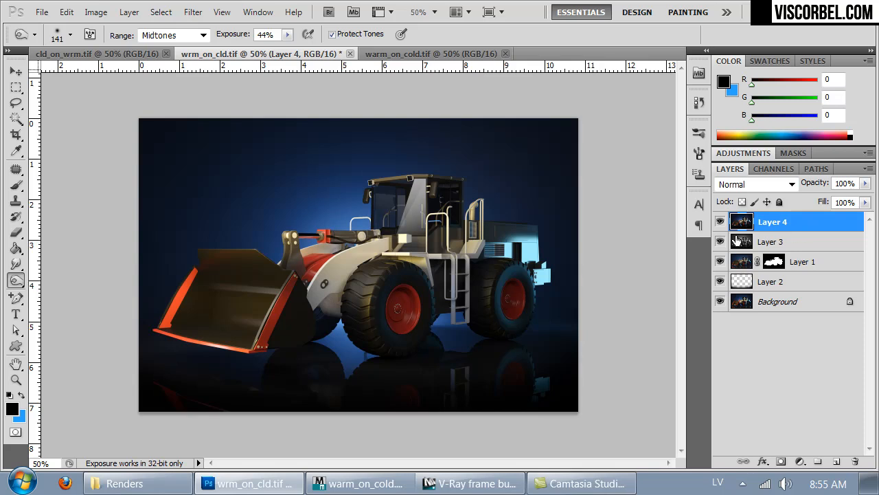
Save the layered image in Photoshop format as wrm_on_cld.psd in the Renders folder with Maximize Compatibility enabled
key("ctrl+shift+s")
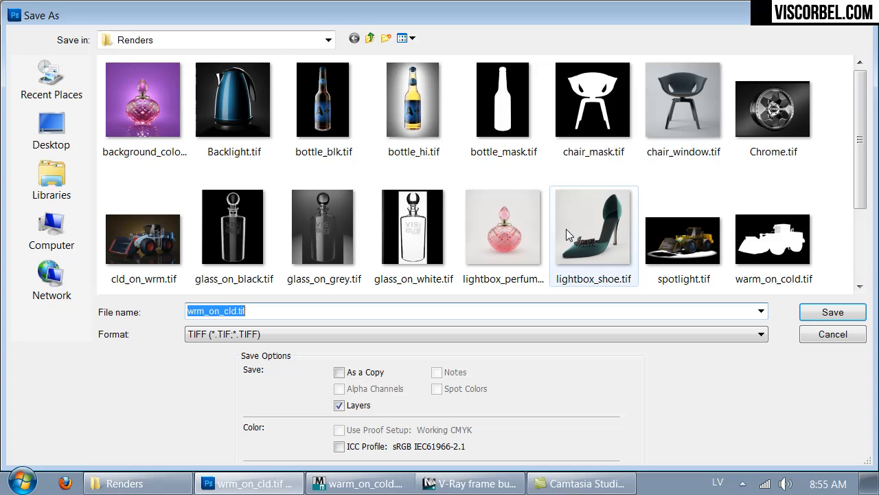
left_click(275, 335)
left_click(254, 349)
left_click(833, 312)
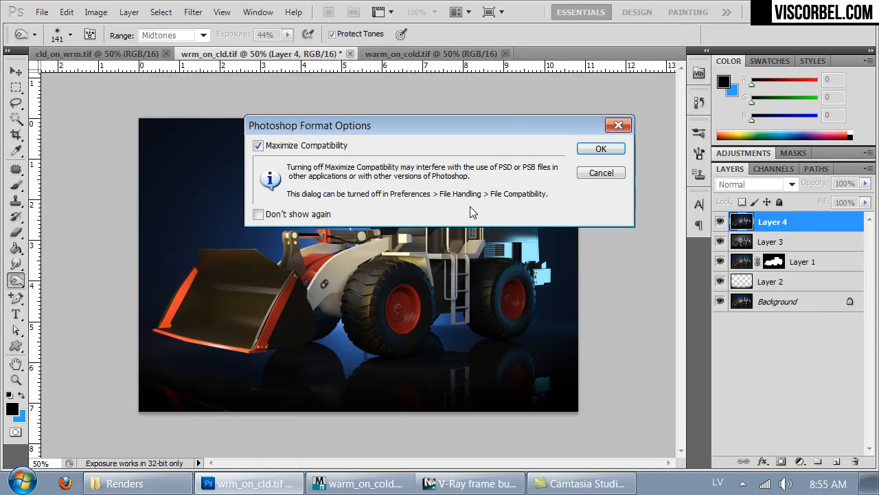
left_click(595, 149)
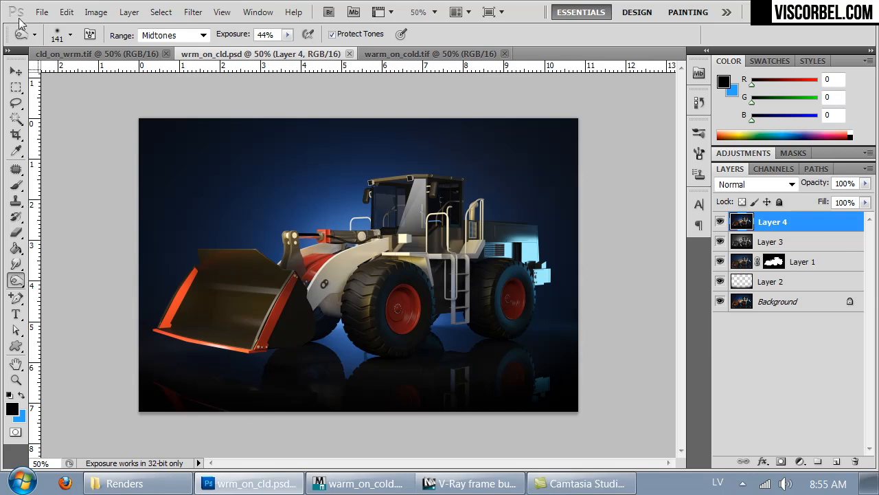
Copy the tractor mask from warm_on_cold.tif and, in cld_on_wrm.tif, duplicate the Background layer and give the copy a layer mask
left_click(389, 53)
key("ctrl+Tab")
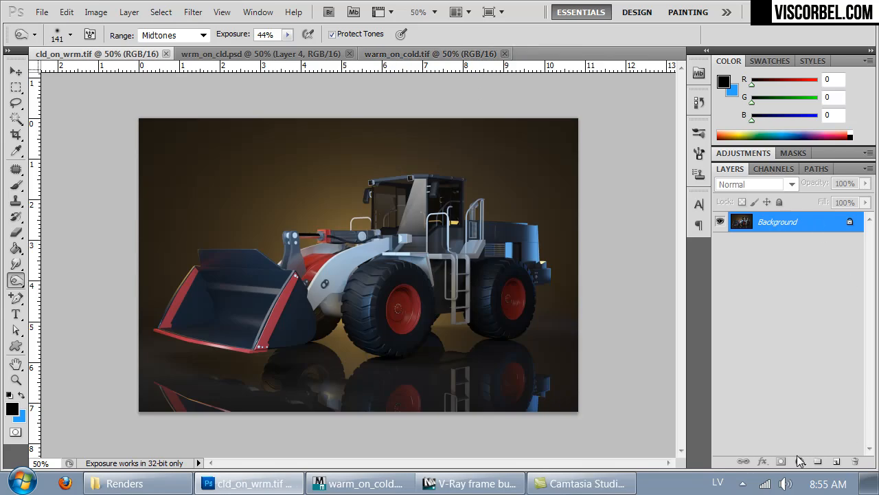
key("ctrl+j")
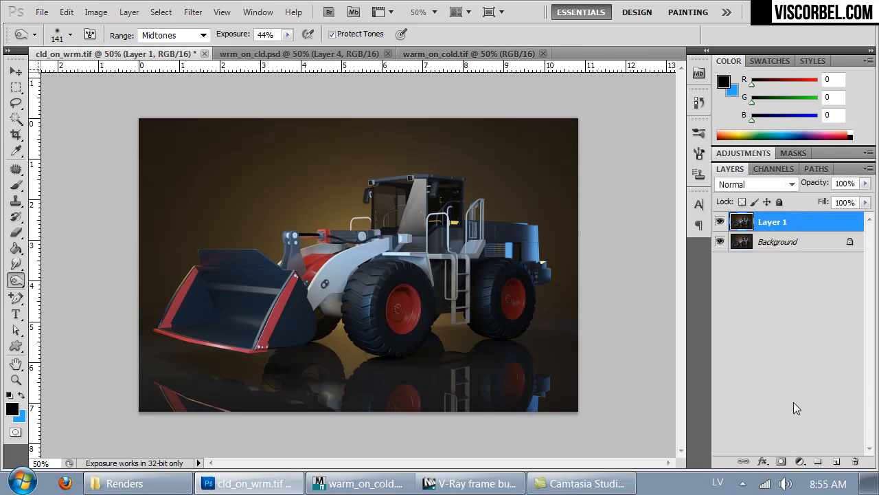
left_click(781, 461)
Paste the tractor mask into the Layer 1 Mask channel, hide the mask overlay and deselect
left_click(774, 168)
key("x")
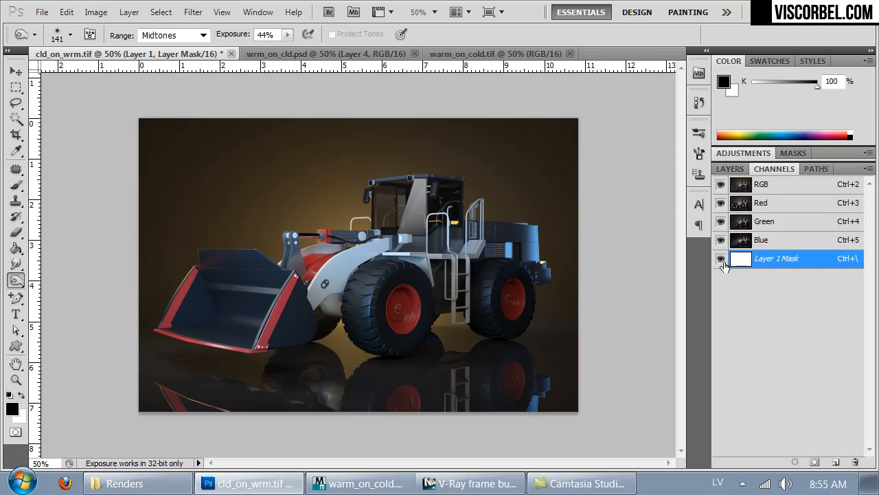
key("ctrl+v")
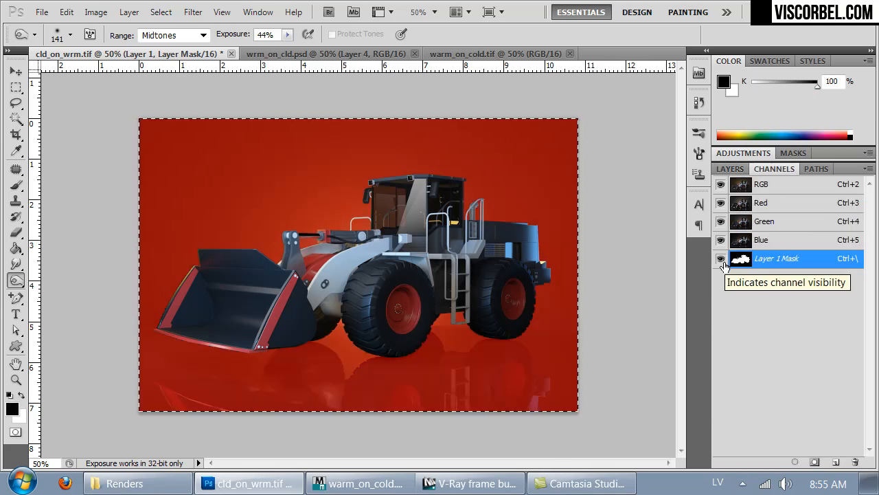
left_click(720, 258)
key("x")
left_click(730, 169)
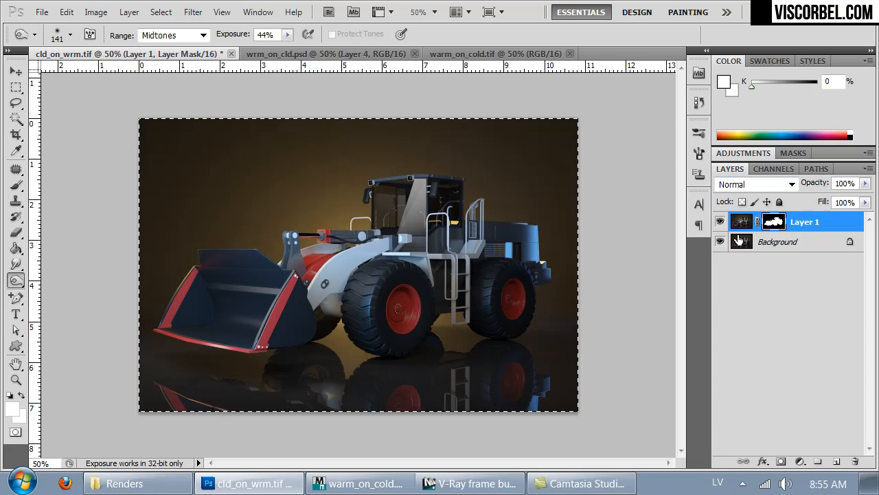
left_click(740, 240)
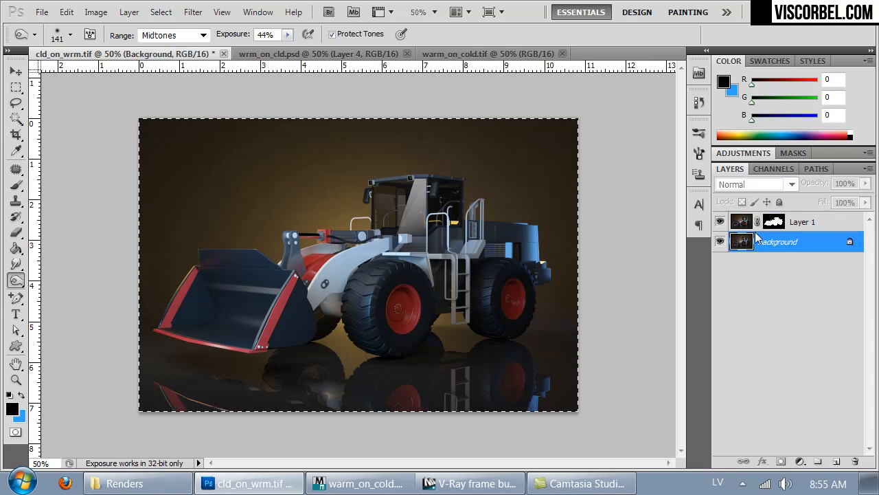
left_click(759, 228)
key("ctrl+d")
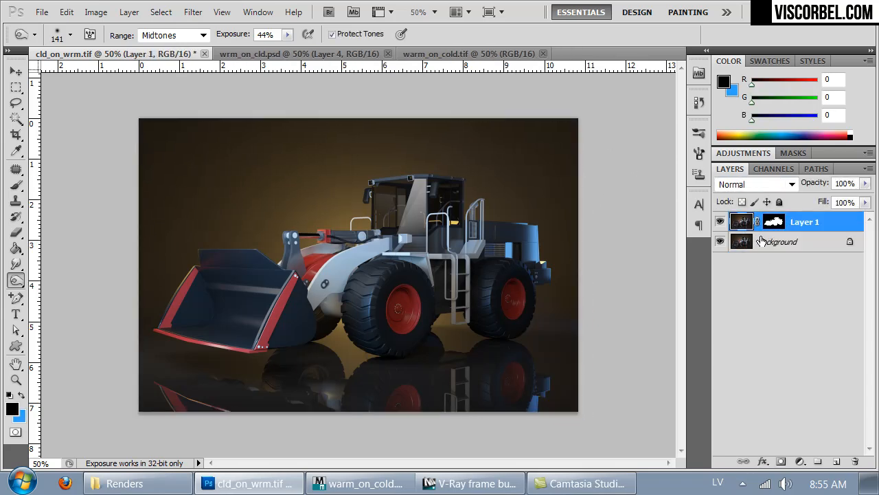
Raise the saturation of the Background layer to +28 with Hue/Saturation
left_click(735, 244)
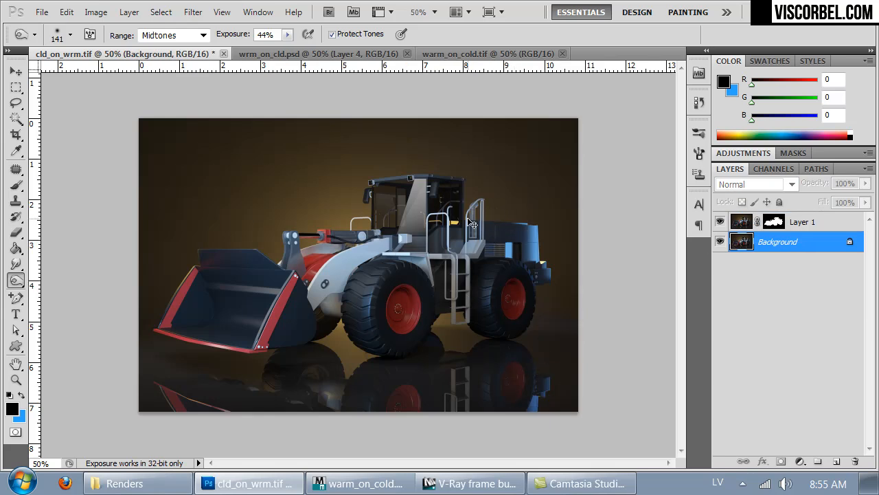
key("ctrl+u")
left_click_drag(537, 270, 553, 272)
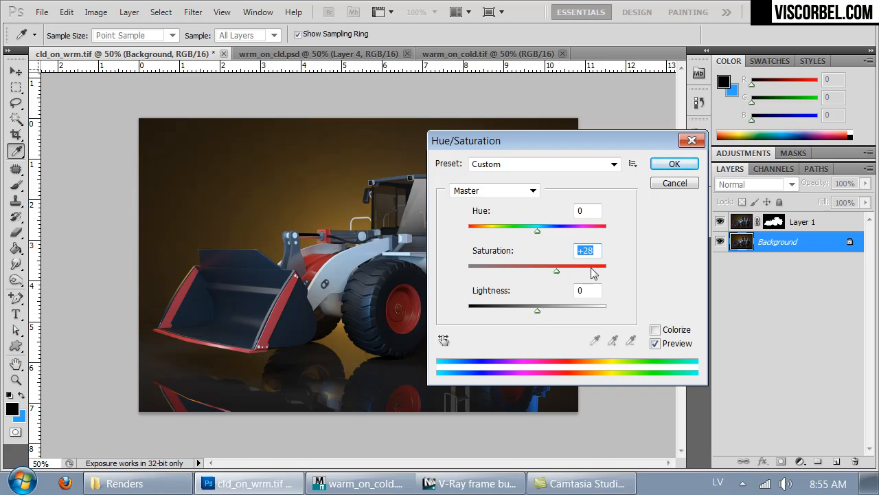
left_click(670, 167)
key("o")
Apply a contrast-boosting S-curve with Curves to the Background layer, lowering shadows, mapping input 146 to output 178 and pulling in the white point
left_click(95, 12)
mouse_move(261, 54)
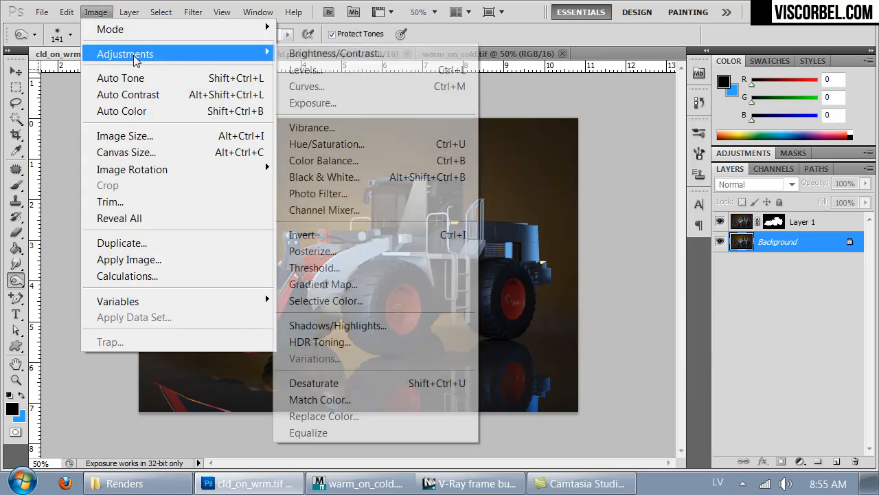
left_click(296, 87)
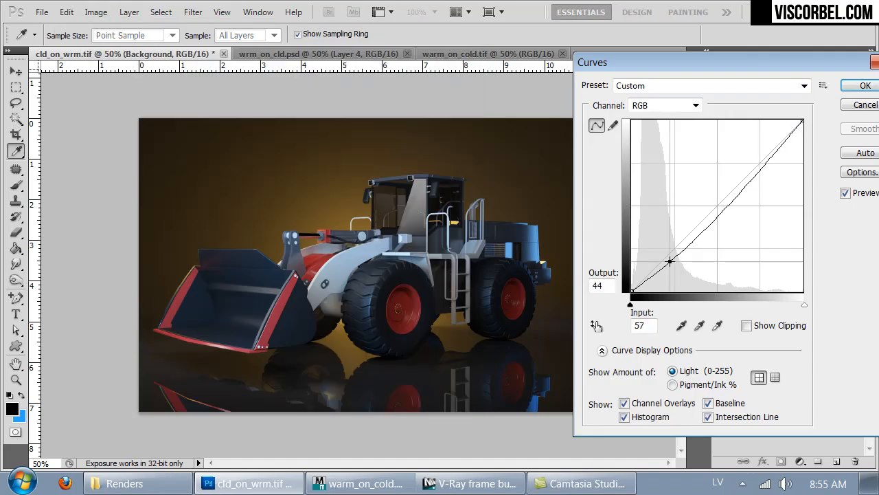
left_click_drag(668, 253, 664, 268)
left_click_drag(742, 202, 739, 175)
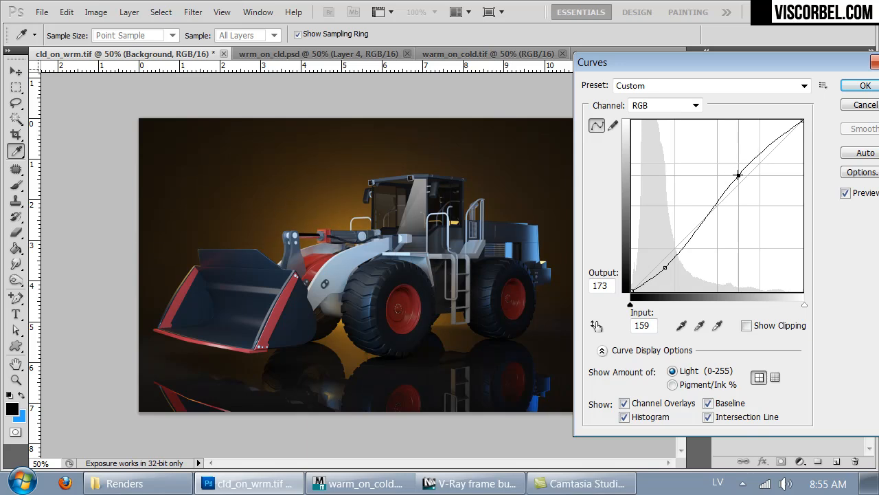
left_click_drag(804, 303, 782, 307)
left_click_drag(738, 176, 729, 172)
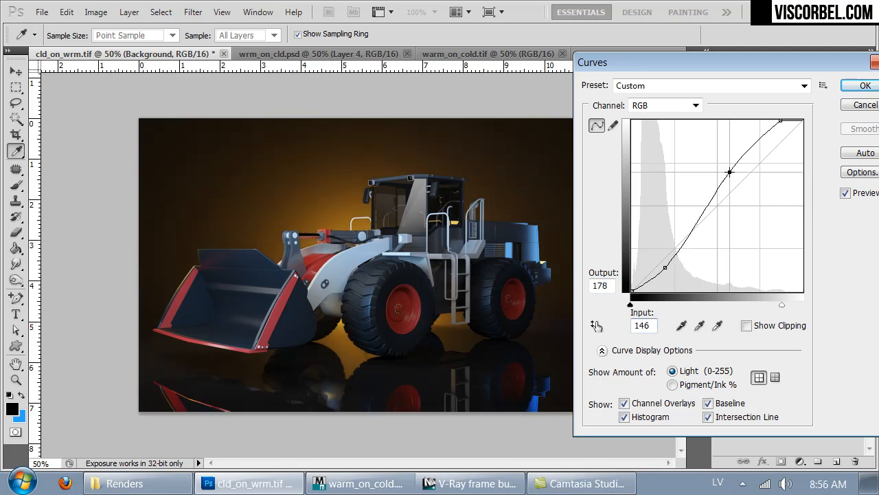
left_click(865, 85)
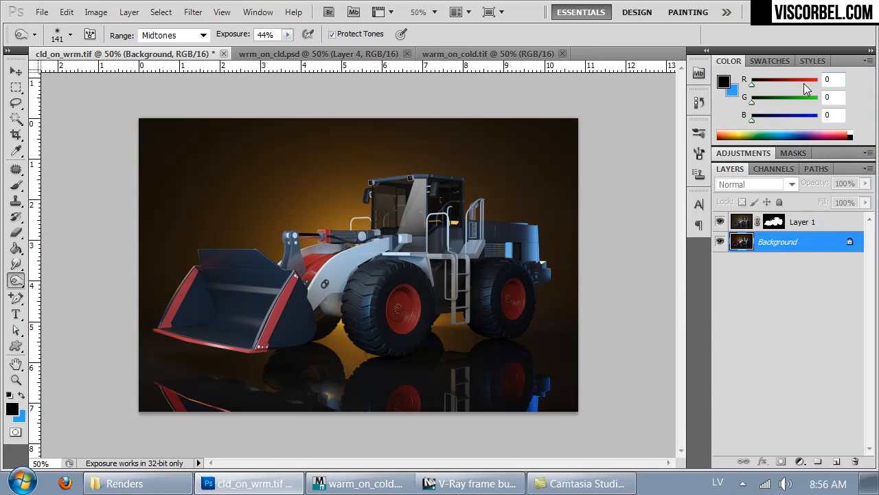
Brighten the tractor on Layer 1 with Curves, mapping input 110 to output 141 while holding the shadows down with a lower point
left_click(743, 222)
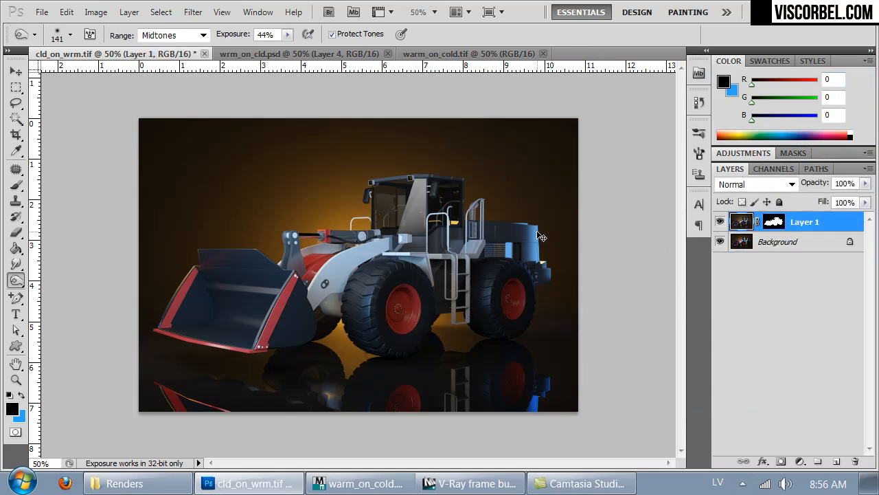
left_click(93, 12)
mouse_move(138, 54)
left_click(302, 86)
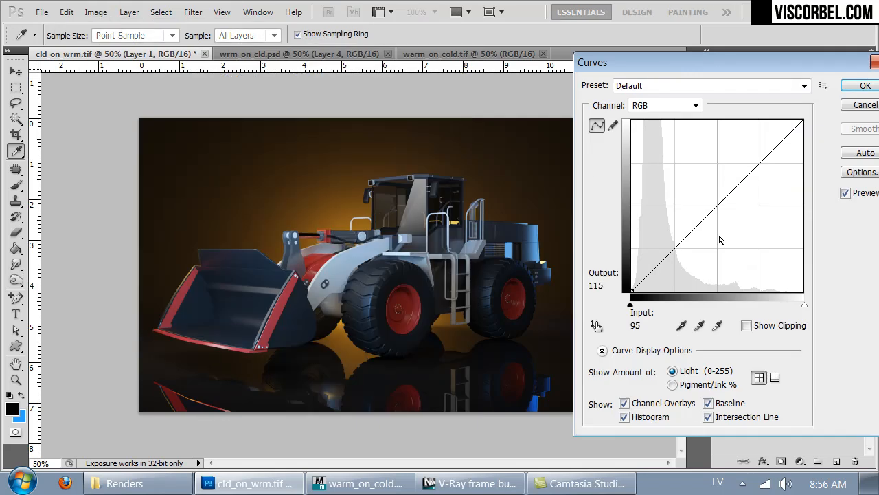
left_click(705, 210)
left_click_drag(706, 209, 703, 213)
left_click_drag(654, 267, 654, 270)
mouse_move(702, 209)
left_mouse_down()
mouse_move(704, 187)
mouse_move(705, 197)
left_mouse_up()
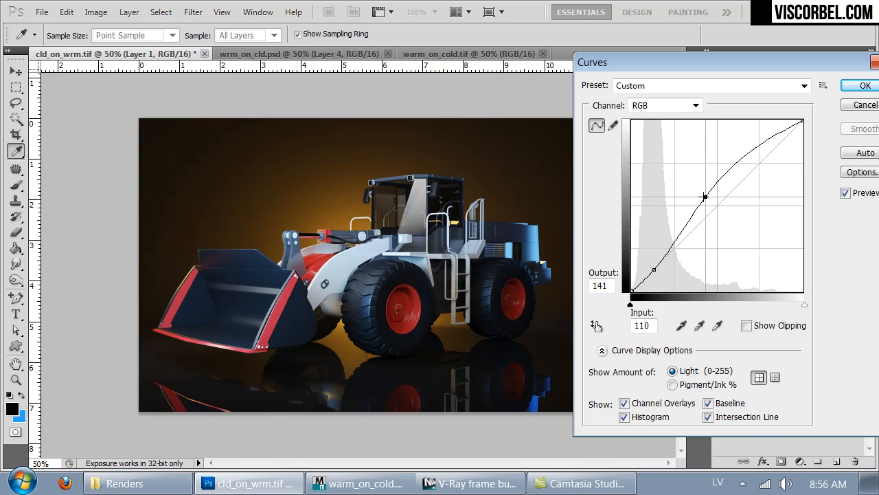
key("o")
left_click(863, 86)
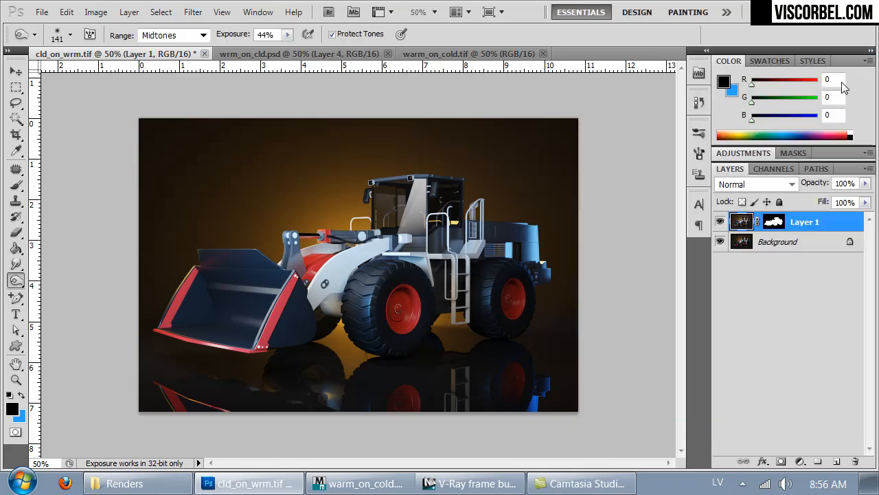
Shift the hue of the Background layer to -4 with Hue/Saturation
left_click(748, 245)
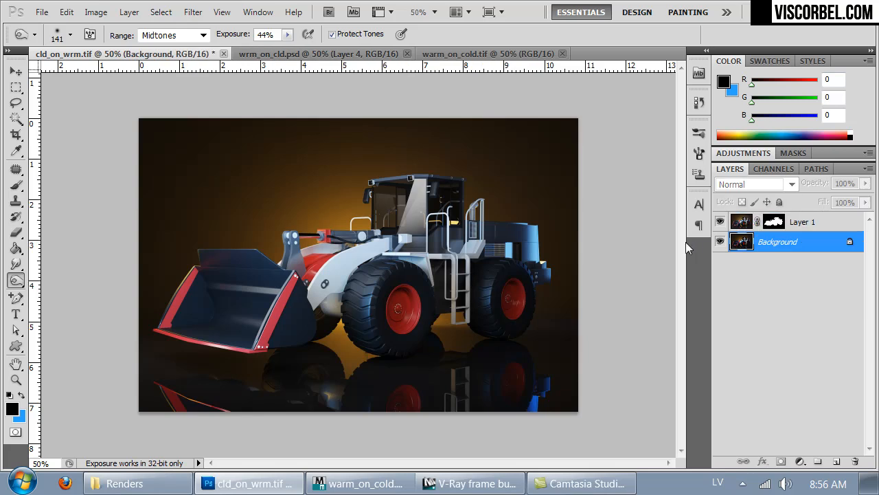
key("ctrl+u")
left_click_drag(536, 136, 637, 131)
left_click_drag(637, 227, 634, 231)
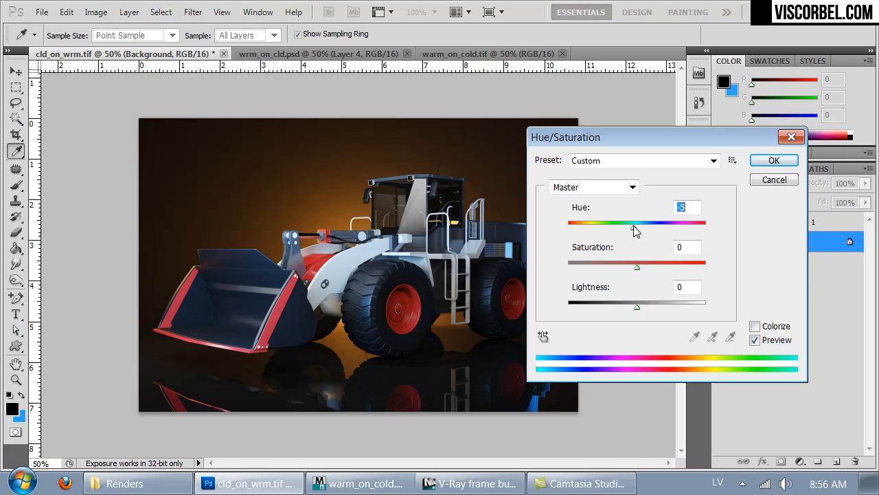
left_click(768, 164)
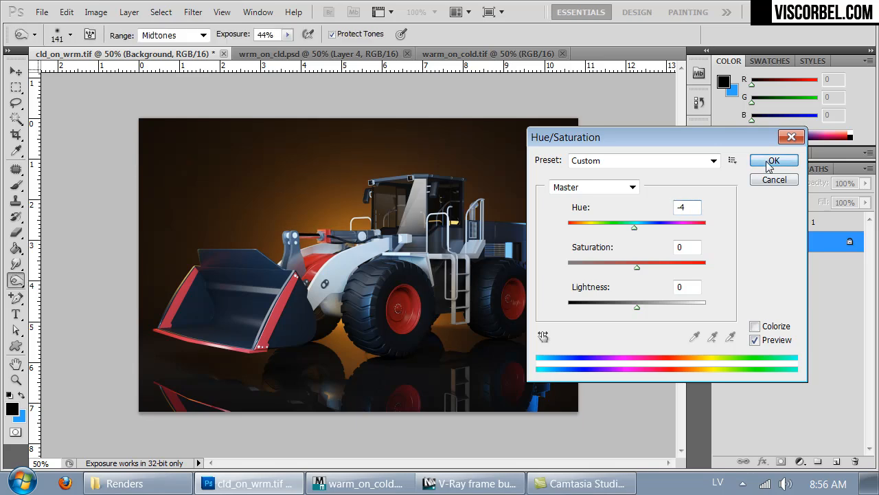
key("o")
Copy the contents of Layer 2 from wrm_on_cld.psd, paste them above the Background layer in cld_on_wrm.tif and compare with the pasted layer hidden
key("ctrl+Tab")
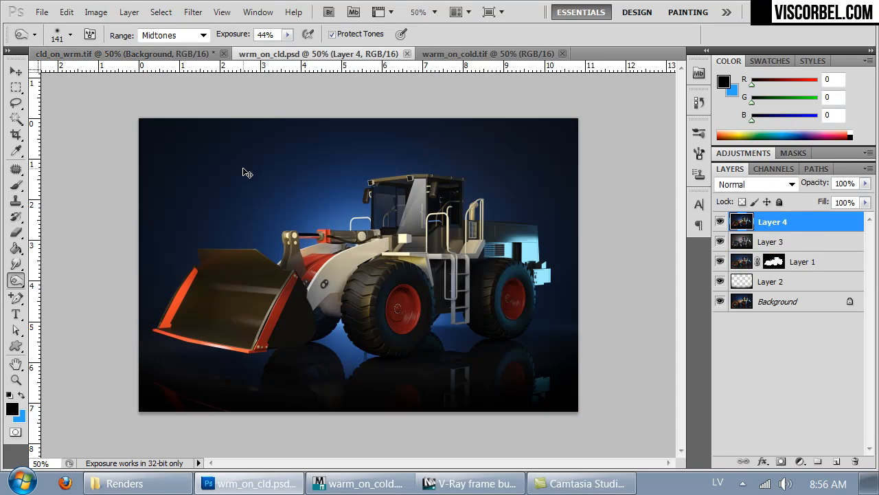
left_click(720, 282)
left_click(747, 287)
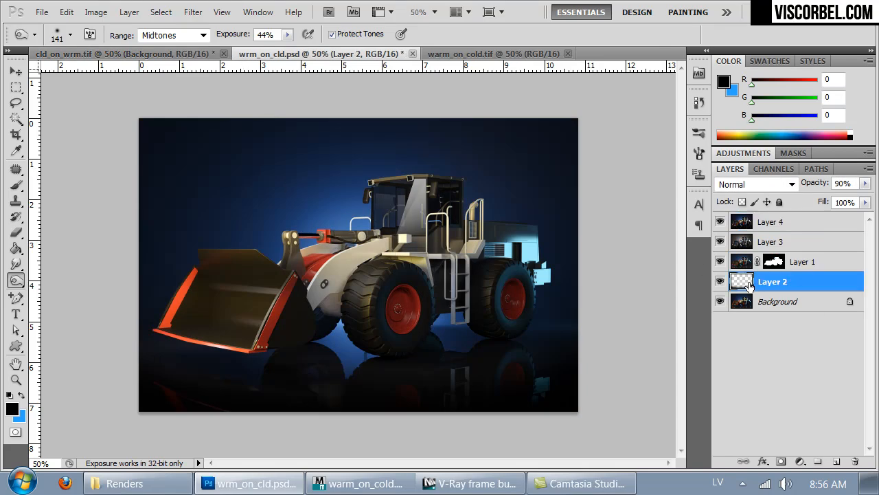
key("ctrl+a")
key("ctrl+Tab")
key("ctrl+Tab")
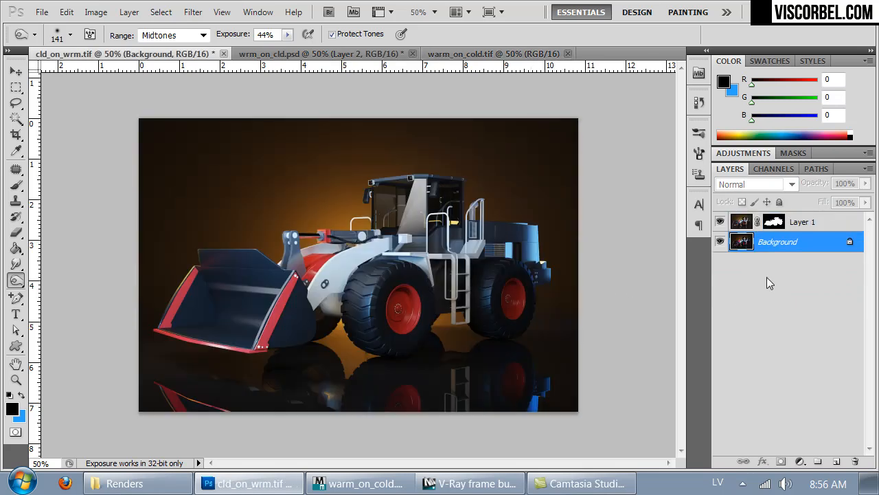
key("ctrl+v")
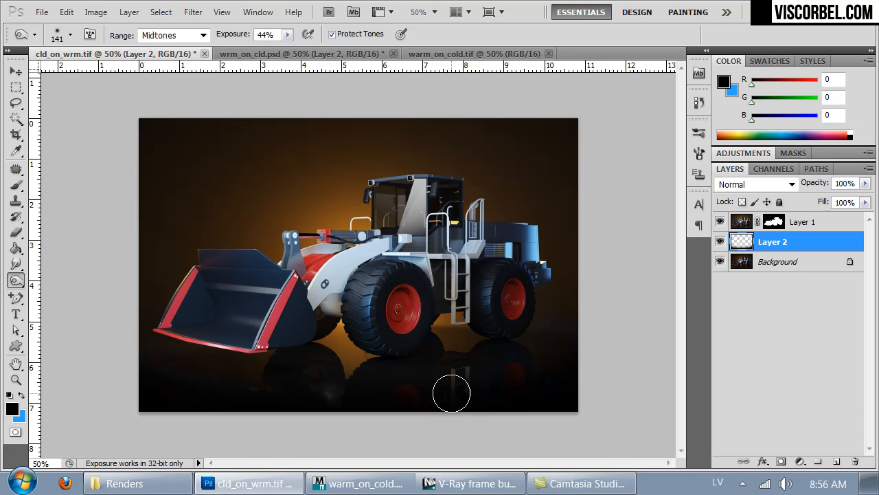
left_click(720, 242)
left_click(721, 242)
left_click(721, 242)
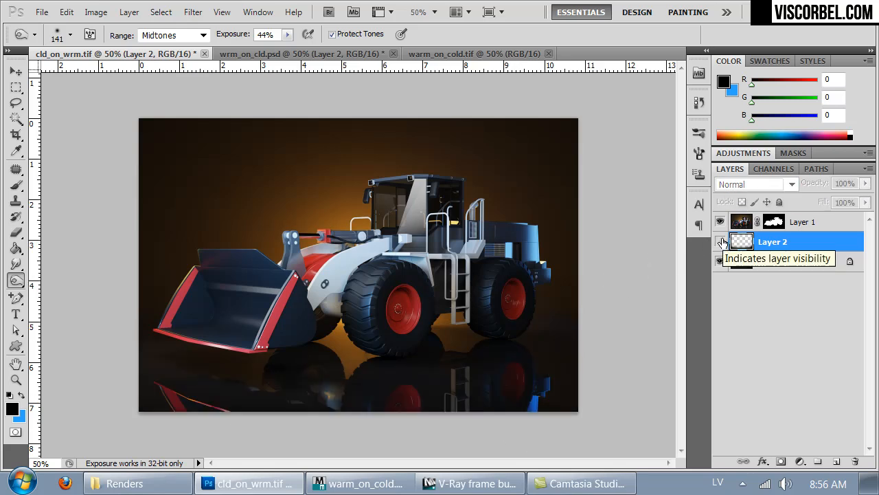
left_click(720, 242)
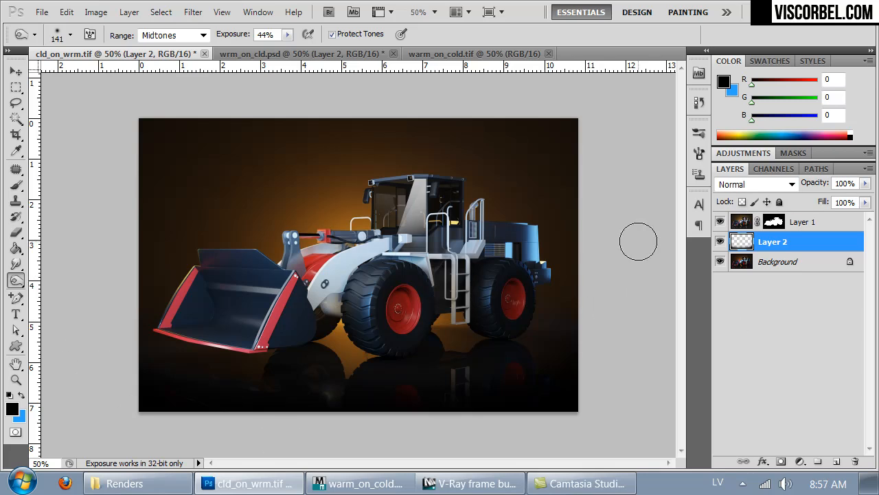
Add a Photo Filter adjustment layer named Photo Filter 1 above Layer 1
left_click(814, 228)
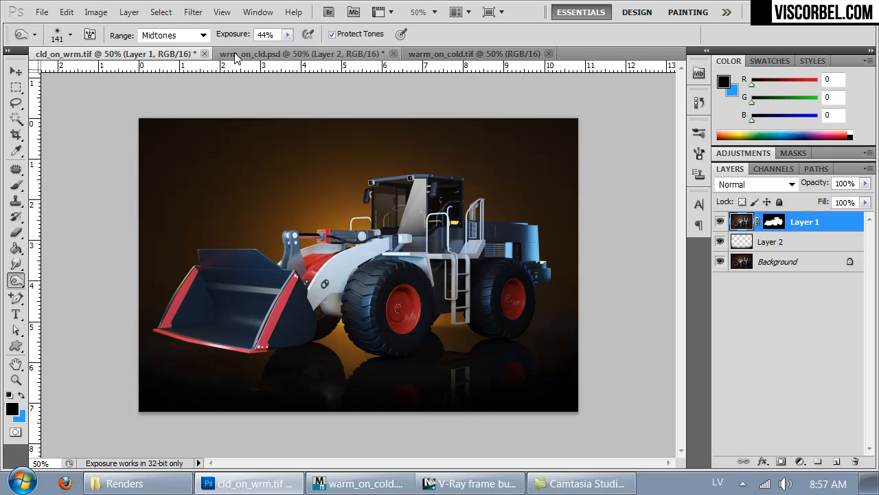
left_click(129, 13)
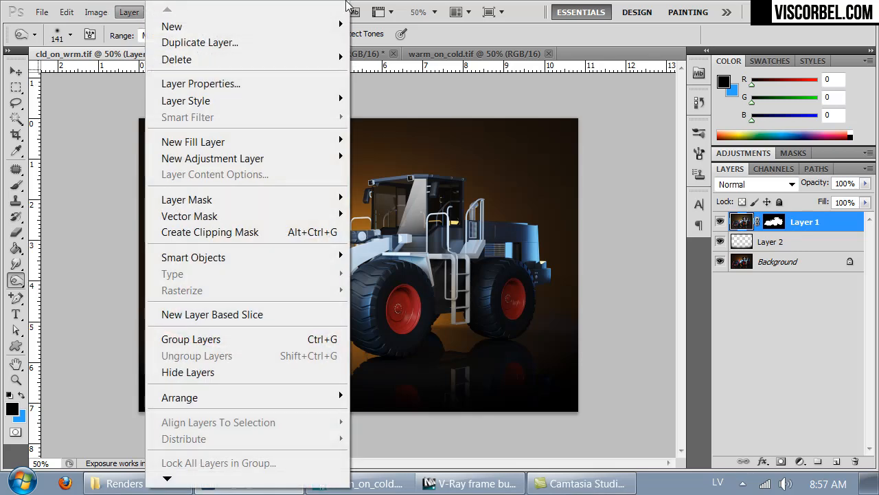
left_click(529, 9)
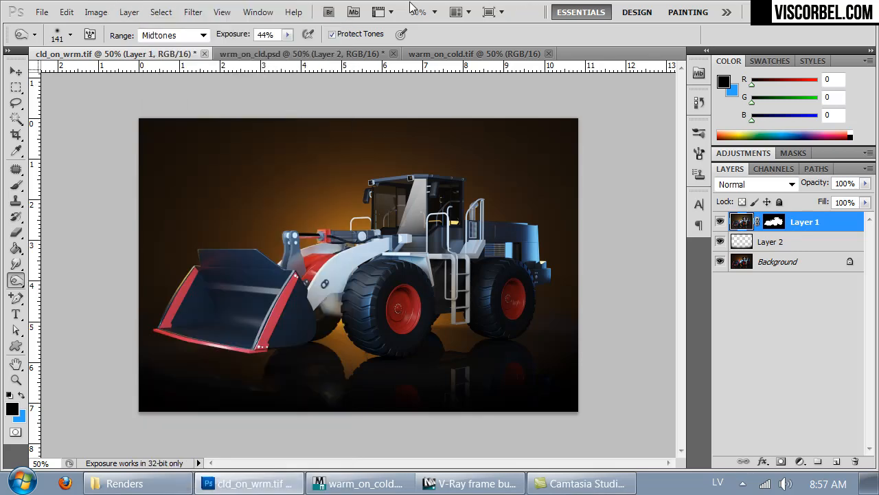
left_click(130, 13)
mouse_move(162, 162)
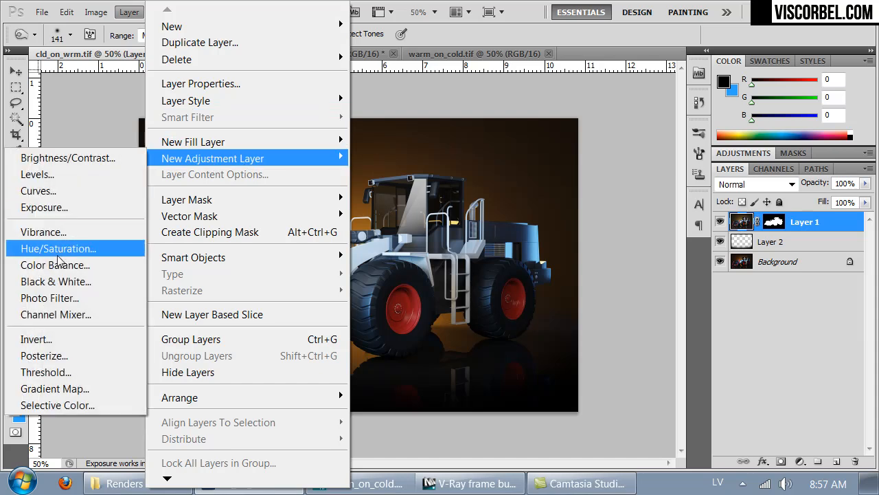
left_click(54, 298)
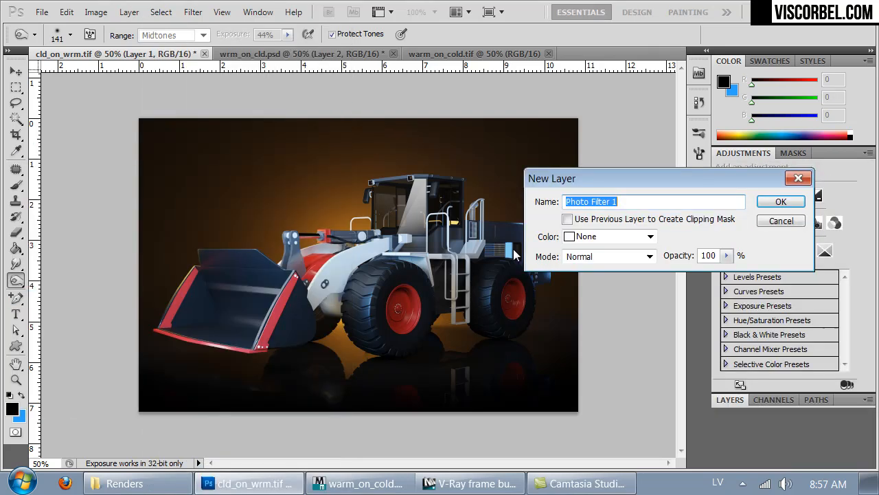
left_click(781, 201)
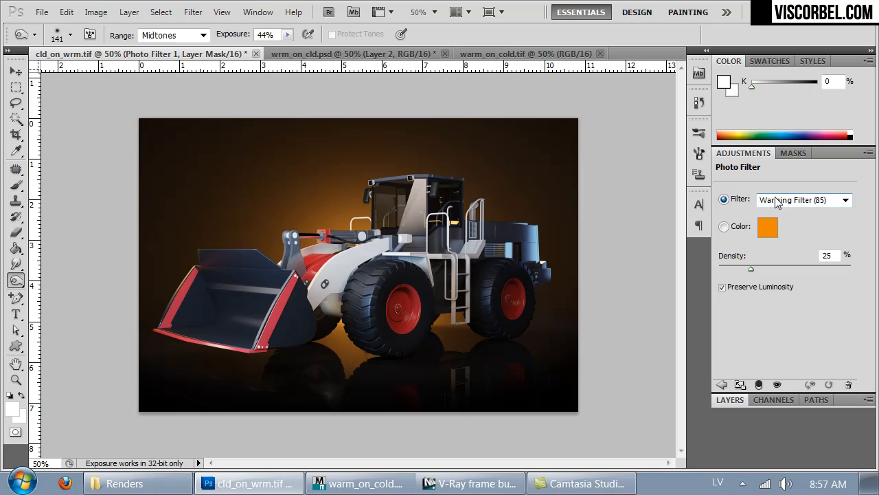
Set the photo filter to Warming Filter (81) with a density of 26% and compare the image with and without it
left_click(778, 200)
left_click(790, 242)
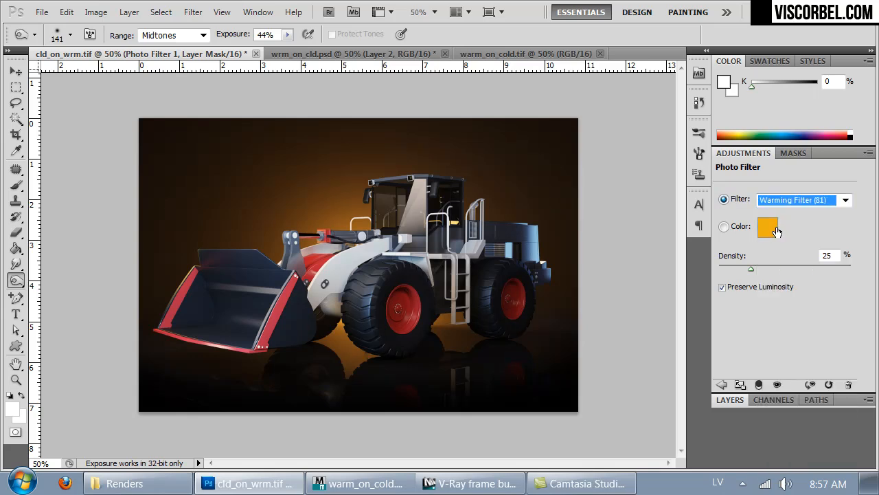
key("Down")
key("Up")
left_click_drag(758, 268, 754, 269)
left_click(730, 399)
left_click(721, 223)
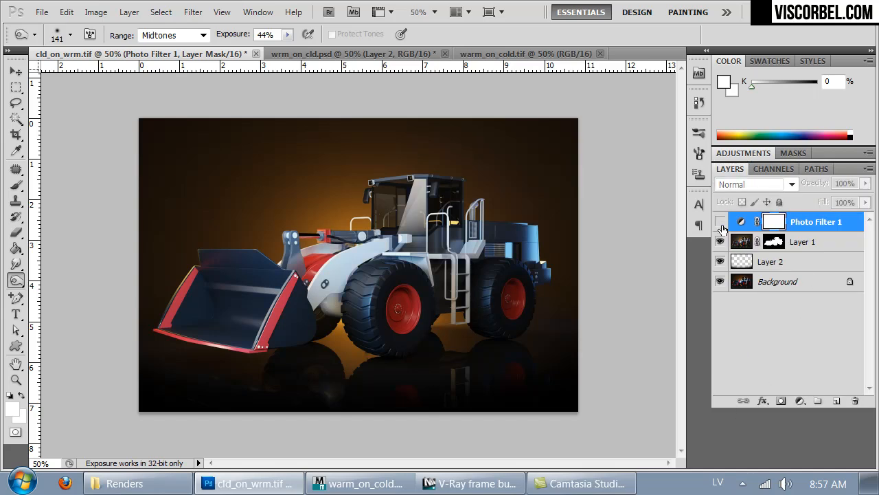
left_click(721, 226)
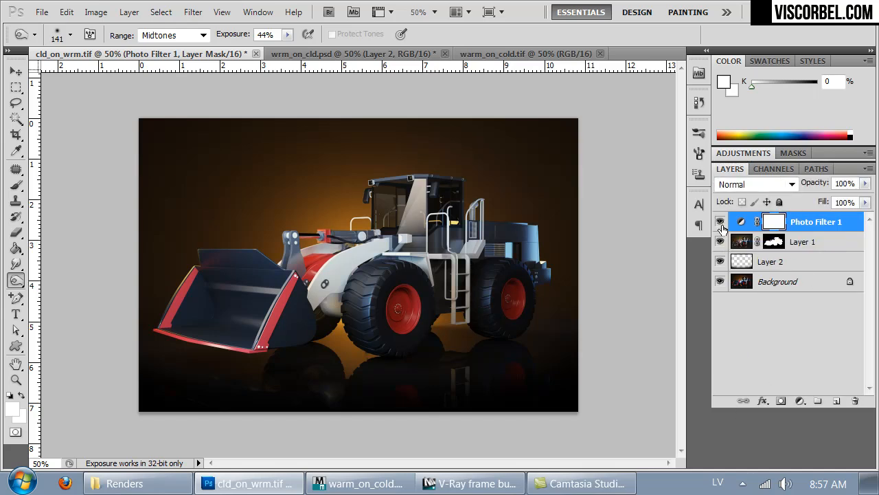
Reopen the settings of Photo Filter 1 and raise its density slightly
left_click(764, 169)
left_click(733, 169)
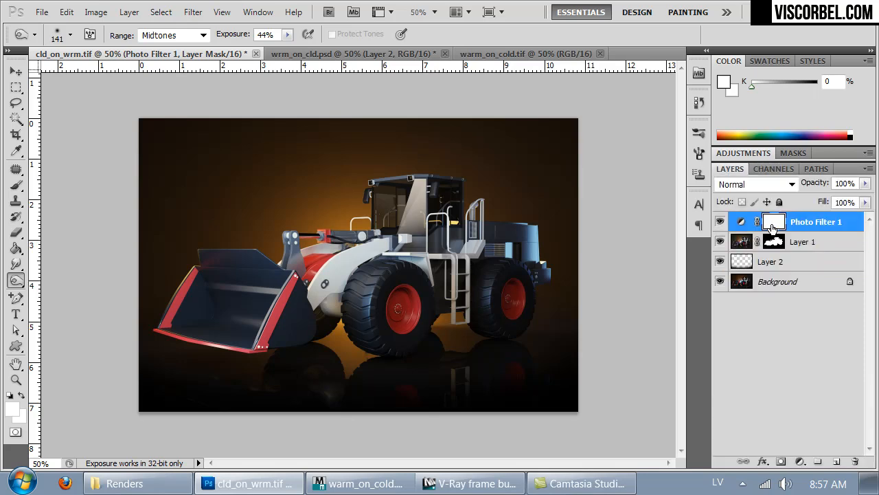
left_click(738, 223)
double_click(743, 225)
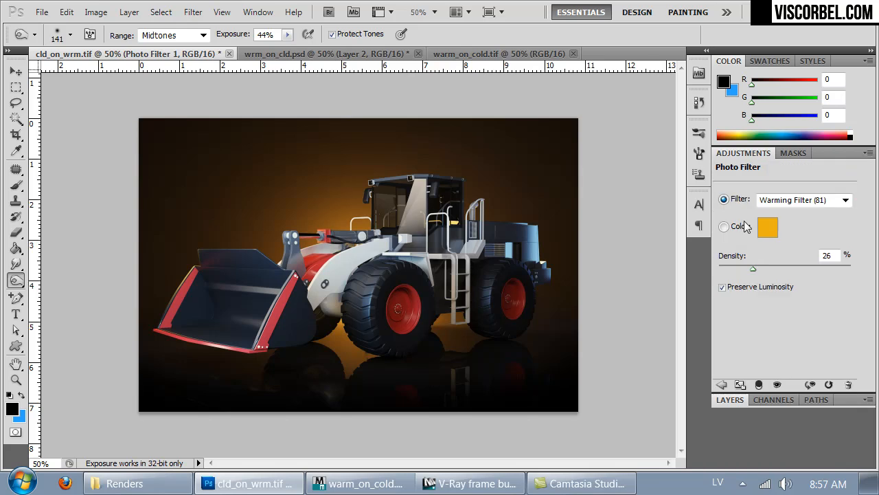
left_click_drag(754, 269, 759, 269)
left_click(733, 399)
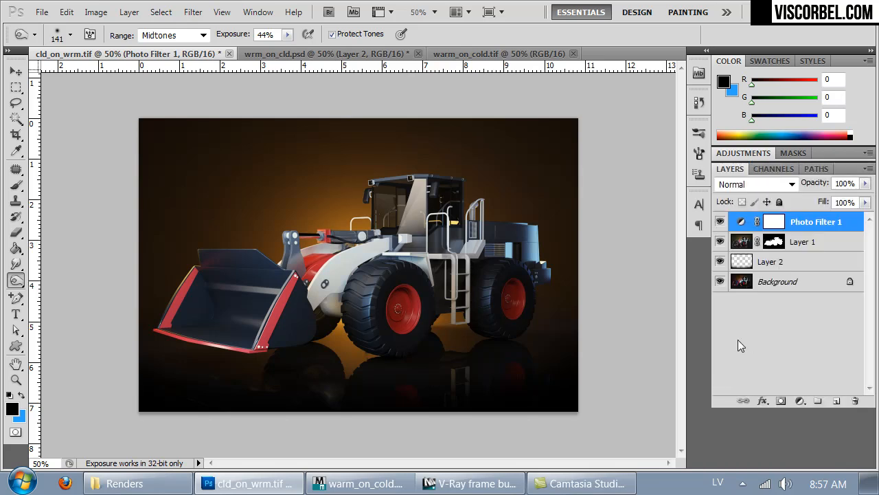
Draw a horizontal linear gradient on the Photo Filter 1 mask from the bucket to the rear wheel, then compare with the filter hidden
left_click(769, 225)
left_click_drag(15, 248, 34, 267)
left_click(45, 250)
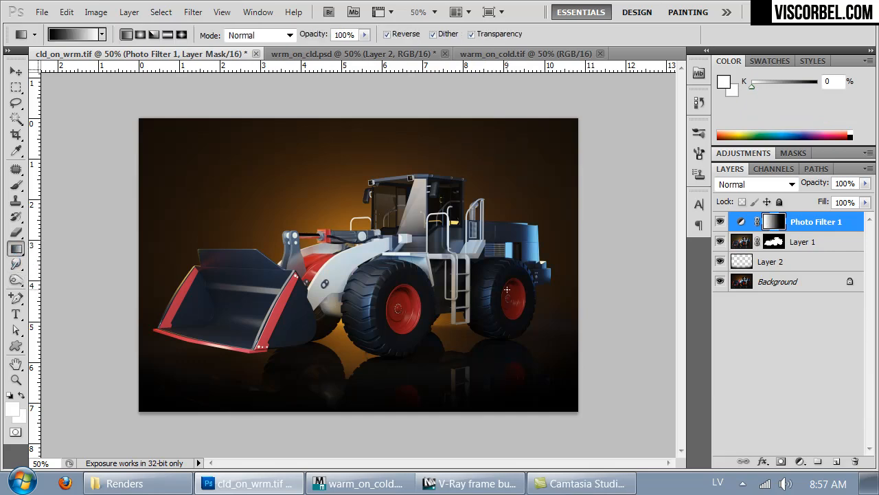
left_click_drag(578, 286, 193, 287)
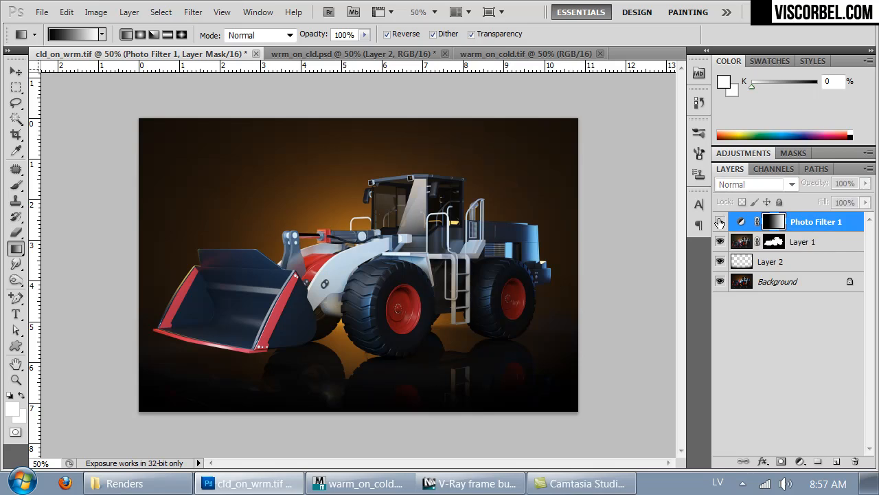
left_click(719, 221)
left_click_drag(352, 276, 599, 277)
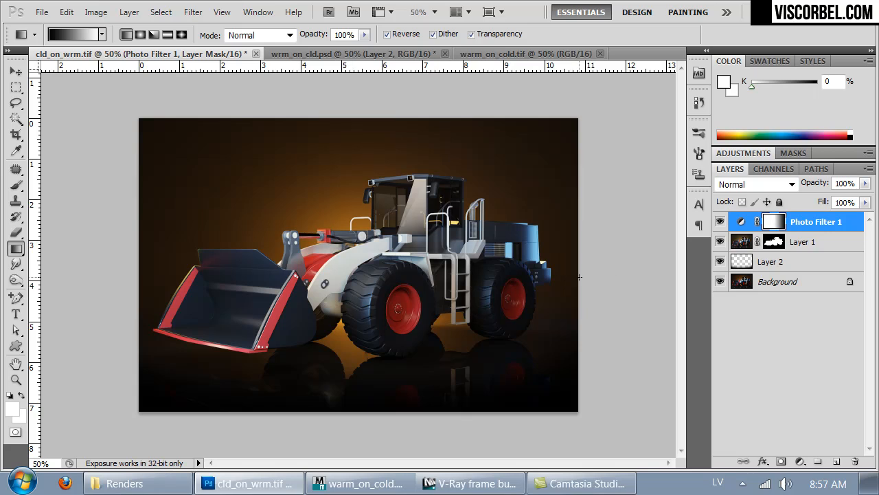
left_click_drag(226, 286, 415, 286)
left_click_drag(190, 303, 511, 304)
left_click(719, 221)
left_click(720, 221)
Paste a merged copy of the whole image as a new layer above Photo Filter 1 and apply Auto Contrast to it
left_click(746, 247)
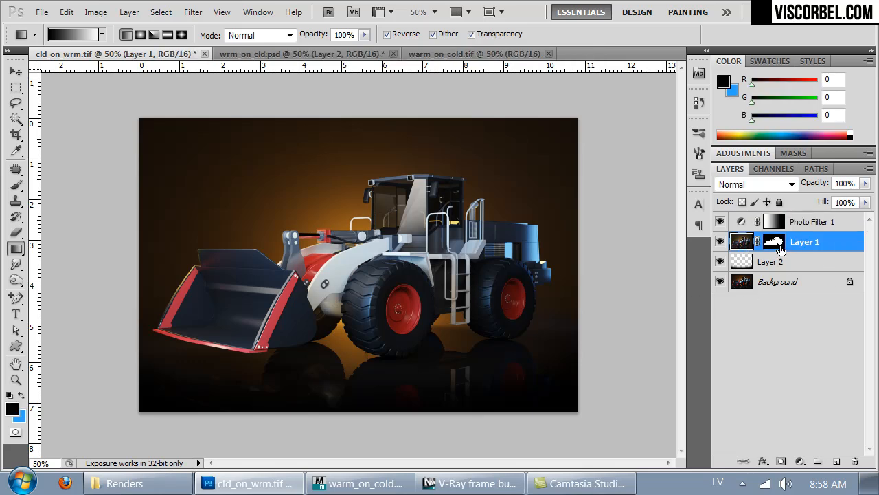
left_click(753, 282)
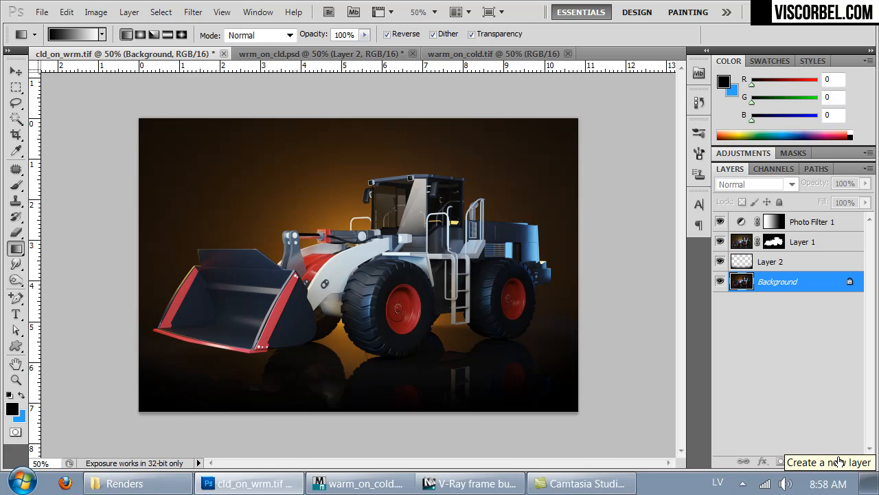
left_click(823, 221)
key("ctrl+a")
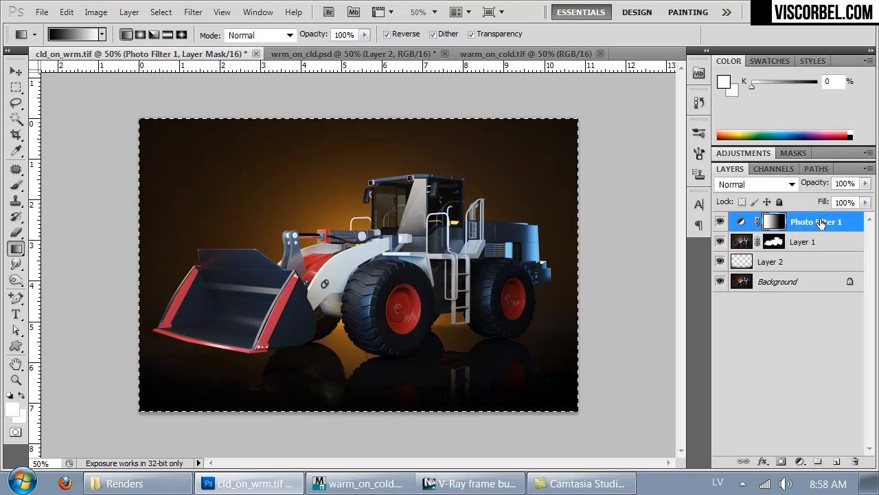
key("ctrl+shift+c")
key("ctrl+v")
left_click(95, 11)
left_click(129, 94)
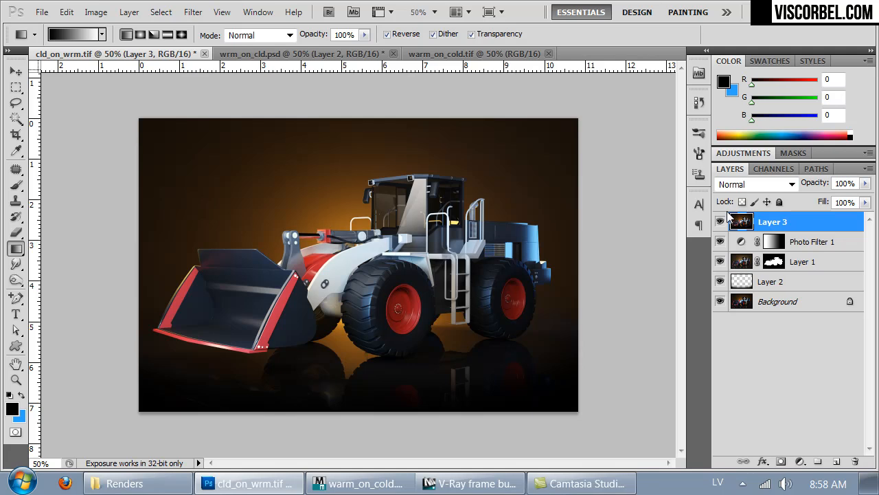
Save the layered document in Photoshop format as cld_on_wrm.psd in the Renders folder with Maximize Compatibility on
key("ctrl+shift+s")
left_click(349, 335)
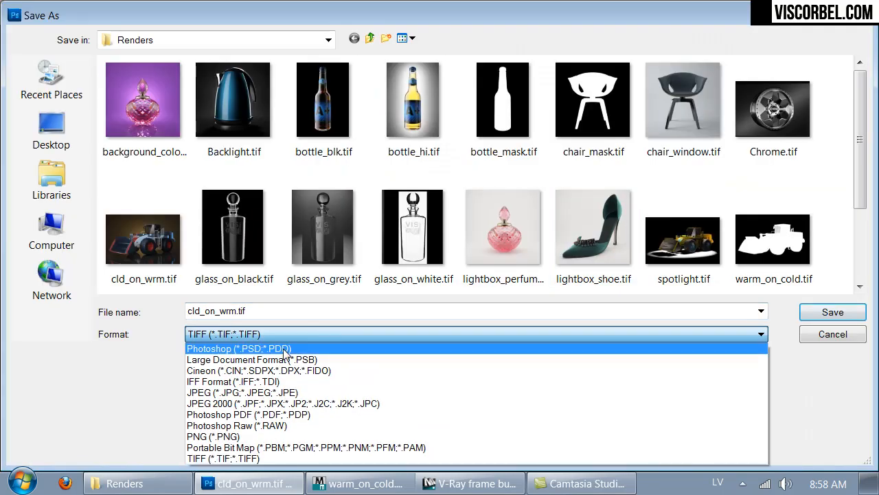
left_click(350, 342)
left_click(833, 312)
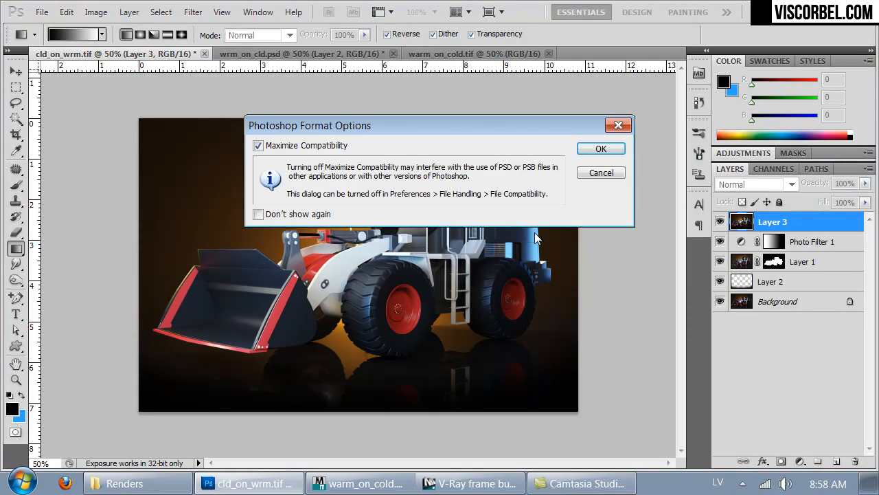
left_click(606, 148)
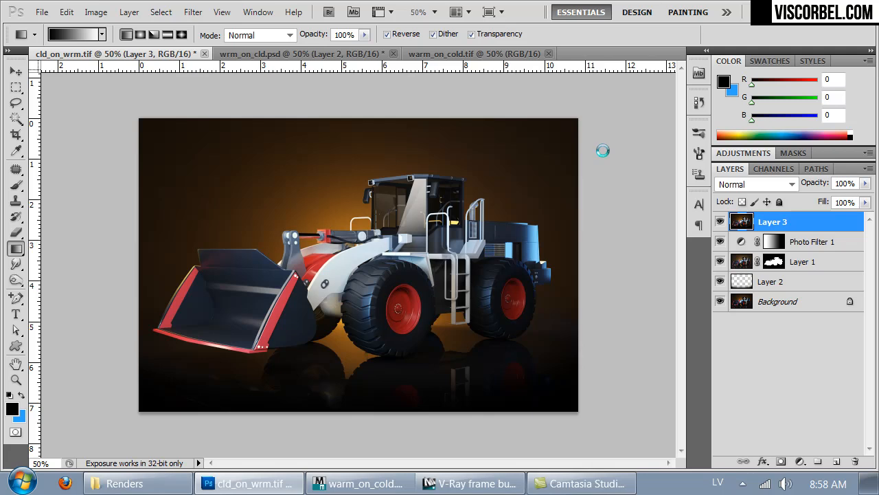
Apply Shadows/Highlights to Layer 4 of wrm_on_cld.psd with a shadows amount of 1%
key("ctrl+Tab")
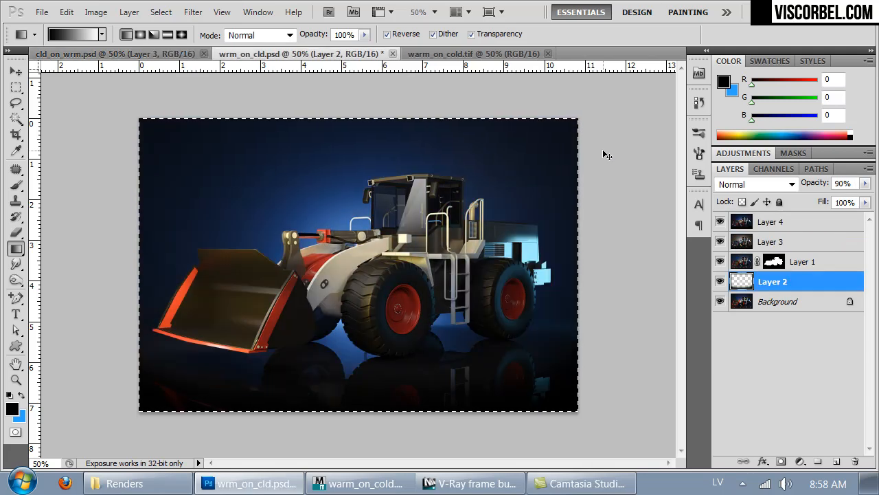
key("ctrl+Tab")
key("ctrl+Tab")
key("ctrl+Tab")
left_click(735, 227)
left_click(96, 12)
mouse_move(152, 55)
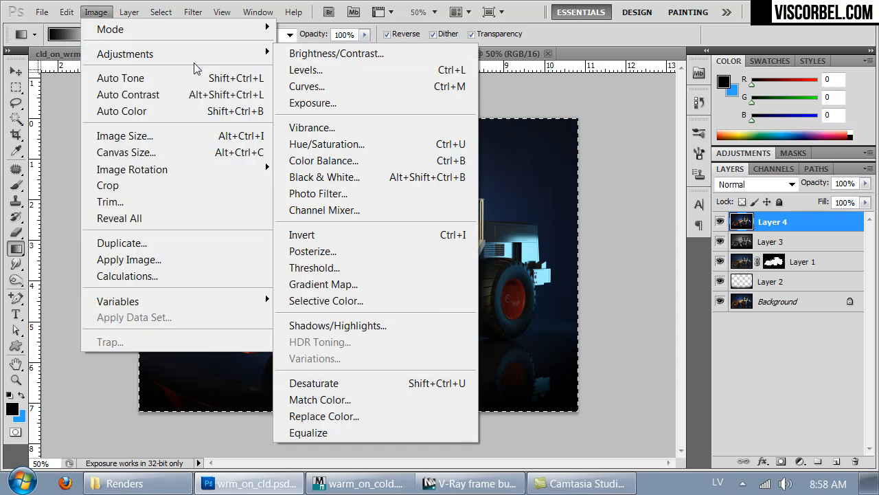
left_click(338, 326)
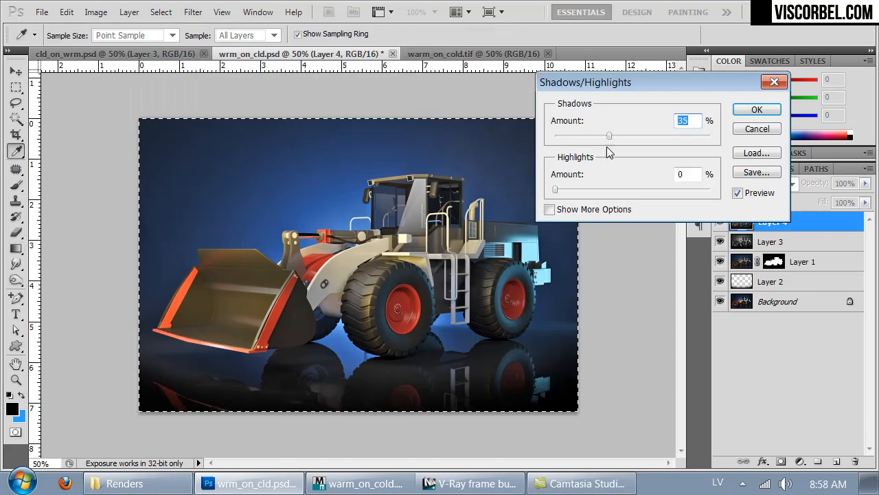
left_click_drag(567, 139, 557, 139)
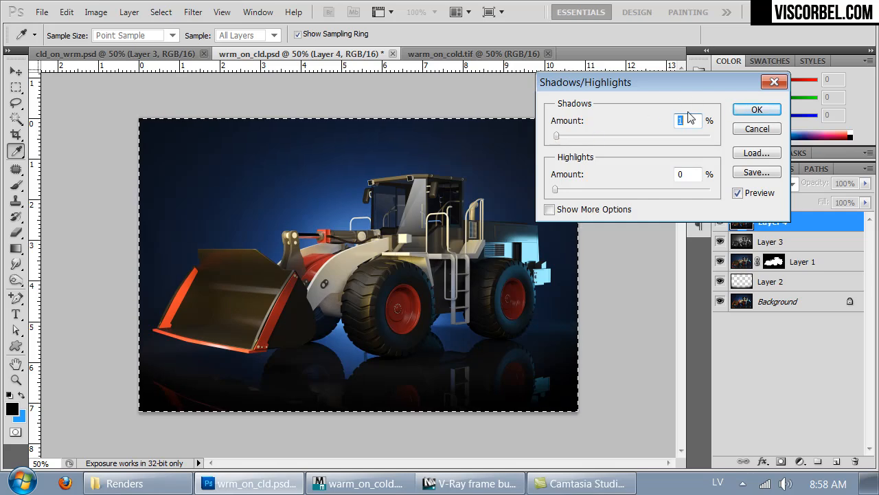
left_click(757, 110)
Save wrm_on_cld.psd and close all three open documents
key("g")
key("alt+bracketleft")
key("alt+bracketleft")
key("alt+period")
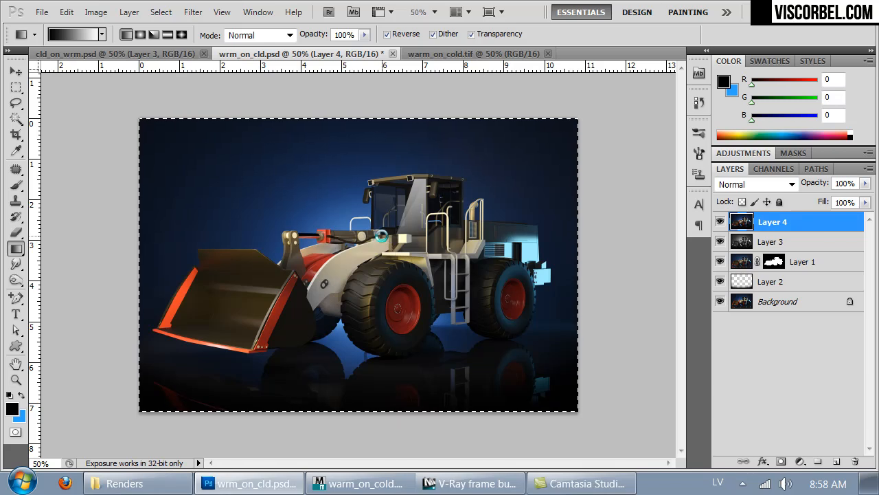
key("ctrl+s")
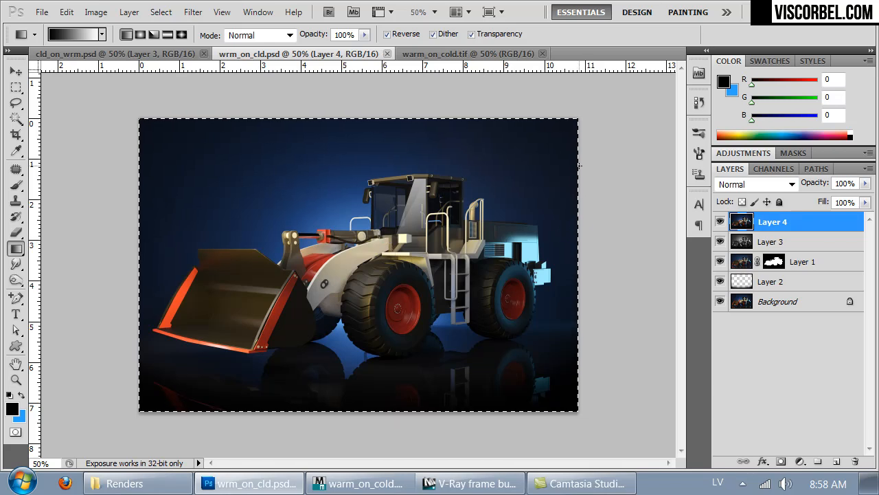
key("ctrl+w")
key("ctrl+w")
key("ctrl+w")
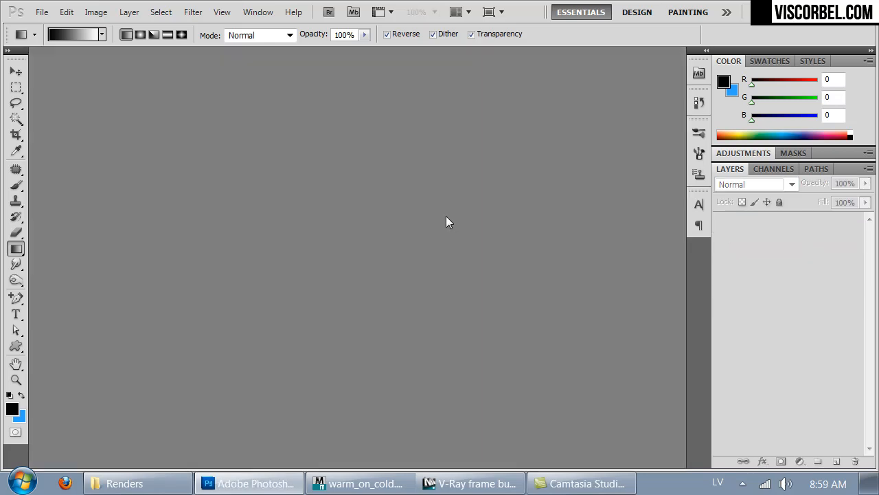
Open spotlight.tif from the Renders folder
key("ctrl+o")
left_click(421, 227)
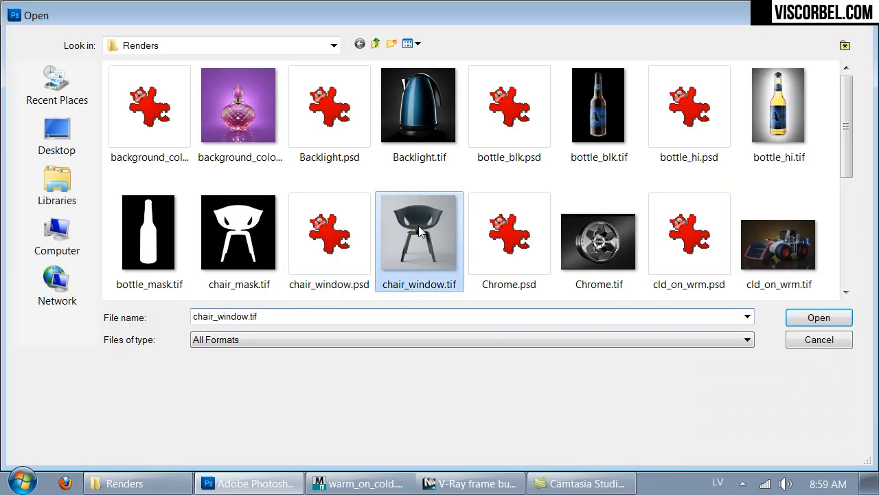
scroll(419, 227, "down", 2)
scroll(341, 227, "up", 1)
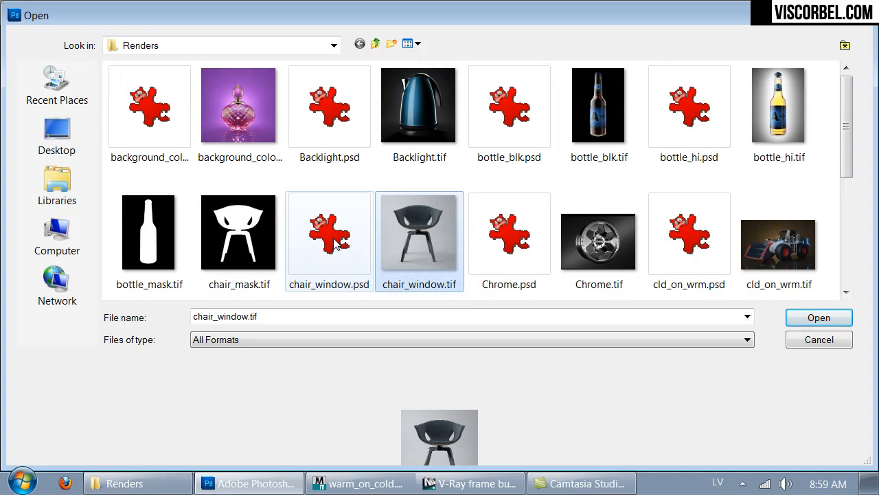
scroll(337, 246, "down", 1)
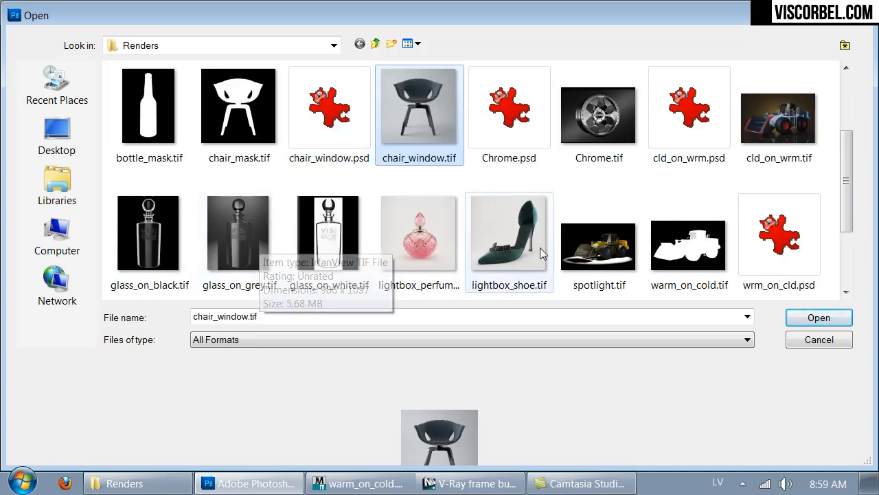
double_click(604, 239)
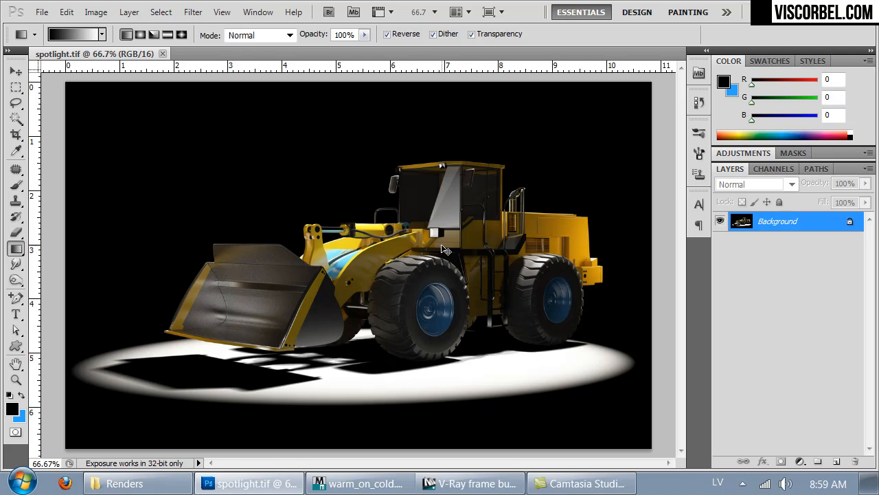
Duplicate the Background layer and brighten the copy with a Curves adjustment through points 99 to 126 and 187 to 223
key("ctrl+j")
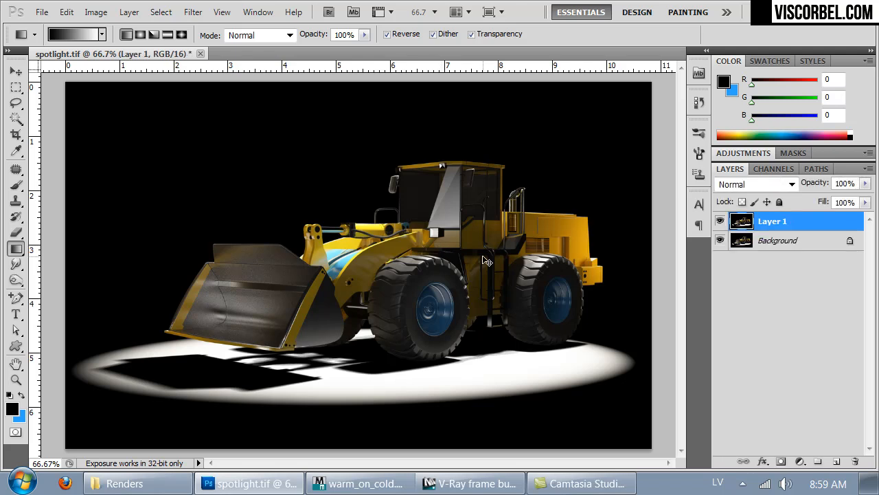
left_click(95, 12)
mouse_move(125, 54)
left_click(321, 88)
left_click(701, 208)
left_click_drag(701, 208, 698, 206)
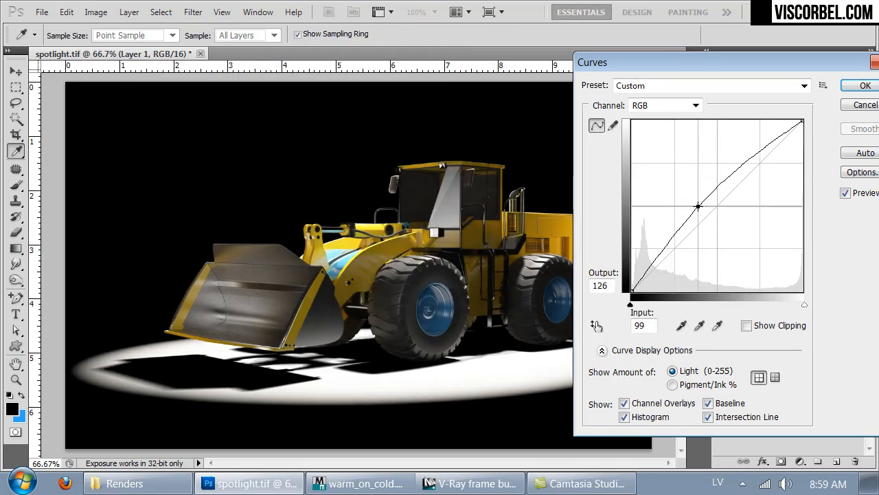
left_click(762, 145)
left_click_drag(763, 145, 757, 141)
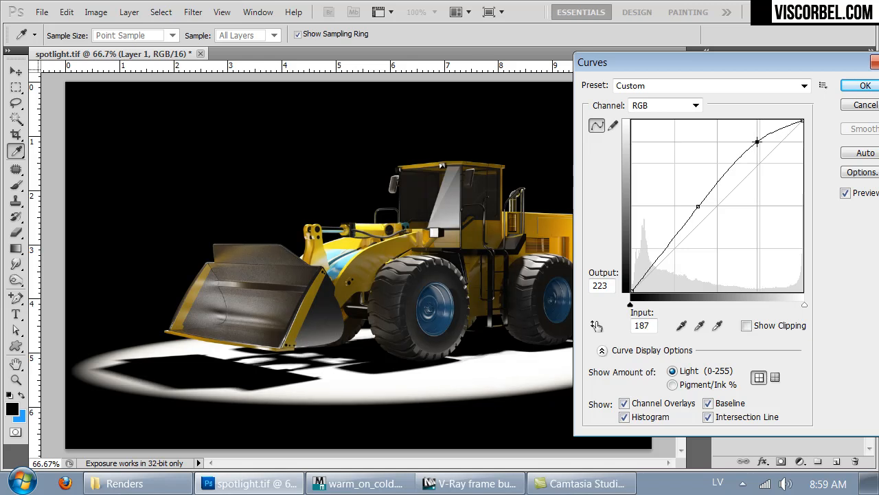
left_click(864, 86)
key("g")
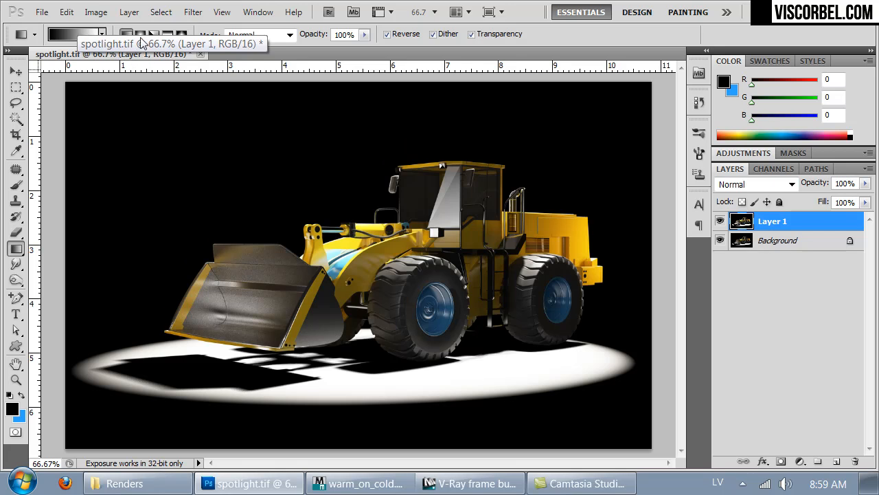
Add a Photo Filter adjustment layer above Layer 1
left_click(129, 12)
mouse_move(206, 159)
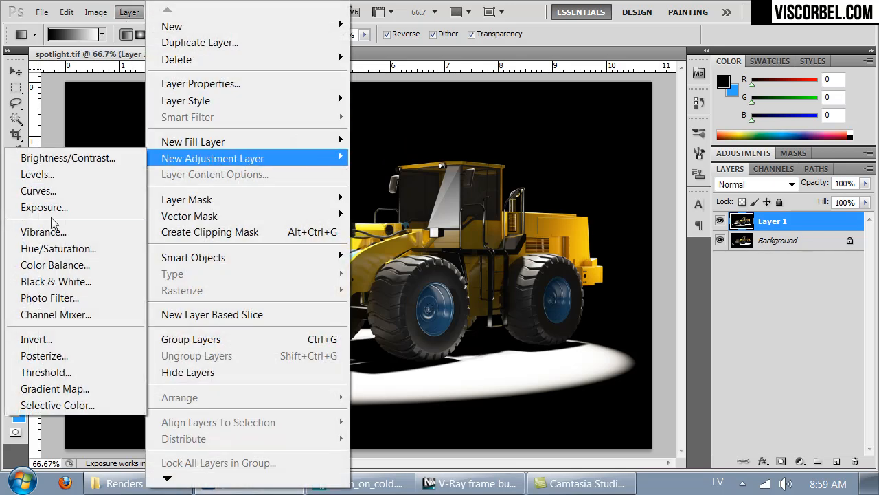
left_click(46, 294)
left_click(784, 201)
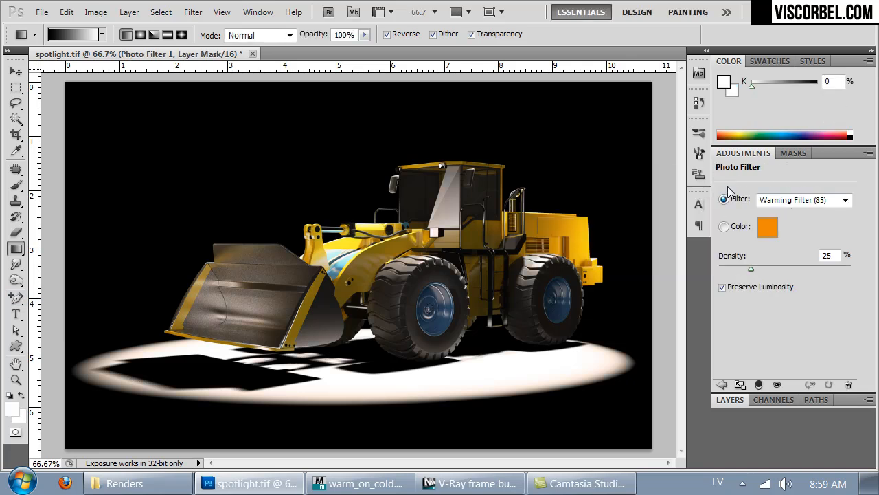
Try warming filters with the photo filter density at 37%, settle on Sepia and raise the density further
left_click(783, 202)
left_click(783, 220)
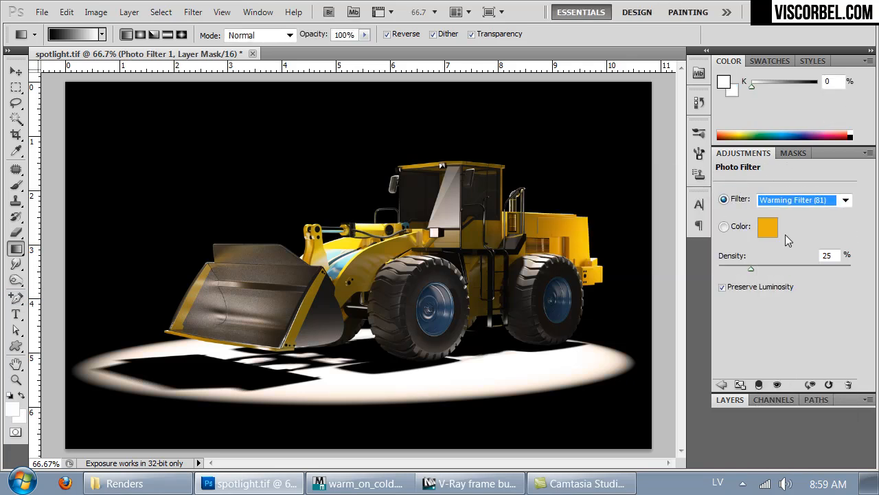
mouse_move(768, 272)
left_mouse_down()
mouse_move(785, 270)
mouse_move(771, 266)
left_mouse_up()
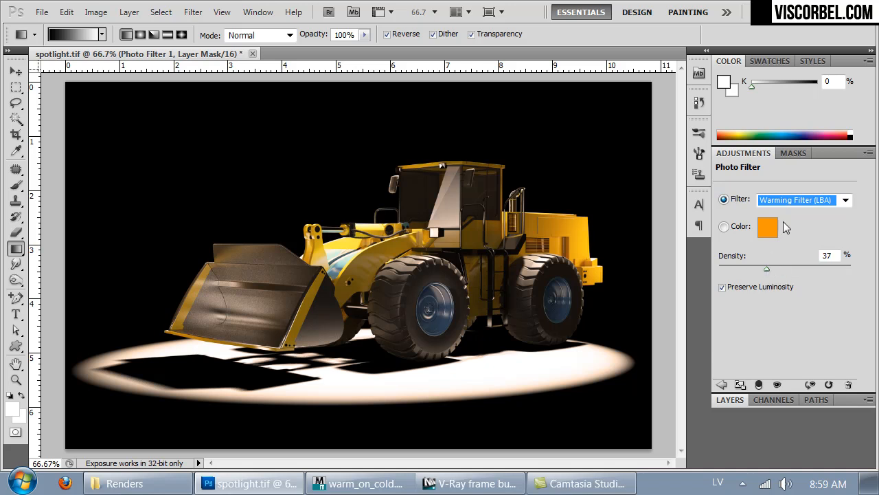
left_click(783, 200)
left_click(776, 395)
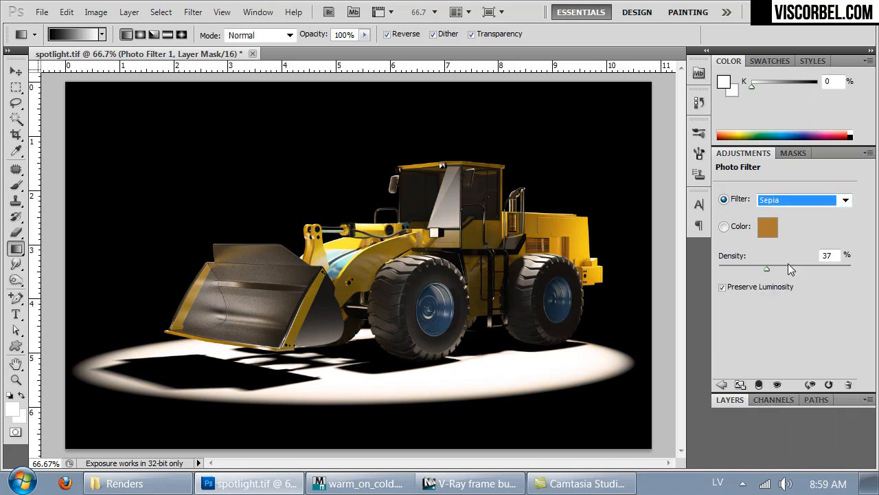
mouse_move(785, 272)
left_mouse_down()
mouse_move(797, 271)
mouse_move(787, 271)
left_mouse_up()
Duplicate Layer 1 and move the copy above Photo Filter 1 in the layer stack
left_click(733, 399)
left_click(780, 248)
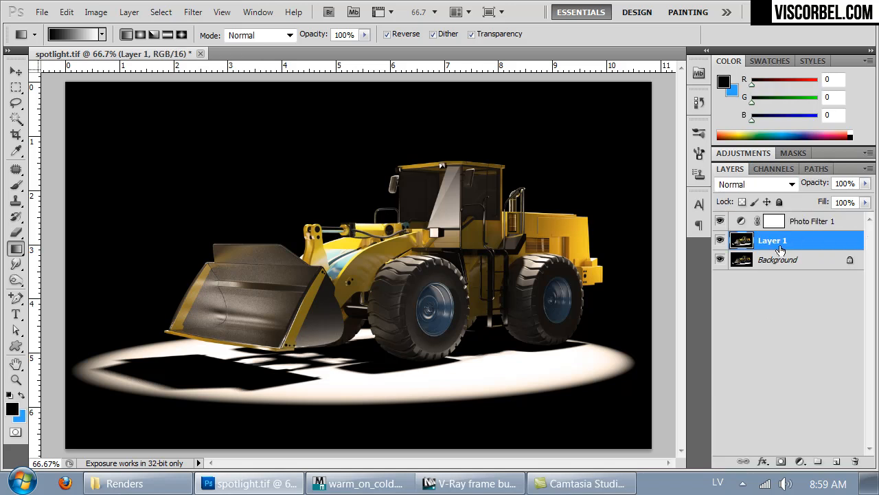
key("ctrl+j")
left_click_drag(785, 250, 801, 219)
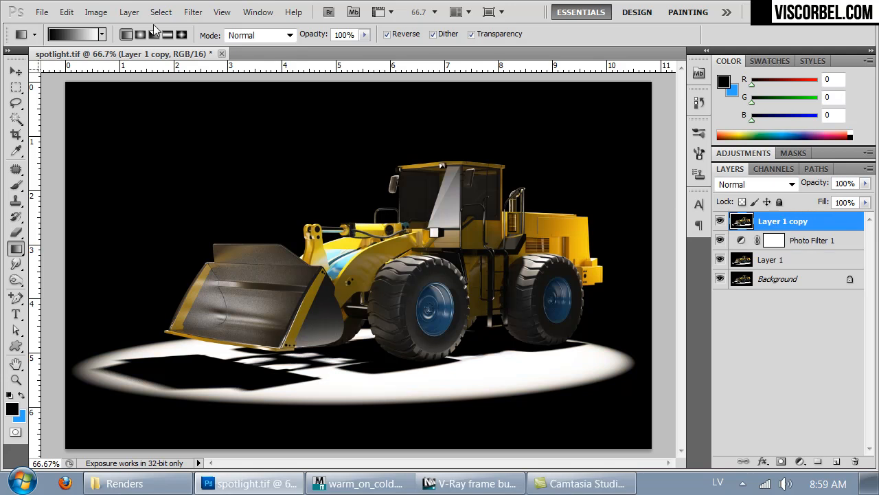
Convert Layer 1 copy to black and white with Reds at 17% and Yellows at 118%
left_click(96, 12)
mouse_move(161, 57)
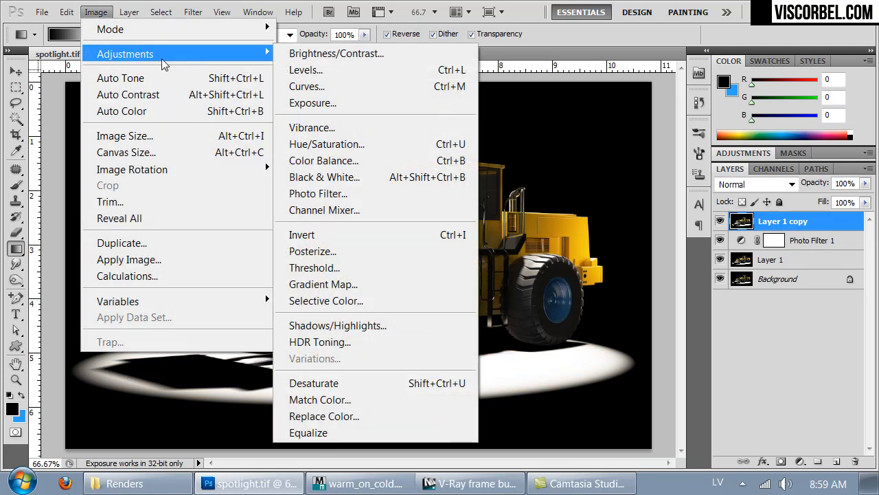
left_click(325, 176)
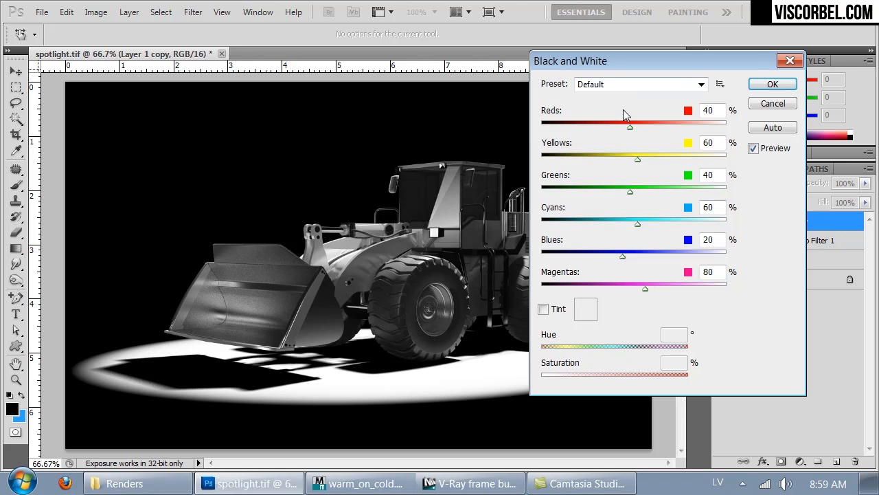
left_click_drag(656, 163, 670, 167)
left_click_drag(640, 65, 749, 126)
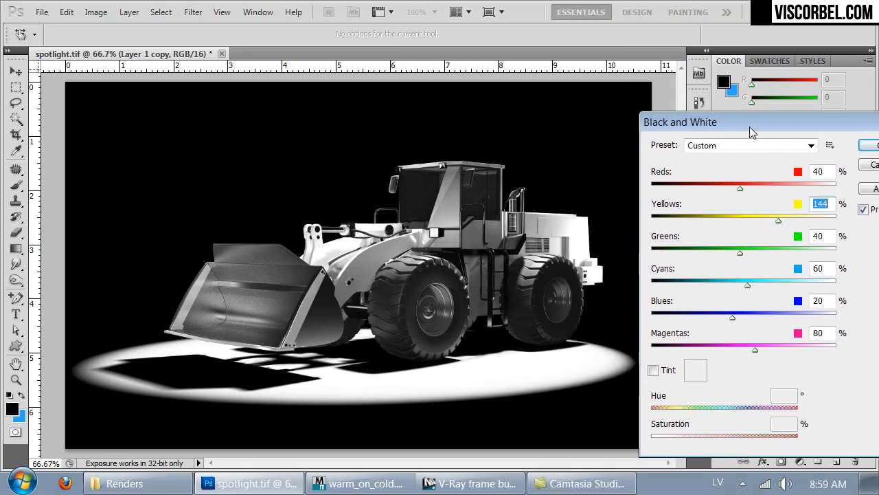
left_click_drag(734, 188, 731, 186)
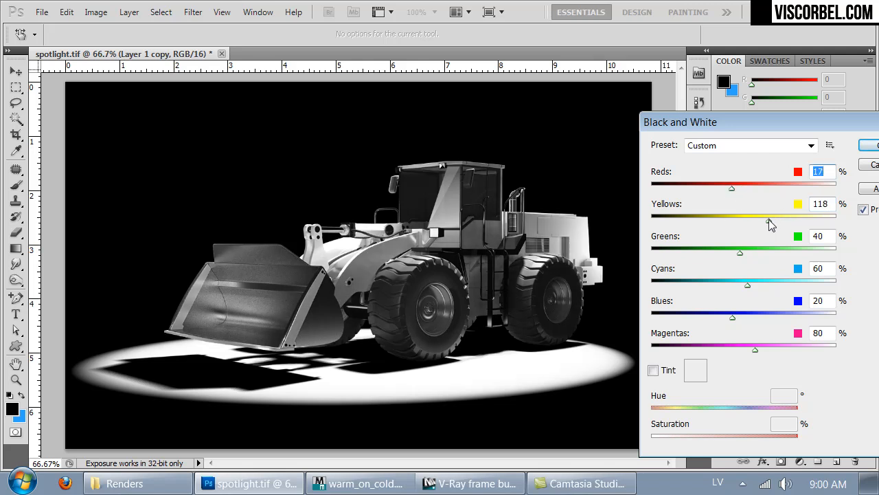
left_click(769, 219)
left_click(869, 145)
Try the Overlay blend mode on Layer 1 copy and set it to Soft Light
left_click(755, 184)
left_click(735, 216)
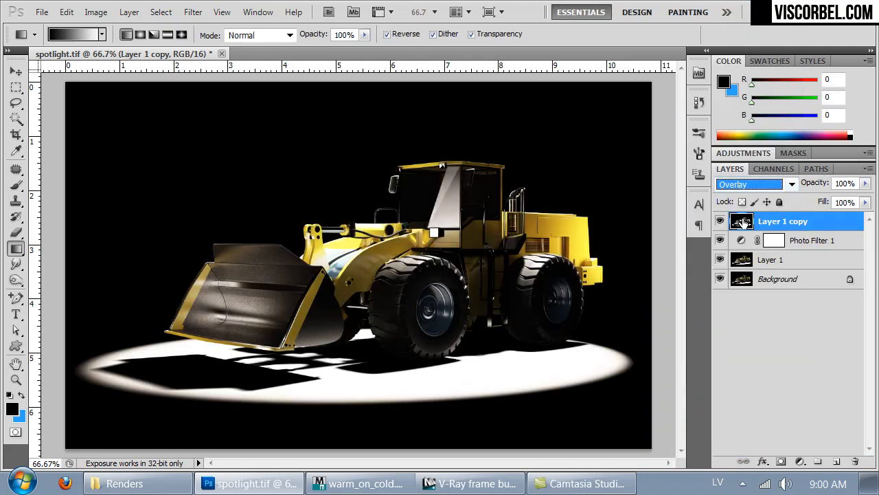
key("Down")
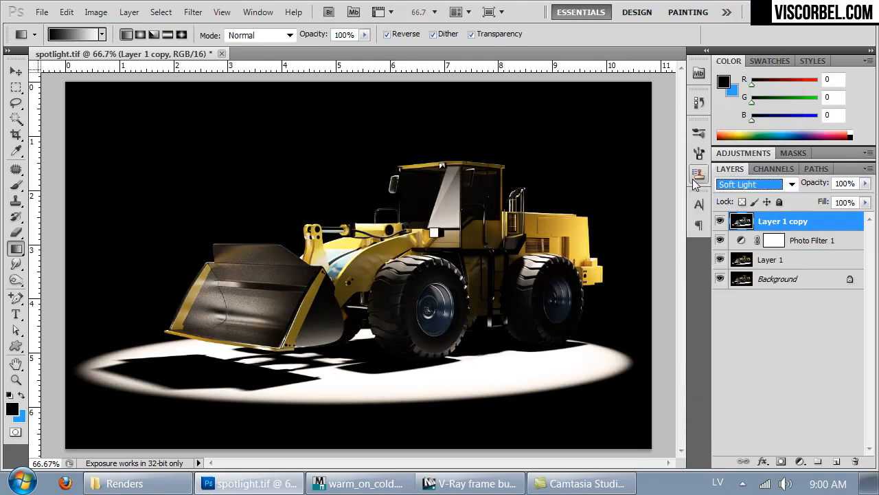
Set Layer 1 copy to the Hard Light blend mode and lower its opacity to 44%
key("Down")
key("Up")
key("Down")
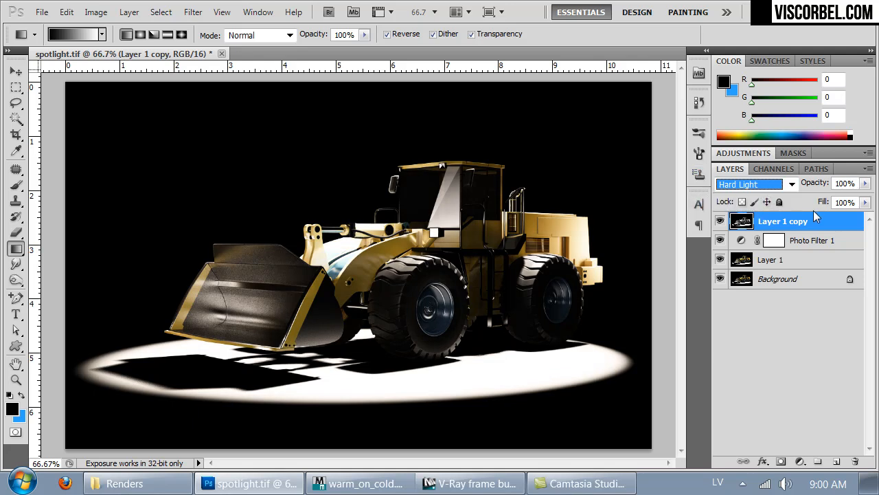
left_click(865, 185)
left_click_drag(850, 204, 823, 204)
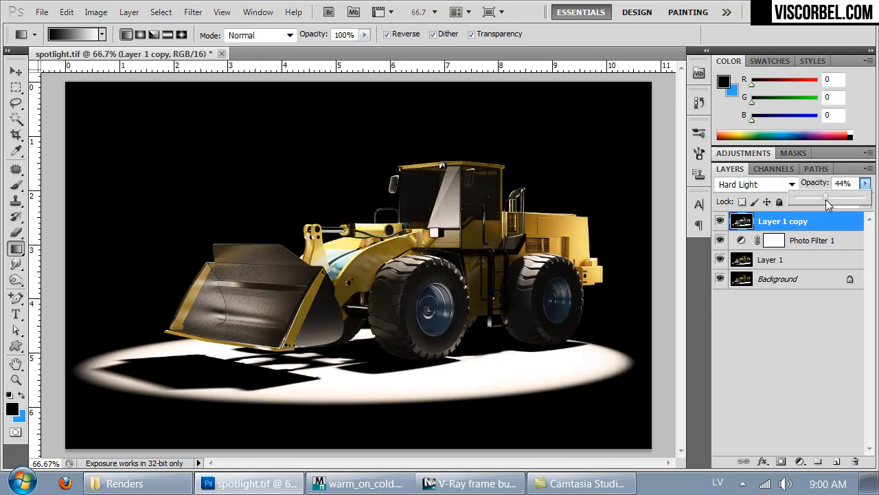
Add a Hue/Saturation adjustment layer above Layer 1 copy and raise its Saturation to +21
left_click(800, 242)
left_click(800, 241)
left_click(799, 223)
left_click(97, 12)
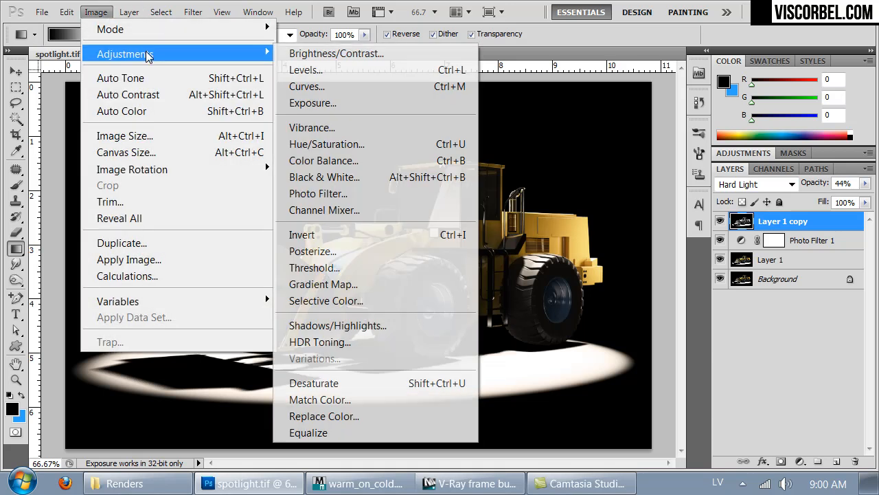
mouse_move(42, 12)
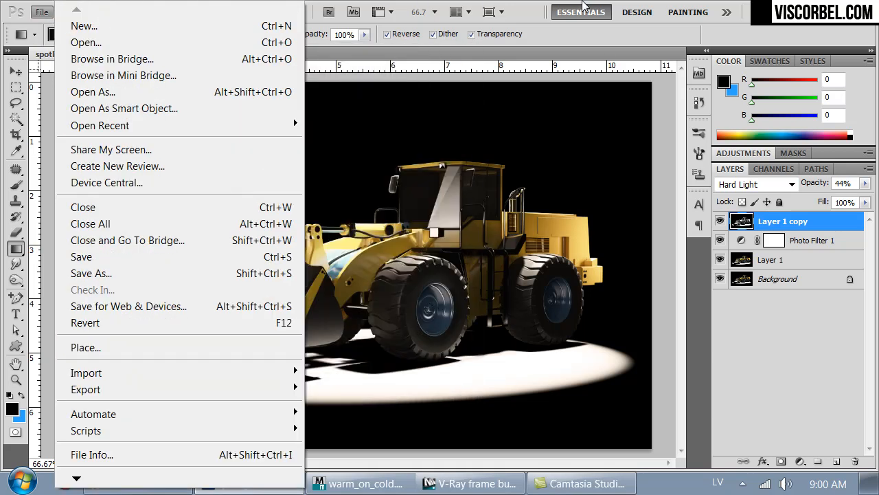
left_click(537, 12)
left_click(129, 11)
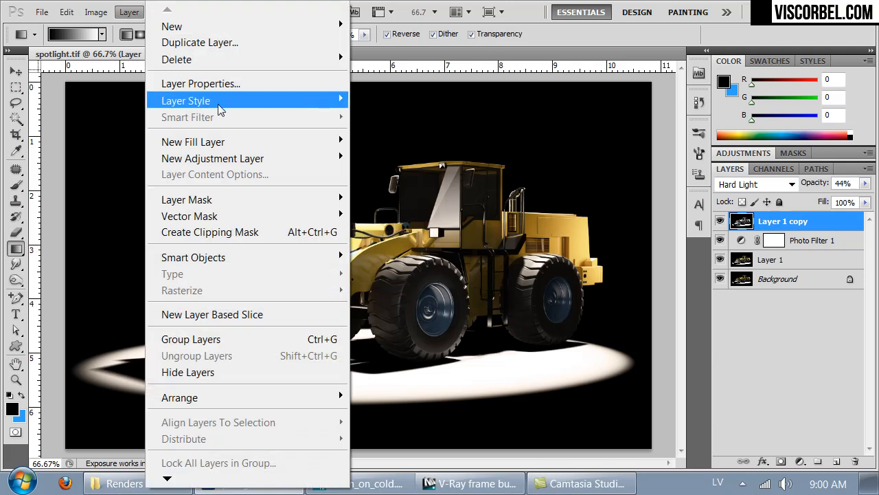
mouse_move(226, 158)
left_click(62, 248)
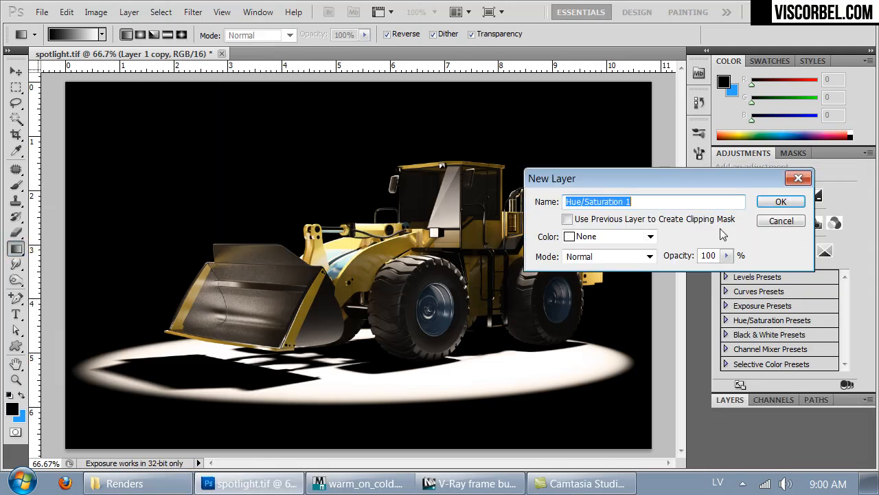
left_click(780, 202)
left_click_drag(781, 255, 799, 260)
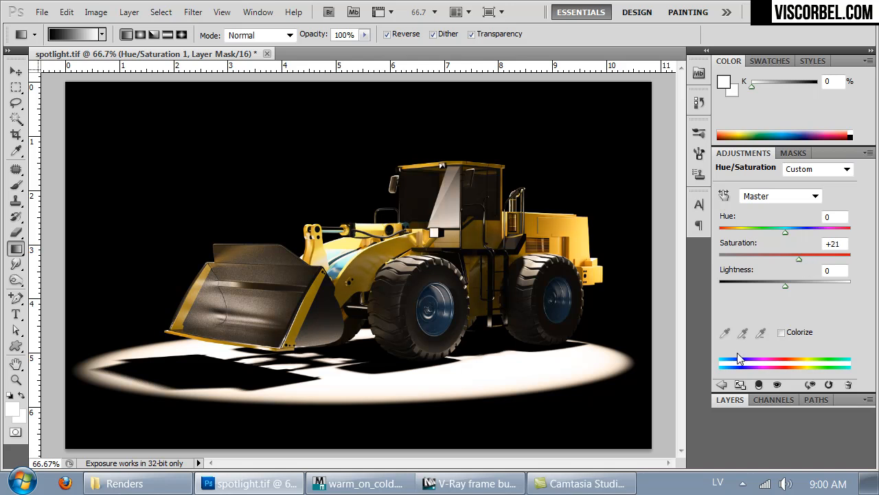
Compare the image with Layer 1 copy hidden and shown
left_click(730, 400)
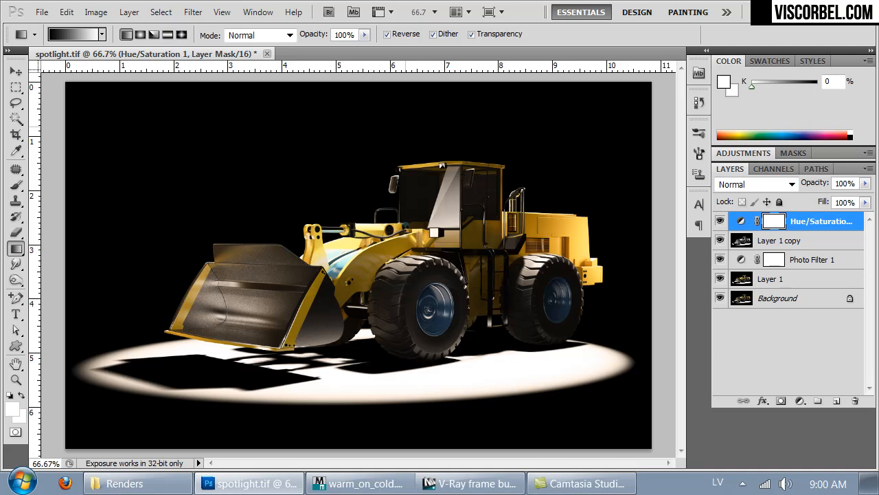
left_click(720, 240)
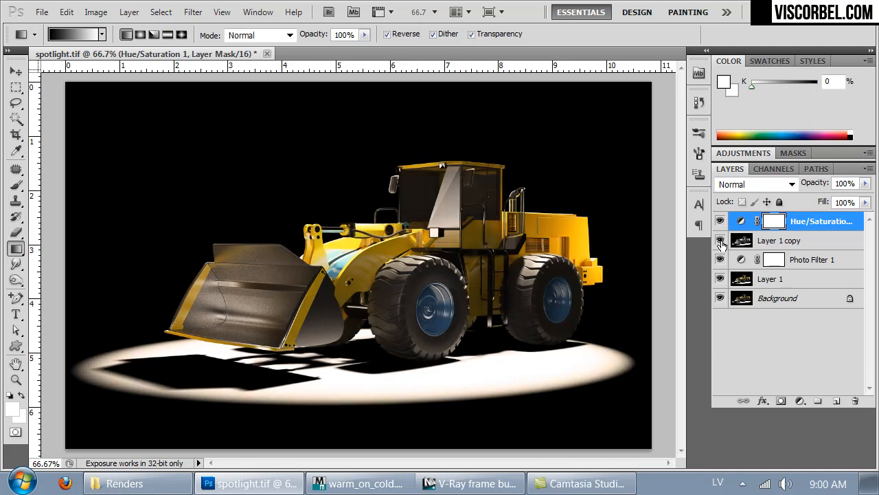
left_click(721, 244)
left_click(720, 242)
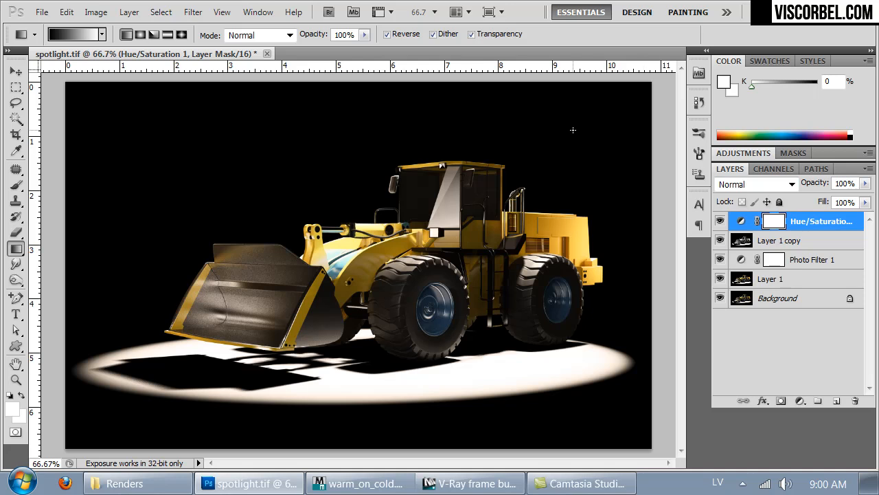
Try pasting a merged copy of the whole image as a new layer on top of the stack
left_click(604, 7)
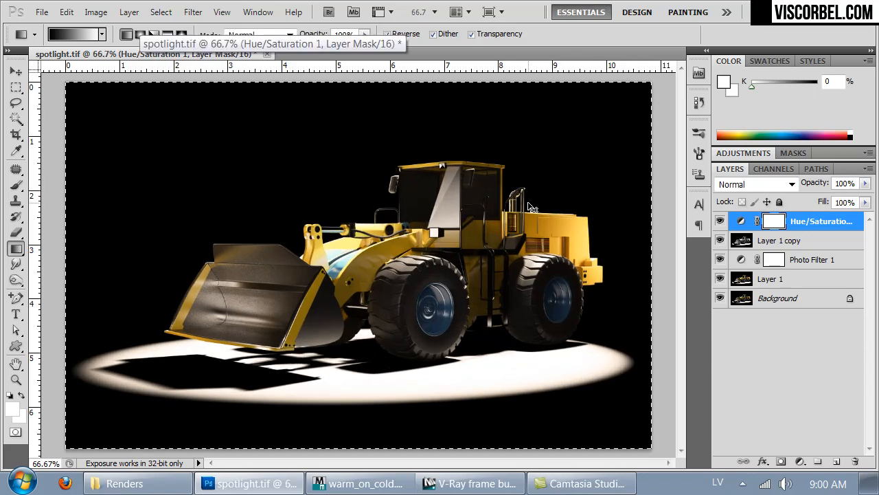
key("ctrl+shift+c")
key("ctrl+v")
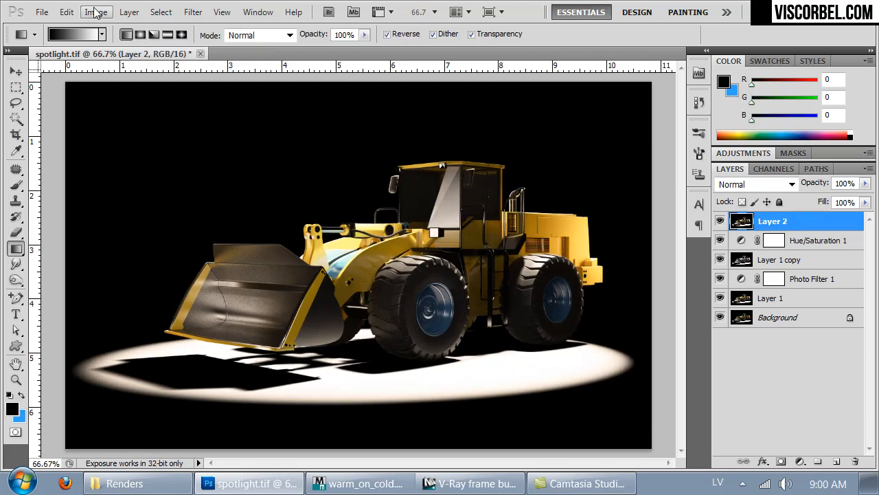
left_click(97, 12)
left_click(165, 92)
key("ctrl+alt+z")
key("ctrl+d")
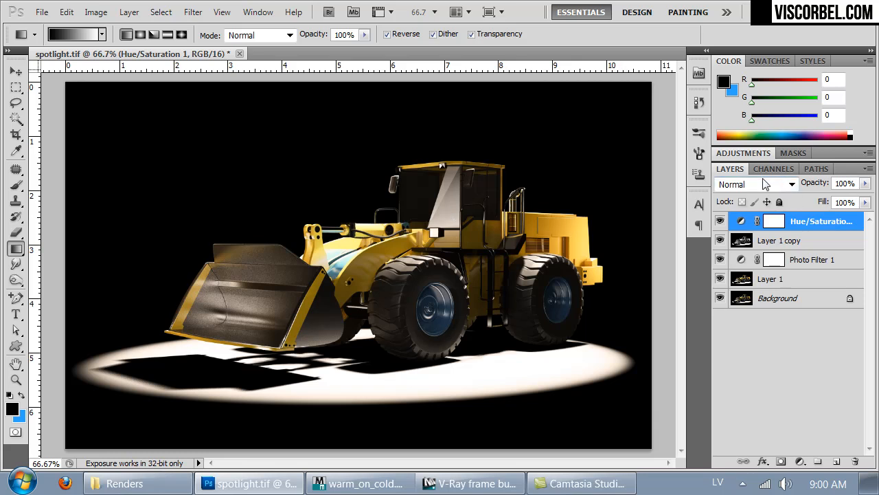
Save the layered image as spotlight.psd in Photoshop format
key("ctrl+shift+s")
left_click(385, 334)
left_click(363, 351)
left_click(828, 310)
left_click(613, 153)
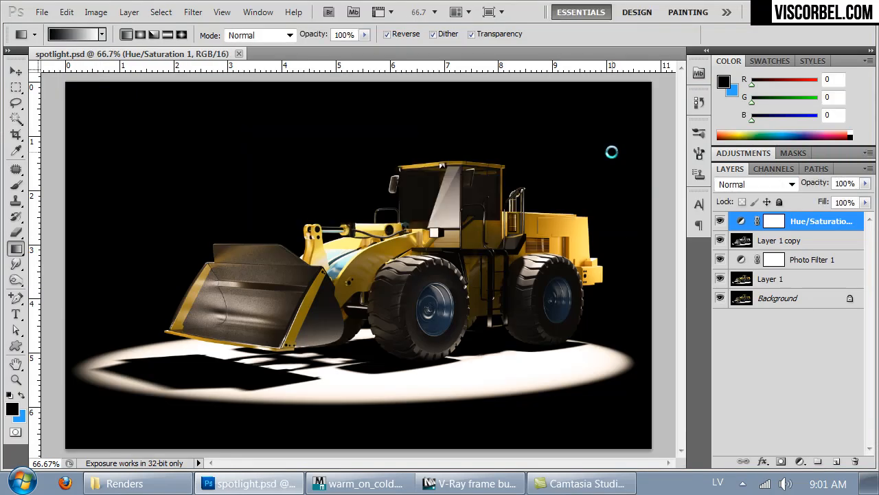
Open glass_on_black.tif, glass_on_grey.tif and glass_on_white.tif from the Renders folder and close spotlight.psd
key("ctrl+o")
left_click(573, 233)
scroll(574, 234, "down", 4)
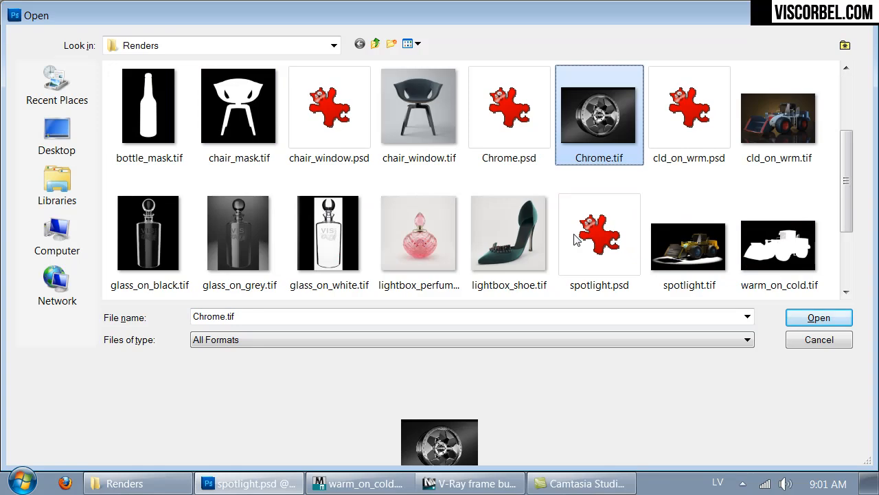
left_click_drag(395, 235, 416, 252)
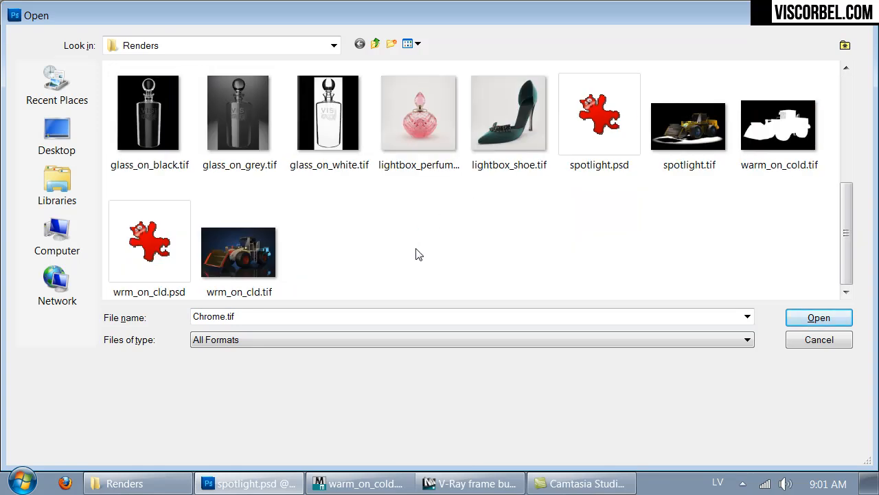
scroll(416, 251, "up", 2)
left_click(339, 265)
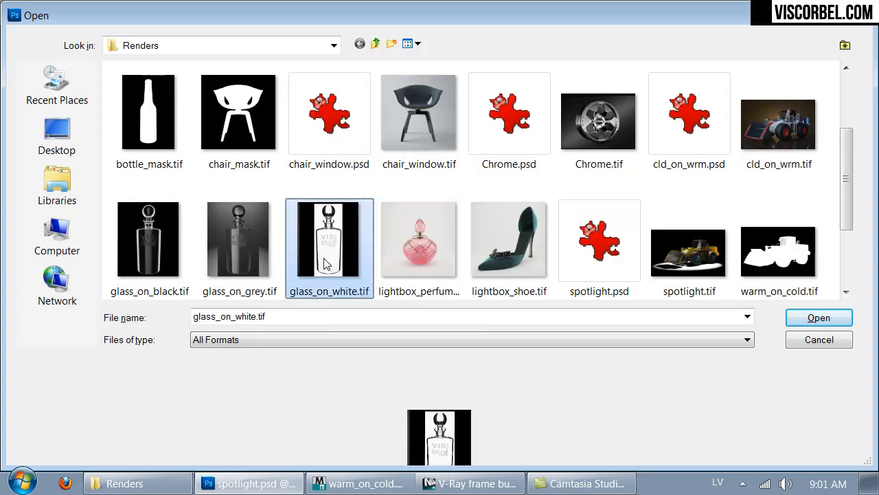
left_click(169, 251, "shift")
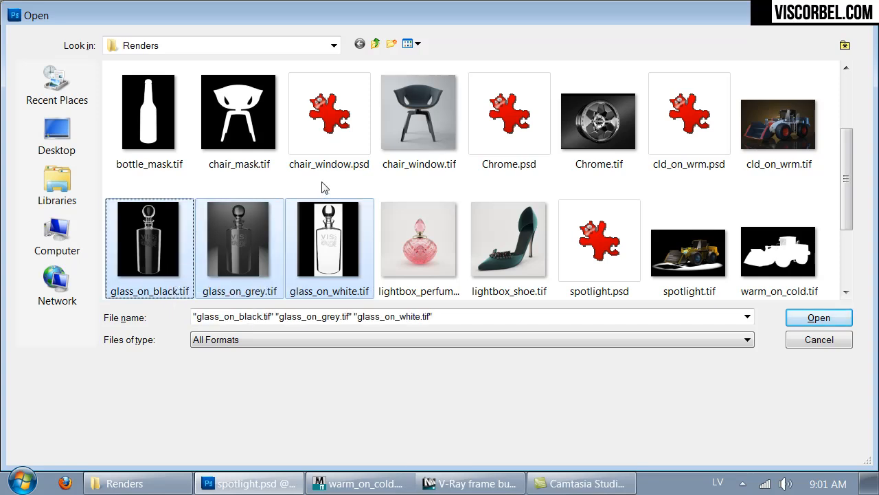
key("Return")
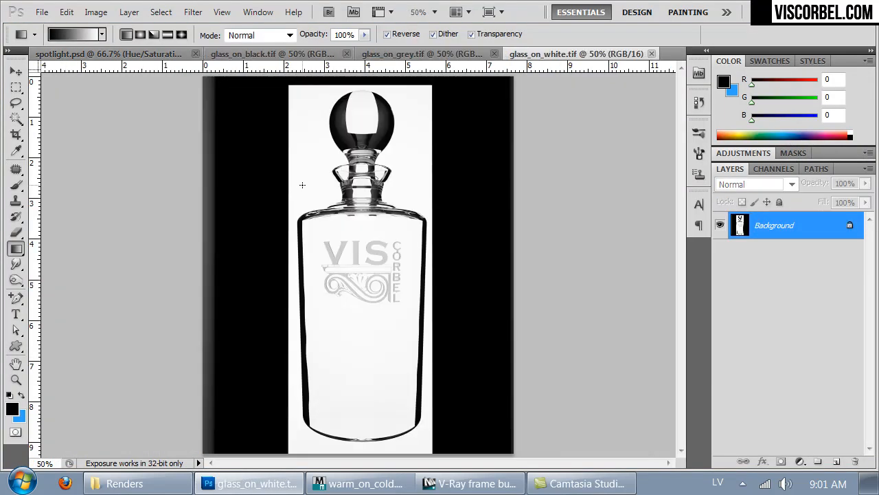
key("ctrl+Tab")
key("ctrl+w")
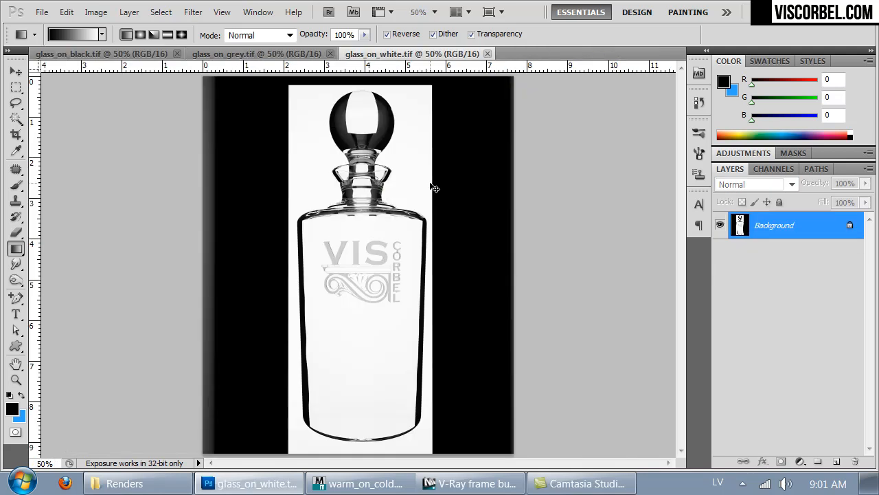
Cycle through the three open glass decanter renders to compare their backgrounds
key("ctrl+Tab")
key("ctrl+Tab")
key("ctrl+Tab")
key("ctrl+Tab")
key("ctrl+Tab")
key("ctrl+Tab")
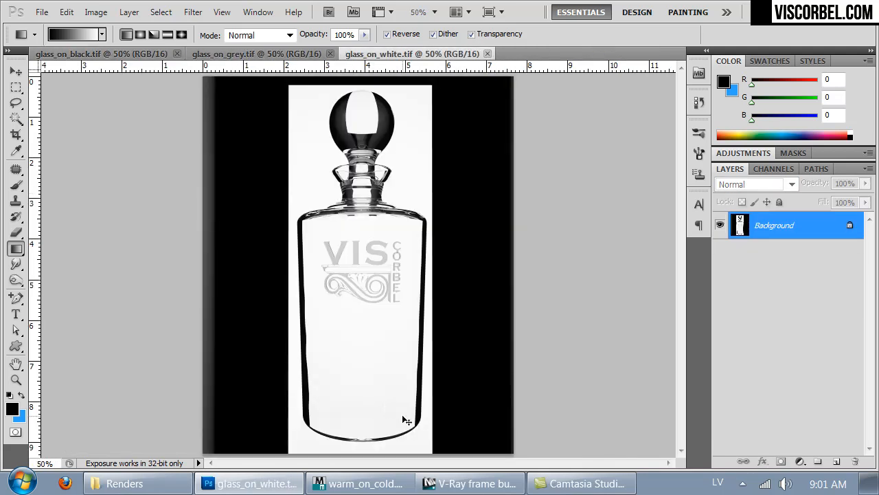
Switch to 3ds Max and close the V-Ray frame buffer and Render Setup windows
left_click(376, 484)
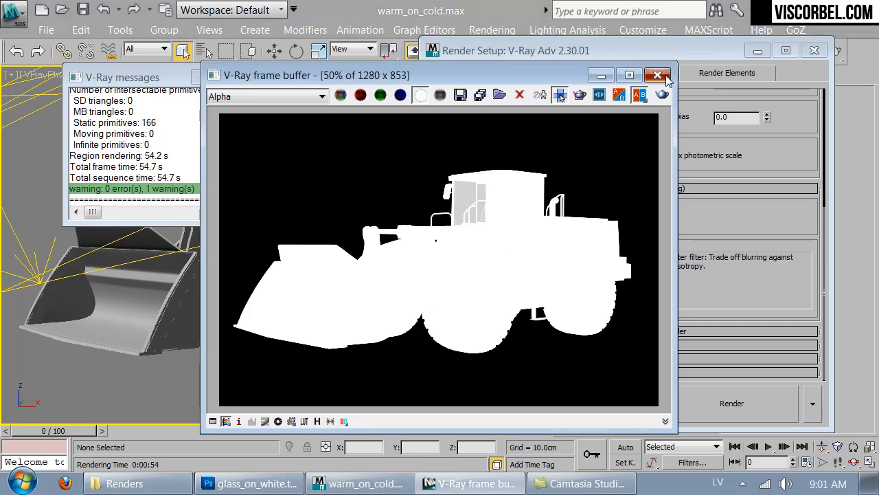
left_click(658, 75)
left_click(814, 51)
Open the scene file Glass_on_black.max from the Scenes folder and close the V-Ray messages window
left_click(14, 16)
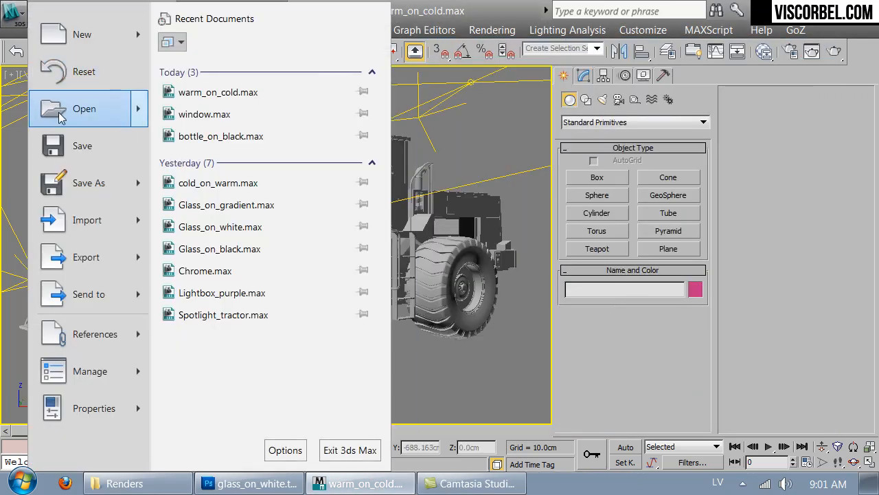
left_click(364, 448)
left_click(461, 308)
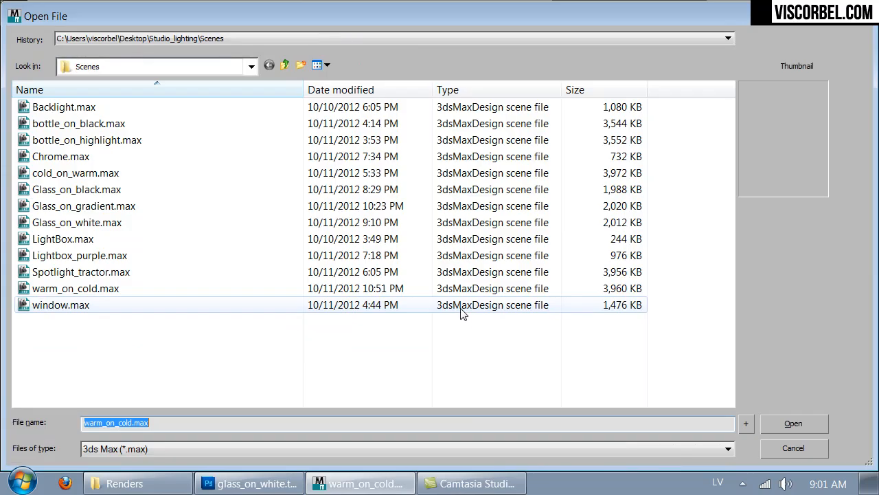
left_click(118, 173)
left_click(119, 190)
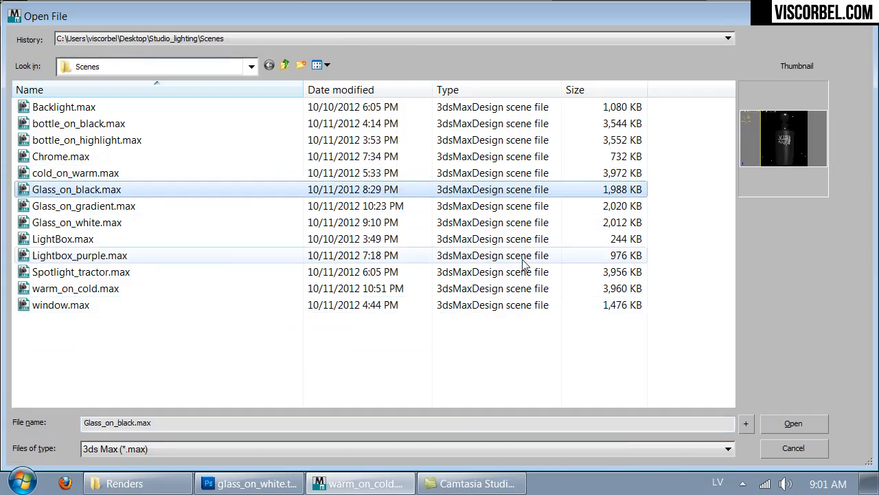
left_click(793, 425)
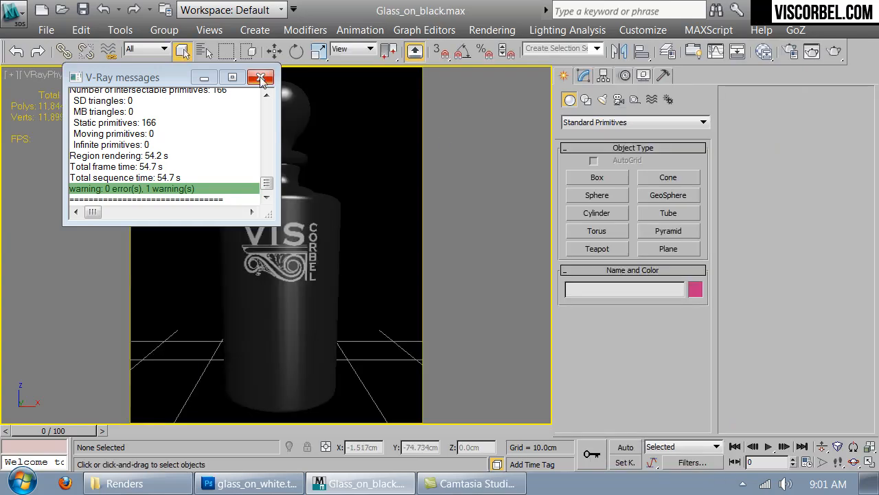
left_click(261, 77)
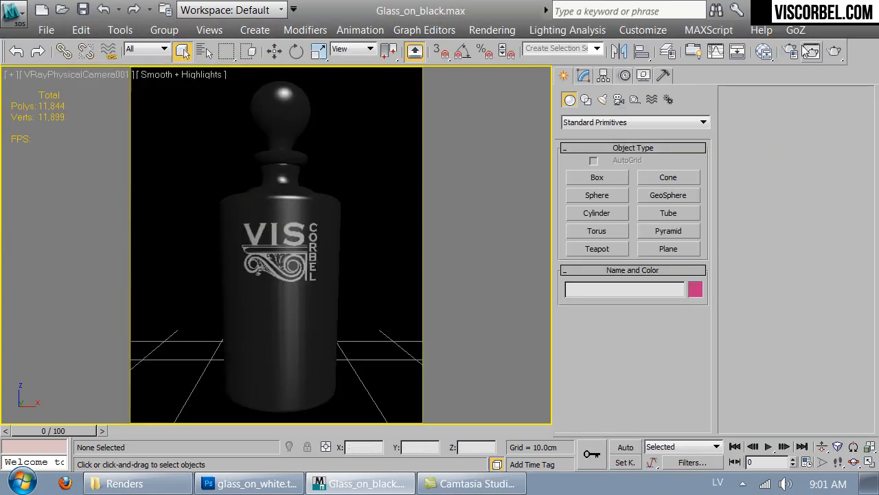
Hide the black background plane behind the decanter
left_click(417, 134)
right_click(409, 206)
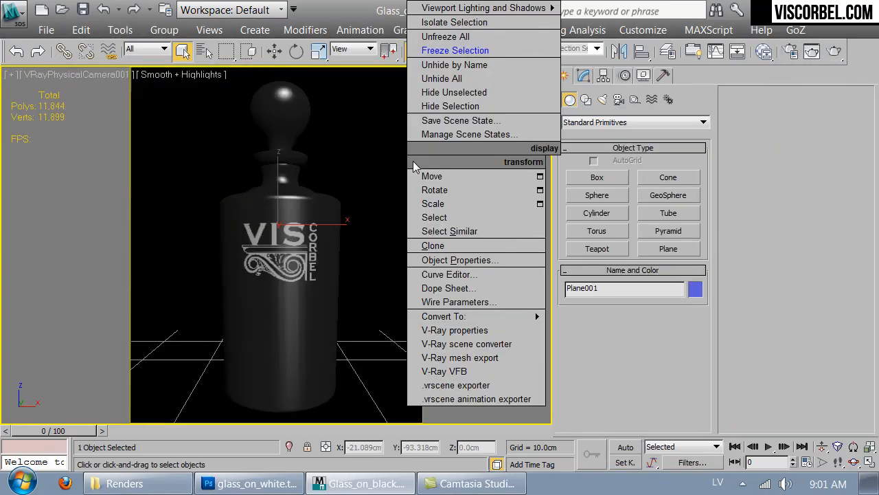
left_click(423, 161)
Open the render settings and replace the decanter's Multi/Sub-Object material with a VRayMtl
left_click(791, 52)
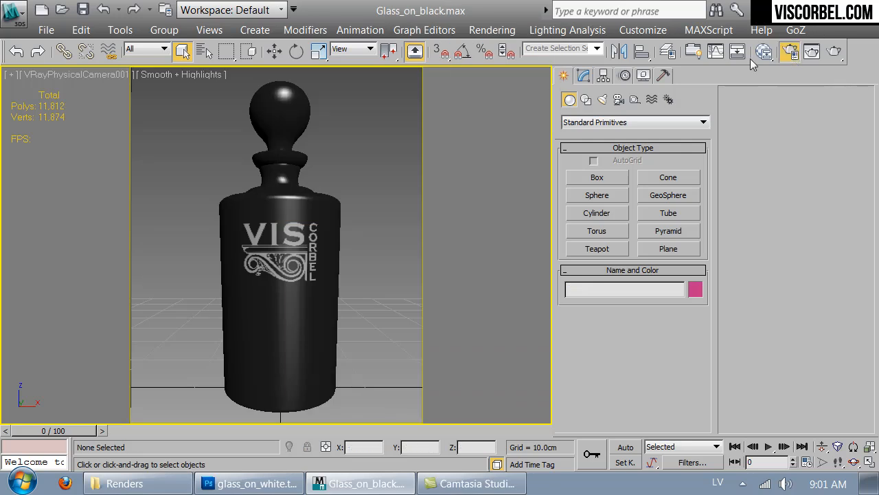
left_click(377, 134)
key("m")
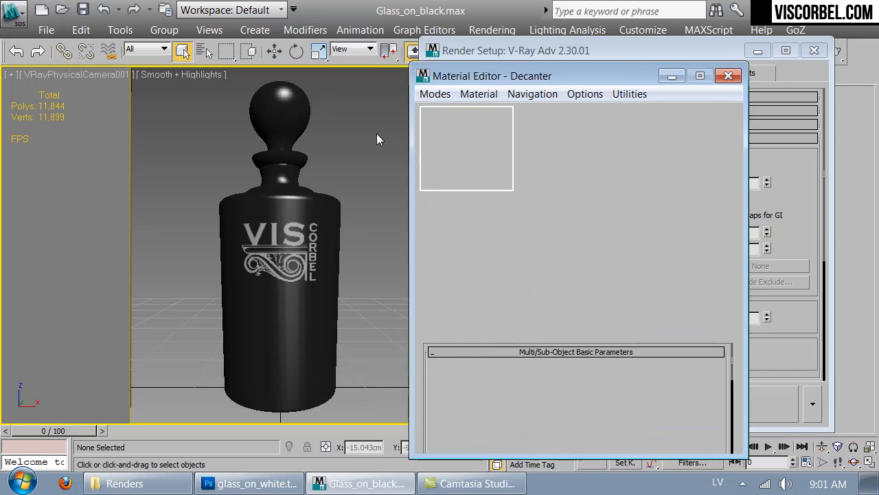
scroll(578, 361, "down", 3)
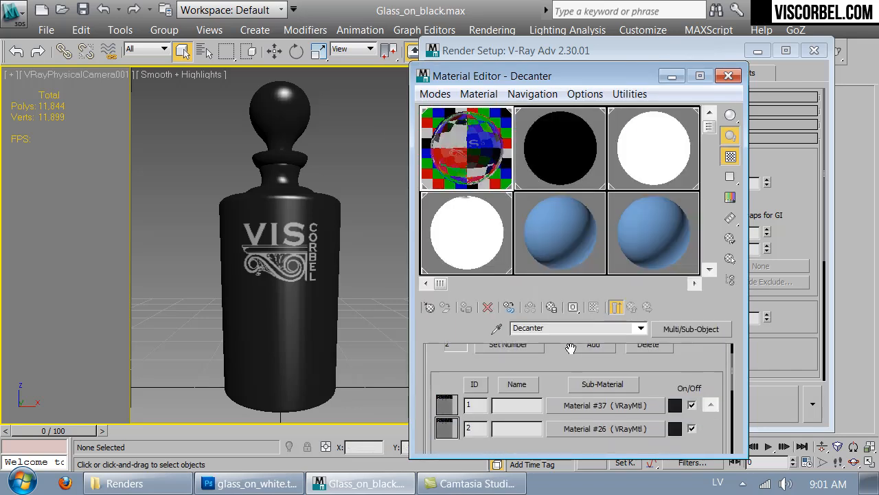
scroll(584, 347, "up", 1)
scroll(584, 340, "down", 1)
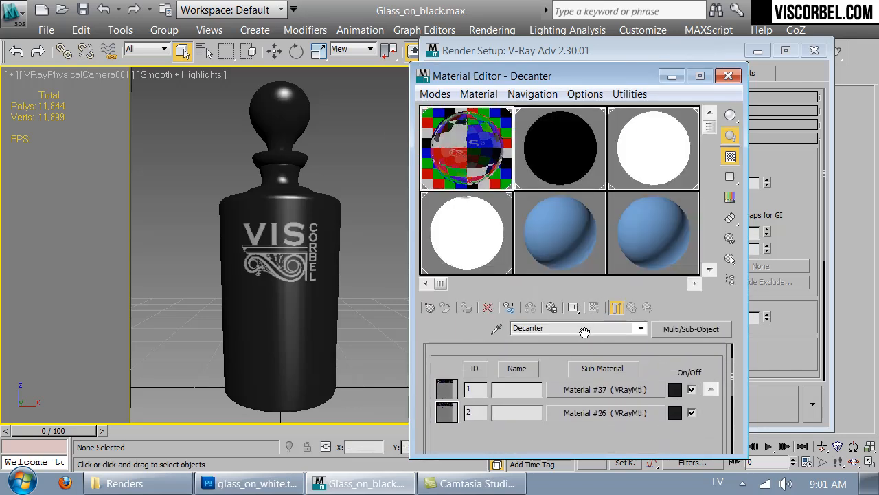
left_click(695, 329)
double_click(479, 393)
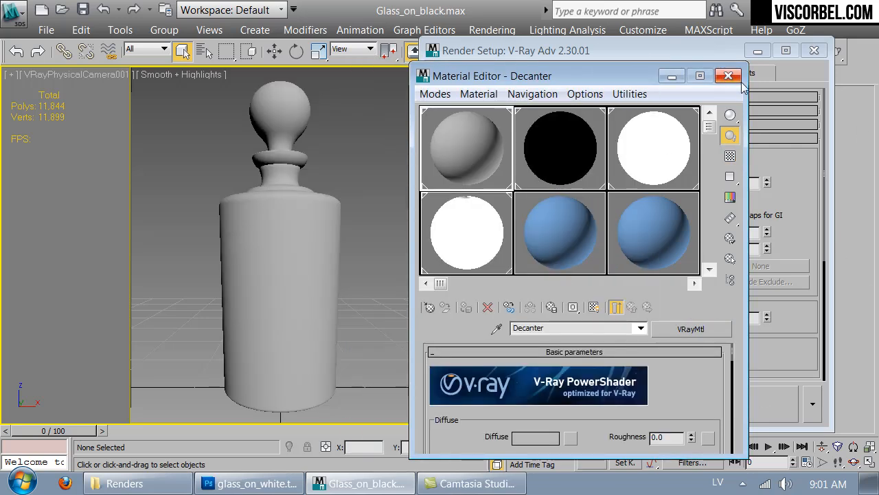
Render the camera view of the decanter with V-Ray
left_click(797, 69)
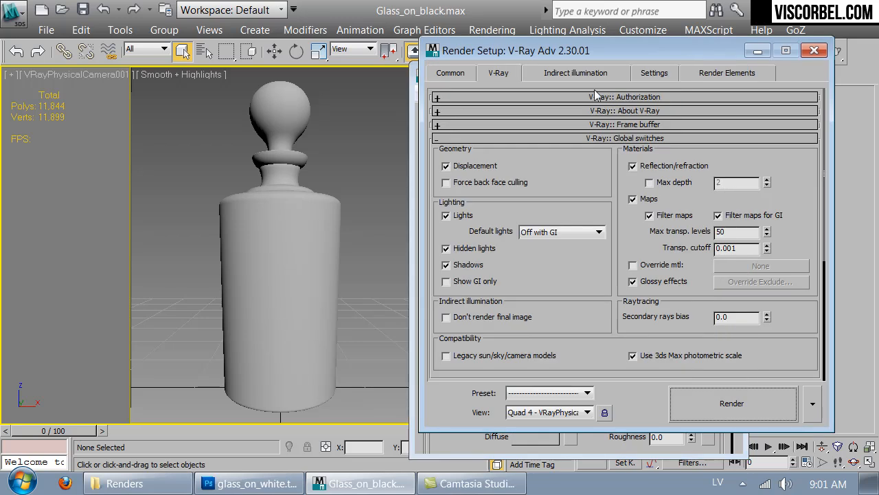
left_click(730, 397)
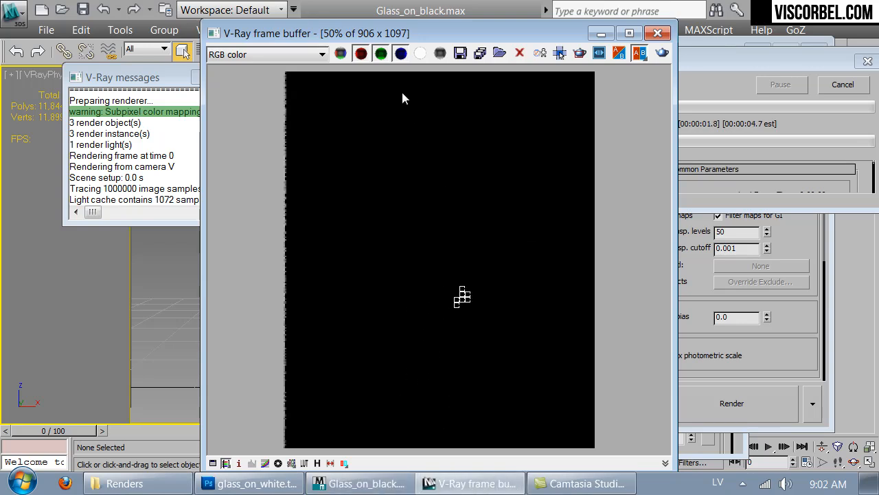
Show the render's alpha channel and save it as a 16-bit color TIF named decanter.tif in the Renders folder
left_click(420, 53)
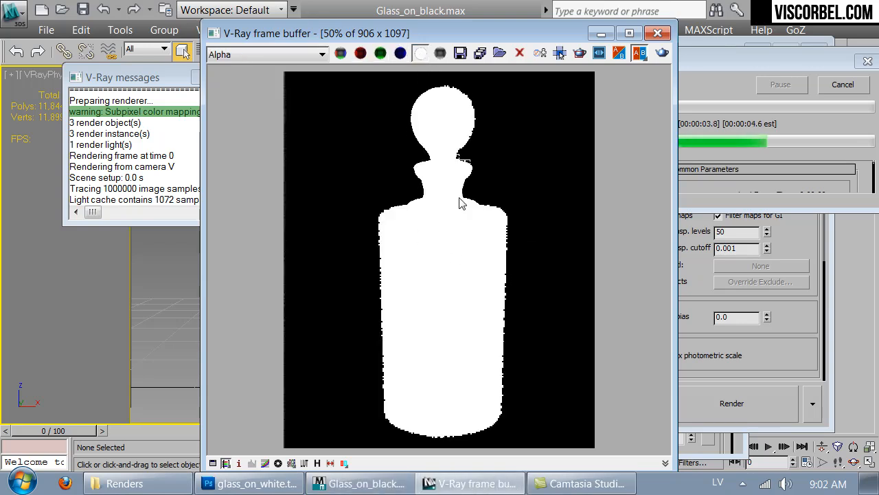
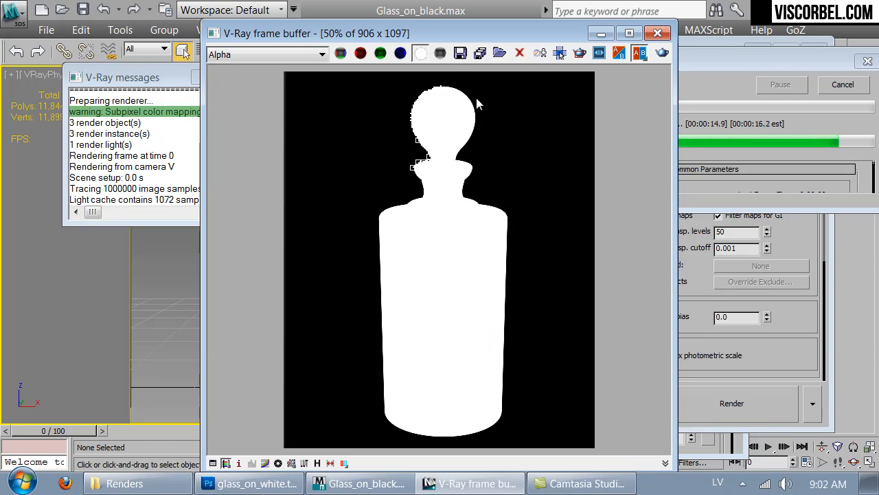
left_click(460, 55)
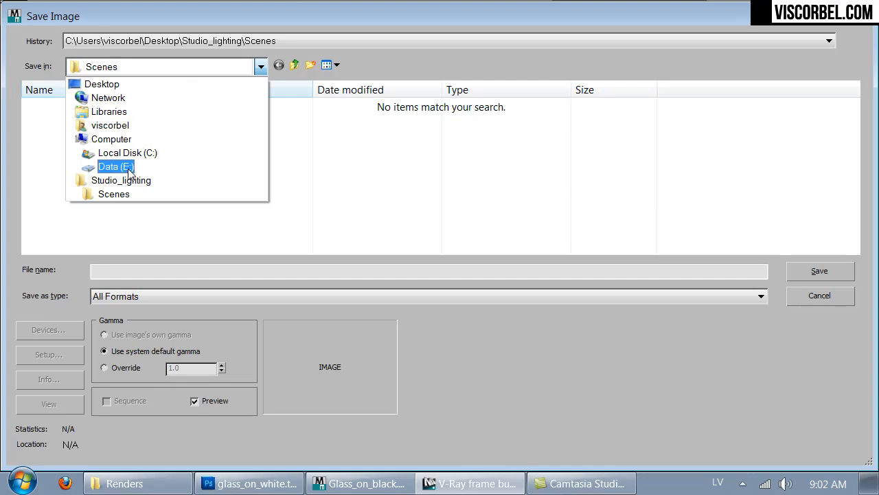
left_click(122, 181)
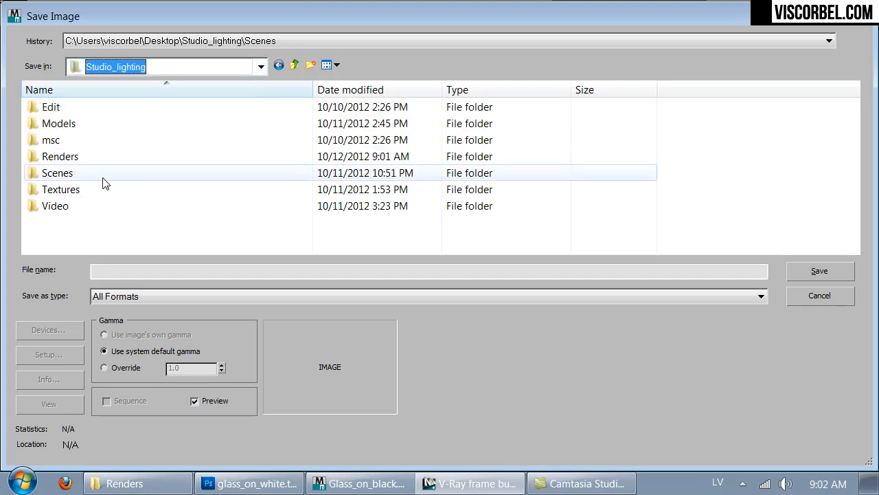
double_click(78, 159)
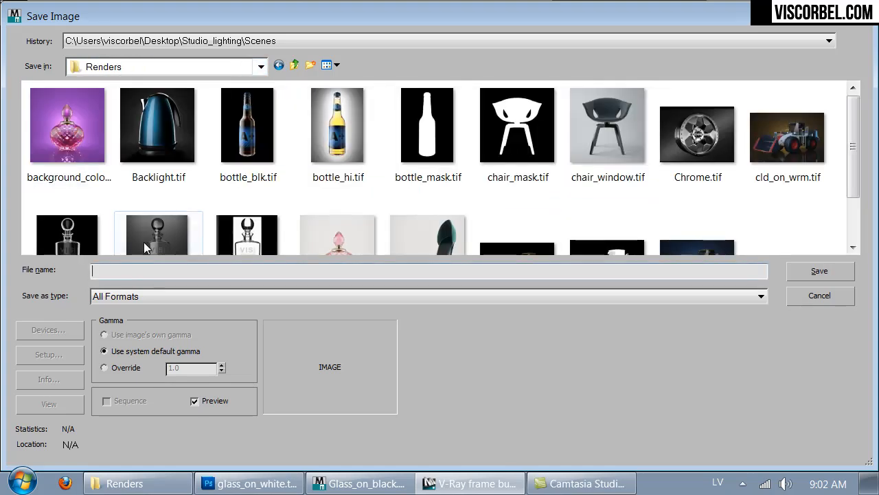
type("decant")
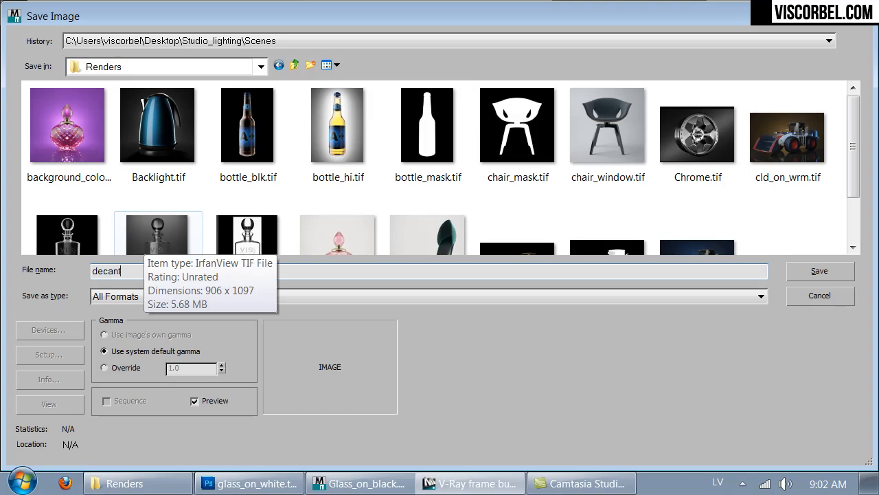
type("er.tif")
key("Return")
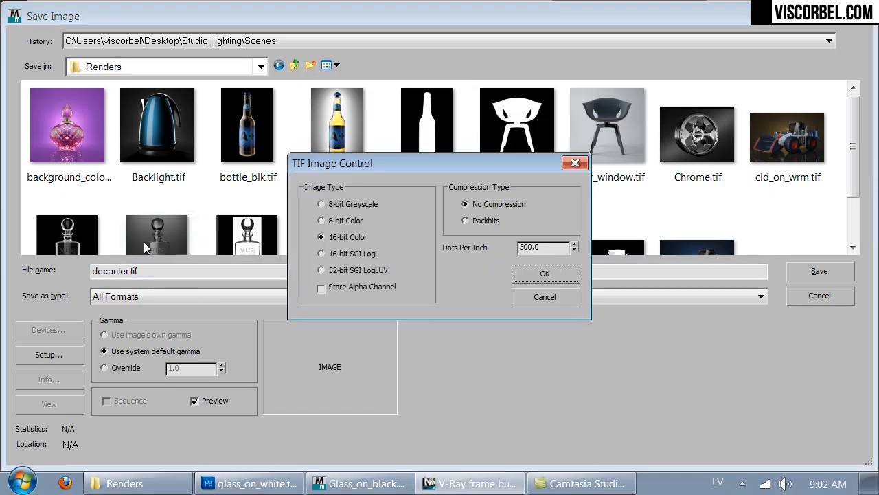
key("Return")
Switch to Photoshop, open decanter.tif from the Renders folder, and copy the whole silhouette image
key("alt+Tab")
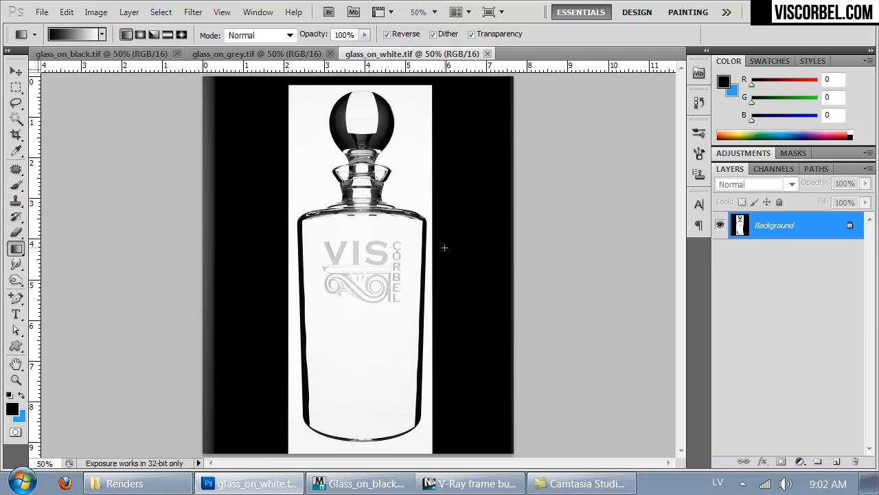
key("ctrl+o")
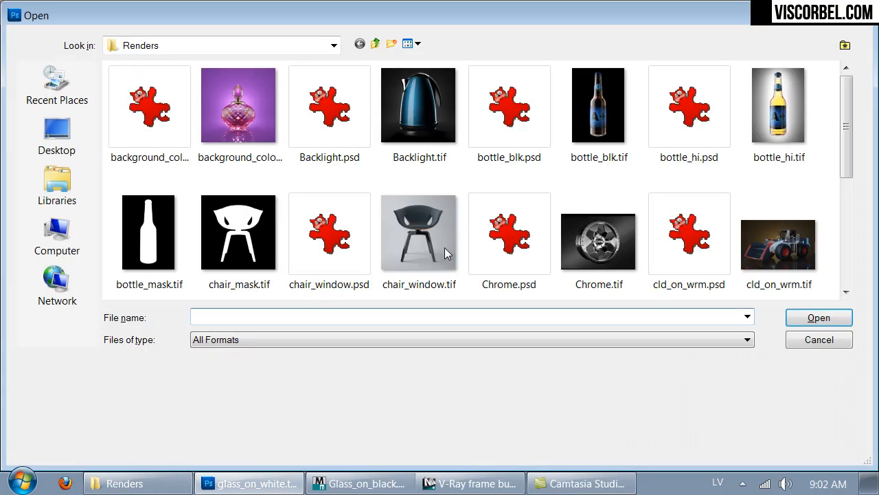
scroll(287, 247, "down", 5)
double_click(148, 113)
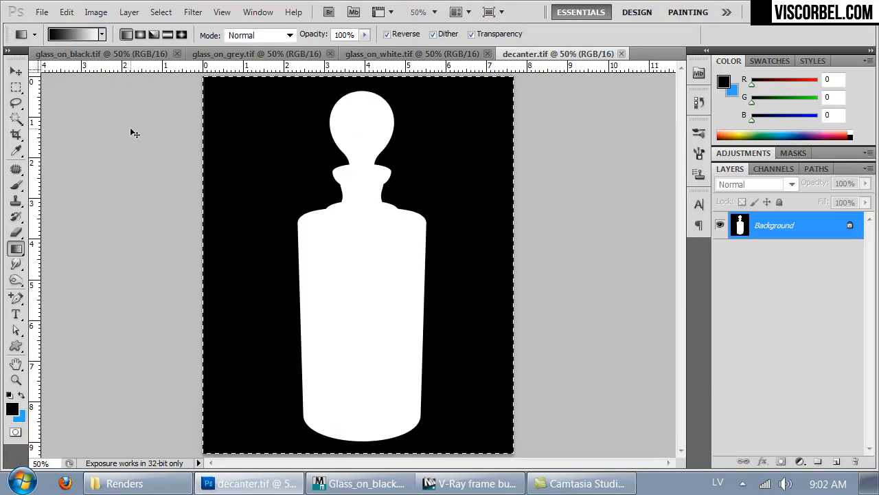
Duplicate the background layer of glass_on_white.tif and add a layer mask to the copy
key("ctrl+Tab")
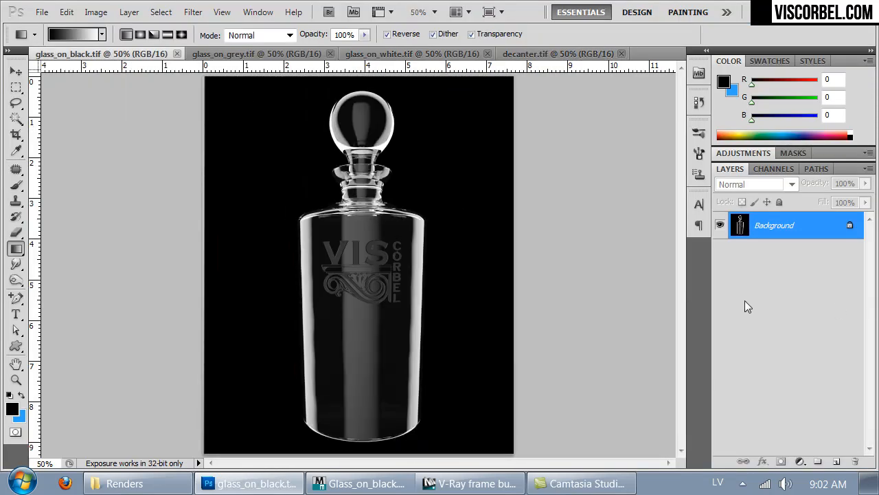
key("ctrl+Tab")
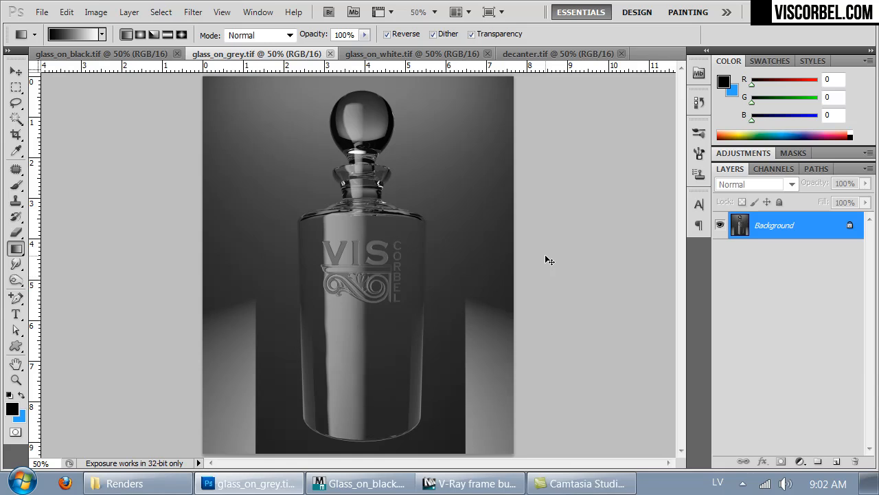
key("ctrl+Tab")
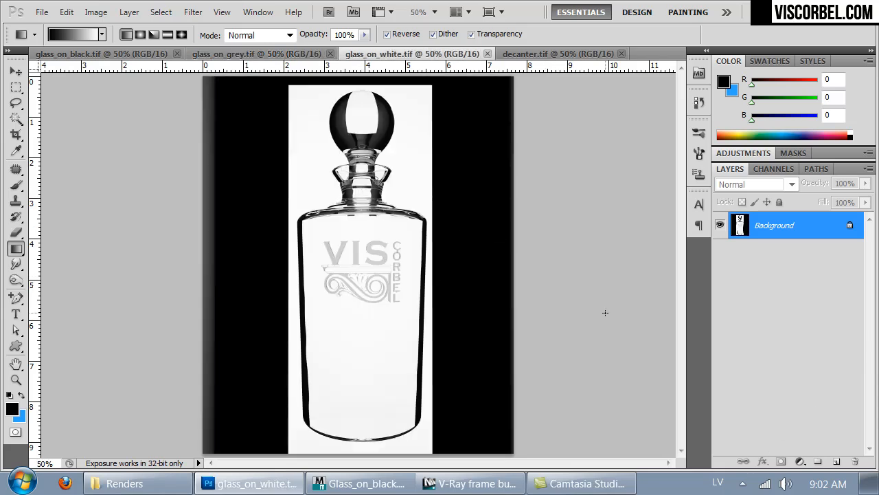
key("ctrl+j")
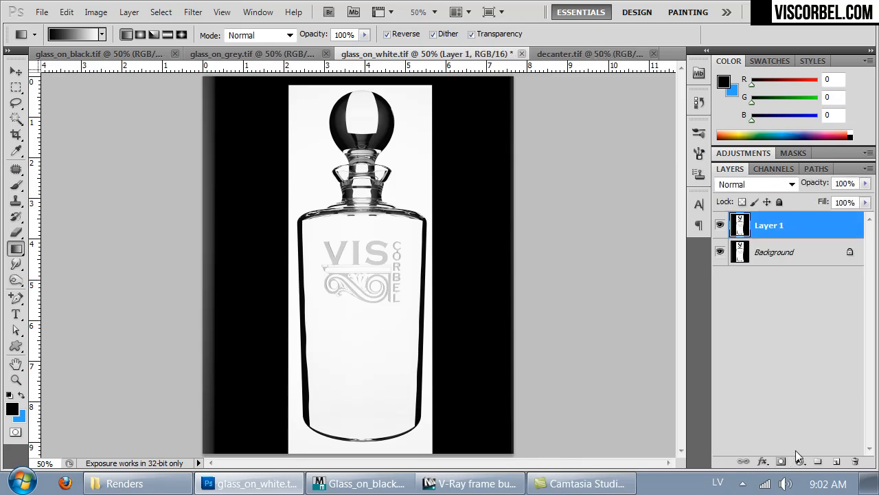
left_click(783, 461)
Paste the copied decanter silhouette into the Layer 1 mask channel and turn off the mask overlay
left_click(771, 169)
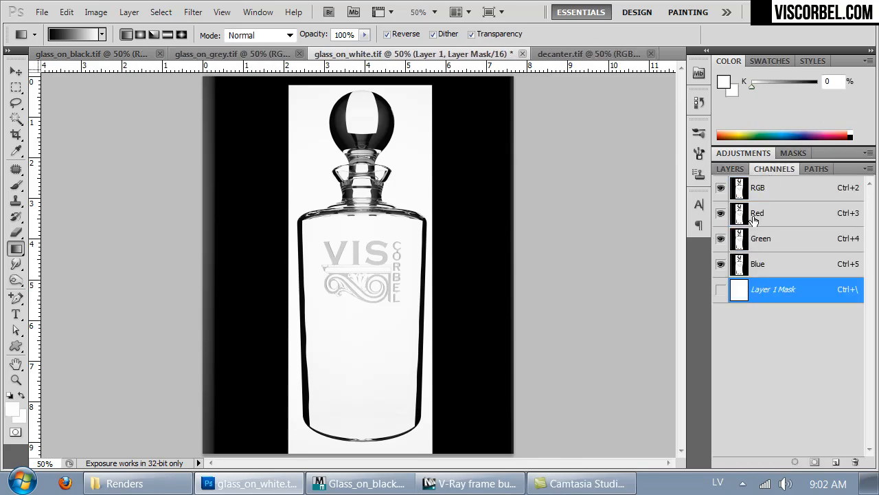
left_click(722, 289)
key("x")
key("ctrl+v")
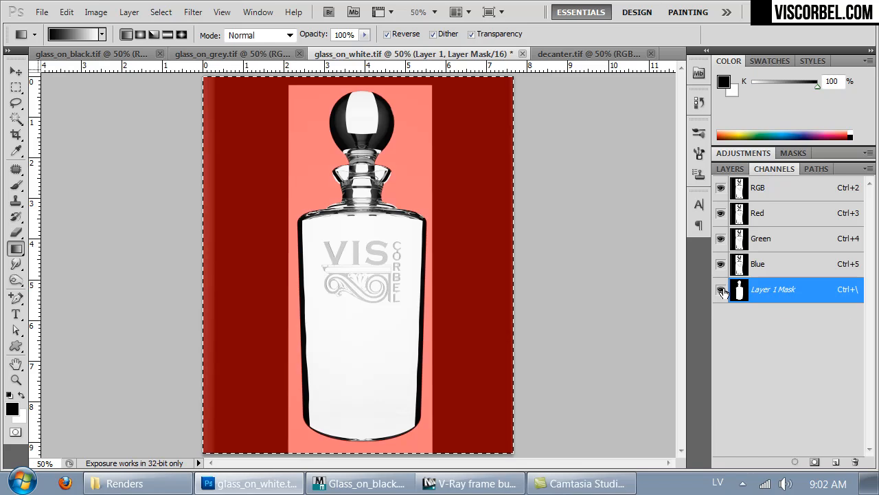
left_click(721, 289)
key("x")
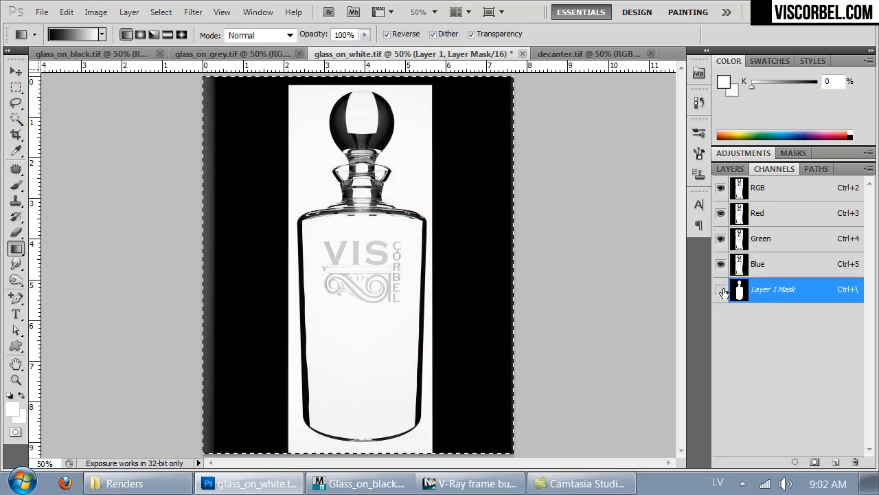
Turn the Background layer white with Hue/Saturation at Lightness +100, and check the cutout with that layer hidden and shown
left_click(730, 169)
left_click(739, 253)
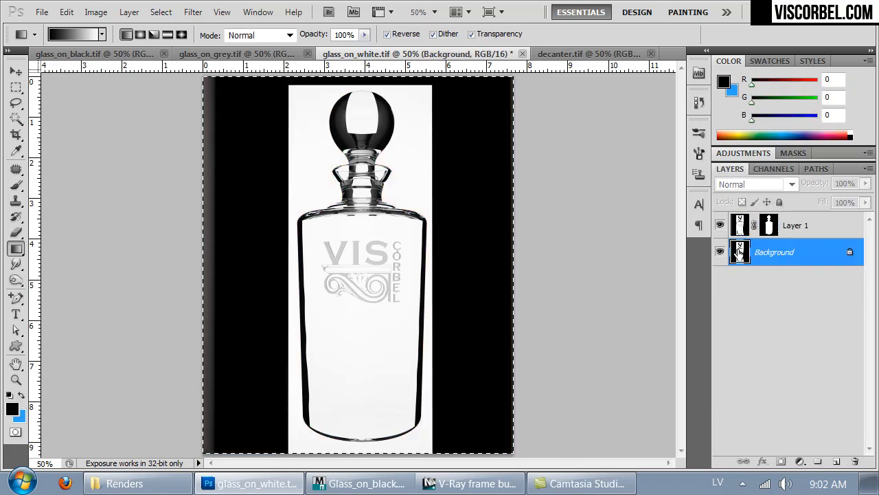
key("ctrl+u")
left_click_drag(637, 306, 737, 318)
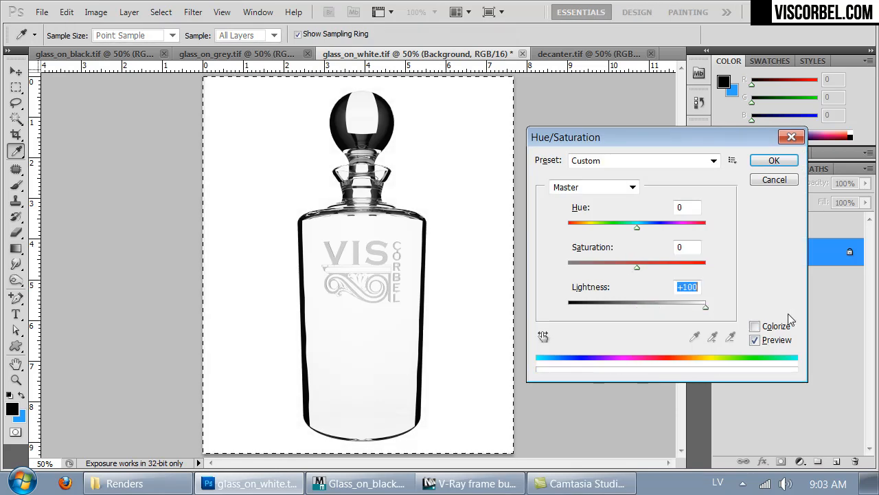
left_click(768, 160)
key("g")
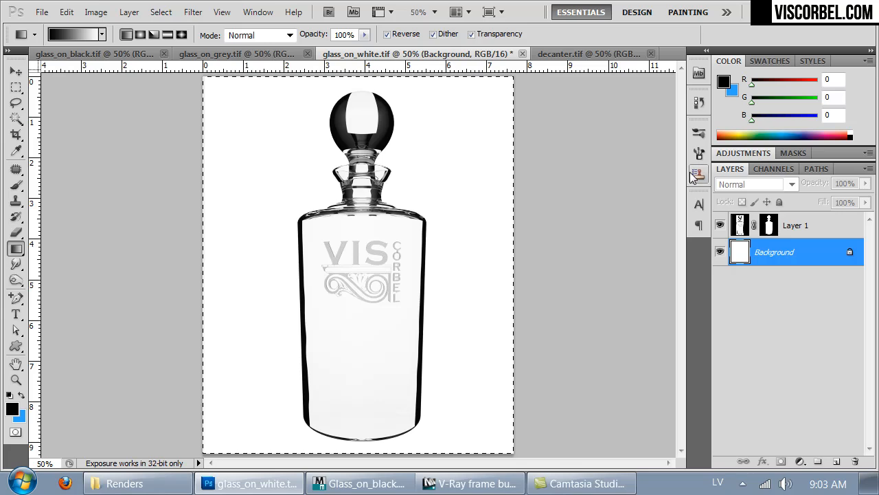
left_click(720, 252)
left_click(720, 253)
left_click(720, 253)
left_click(720, 252)
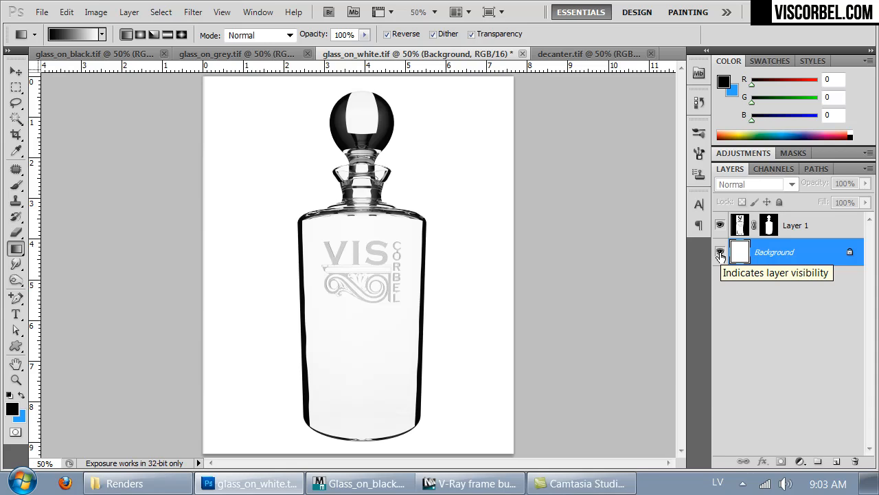
Copy the merged image of all visible layers and paste it as a new layer above Layer 1
left_click(798, 226)
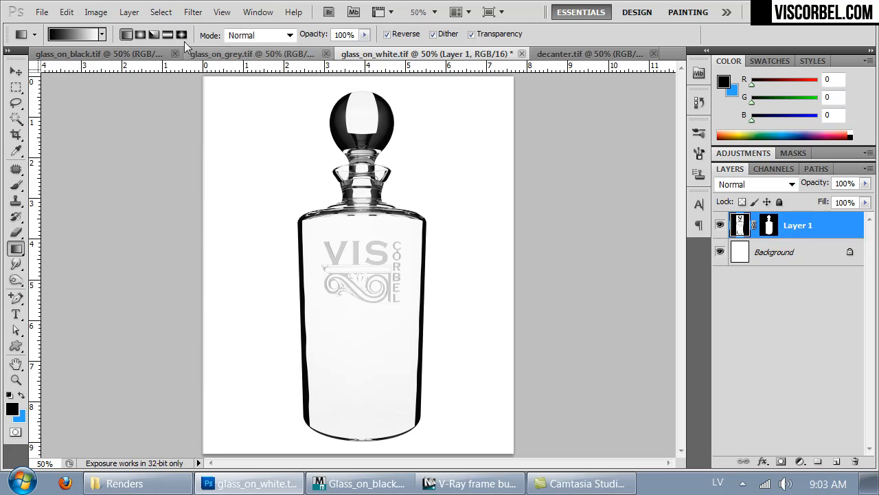
key("ctrl+a")
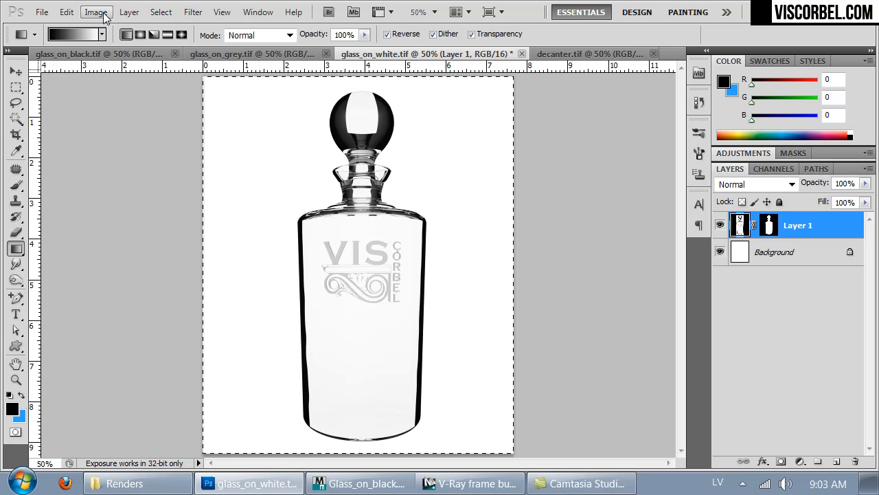
key("ctrl+shift+c")
key("ctrl+v")
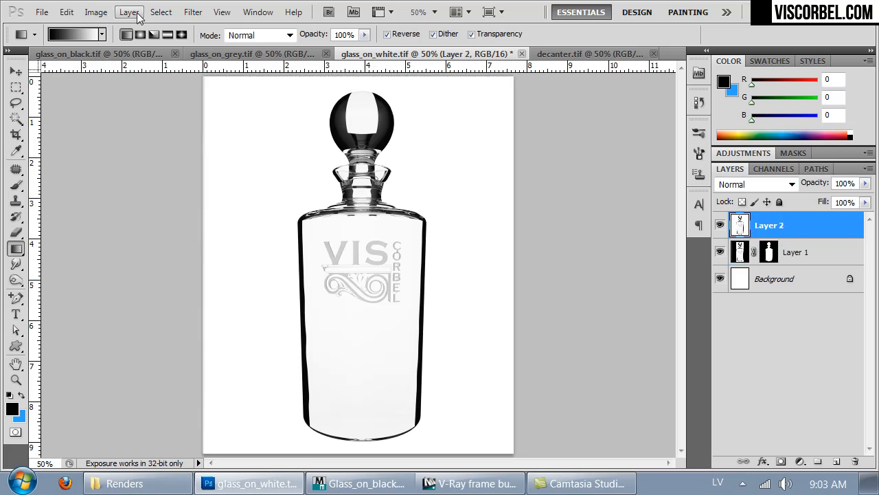
Apply a Gaussian Blur with a 4.8-pixel radius to the pasted merged layer
left_click(191, 12)
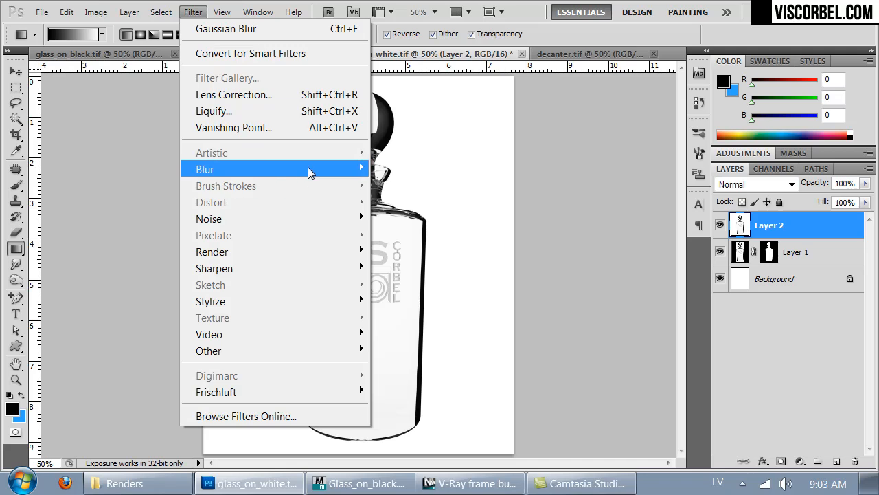
mouse_move(305, 173)
left_click(148, 234)
left_click_drag(592, 342, 611, 340)
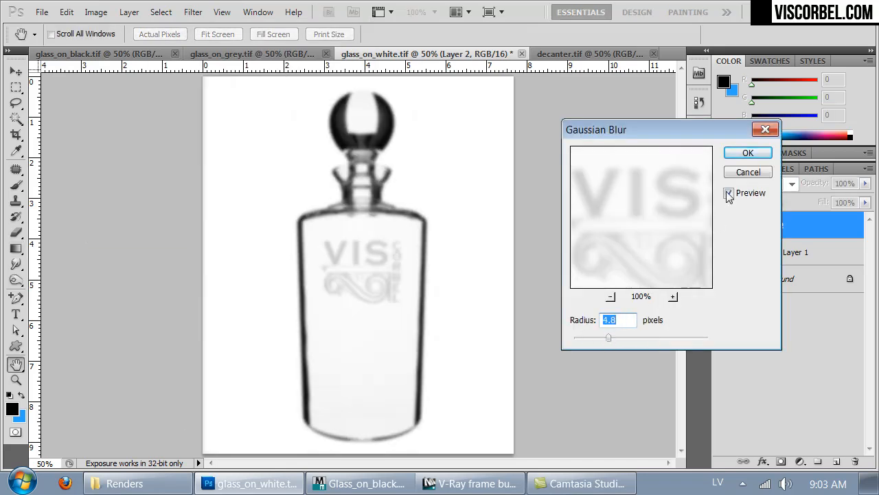
left_click(747, 153)
Compare neighbouring blend modes on the blurred layer and set it to Soft Light
left_click(753, 184)
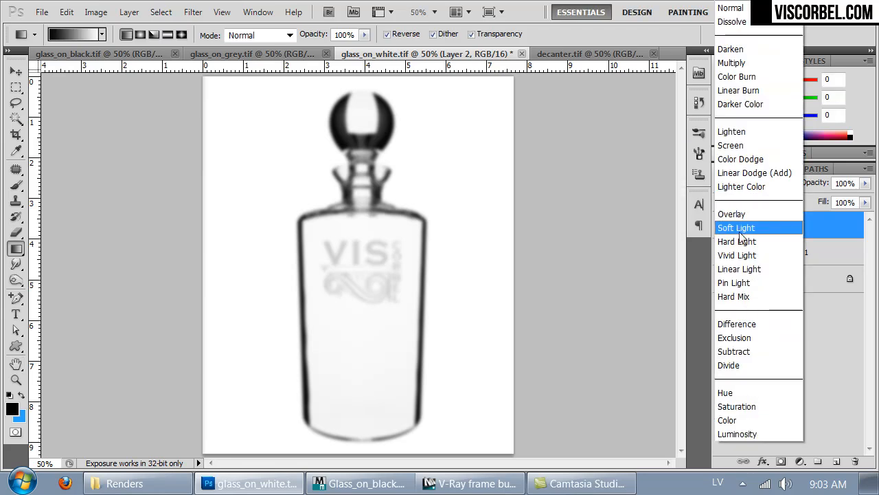
left_click(739, 231)
key("Up")
key("Down")
key("Up")
key("Down")
key("Down")
key("Up")
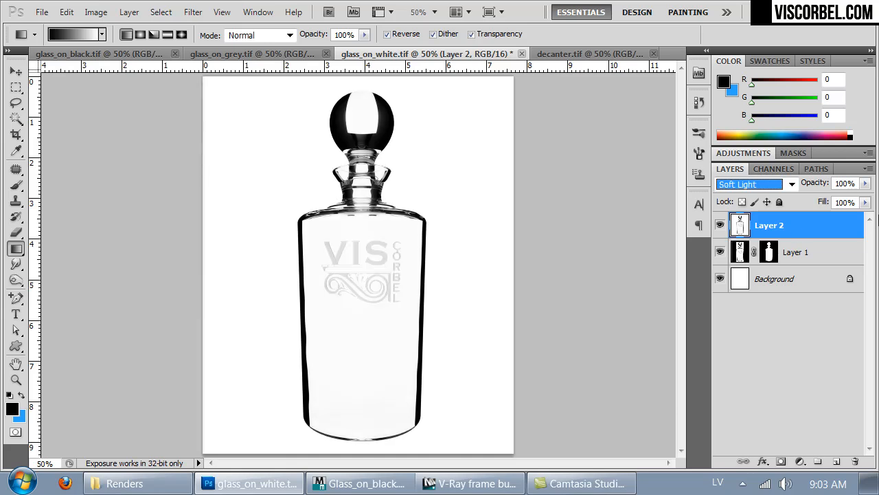
Compare the decanter with the blurred Soft Light layer shown and hidden, and delete that layer
left_click(720, 225)
left_click(720, 227)
left_click(720, 226)
left_click(720, 229)
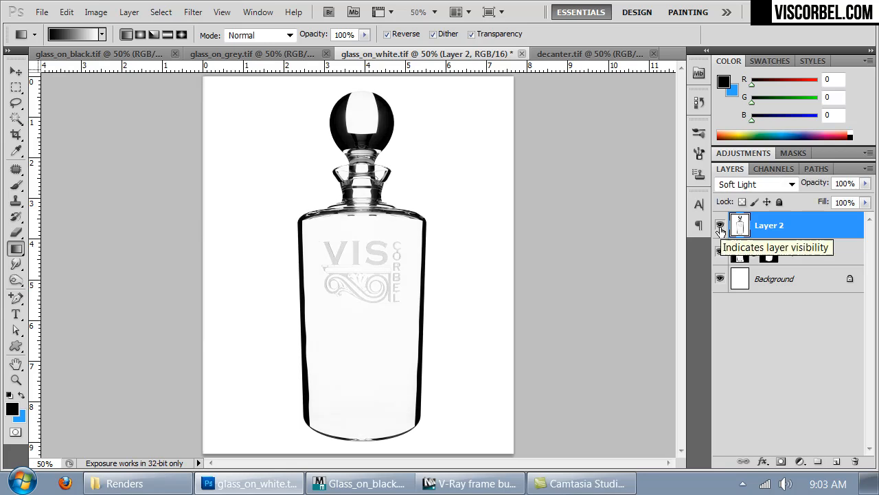
left_click(720, 229)
left_click(720, 229)
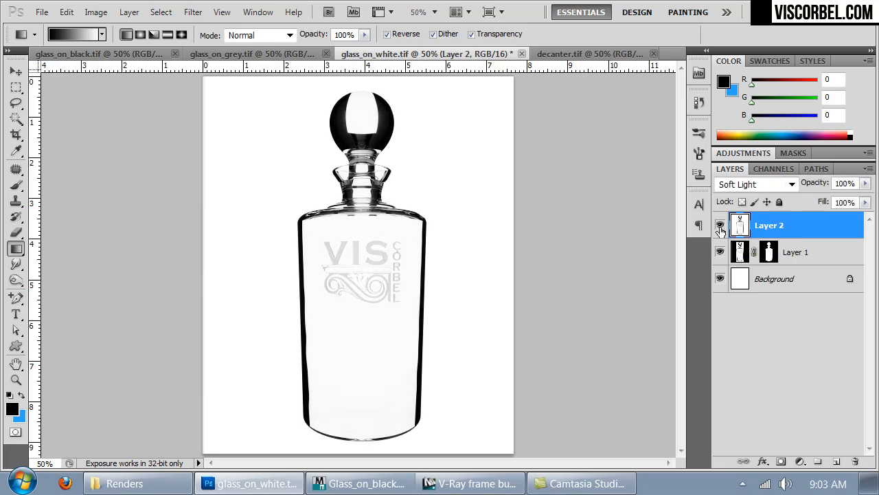
left_click(720, 229)
left_click(720, 229)
left_click(720, 228)
left_click(720, 228)
left_click(720, 229)
left_click(856, 461)
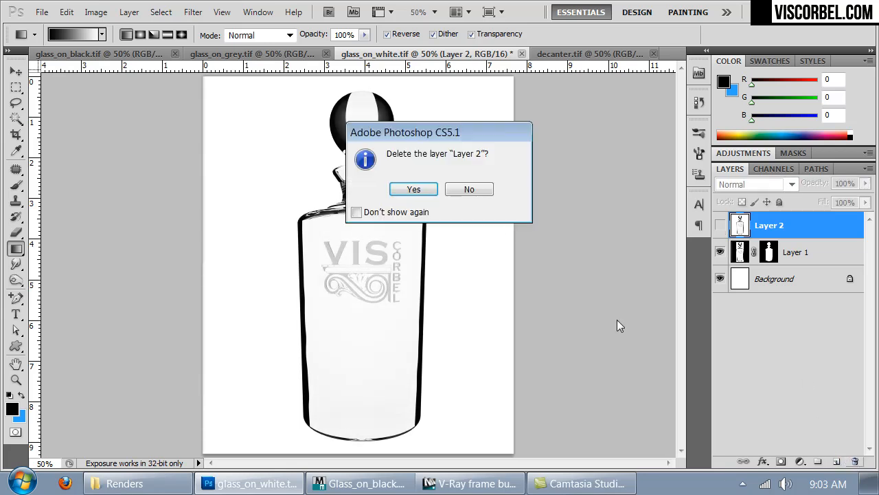
left_click(415, 188)
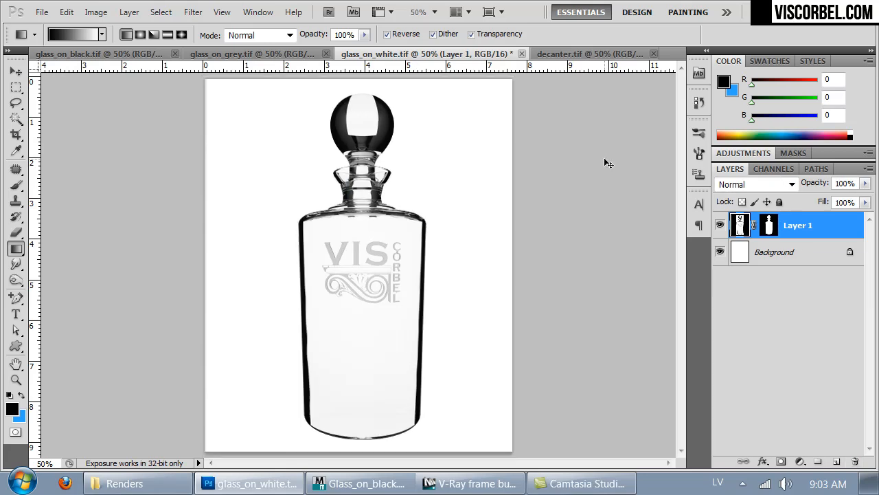
Save the masked decanter document in Photoshop format as glass_on_white.psd in the Renders folder
key("ctrl+shift+s")
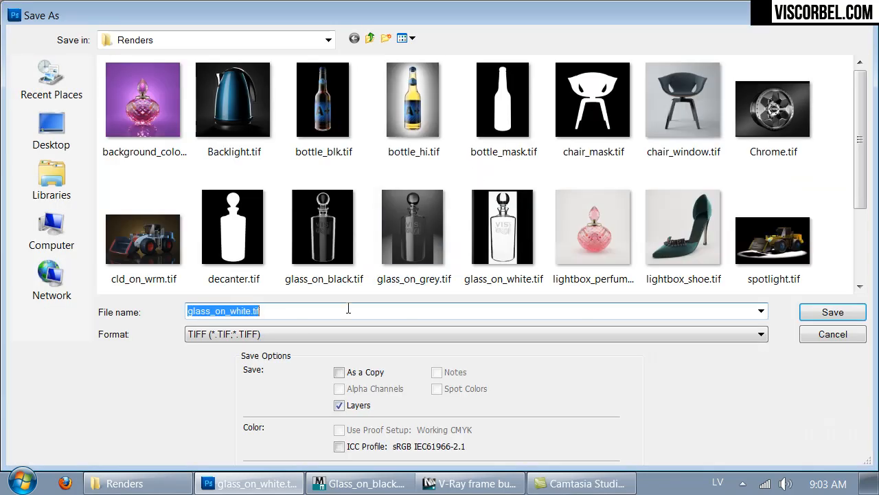
left_click(396, 334)
left_click(397, 344)
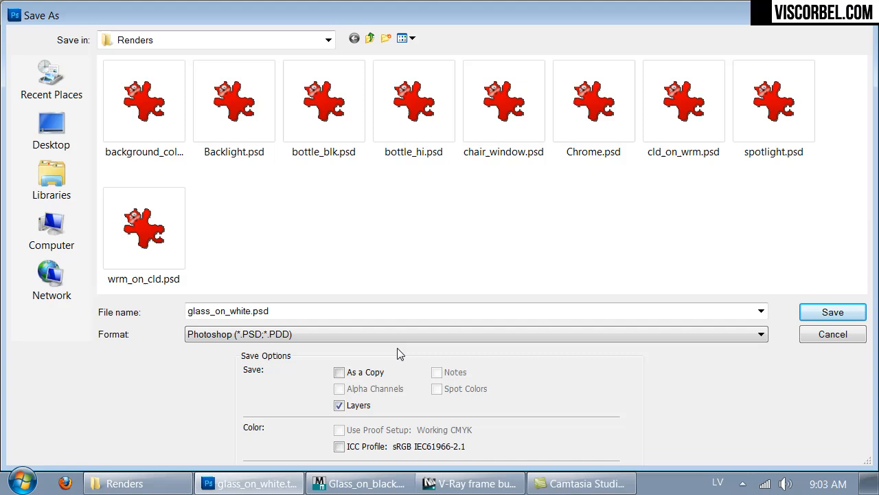
left_click(852, 316)
left_click(582, 151)
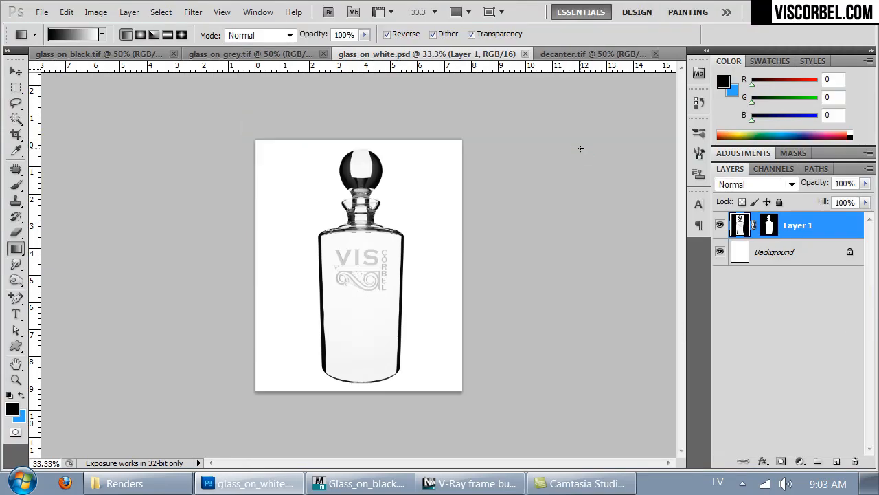
Duplicate the background layer in glass_on_grey.tif and add a layer mask to the copy
left_click(557, 55)
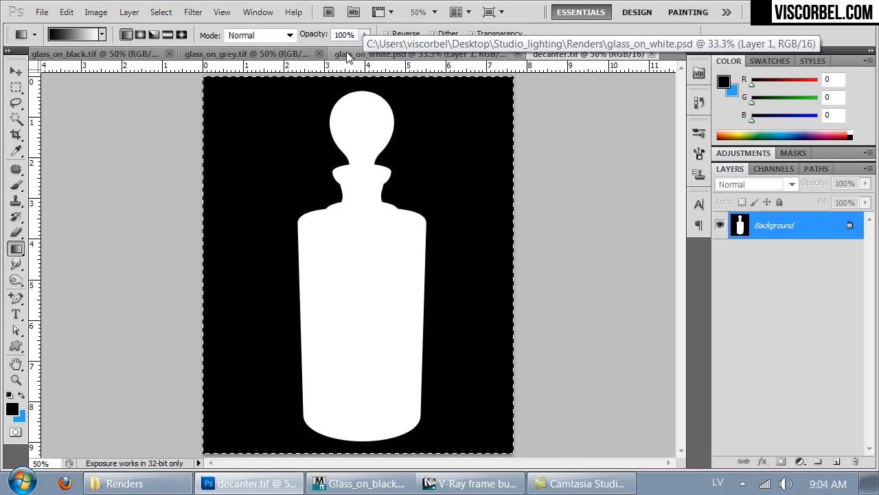
key("ctrl+Tab")
key("ctrl+Tab")
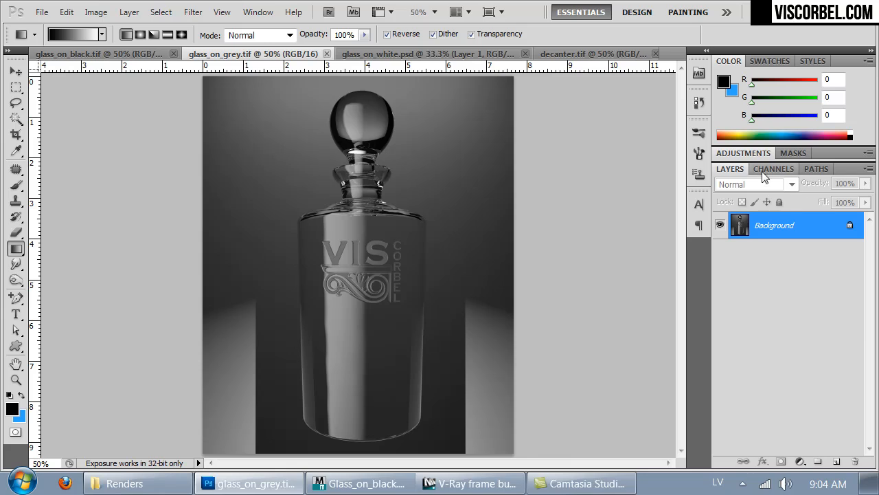
key("ctrl+j")
left_click(781, 461)
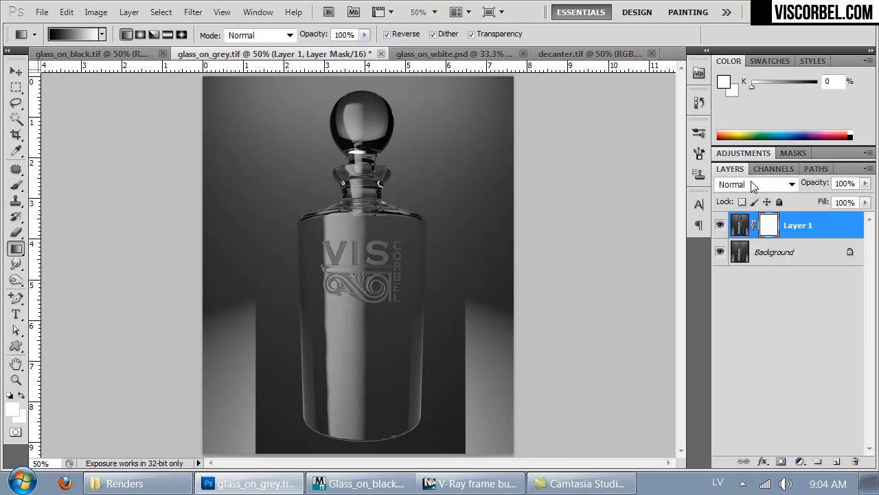
Paste the decanter alpha into the duplicated layer's mask channel, clear the selection and make the Background layer active
left_click(774, 168)
key("d")
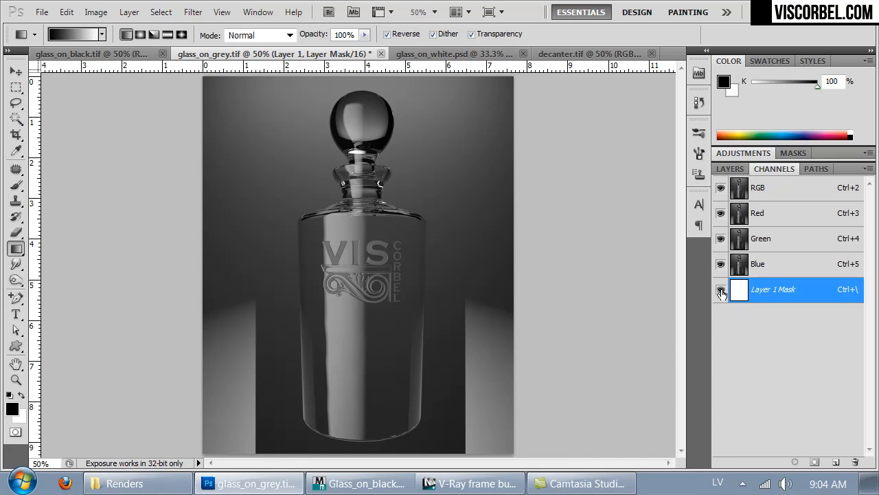
key("ctrl+v")
left_click(721, 293)
left_click(733, 170)
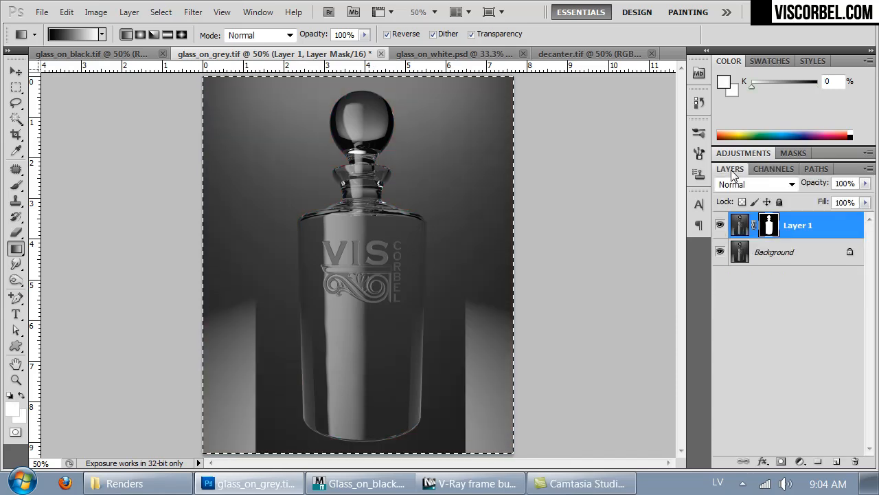
left_click(740, 251)
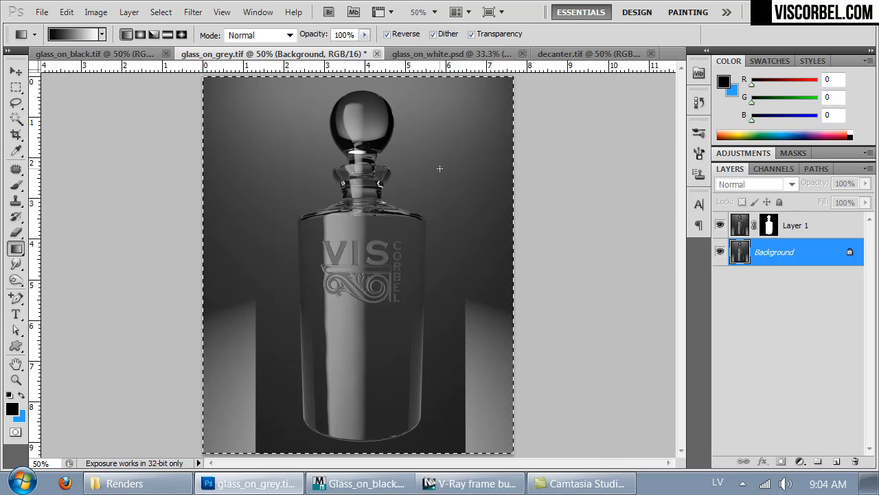
key("ctrl+d")
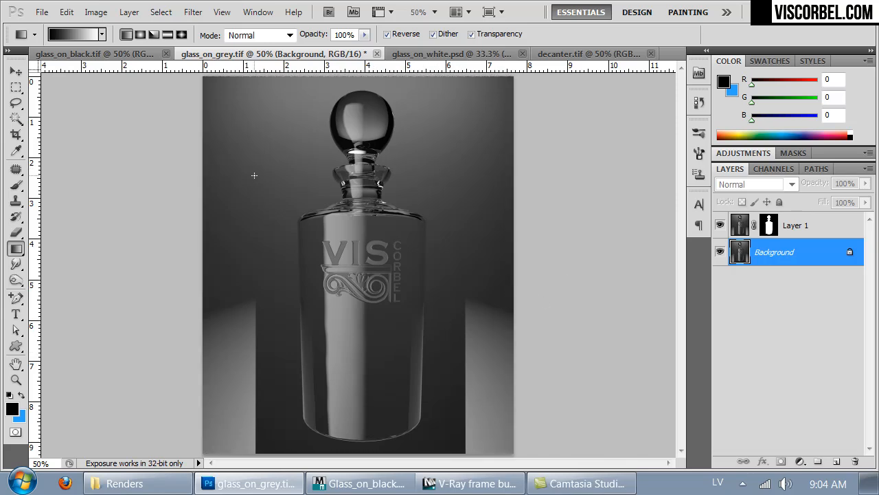
Try to clone dark background over the upper edge of the left light panel with a 70 px, 0% hardness Clone Stamp
key("s")
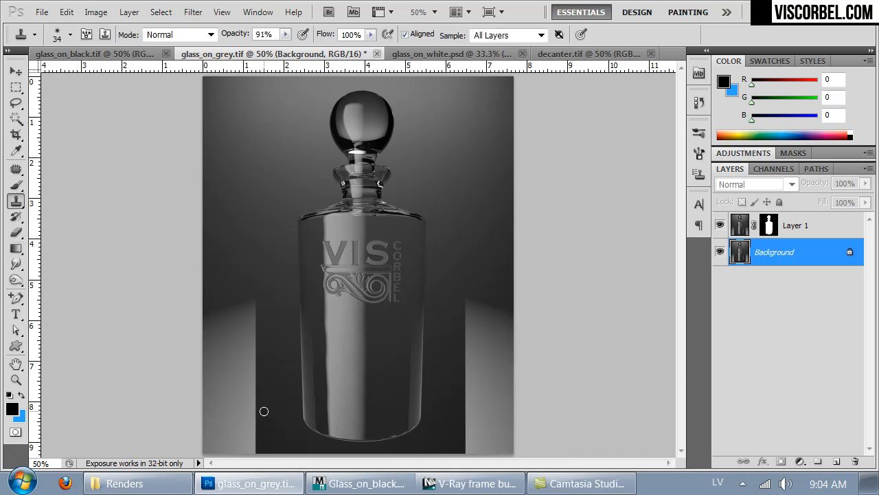
right_click(281, 310)
left_click_drag(322, 323, 346, 322)
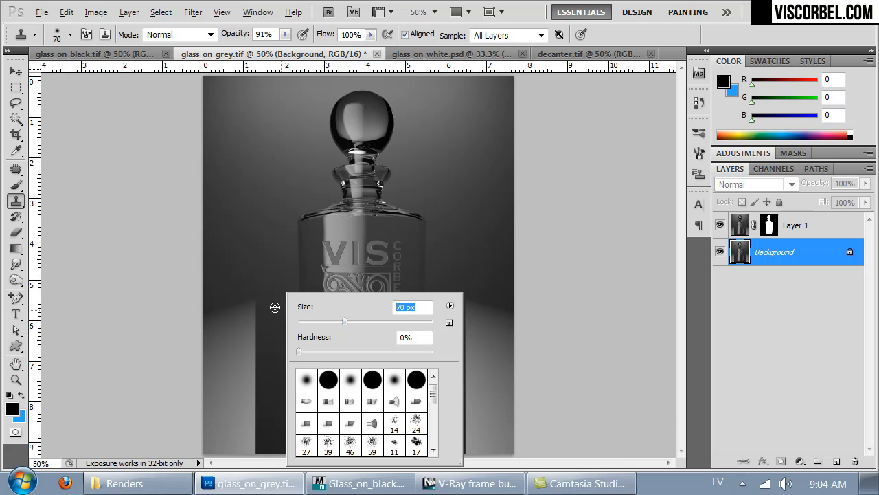
left_click(276, 306, "alt")
left_click_drag(256, 309, 229, 308)
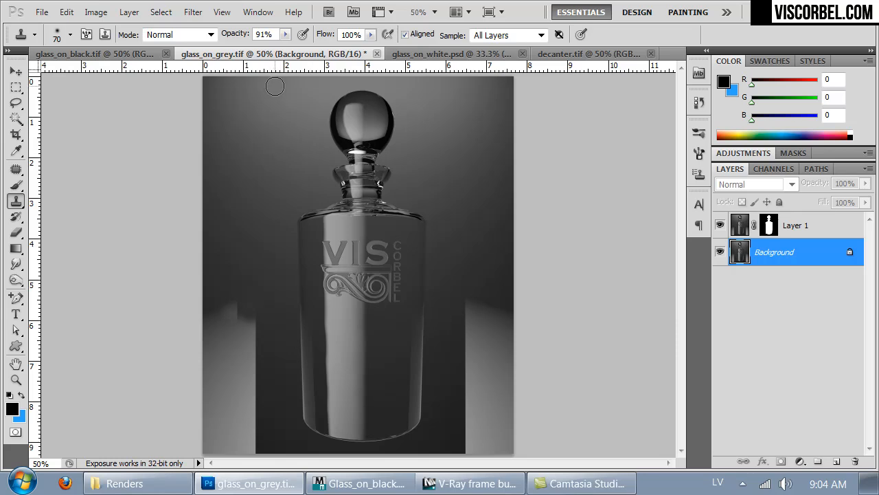
Copy a very narrow, full-height strip of the background beside the decanter's left side to a new layer
key("m")
left_click_drag(270, 152, 278, 489)
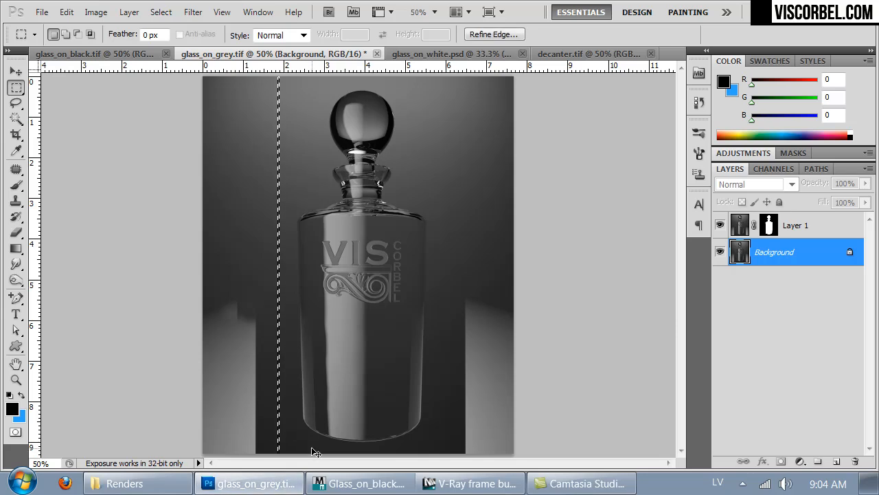
key("ctrl+j")
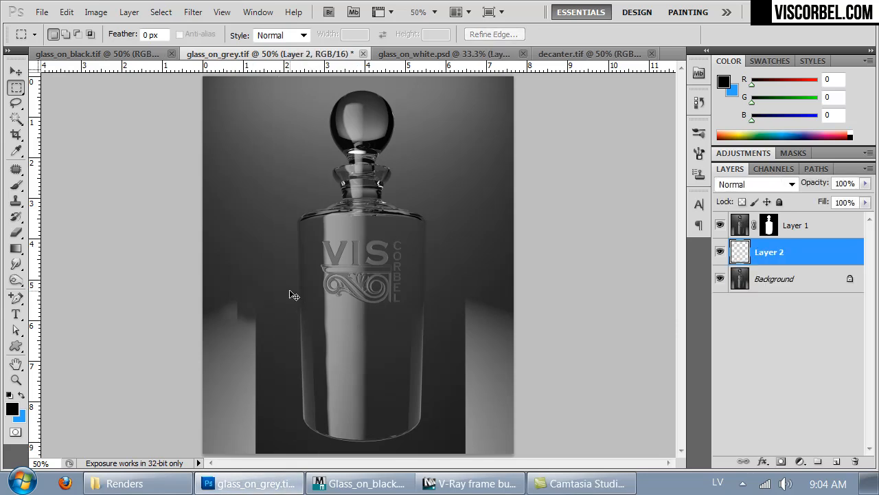
Stretch the copied strip horizontally to 15100% width so it covers the entire canvas behind the decanter
right_click(286, 272)
left_click(335, 399)
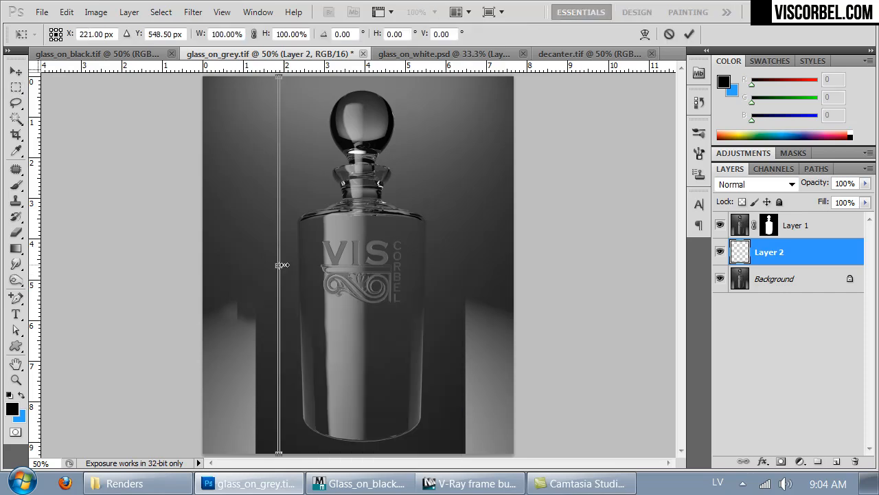
left_click_drag(281, 266, 514, 265)
left_click_drag(278, 266, 202, 274)
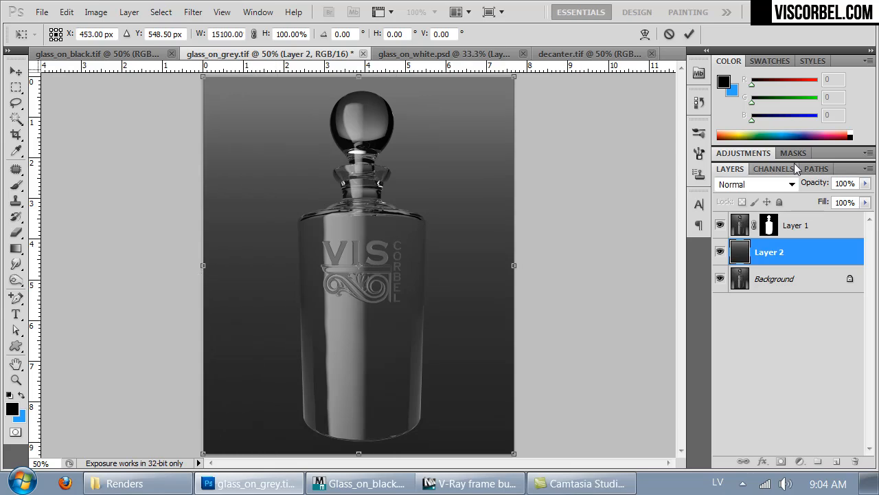
key("Return")
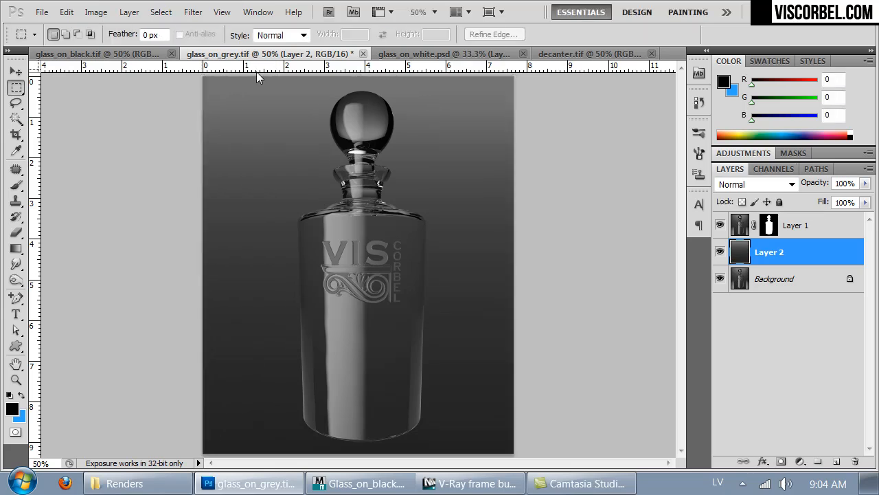
Smooth the stretched background layer with a Gaussian Blur of 37.4 pixels
key("ctrl+plus")
key("ctrl+plus")
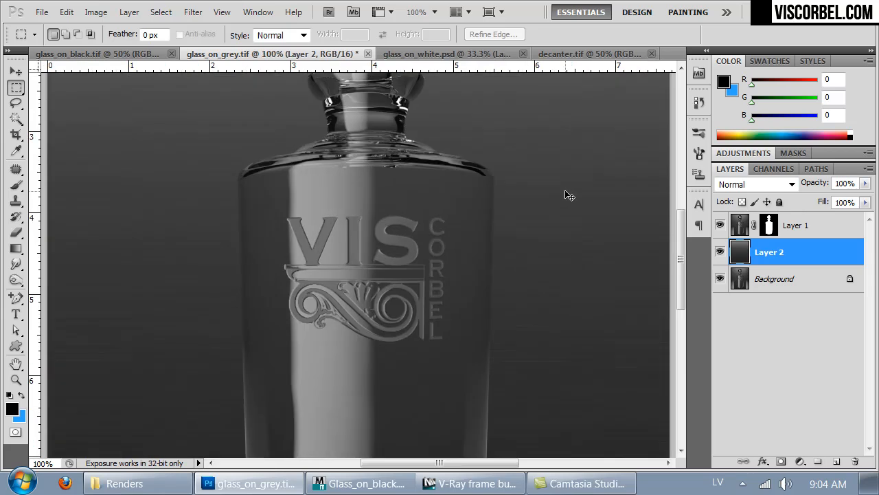
key("ctrl+minus")
key("ctrl+minus")
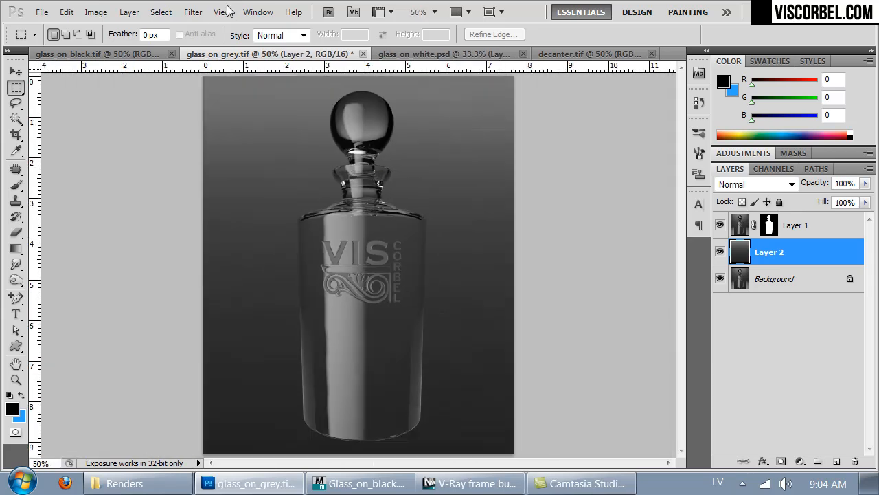
left_click(193, 12)
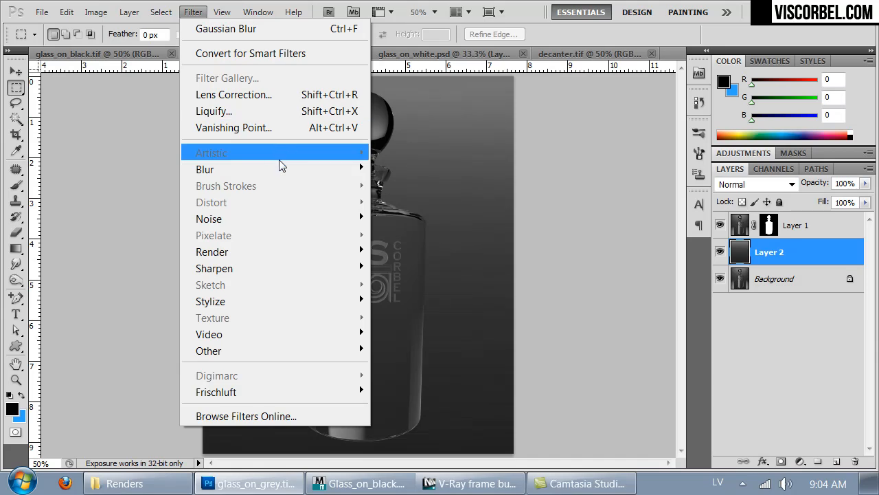
mouse_move(279, 160)
left_click(154, 235)
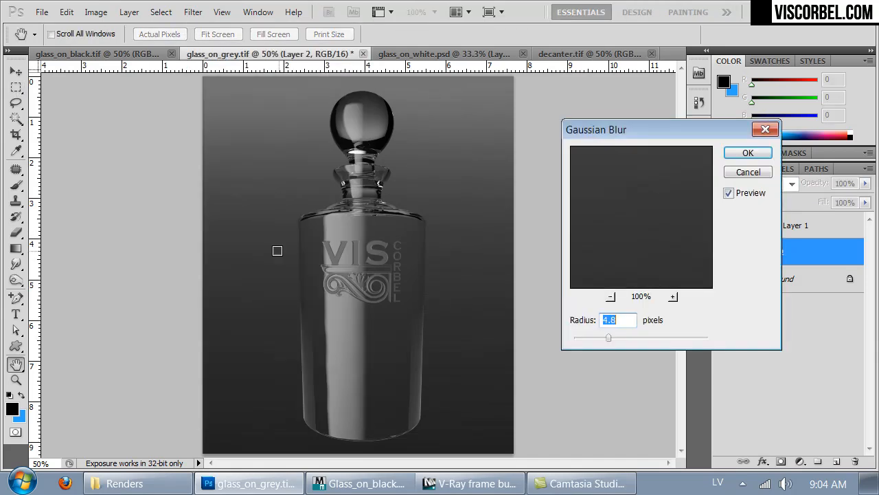
left_click_drag(628, 339, 649, 340)
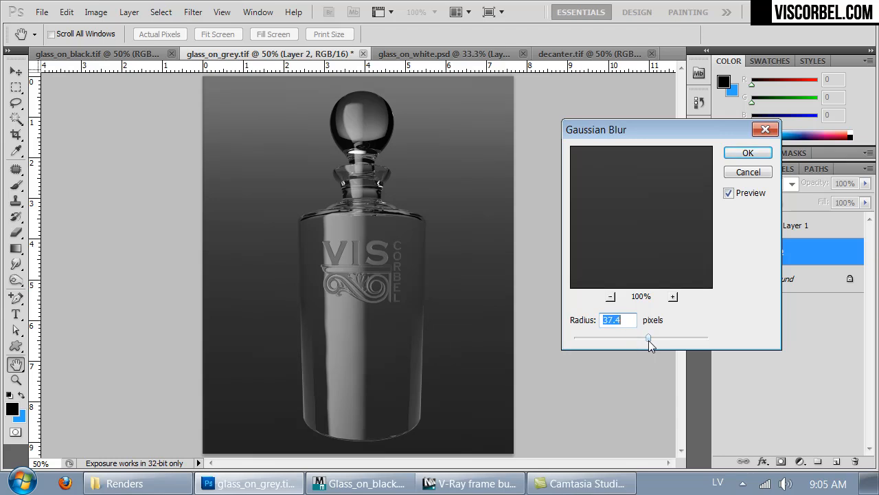
left_click(732, 154)
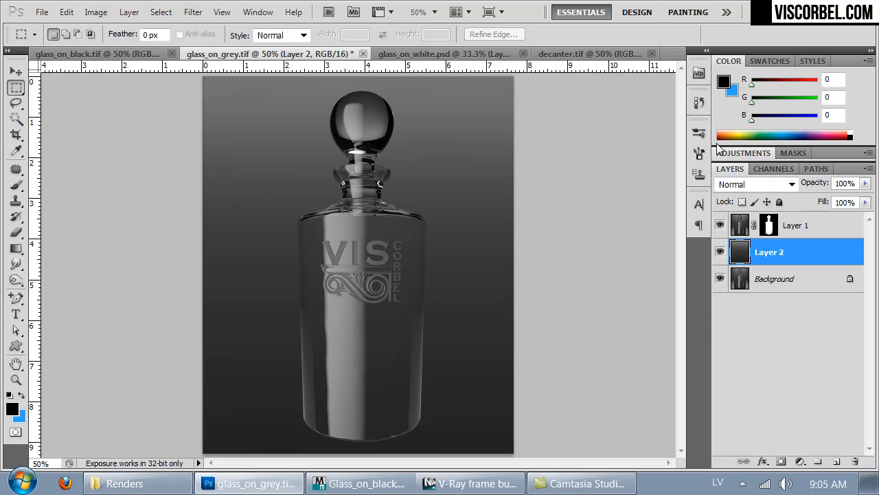
Compare the image with the stretched background layer shown and hidden, leaving it shown
key("ctrl+minus")
key("ctrl+plus")
left_click(720, 252)
left_click(720, 252)
left_click(720, 253)
left_click(720, 252)
left_click(720, 252)
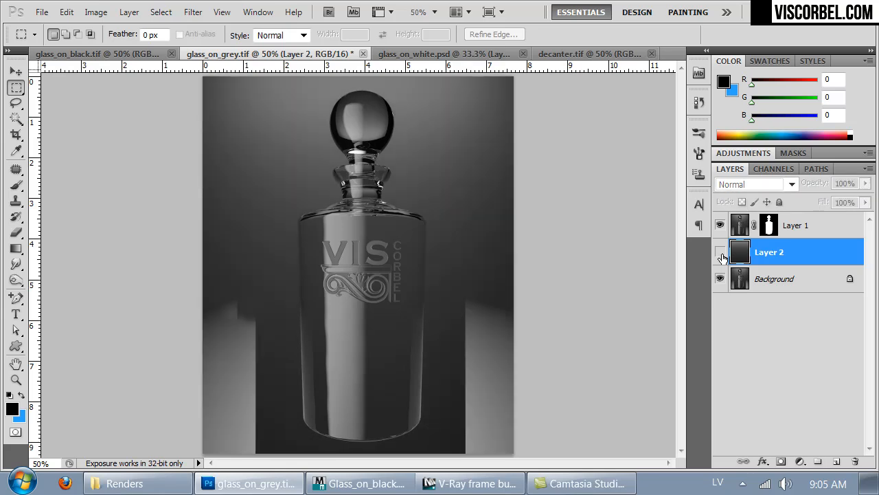
left_click(720, 252)
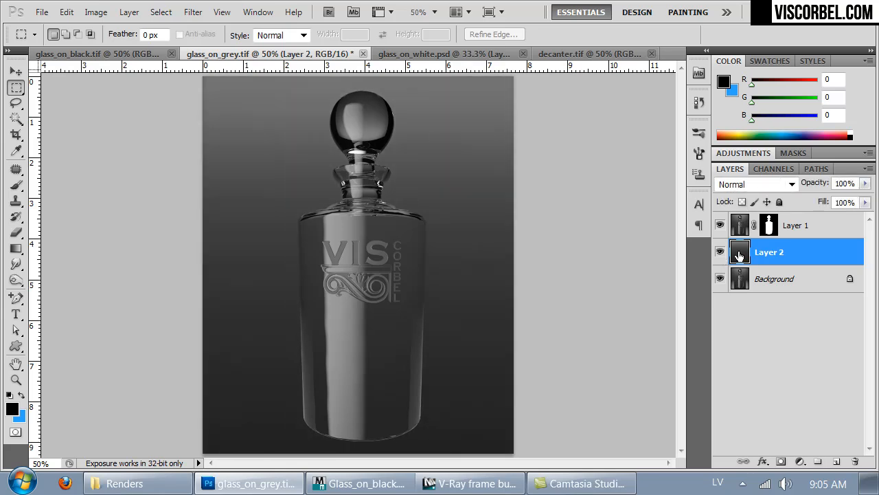
Load the decanter mask as a selection and add an empty layer above the stretched background
left_click(16, 280)
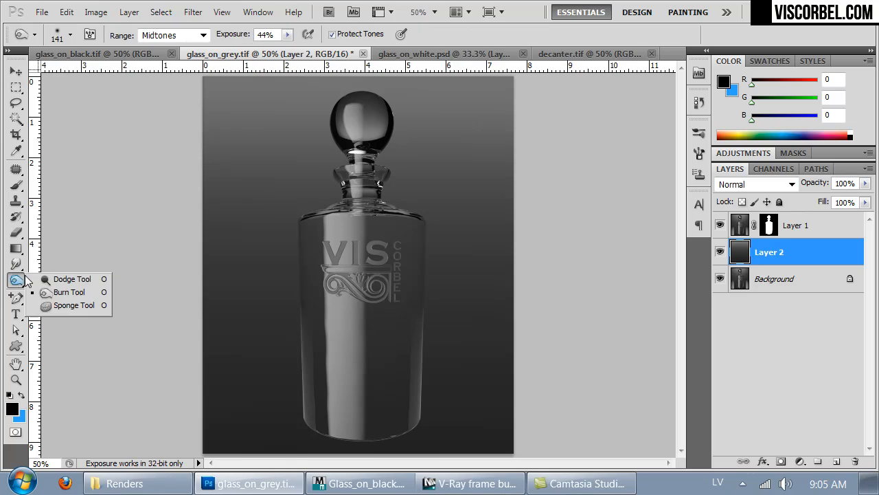
left_click(45, 292)
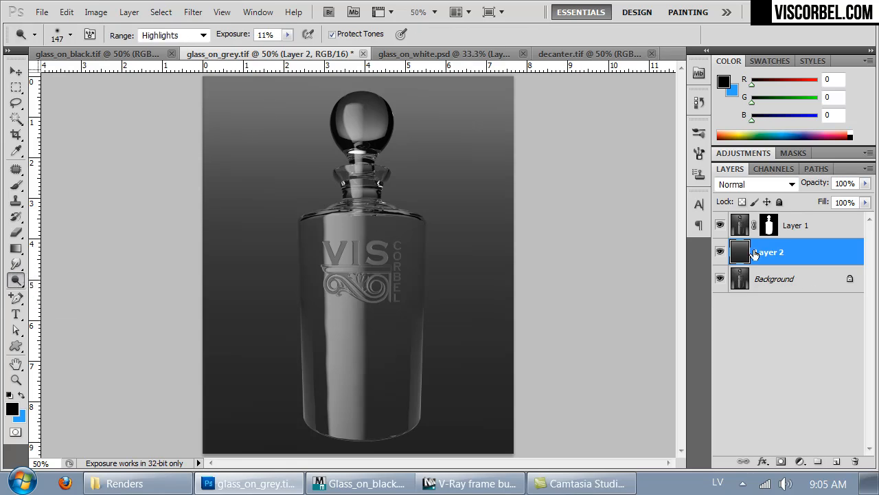
left_click(771, 229, "ctrl")
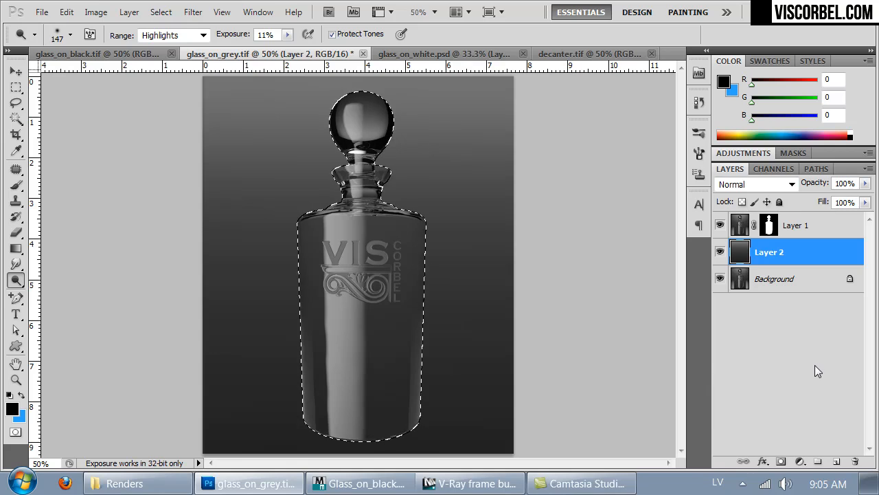
left_click(836, 463)
Fill the decanter selection with white (RGB 255, 255, 255) on the empty layer using the Paint Bucket, and deselect
left_click(15, 280)
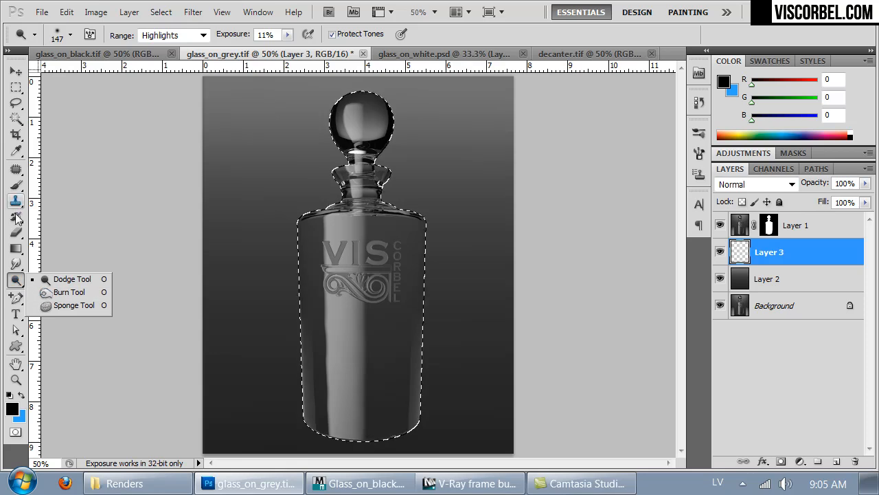
left_click_drag(15, 248, 68, 257)
left_click(10, 410)
left_click_drag(387, 156, 290, 38)
left_click(622, 55)
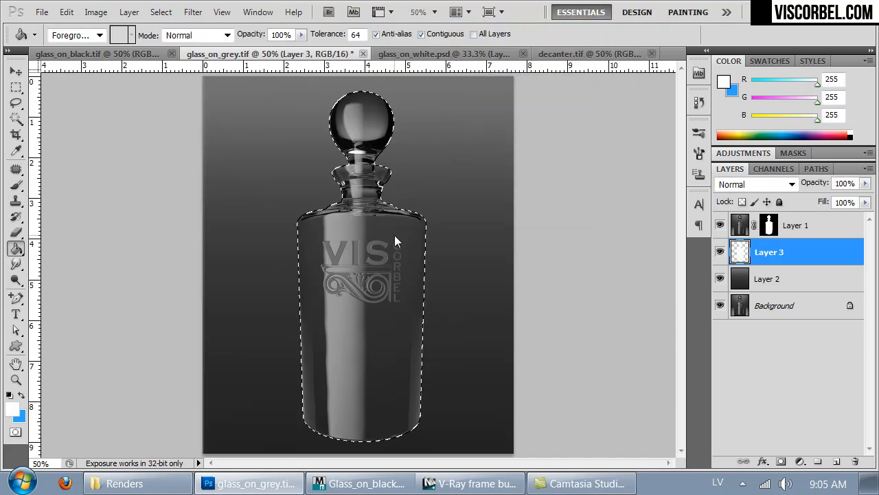
key("ctrl+d")
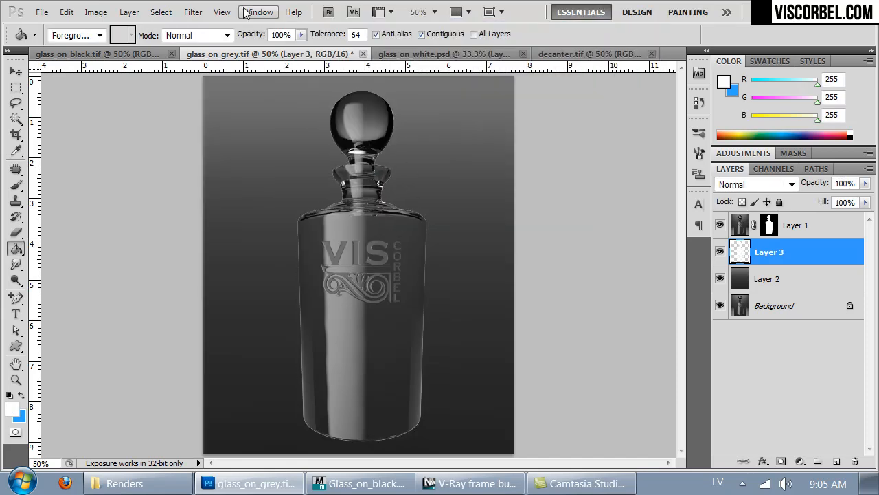
Apply a 37.4-pixel Gaussian Blur to the white decanter silhouette and blend its layer as Overlay at 48% opacity
left_click(193, 12)
mouse_move(274, 165)
left_click(134, 234)
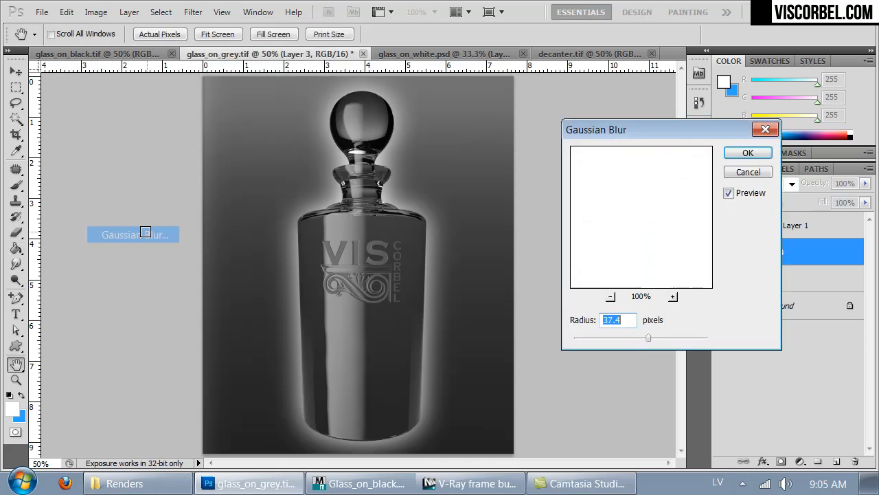
left_click(748, 152)
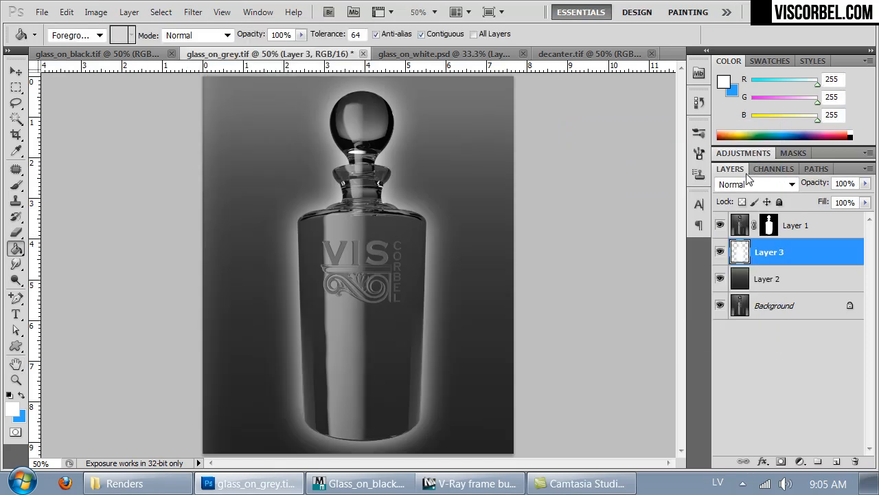
left_click(753, 183)
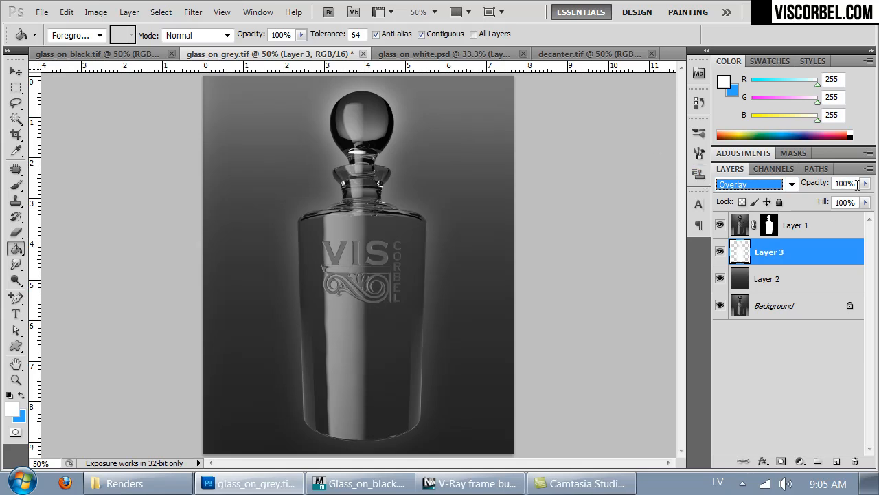
left_click_drag(865, 184, 836, 199)
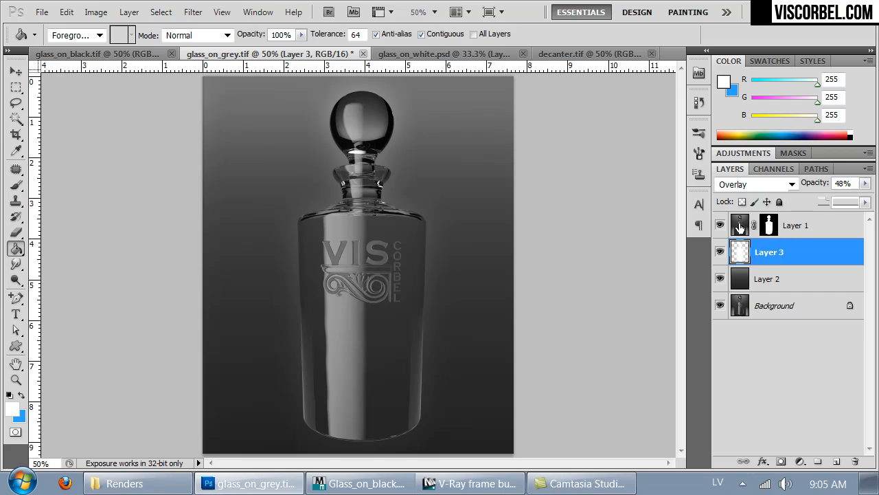
Add a Curves adjustment layer above the masked decanter layer in the grey version
left_click(740, 226)
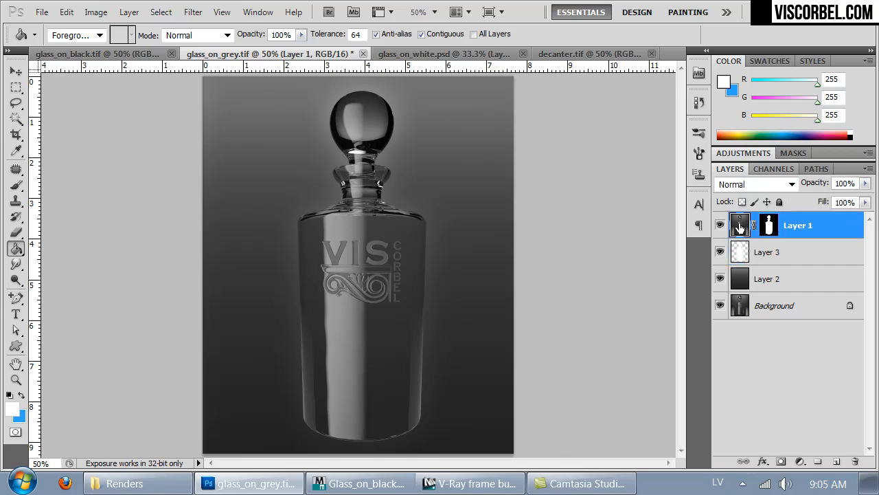
left_click(96, 13)
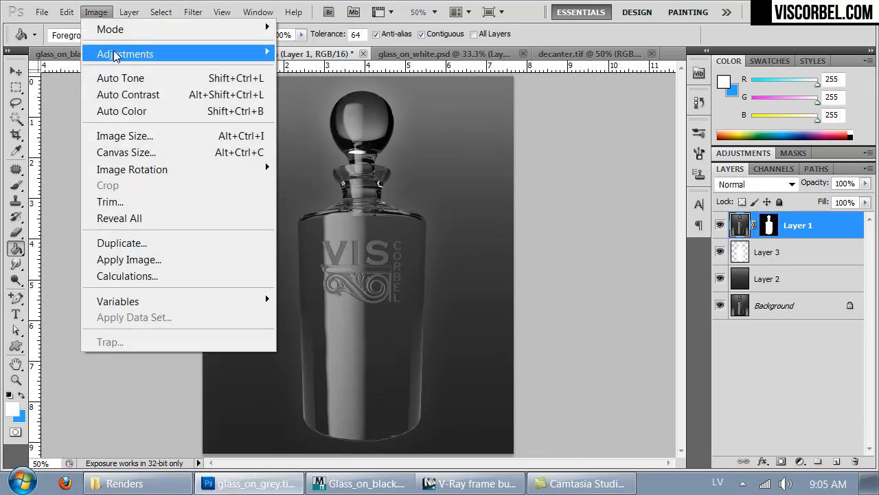
mouse_move(124, 55)
mouse_move(129, 12)
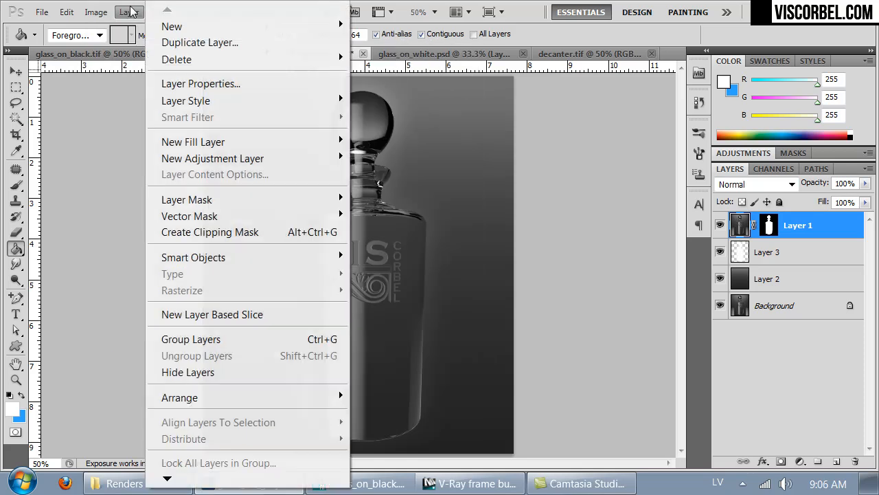
mouse_move(220, 158)
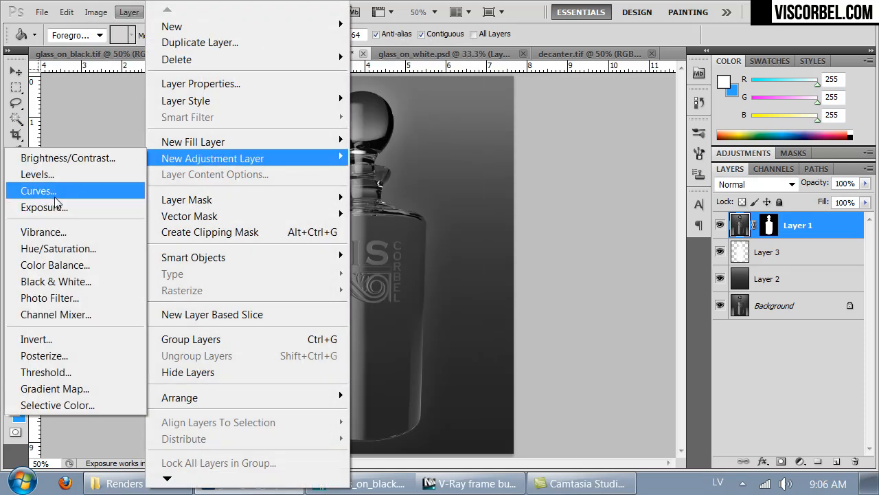
left_click(57, 190)
left_click(781, 201)
Shape the adjustment curve to lift the highlights, pulling in the white point and setting the lower curve point to input 82, output 92
left_click_drag(790, 274, 788, 266)
mouse_move(811, 238)
left_mouse_down()
mouse_move(819, 223)
mouse_move(817, 231)
left_mouse_up()
left_click_drag(850, 326, 841, 327)
left_click_drag(817, 234, 812, 230)
left_click_drag(791, 266, 782, 282)
mouse_move(813, 233)
left_mouse_down()
mouse_move(804, 226)
mouse_move(808, 233)
left_mouse_up()
left_click_drag(780, 281, 778, 279)
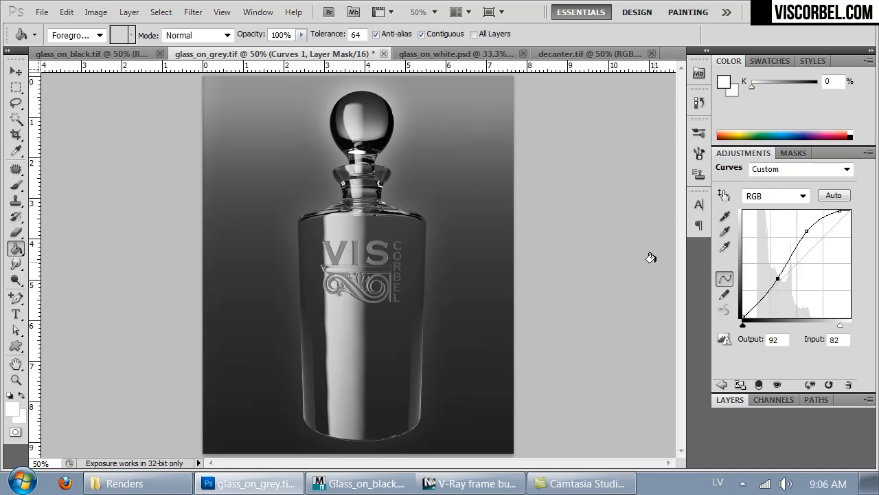
Save the grey version in Photoshop format as glass_on_grey.psd in the Renders folder
key("ctrl+shift+s")
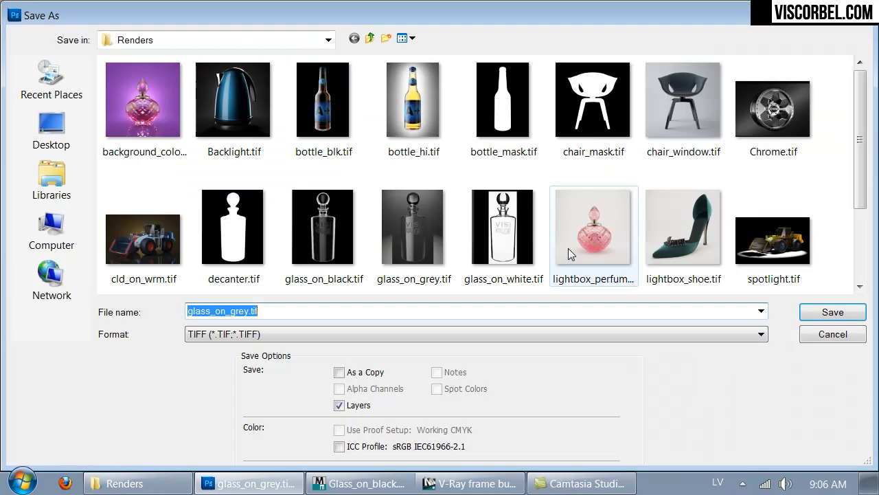
left_click(239, 336)
left_click(233, 347)
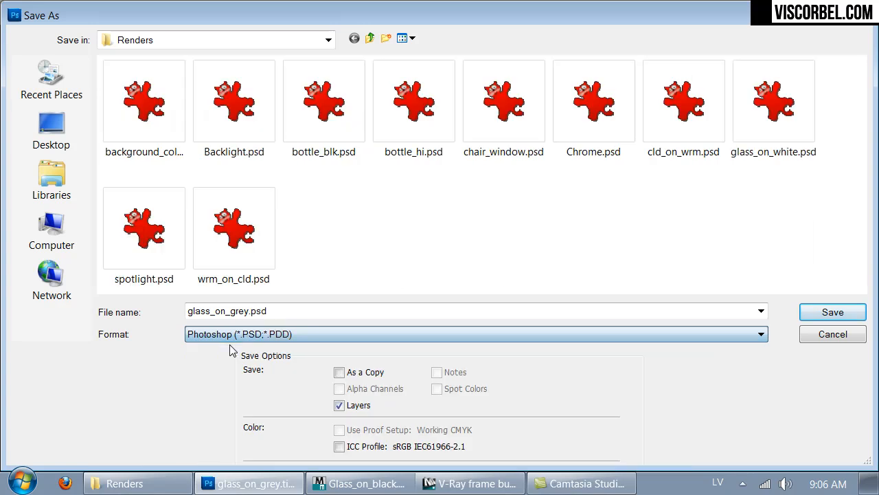
left_click(832, 317)
left_click(606, 145)
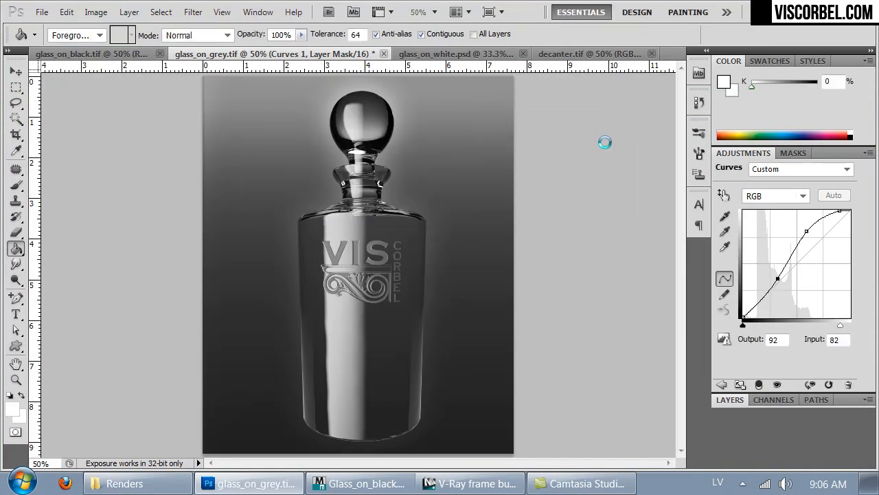
Switch to glass_on_black.tif and duplicate its background layer
key("ctrl+Tab")
key("ctrl+Tab")
key("ctrl+Tab")
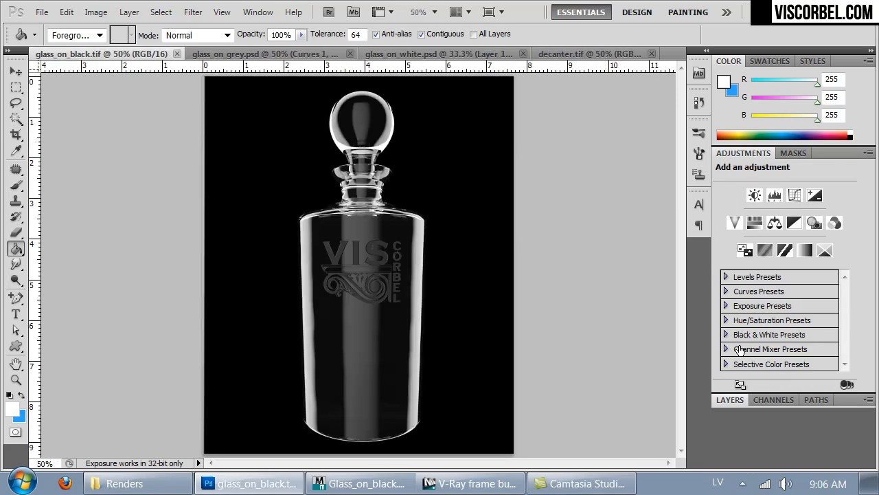
left_click(731, 400)
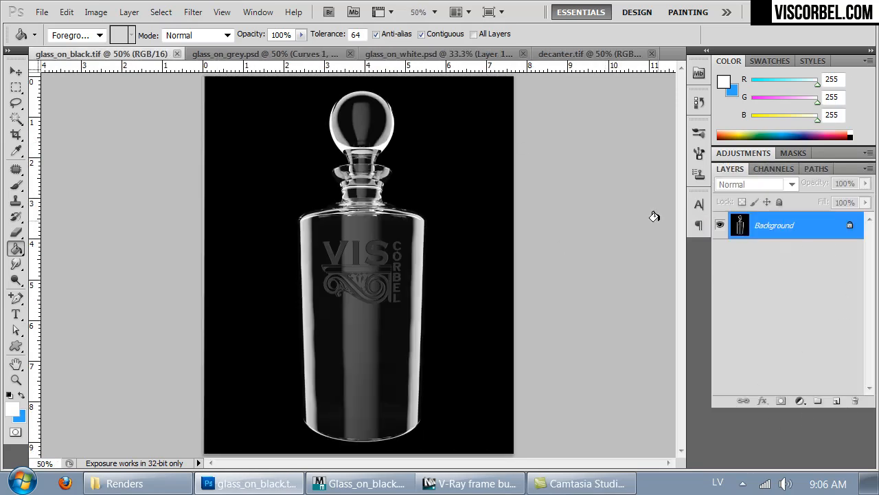
key("ctrl+j")
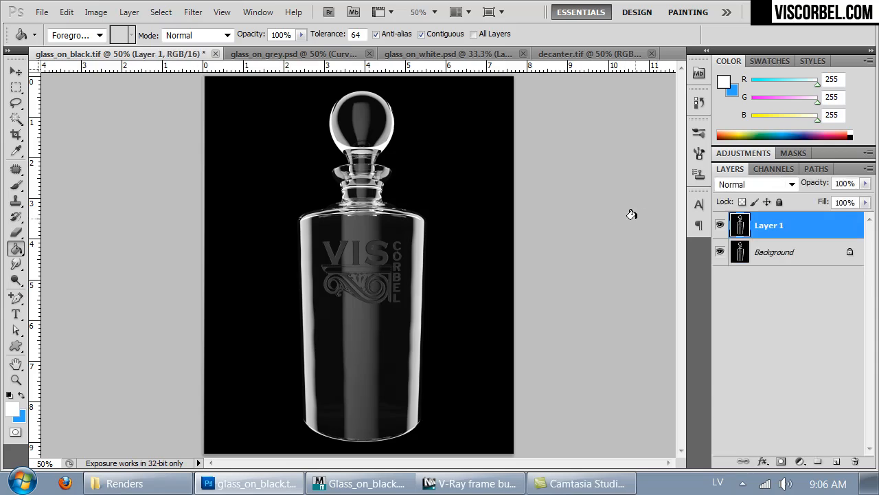
Brighten the duplicated decanter layer with a Curves adjustment, raising the midtone point to input 100, output 151
left_click(96, 12)
mouse_move(210, 55)
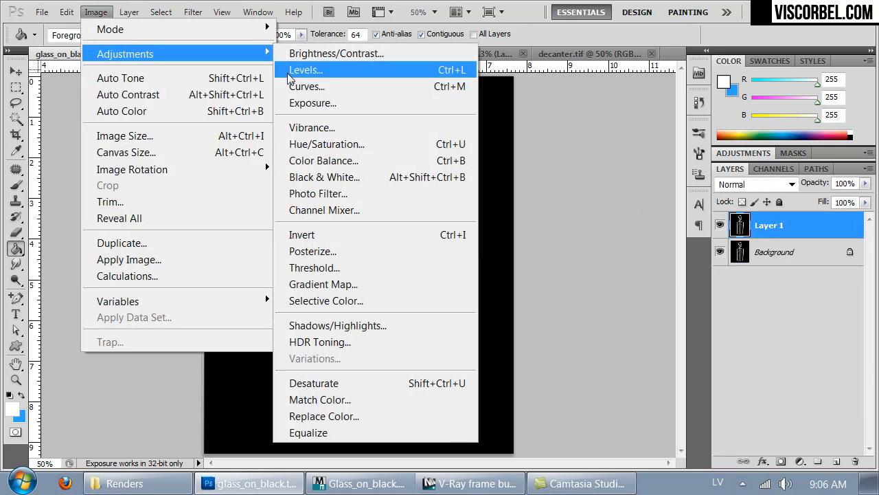
left_click(296, 87)
left_click_drag(718, 203, 699, 190)
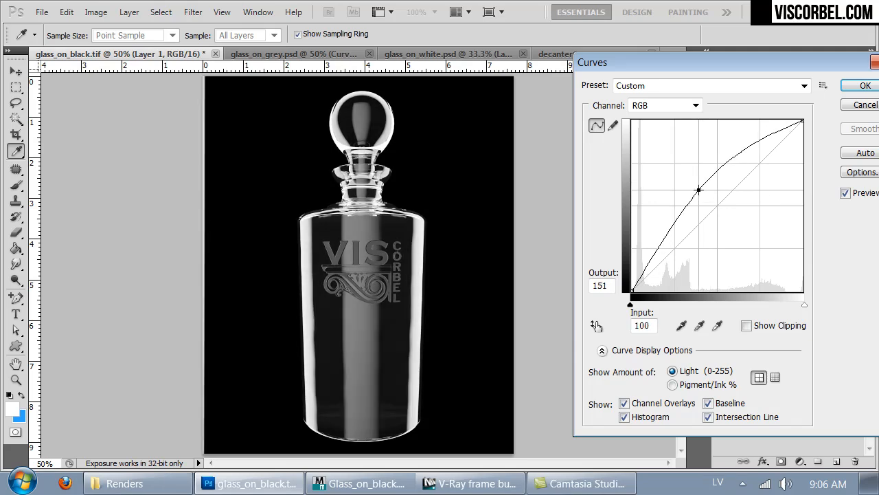
left_click(865, 85)
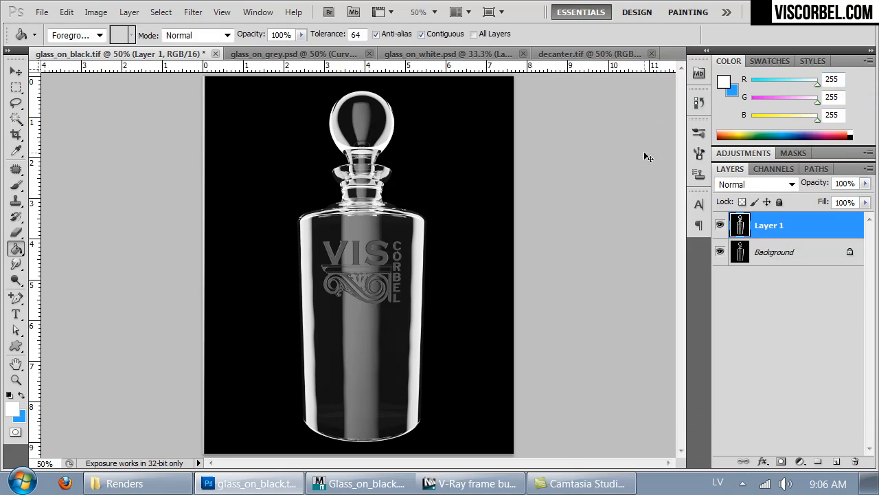
Save the black version in Photoshop format as glass_on_black.psd in the Renders folder
key("ctrl+shift+s")
left_click(440, 326)
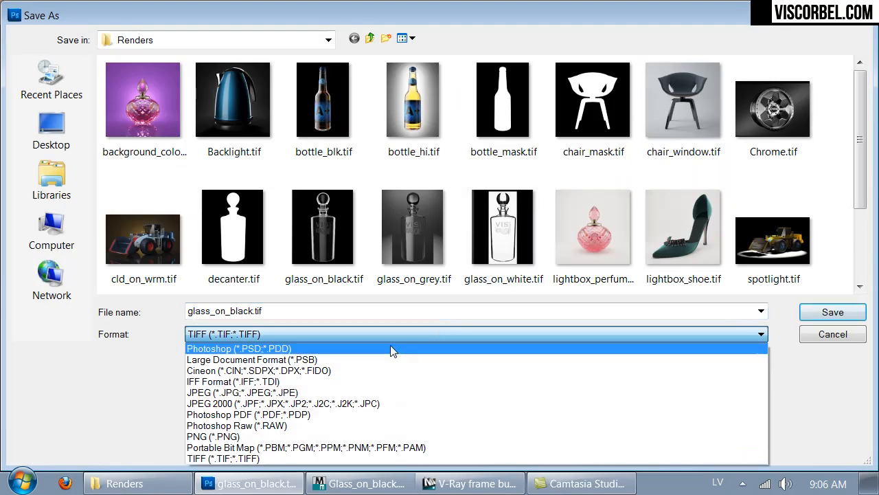
left_click(391, 349)
left_click(833, 312)
left_click(594, 153)
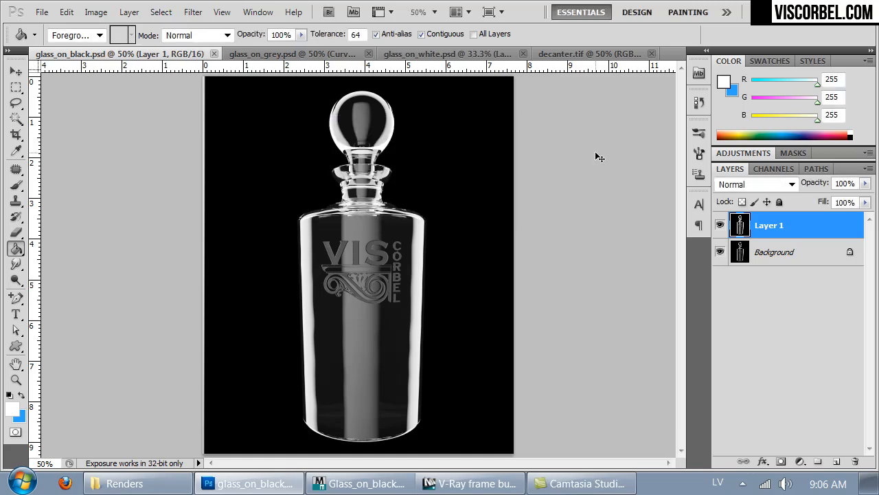
Open lightbox_perfume.tif from the Renders folder
key("ctrl+o")
left_click(446, 225)
scroll(446, 229, "down", 1)
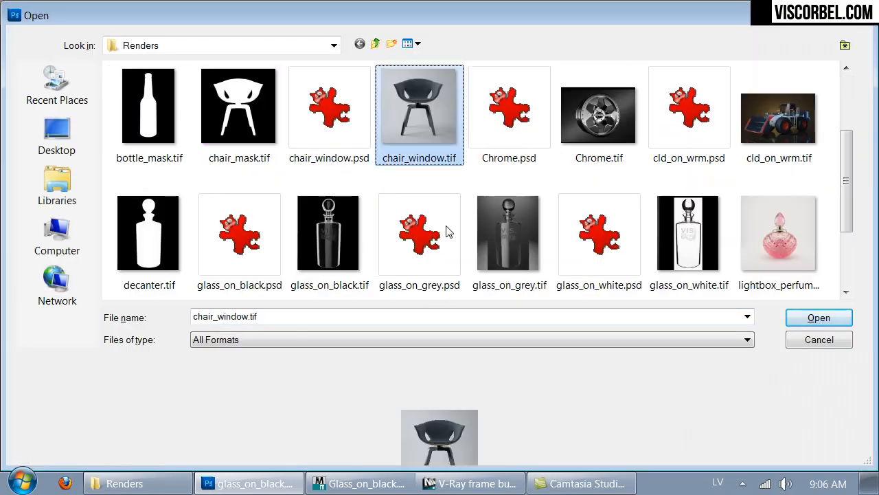
scroll(448, 228, "down", 2)
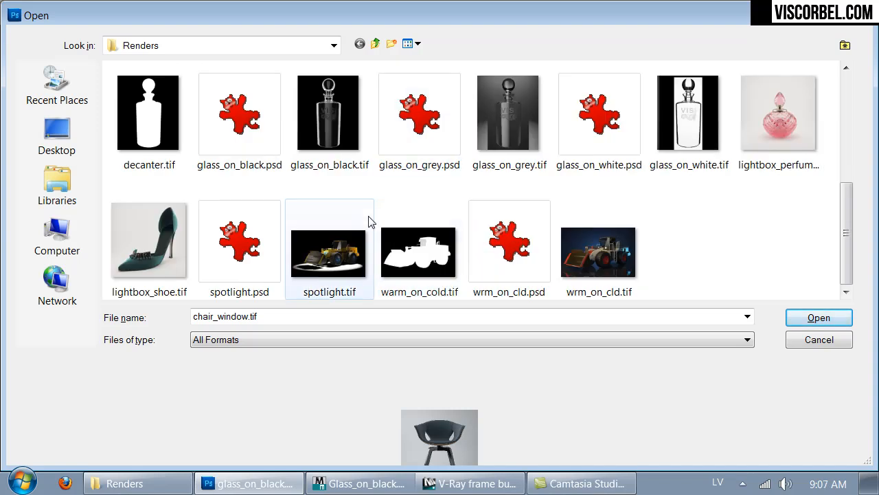
scroll(369, 221, "up", 1)
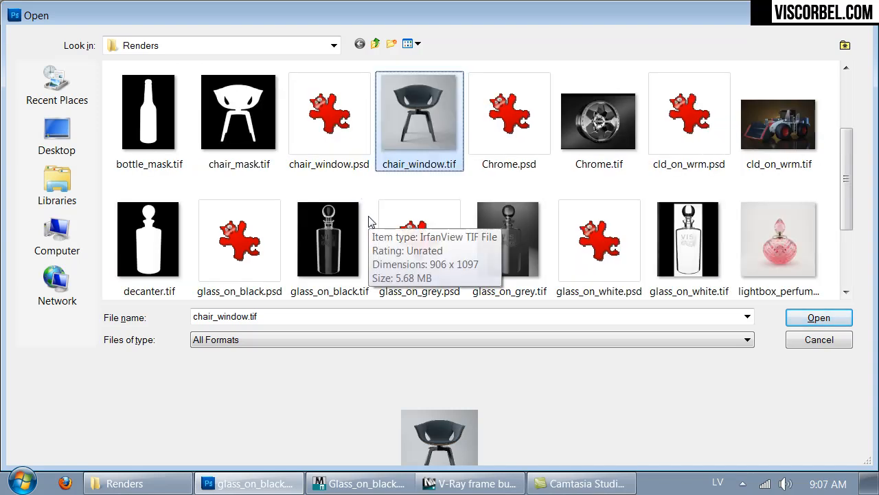
left_click(777, 236)
double_click(777, 236)
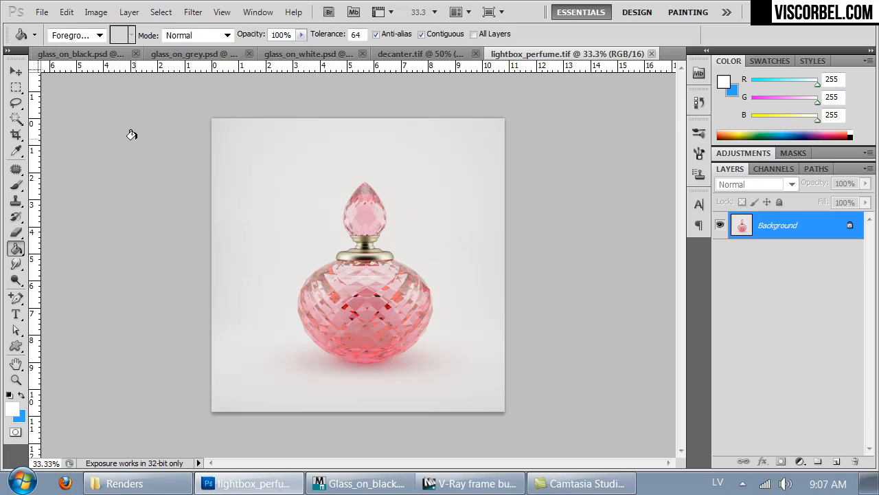
Whiten the perfume image's backdrop with Levels, sampling several backdrop spots with the white point eyedropper and ending near the image's edge
left_click(105, 13)
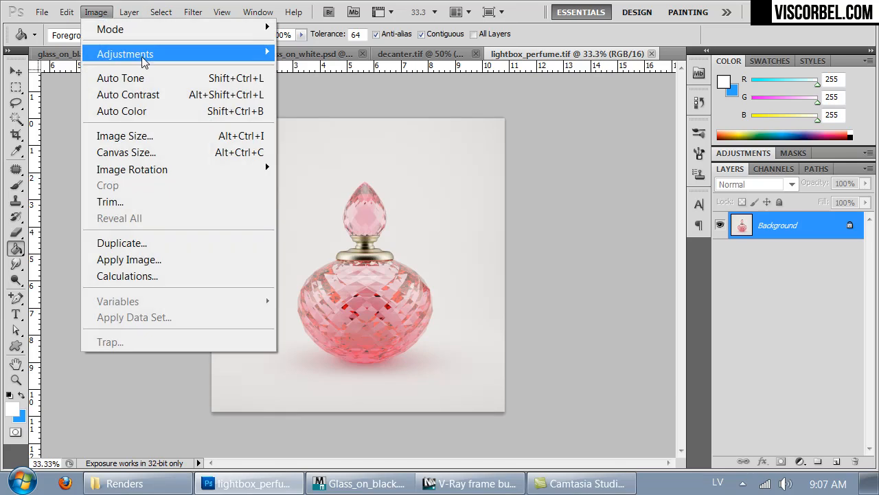
mouse_move(148, 62)
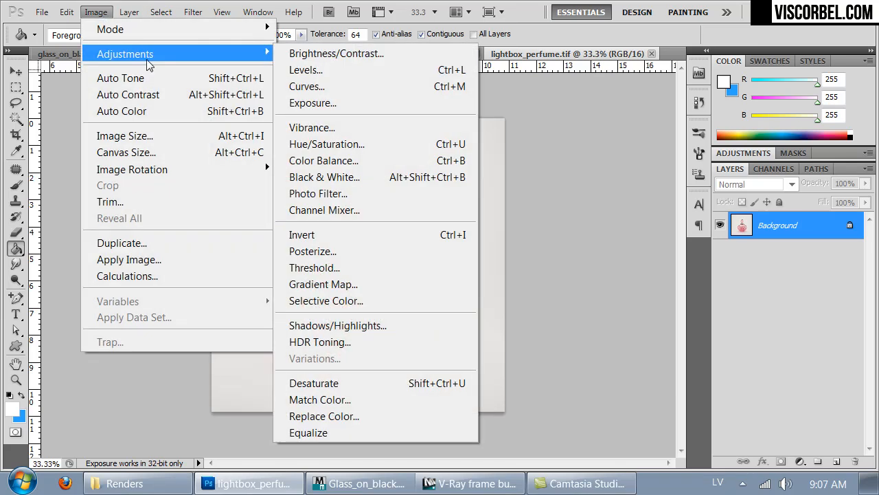
left_click(306, 69)
left_click(800, 232)
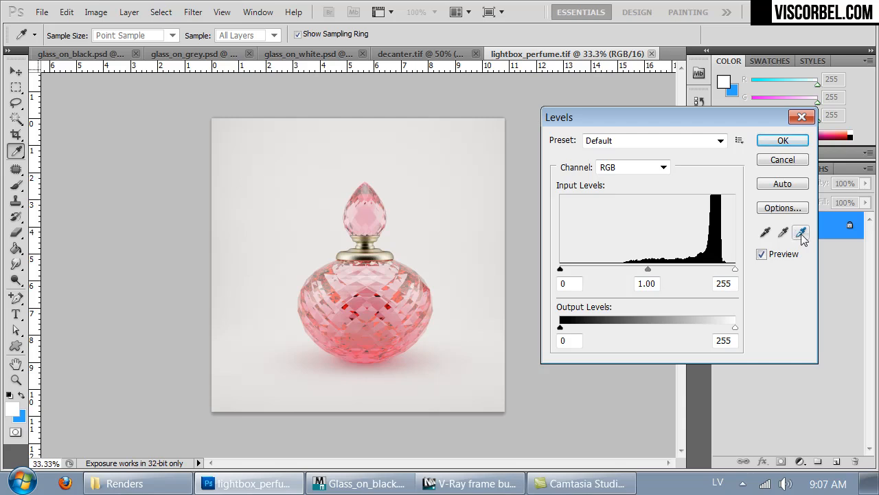
left_click(802, 236)
left_click(468, 219)
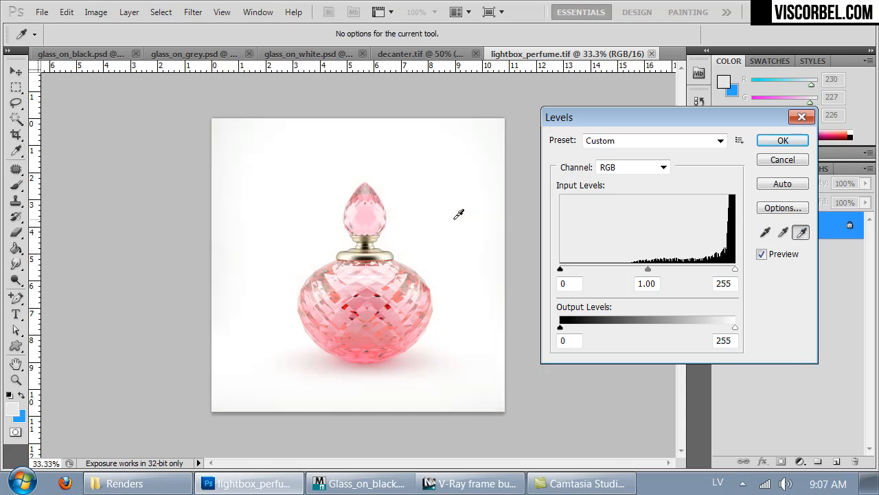
left_click(492, 304)
left_click(478, 401)
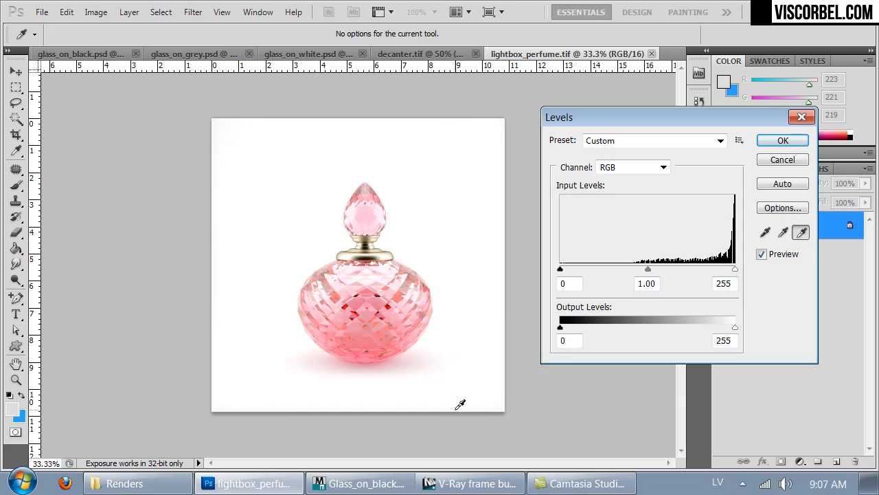
left_click(259, 173)
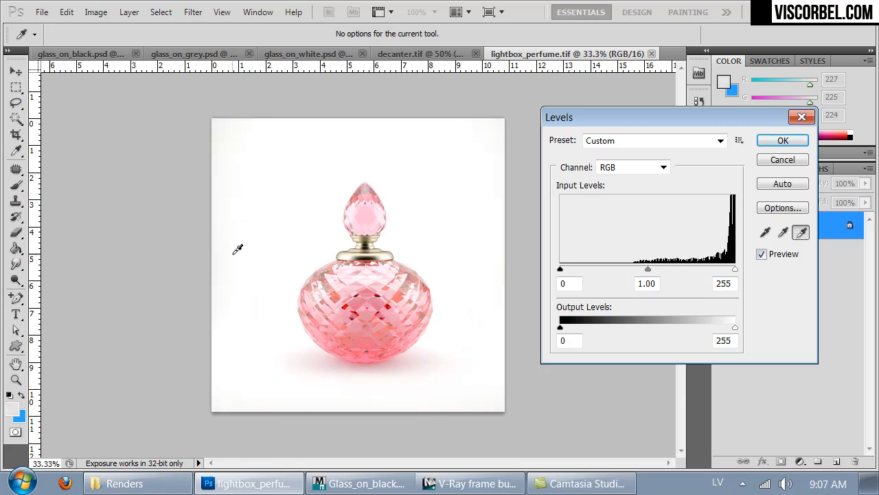
left_click(238, 345)
left_click(469, 168)
left_click(503, 203)
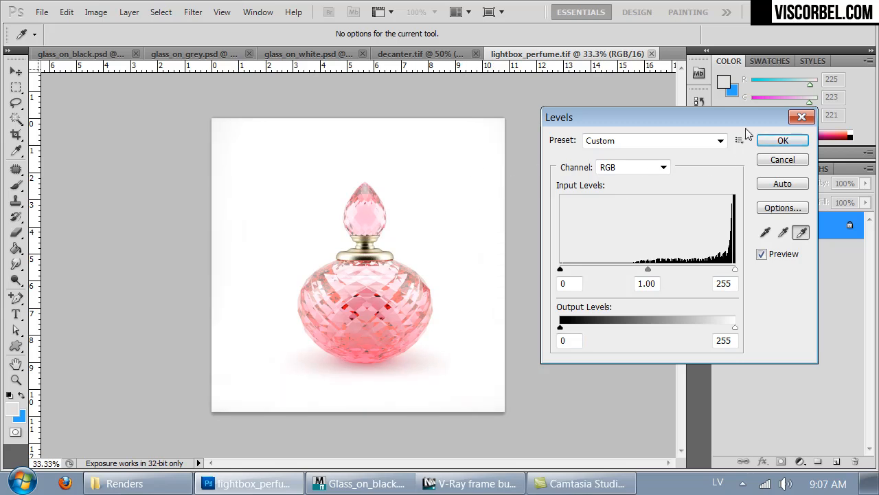
left_click(788, 140)
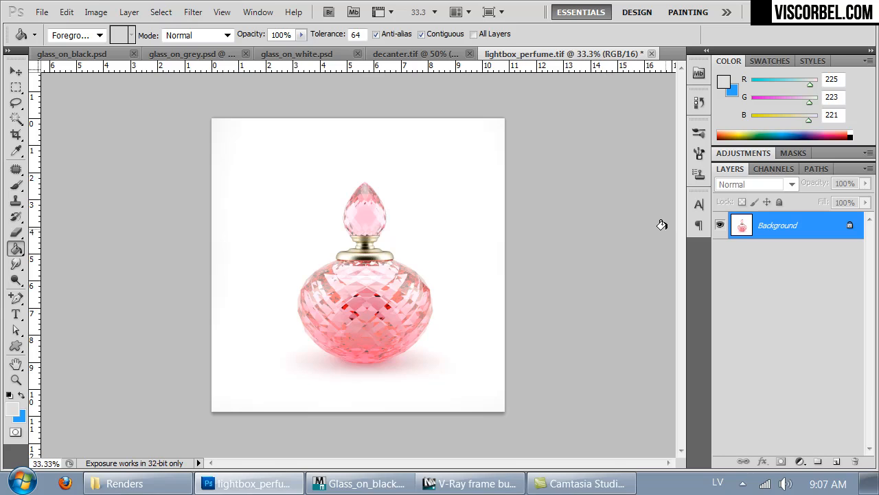
Duplicate the perfume background layer and darken the copy's midtones slightly with Curves
key("ctrl+j")
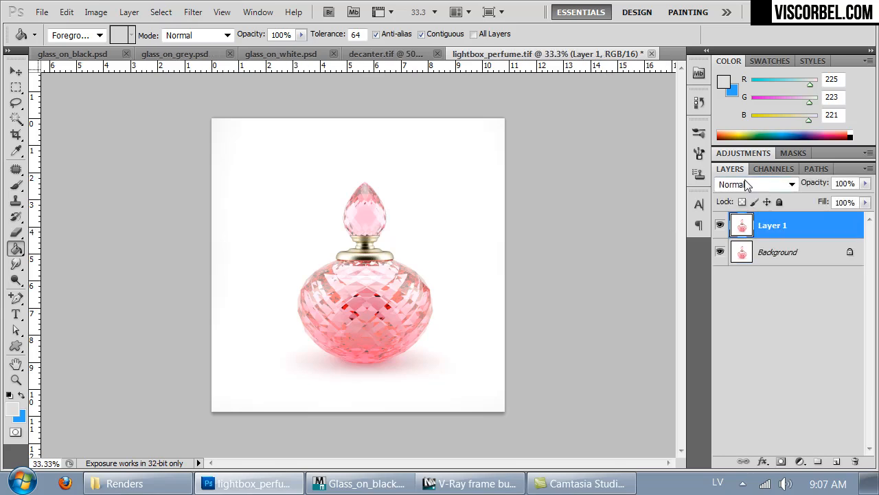
left_click(96, 11)
mouse_move(137, 50)
left_click(337, 86)
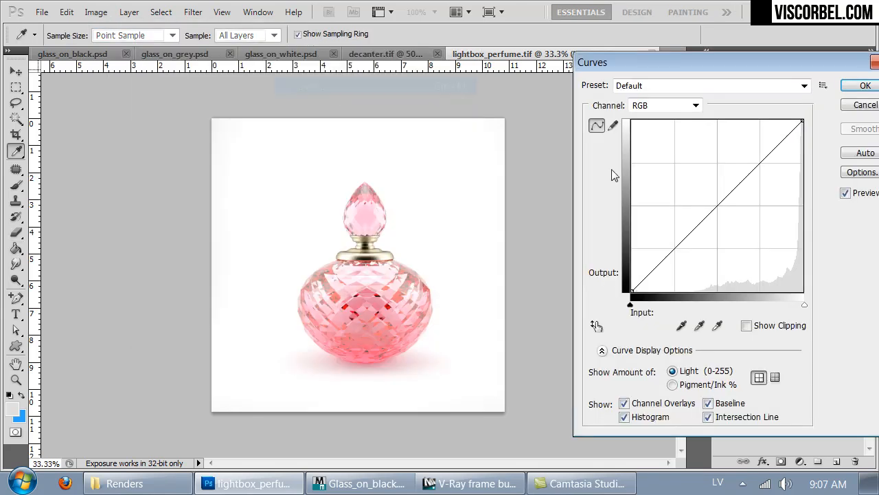
left_click_drag(715, 208, 725, 220)
left_click(860, 85)
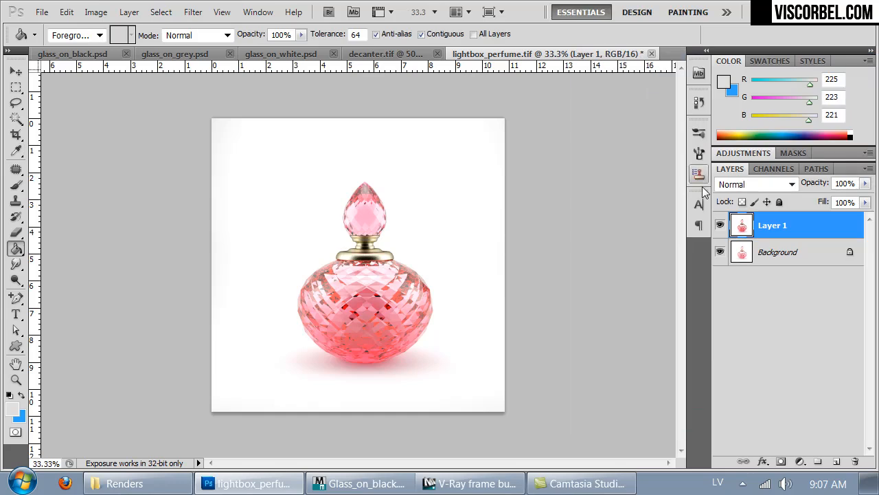
Blend the duplicated perfume layer as Soft Light at 59% opacity, comparing the image with the layer hidden and shown
left_click(732, 184)
left_click(730, 199)
key("Down")
key("Down")
key("Up")
left_click(719, 229)
left_click(719, 229)
left_click_drag(867, 184, 837, 204)
left_click(789, 253)
left_click(788, 230)
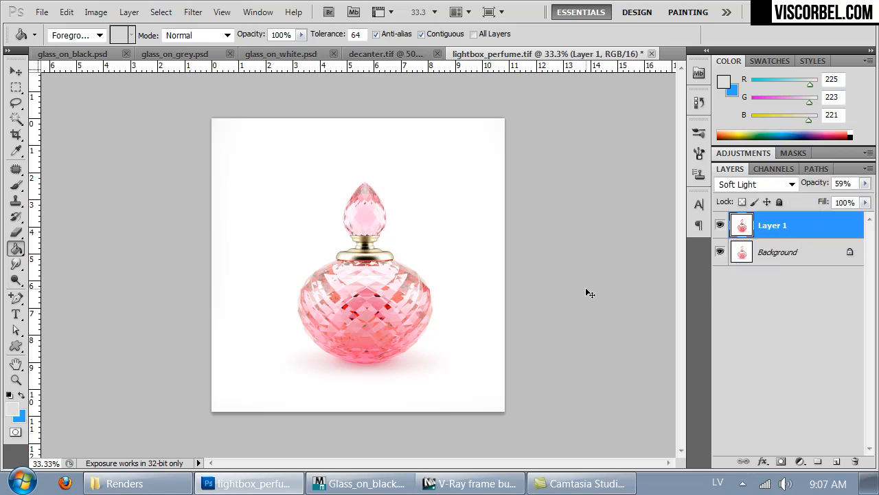
Save the perfume image in Photoshop format as lightbox_perfume.psd with Maximize Compatibility on
key("ctrl+shift+s")
left_click(379, 335)
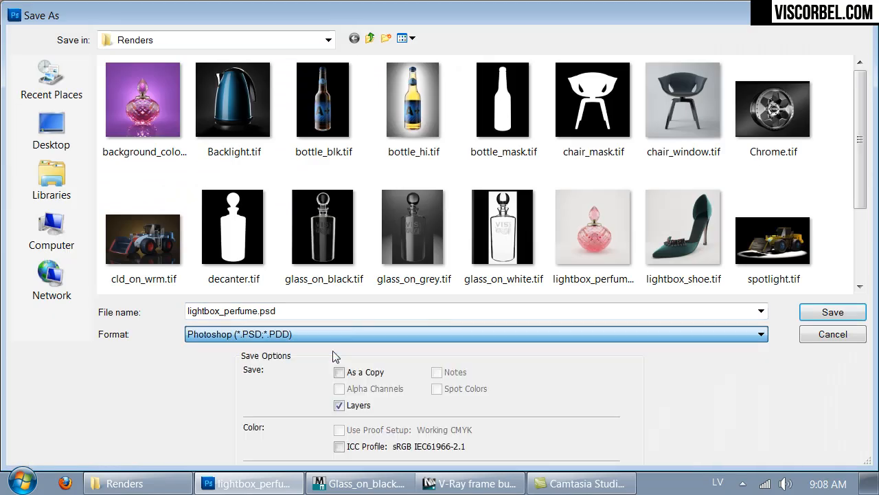
left_click(332, 349)
left_click(845, 319)
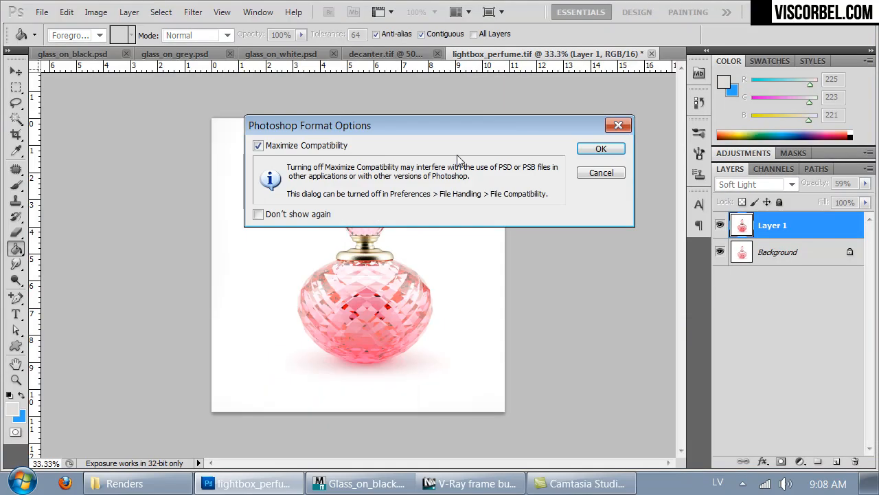
left_click(606, 148)
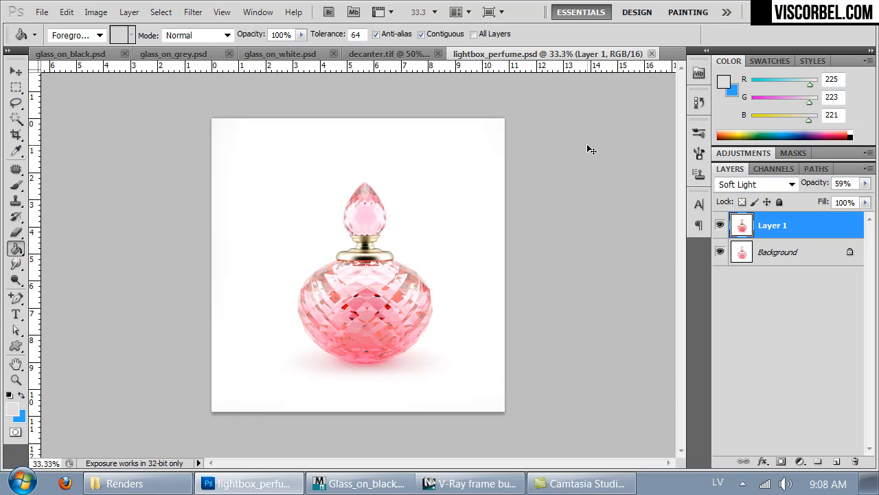
Cycle through the open images and open lightbox_shoe.tif from the Renders folder
key("ctrl+Tab")
key("ctrl+Tab")
key("ctrl+Tab")
key("ctrl+Tab")
key("ctrl+Tab")
key("ctrl+o")
left_click(509, 241)
scroll(499, 217, "down", 5)
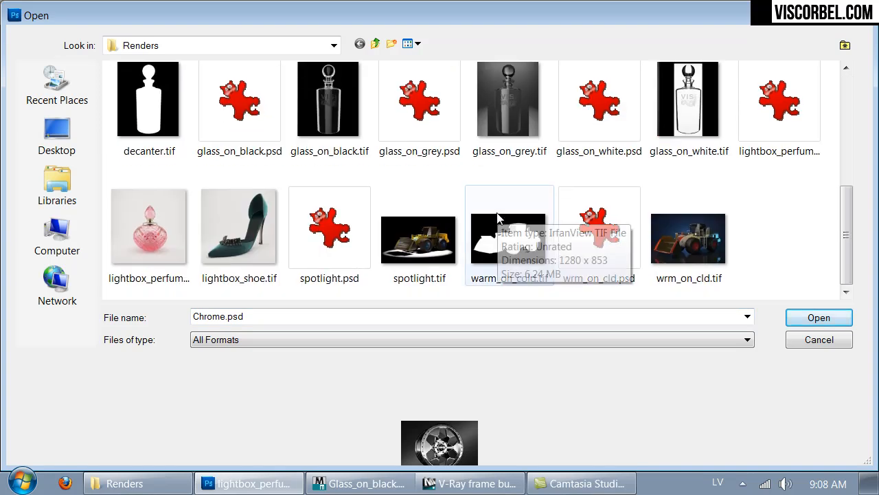
double_click(220, 256)
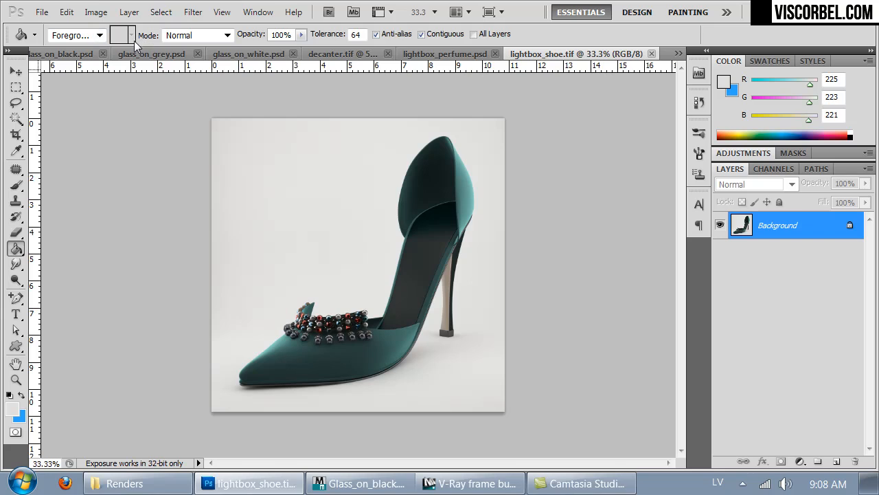
Whiten the shoe image's backdrop with Levels, sampling several backdrop spots with the white point eyedropper and ending near the image's edge beside the heel
key("ctrl+l")
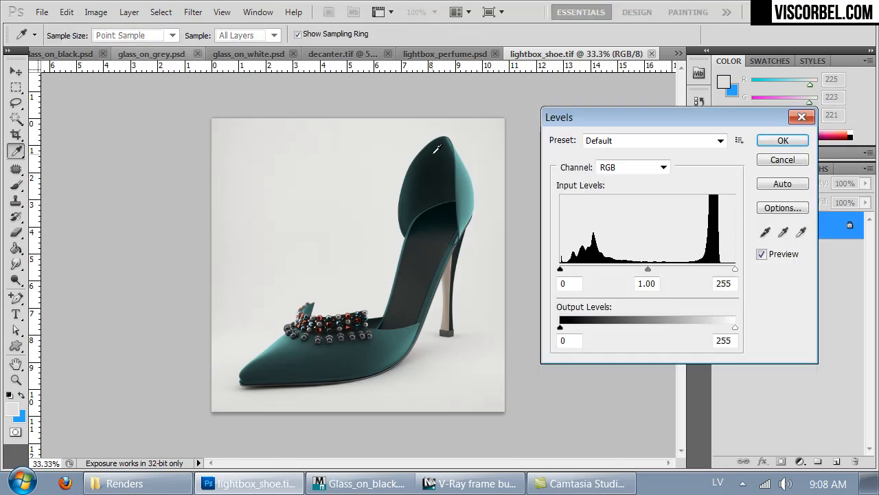
left_click(801, 232)
left_click(304, 167)
left_click(240, 196)
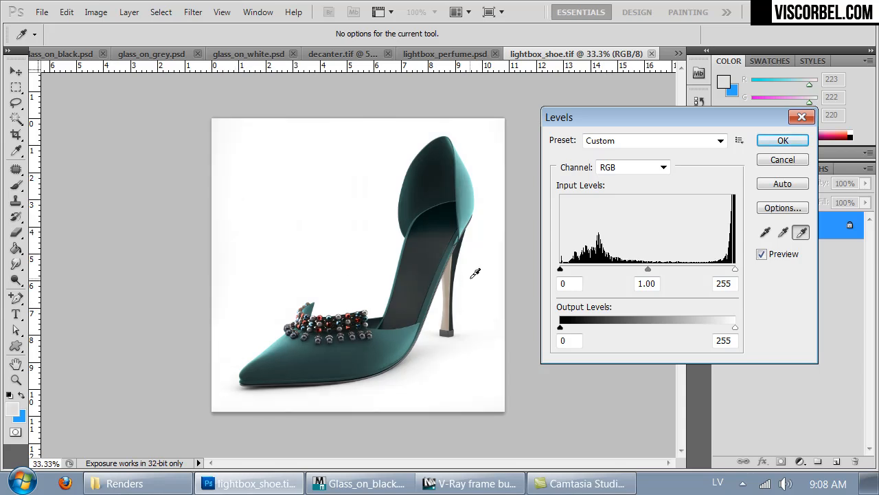
left_click(507, 273)
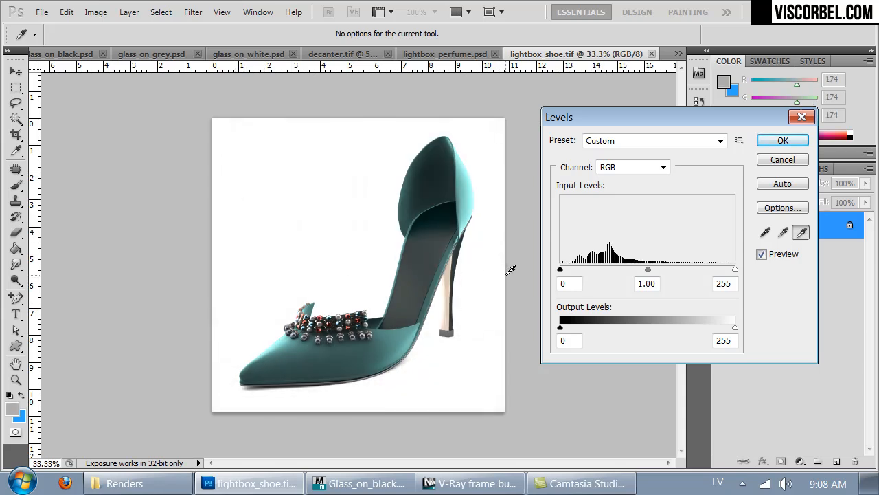
left_click(506, 255)
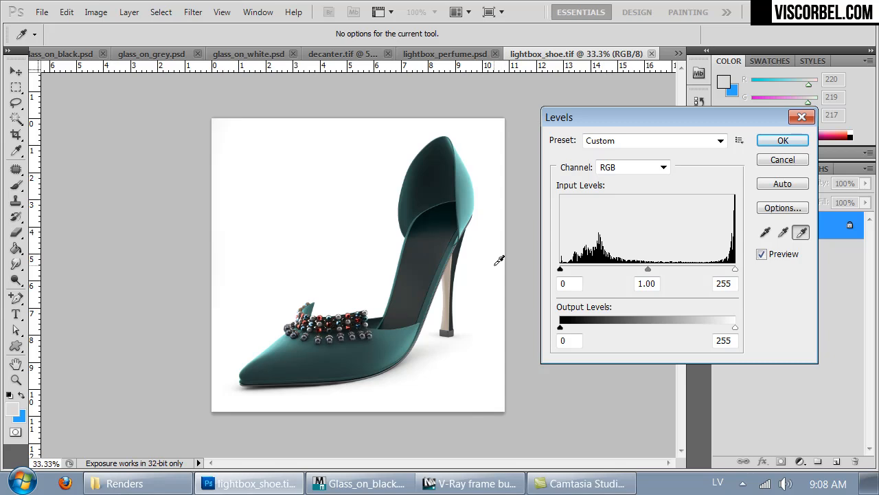
left_click(781, 141)
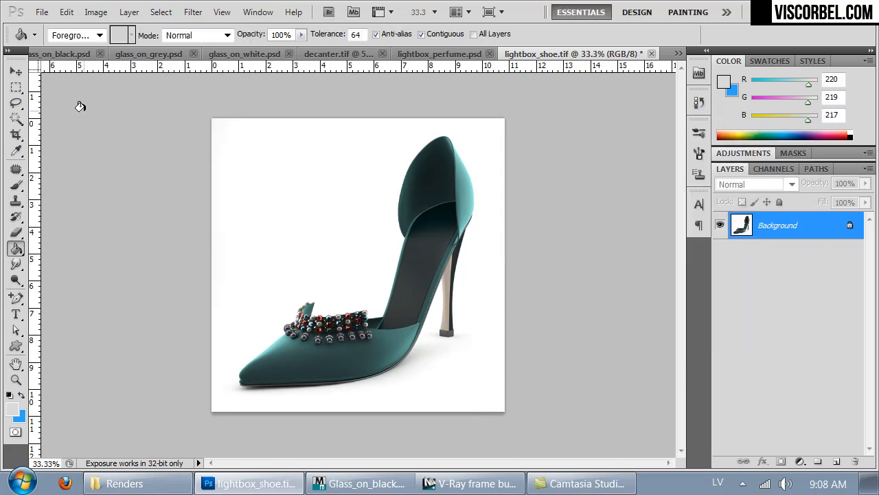
Duplicate the shoe's background layer and brighten the copy's midtones with Curves, raising input 117 to output 135
key("ctrl+j")
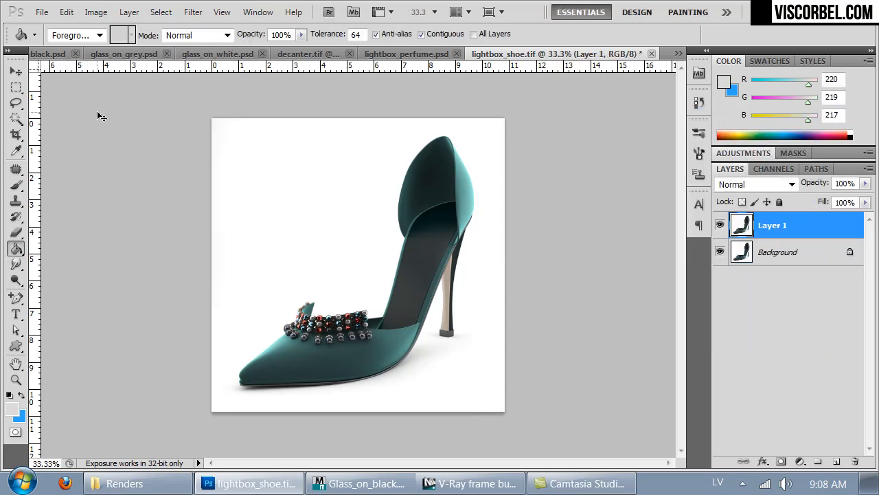
left_click(96, 13)
mouse_move(130, 54)
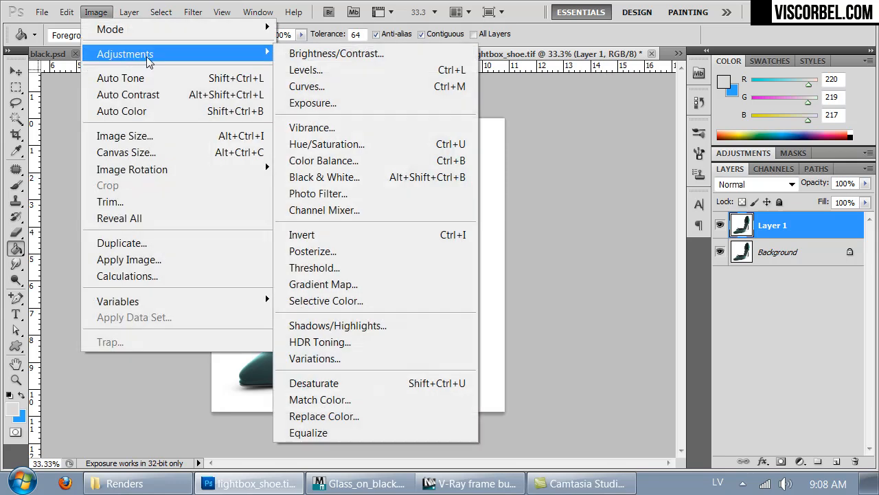
left_click(357, 85)
left_click_drag(726, 197, 710, 201)
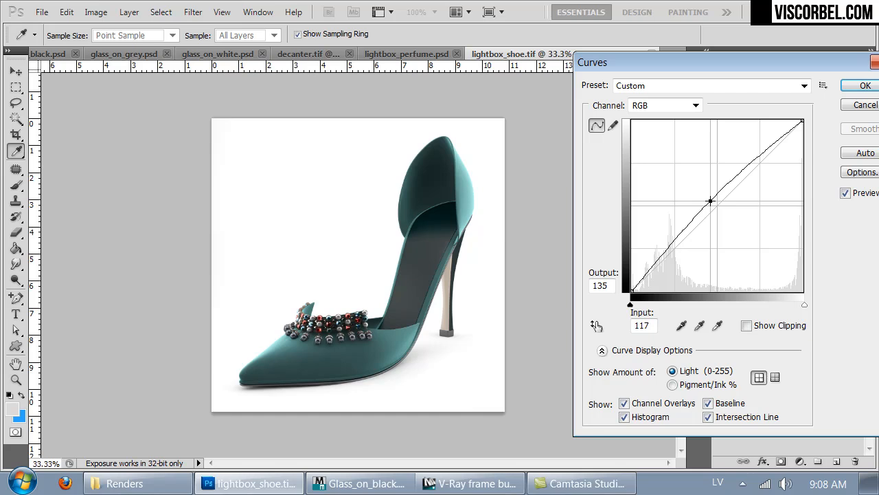
left_click_drag(756, 150, 862, 270)
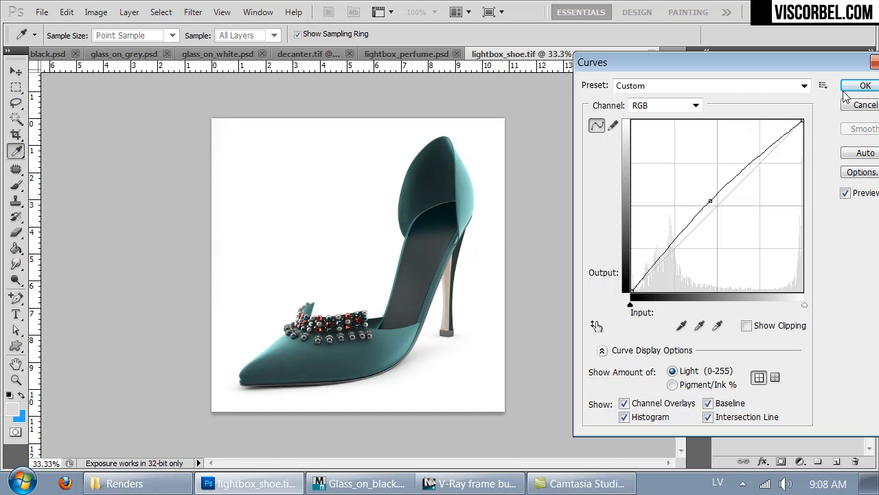
left_click(865, 85)
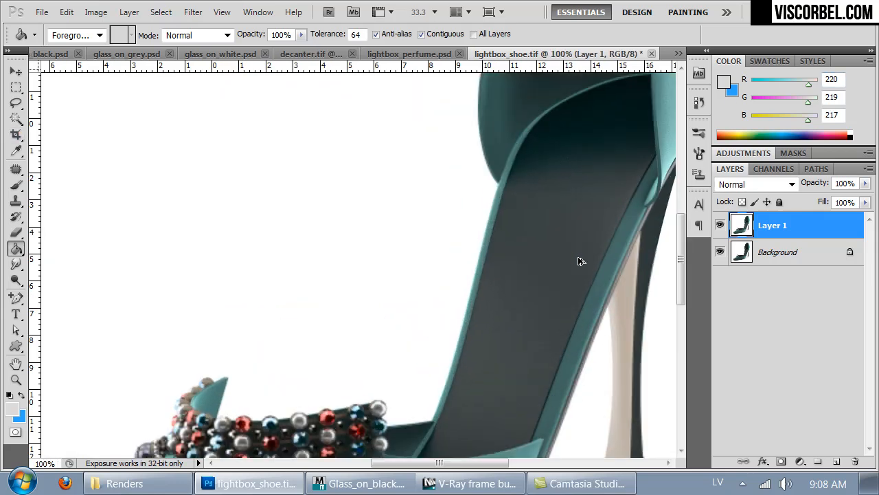
Examine the shoe's beads, insole and heel section at 100% zoom, ending on a view of the whole image
key("ctrl+alt+0")
left_click_drag(479, 376, 515, 154)
left_click_drag(252, 298, 228, 314)
left_click_drag(577, 103, 288, 457)
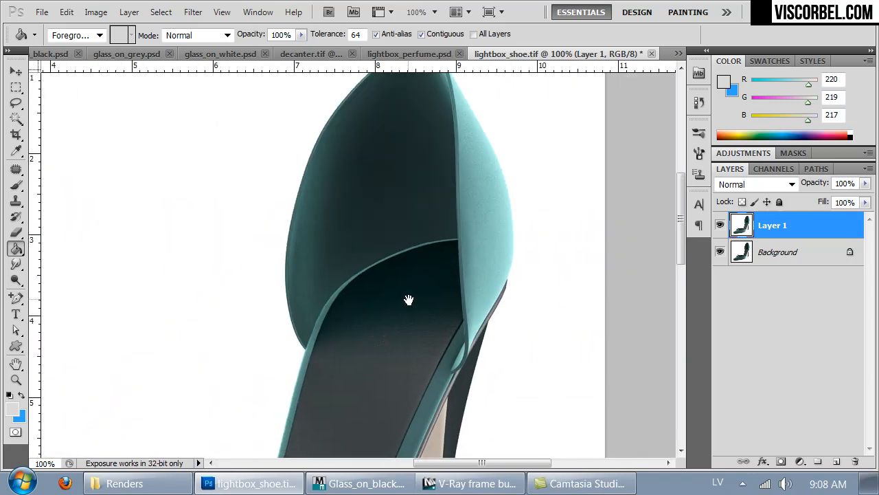
left_click_drag(408, 300, 382, 364)
key("ctrl+minus")
key("ctrl+minus")
key("ctrl+minus")
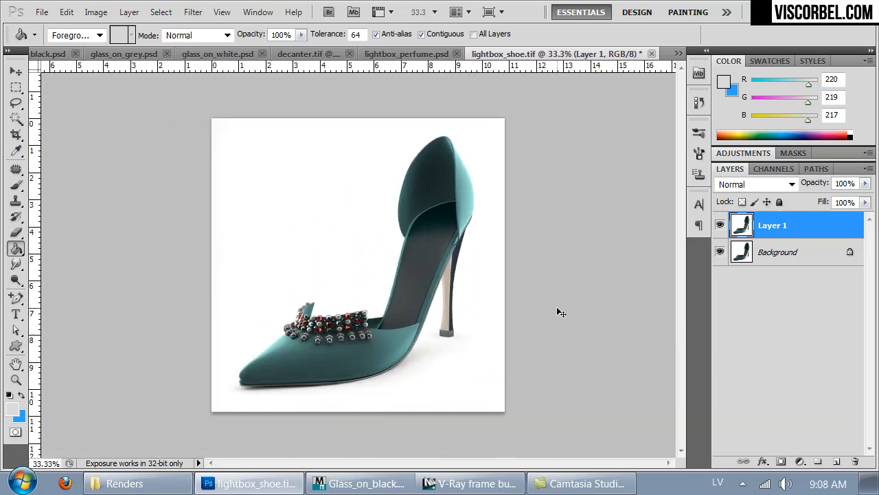
Save the shoe image in Photoshop format as lightbox_shoe.psd
key("ctrl+shift+s")
left_click(267, 332)
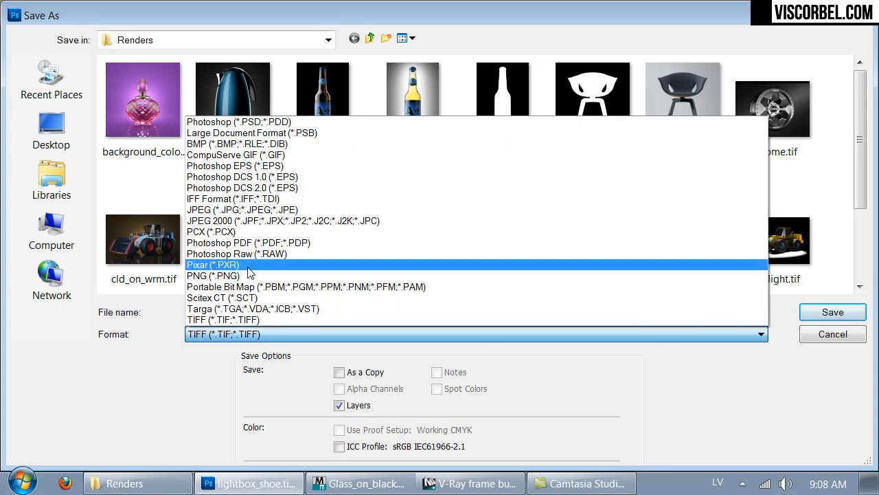
left_click(239, 119)
left_click(821, 314)
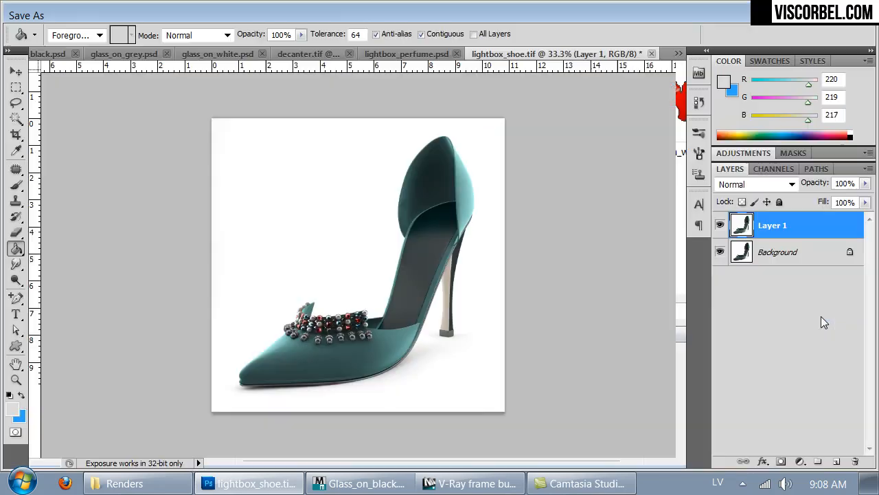
left_click(590, 152)
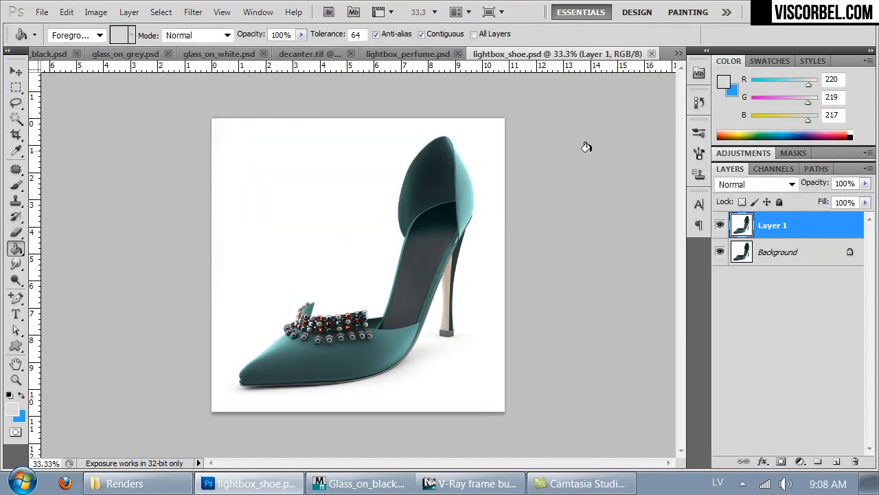
Switch to the Renders folder in Windows Explorer and look through the render files
left_click(124, 483)
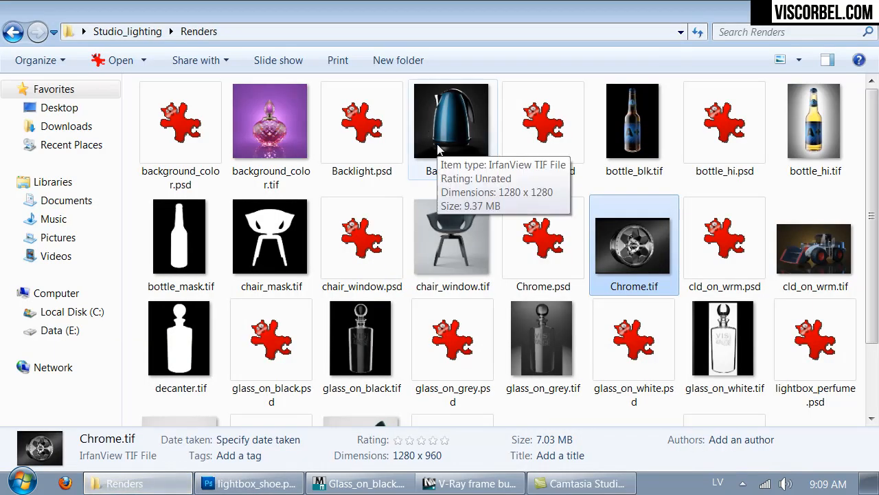
scroll(433, 138, "down", 1)
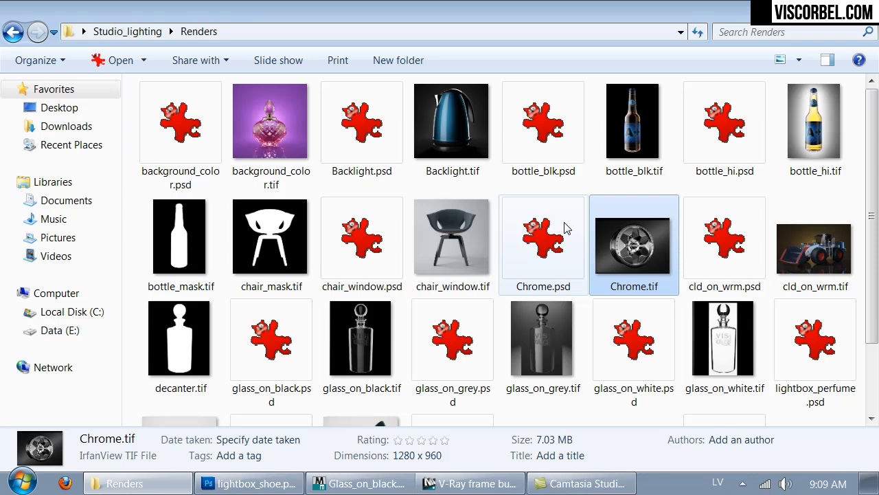